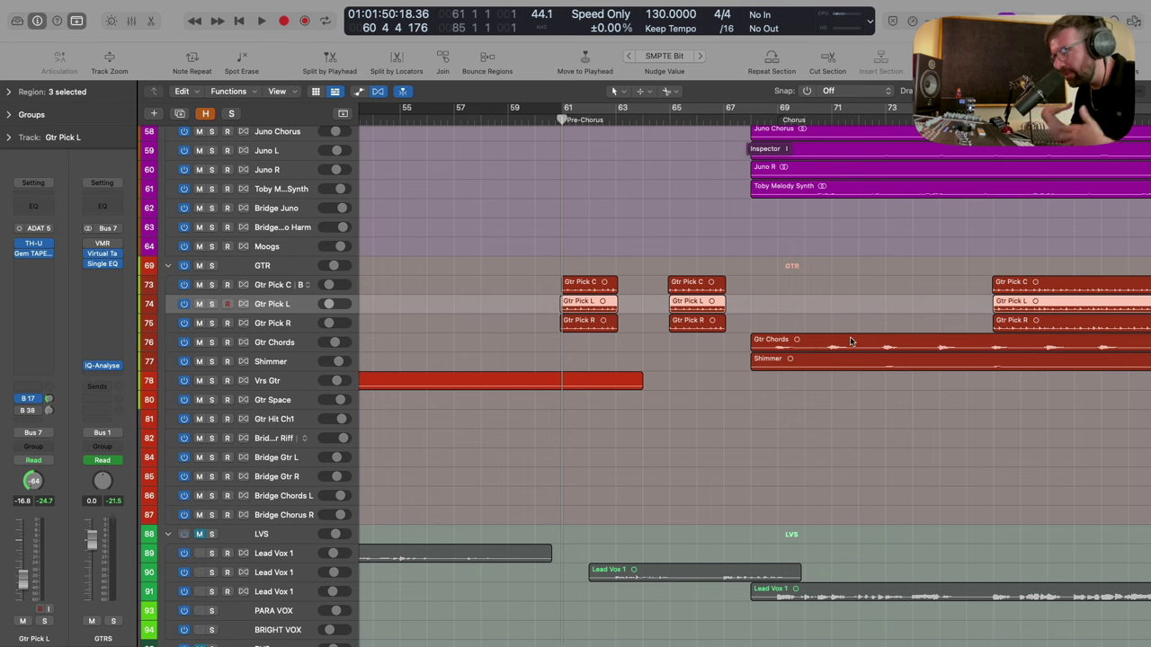
Play the song from the pre-chorus through the chorus, soloing the GTR track stack for part of the passage.
{"action": "key", "text": "super+Down"}
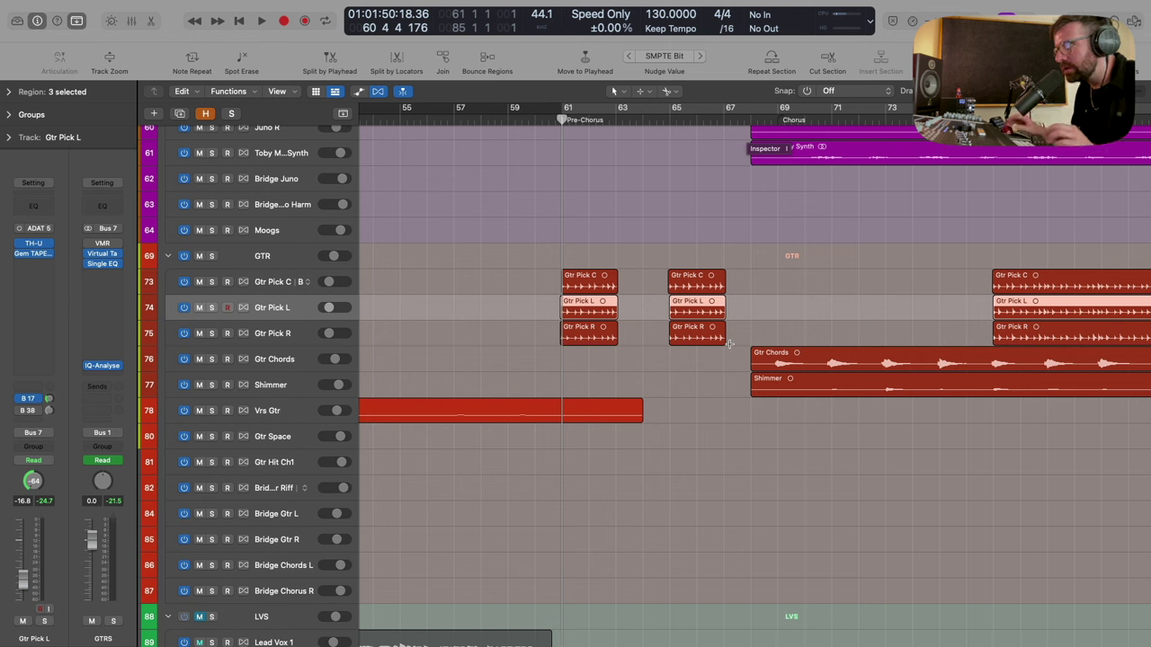
{"action": "key", "text": "space"}
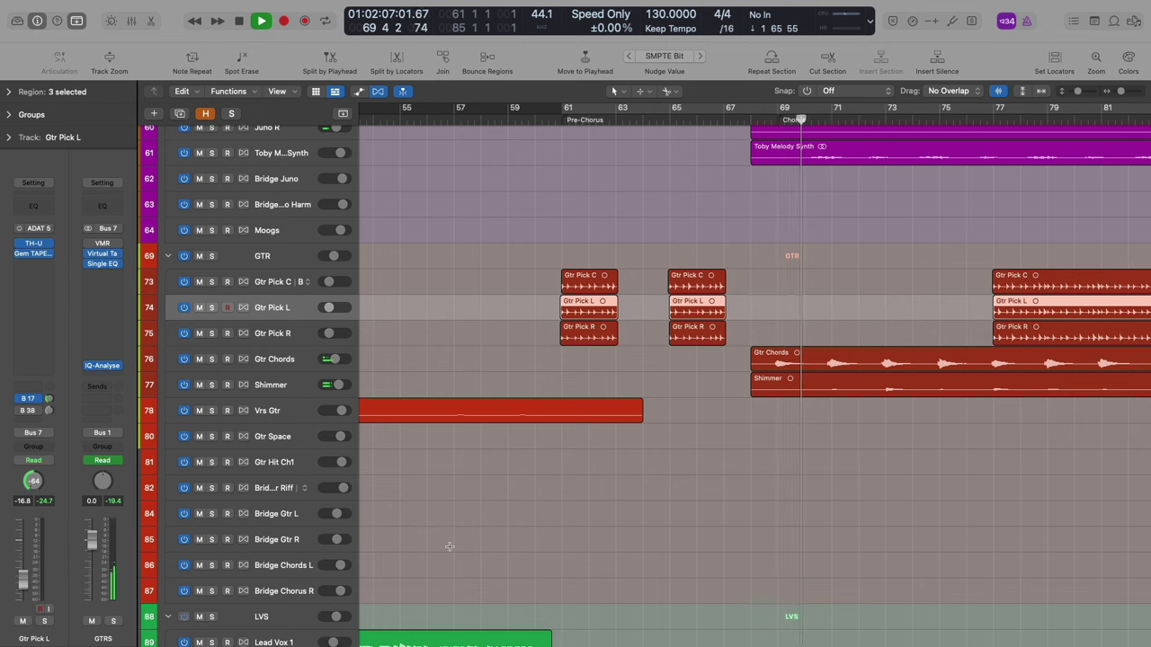
{"action": "scroll", "coordinate": [450, 546], "scroll_direction": "up", "scroll_amount": 5}
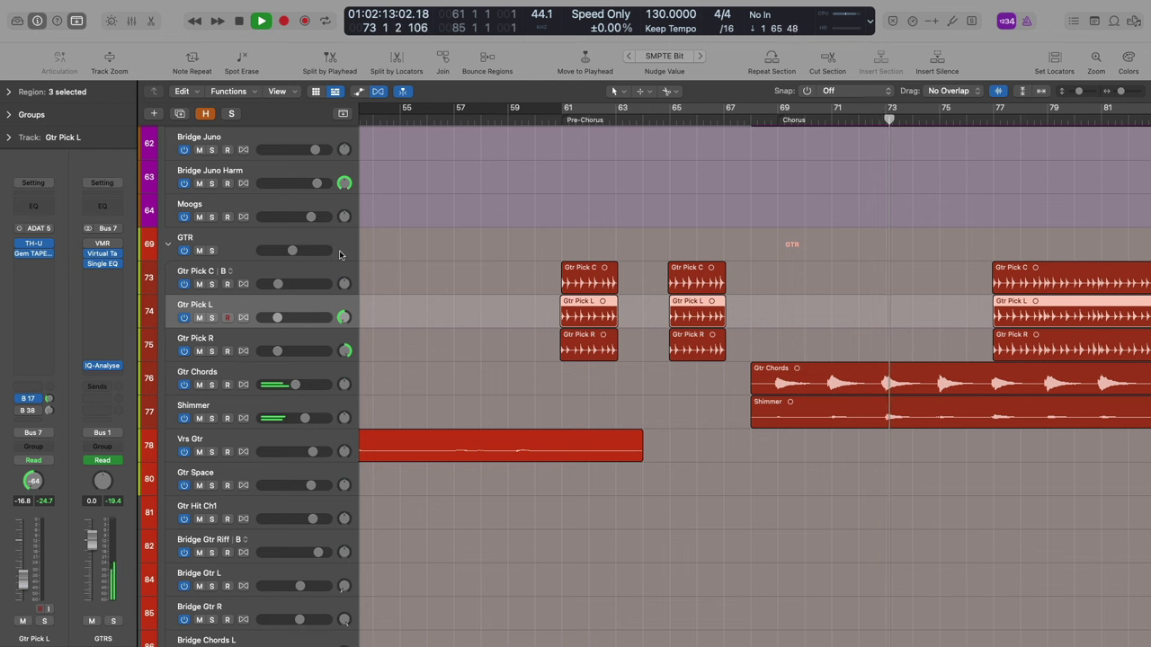
{"action": "left_click", "coordinate": [400, 316]}
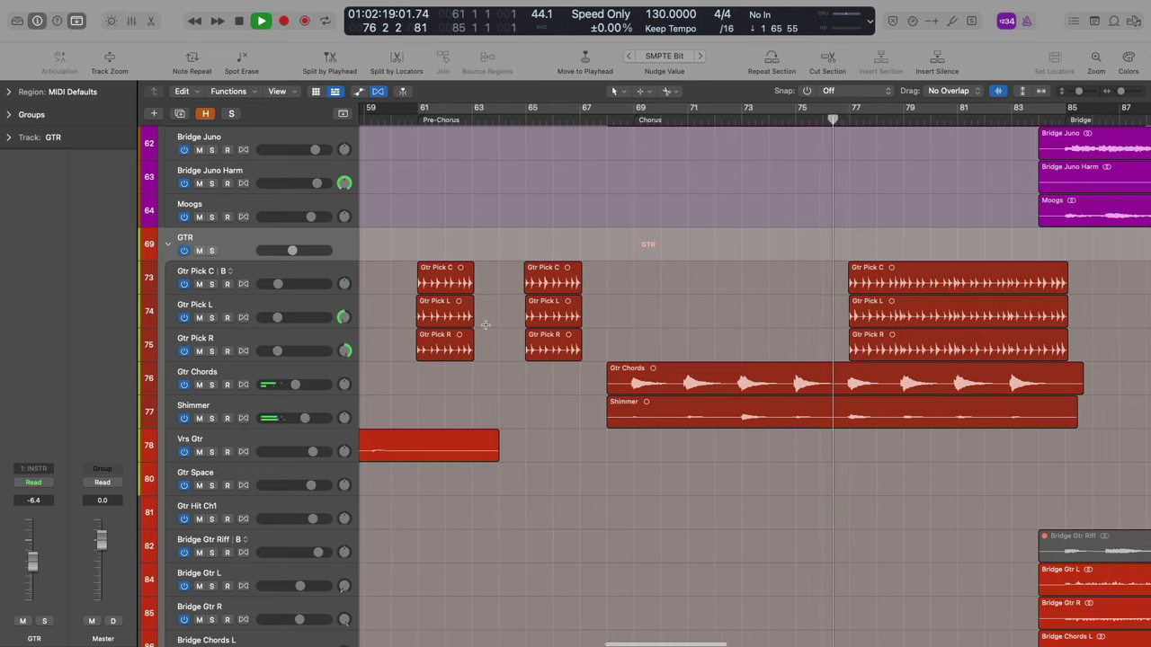
{"action": "key", "text": "s"}
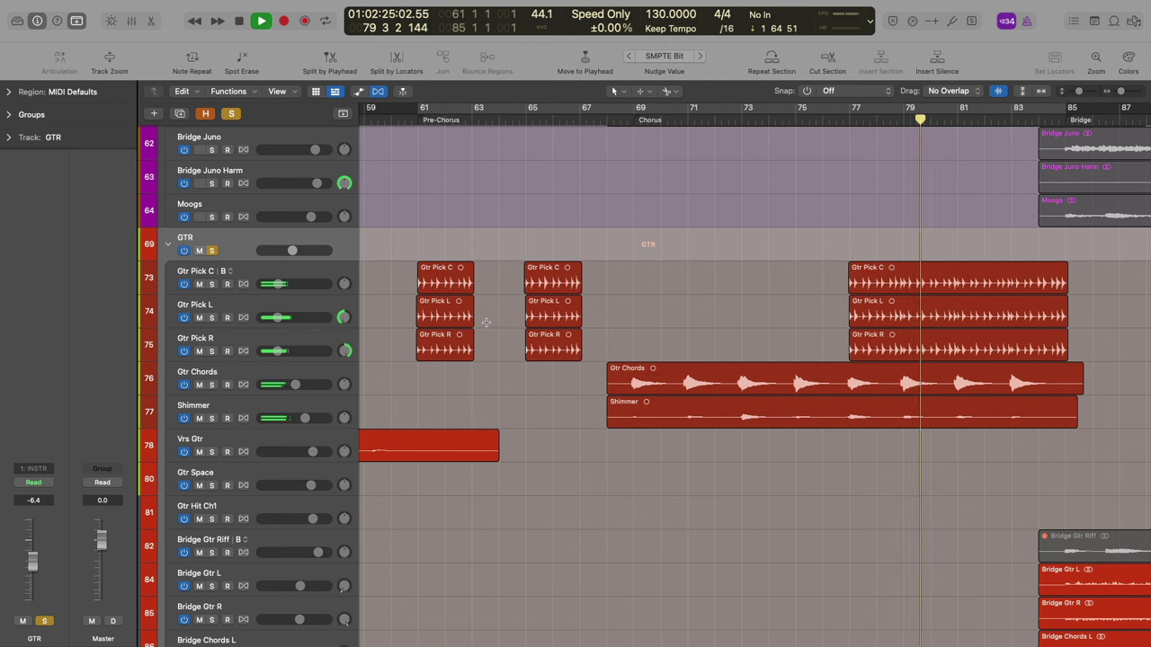
{"action": "key", "text": "s"}
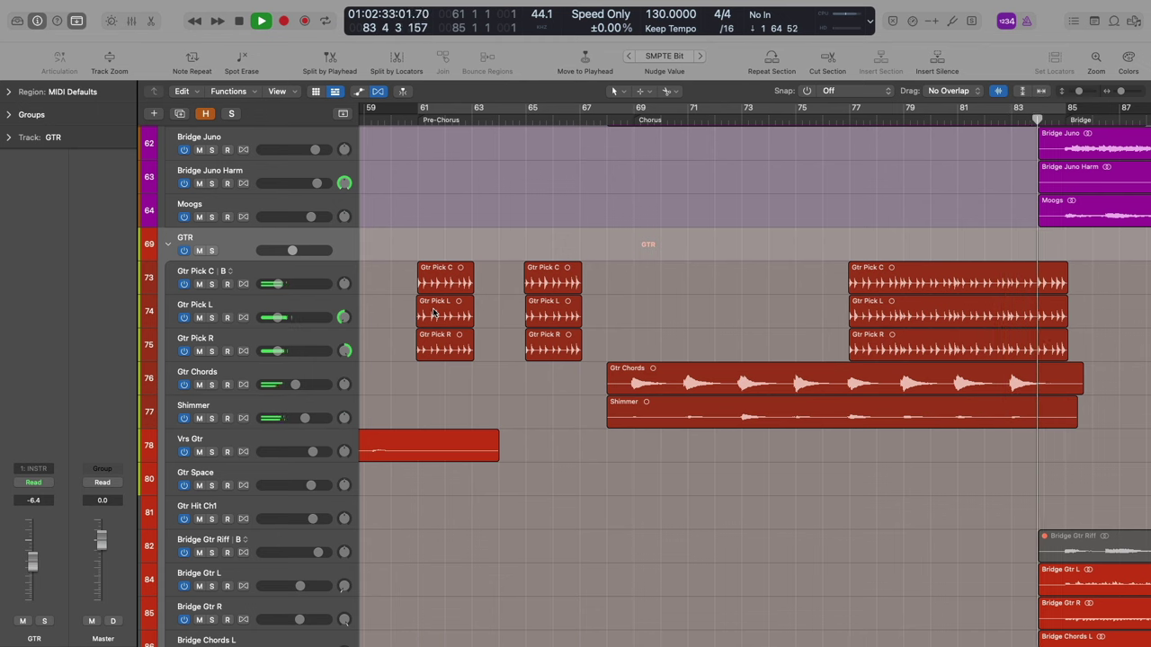
{"action": "key", "text": "space"}
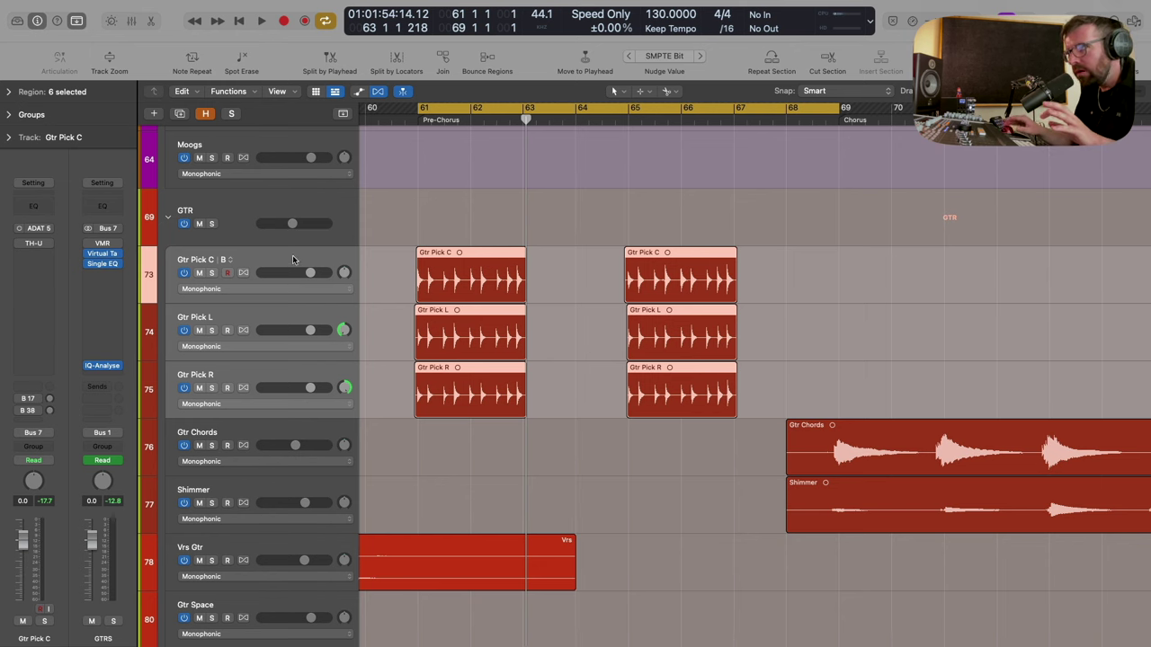
Audition the soloed Gtr Pick C, L and R tracks over the pre-chorus loop, and leave only Gtr Pick C soloed.
{"action": "key", "text": "ctrl+s"}
{"action": "key", "text": "shift+Return"}
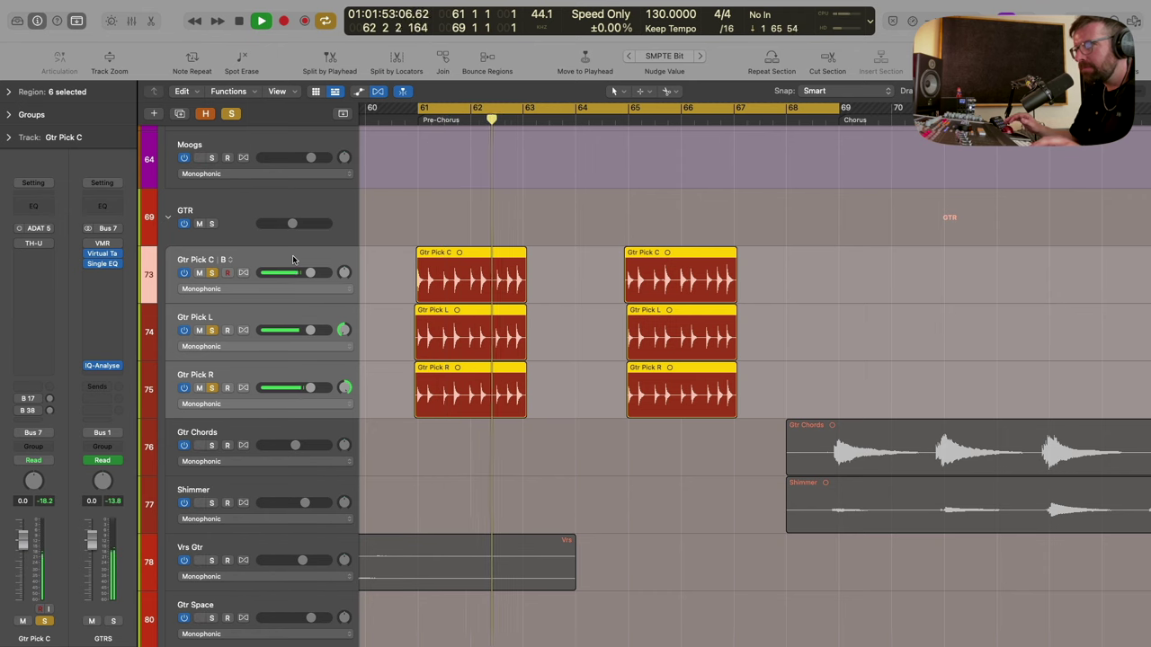
{"action": "key", "text": "space"}
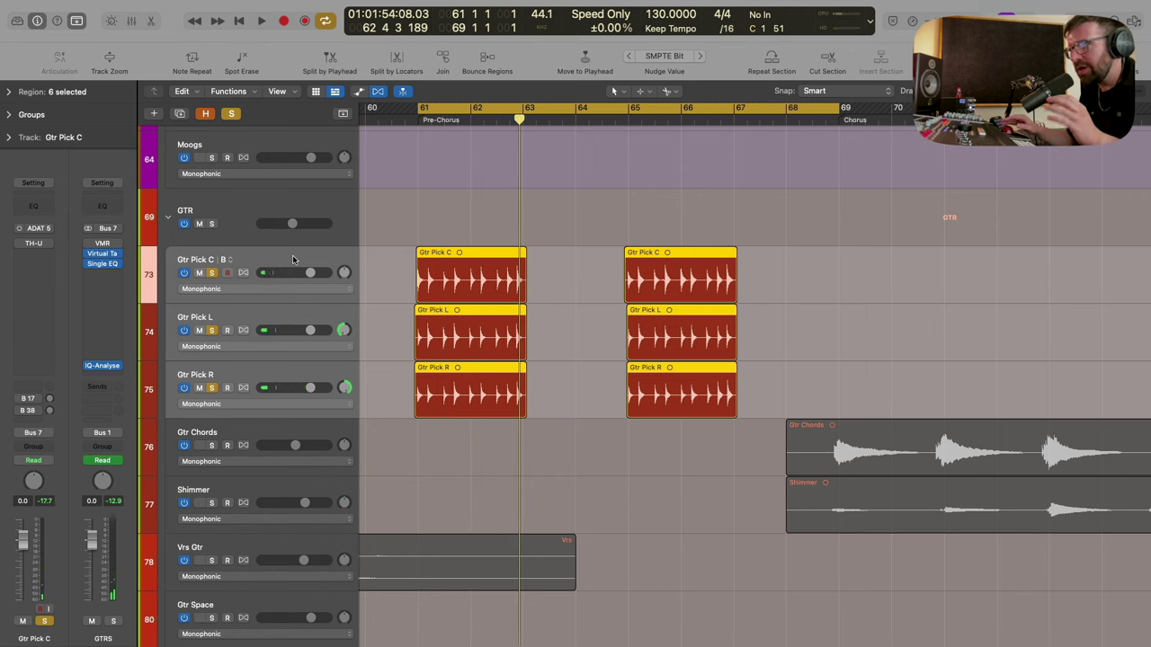
{"action": "left_click", "coordinate": [293, 260]}
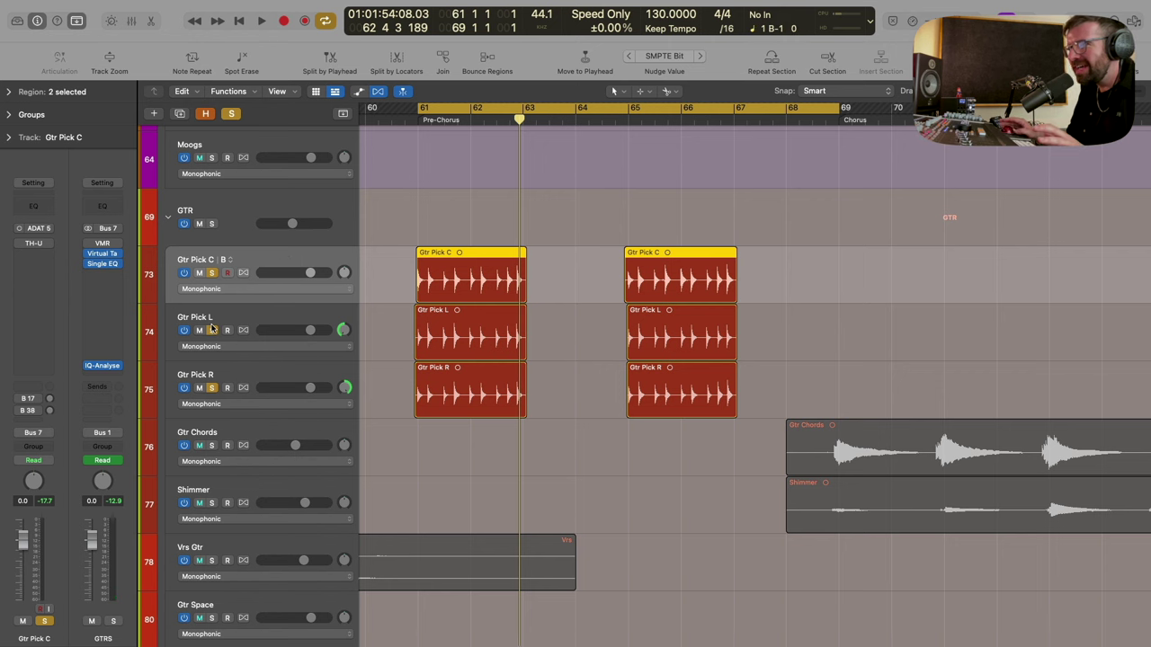
{"action": "left_click_drag", "start_coordinate": [212, 331], "coordinate": [209, 388]}
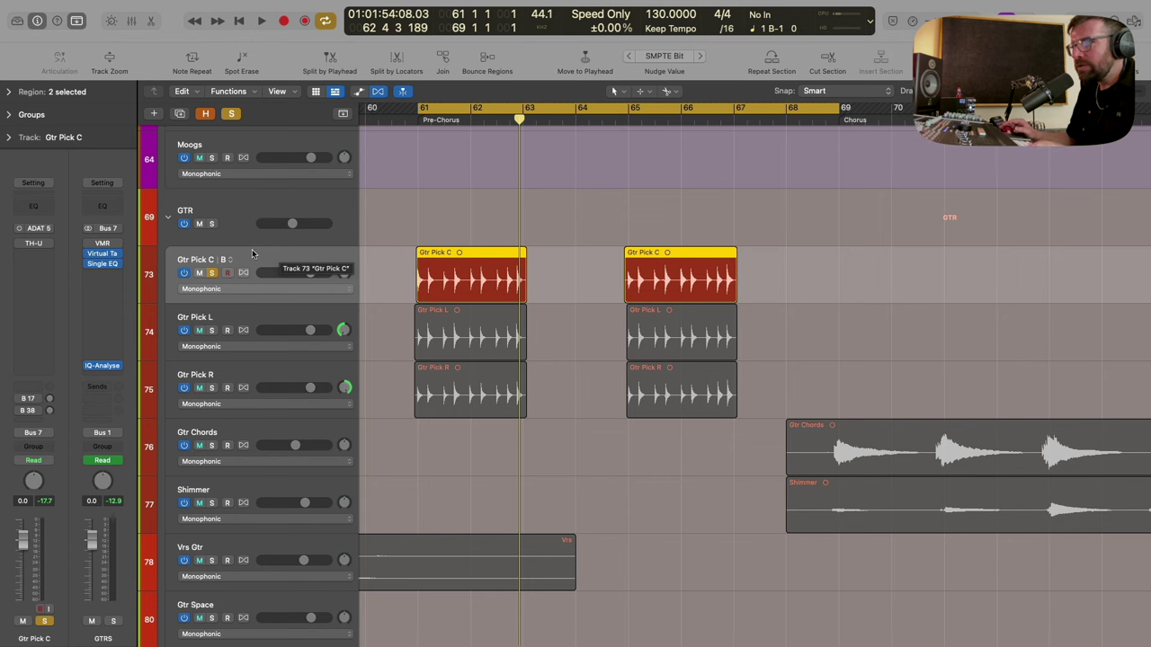
Open the TH-U plug-in on Gtr Pick C and hide its banks and presets browser.
{"action": "key", "text": "v"}
{"action": "left_click_drag", "start_coordinate": [422, 103], "coordinate": [528, 123]}
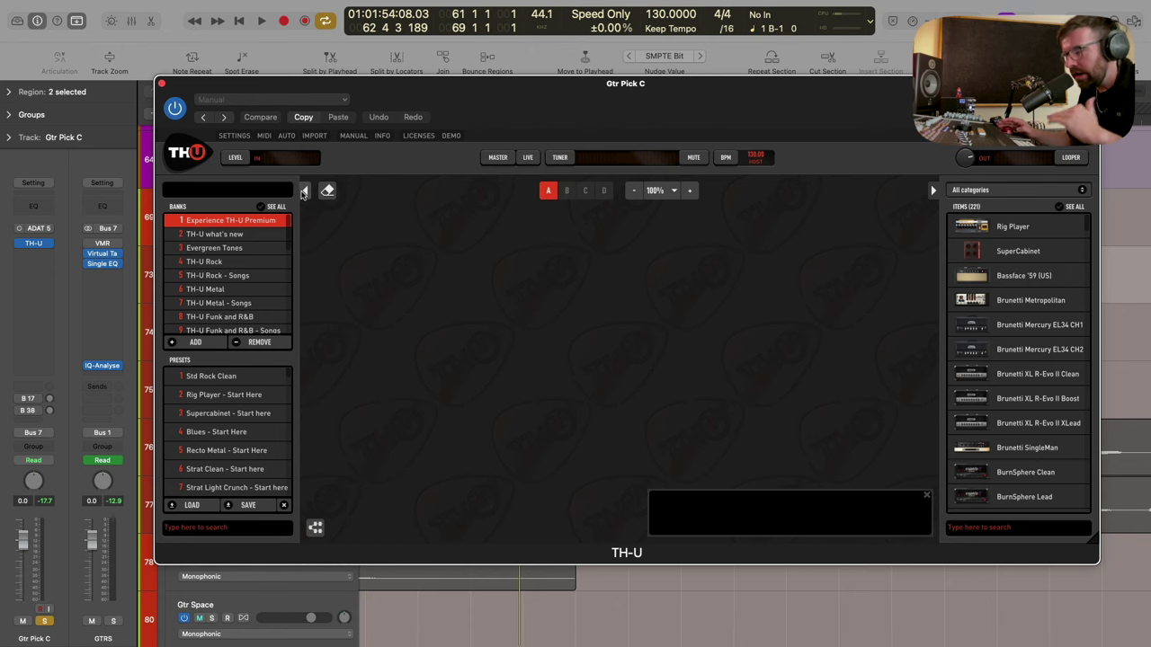
{"action": "left_click", "coordinate": [304, 192]}
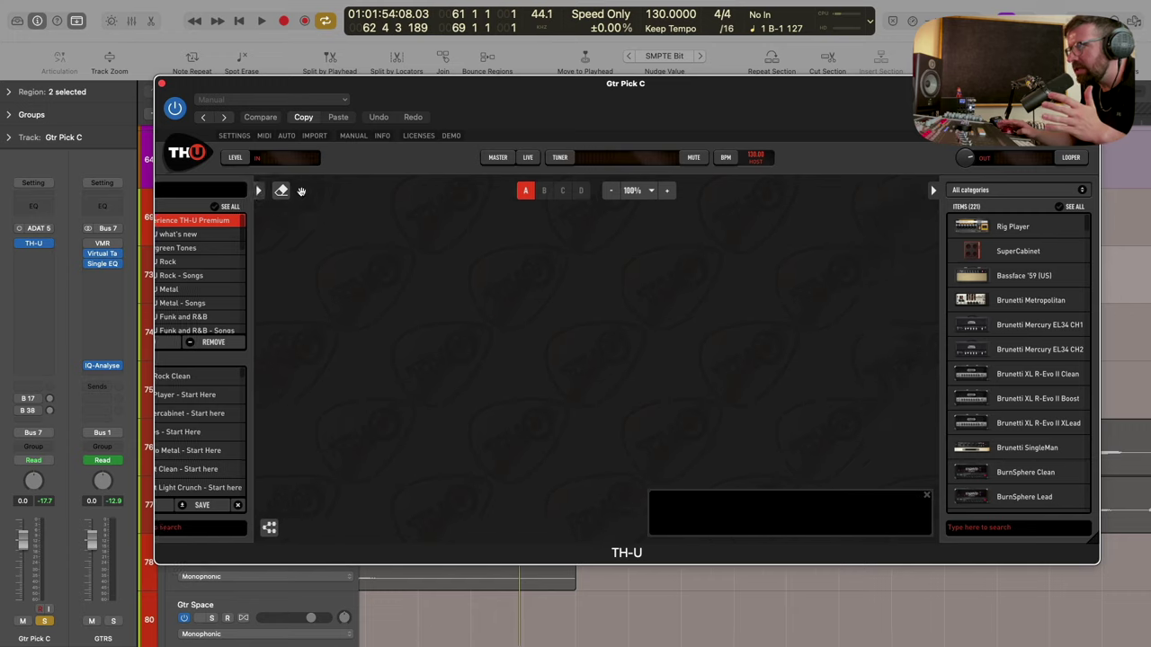
Filter the TH-U components to Amp and add the Tweed Deluxe with its matching 1x12 Bluelux (US) cabinet.
{"action": "left_click", "coordinate": [991, 190]}
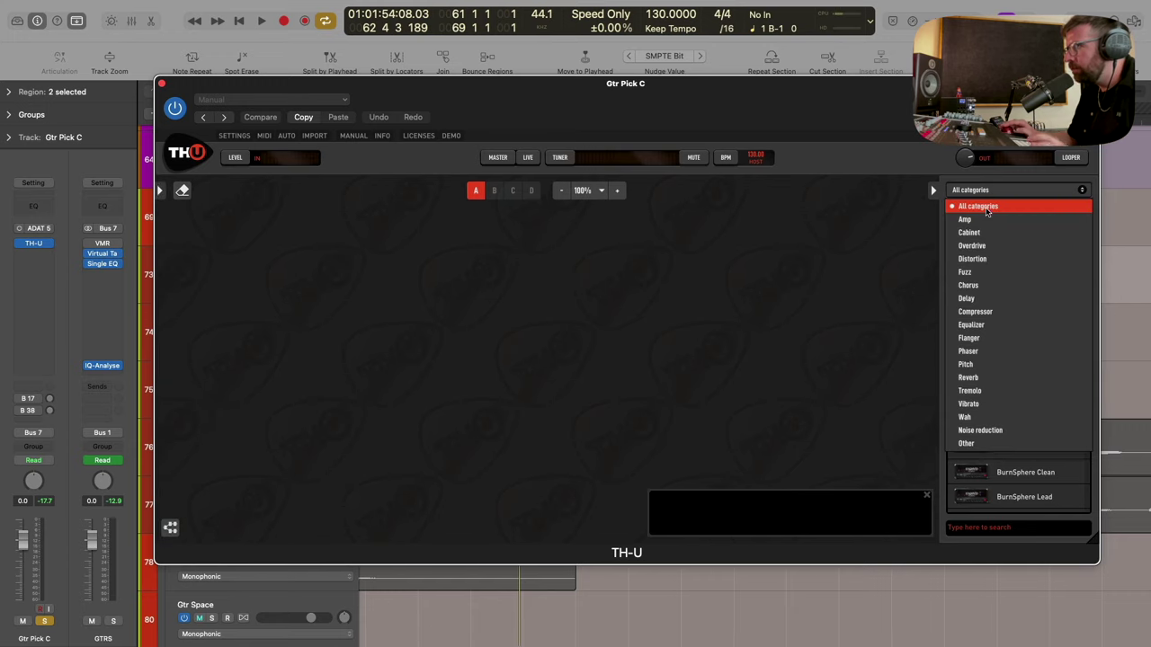
{"action": "left_click", "coordinate": [980, 222]}
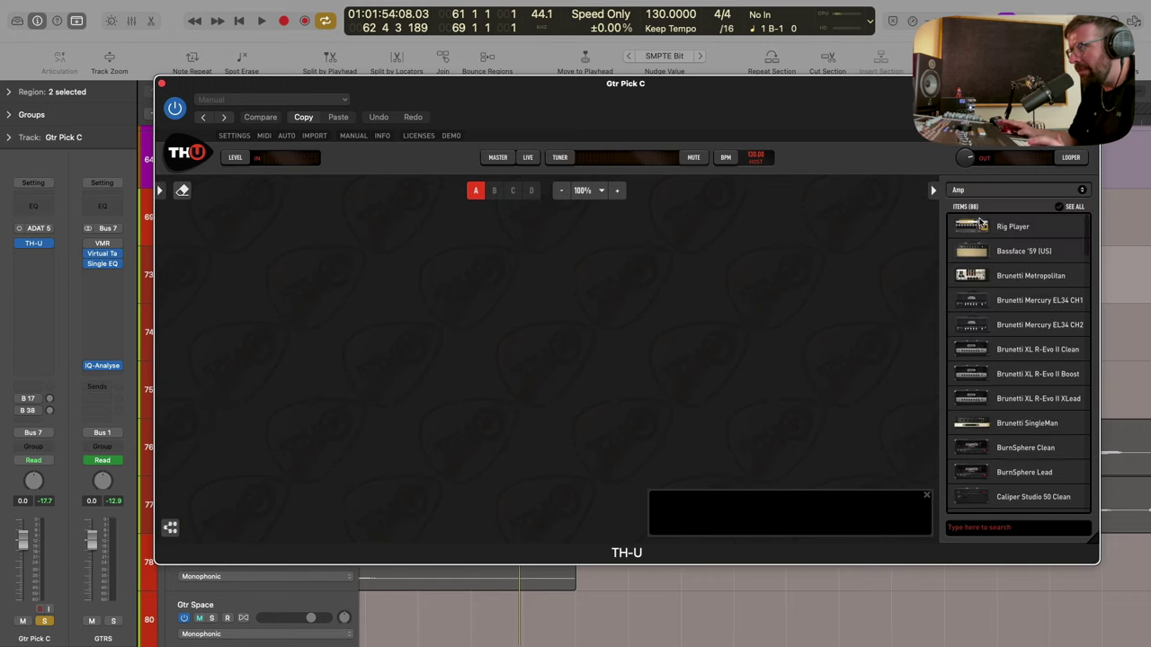
{"action": "scroll", "coordinate": [1027, 288], "scroll_direction": "down", "scroll_amount": 1}
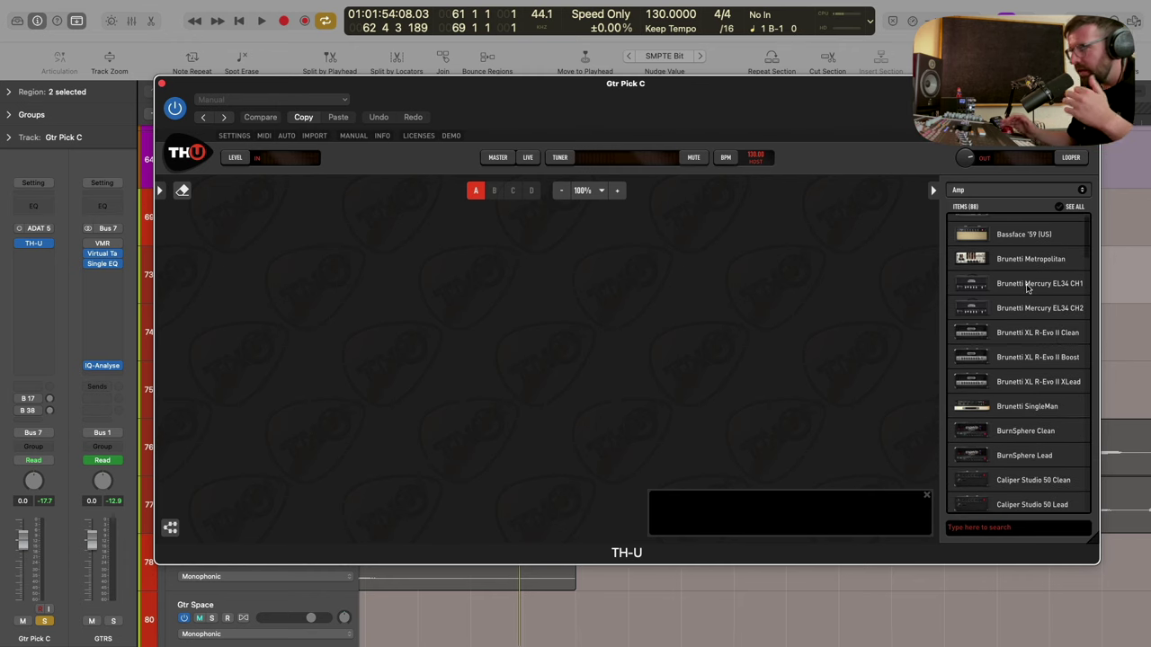
{"action": "scroll", "coordinate": [1027, 288], "scroll_direction": "down", "scroll_amount": 15}
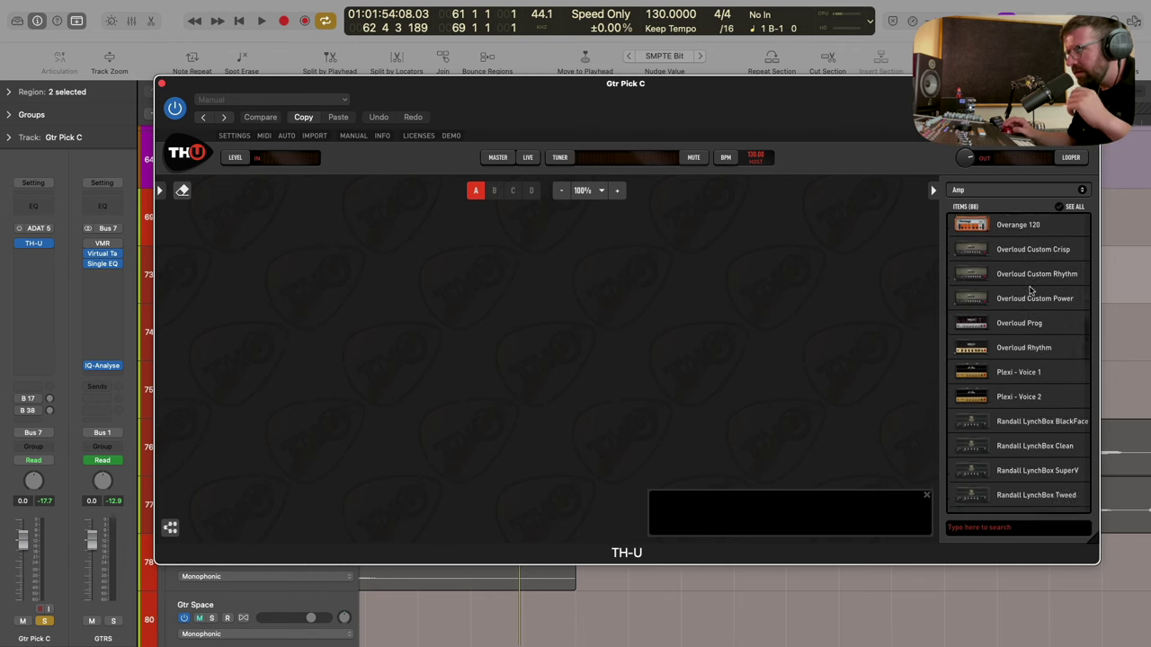
{"action": "scroll", "coordinate": [1030, 290], "scroll_direction": "down", "scroll_amount": 2}
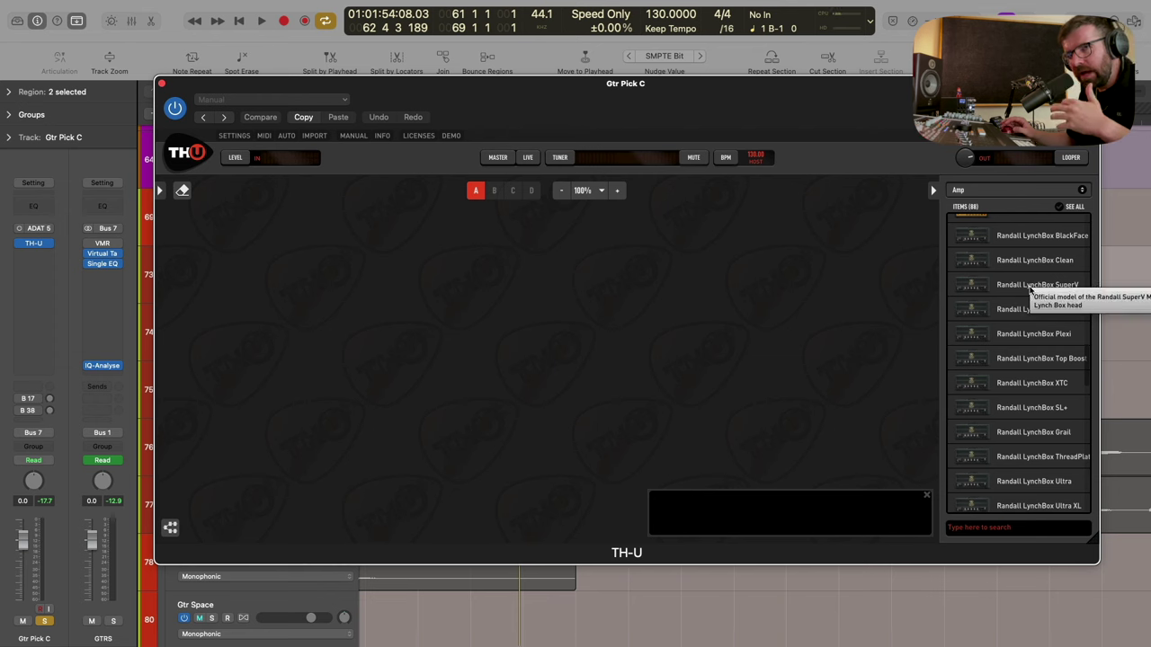
{"action": "scroll", "coordinate": [1030, 290], "scroll_direction": "down", "scroll_amount": 8}
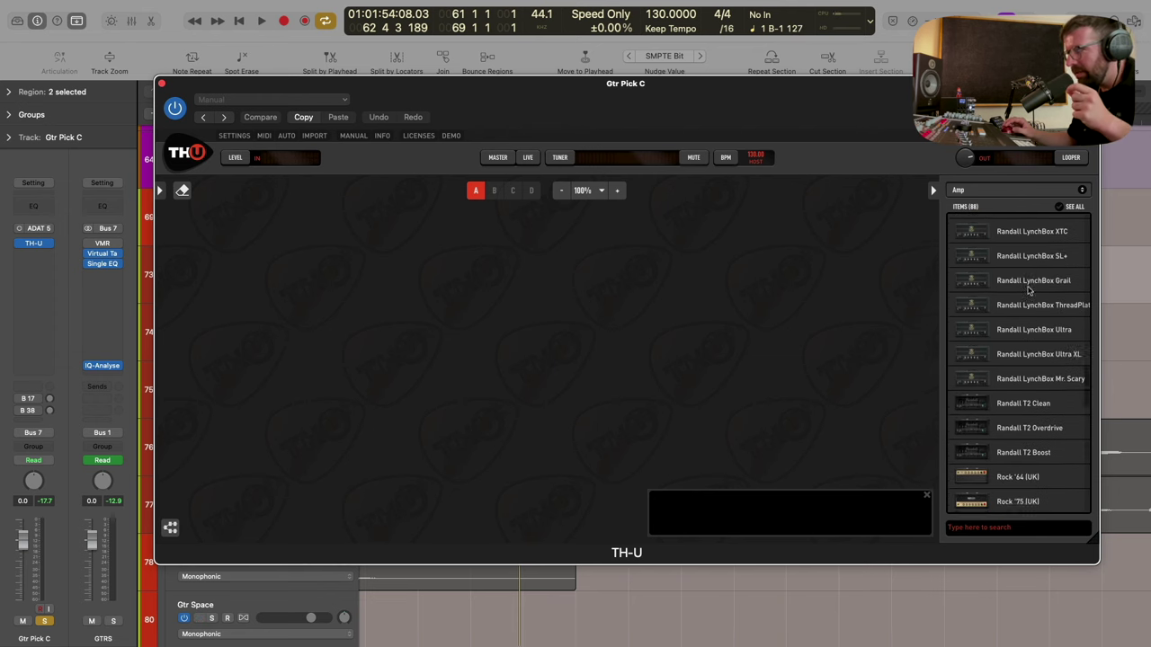
{"action": "scroll", "coordinate": [1030, 296], "scroll_direction": "down", "scroll_amount": 9}
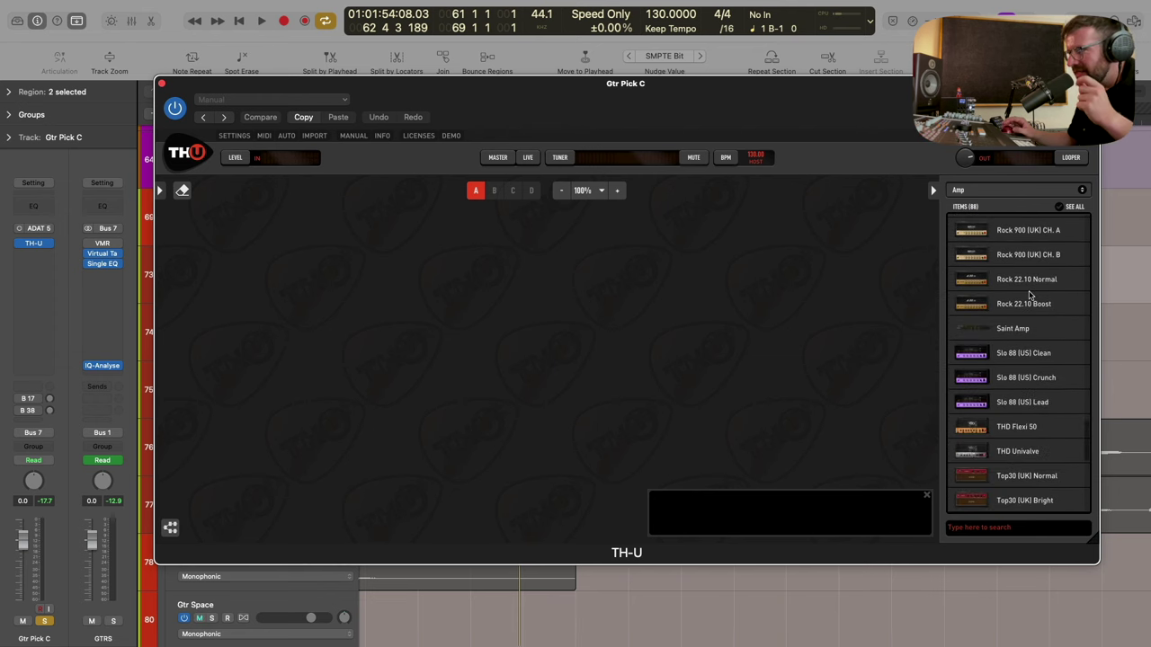
{"action": "scroll", "coordinate": [1033, 296], "scroll_direction": "down", "scroll_amount": 10}
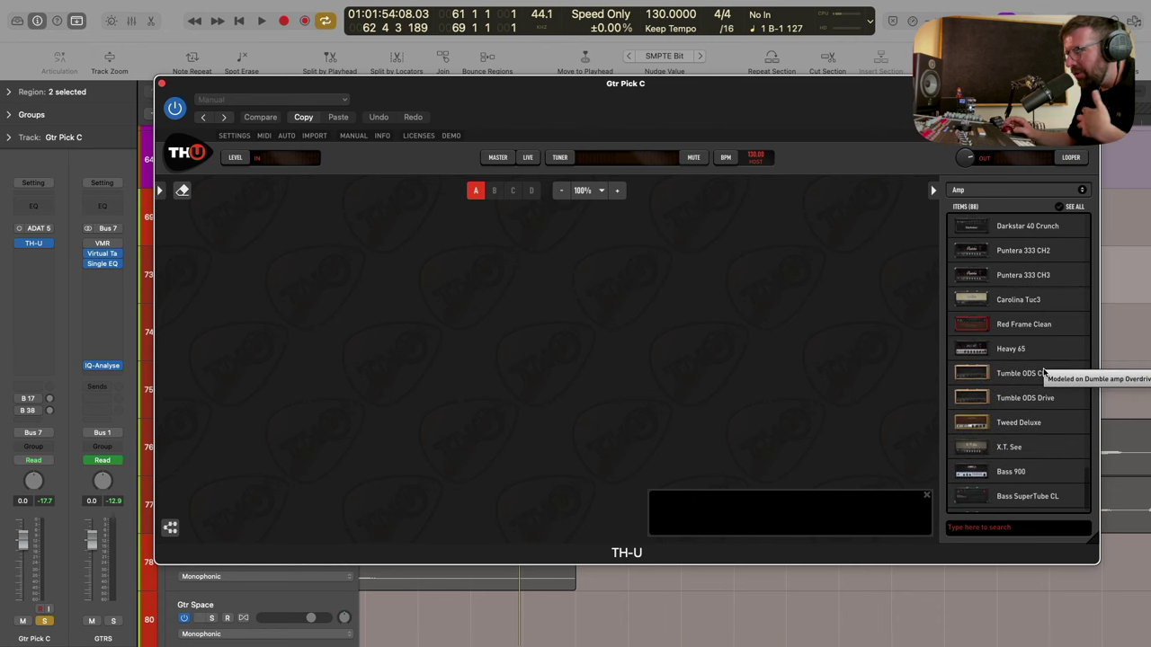
{"action": "left_click_drag", "start_coordinate": [1012, 423], "coordinate": [410, 309]}
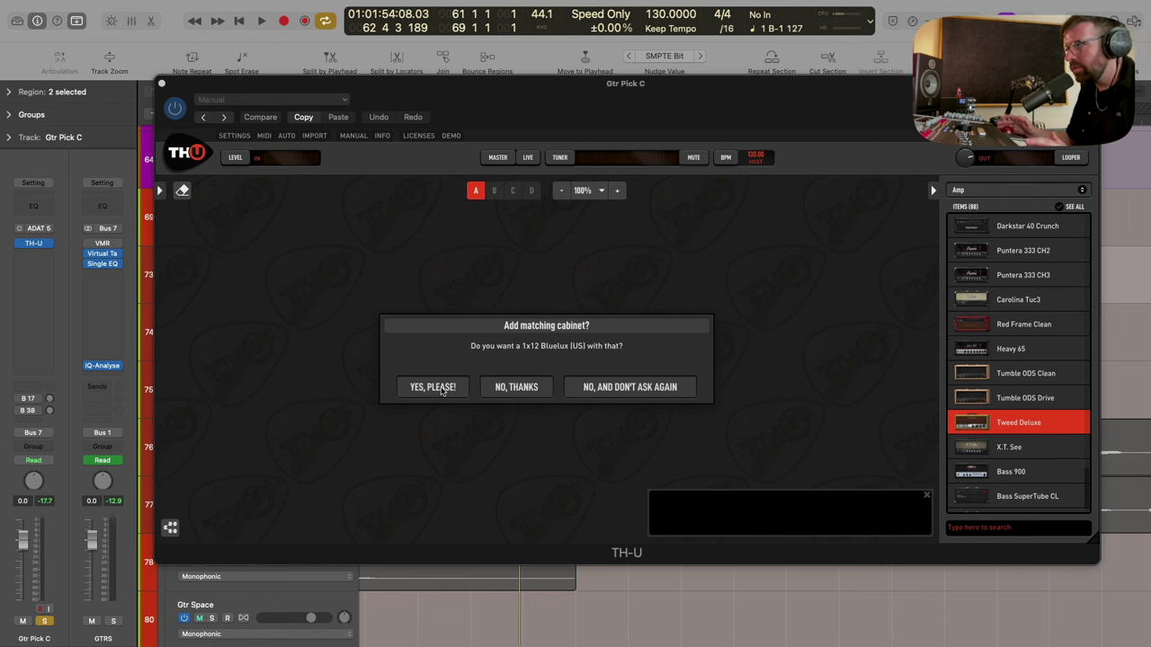
{"action": "left_click", "coordinate": [440, 388]}
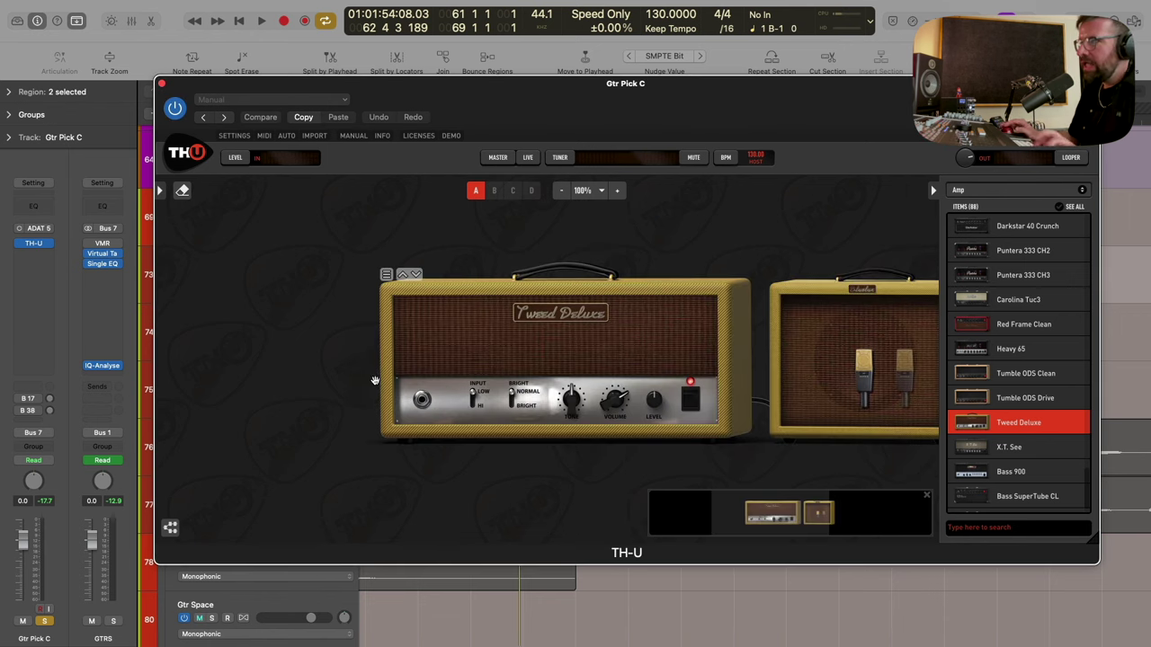
Play the pre-chorus loop, bypassing and re-enabling TH-U to compare the dry and amped guitar.
{"action": "key", "text": "space"}
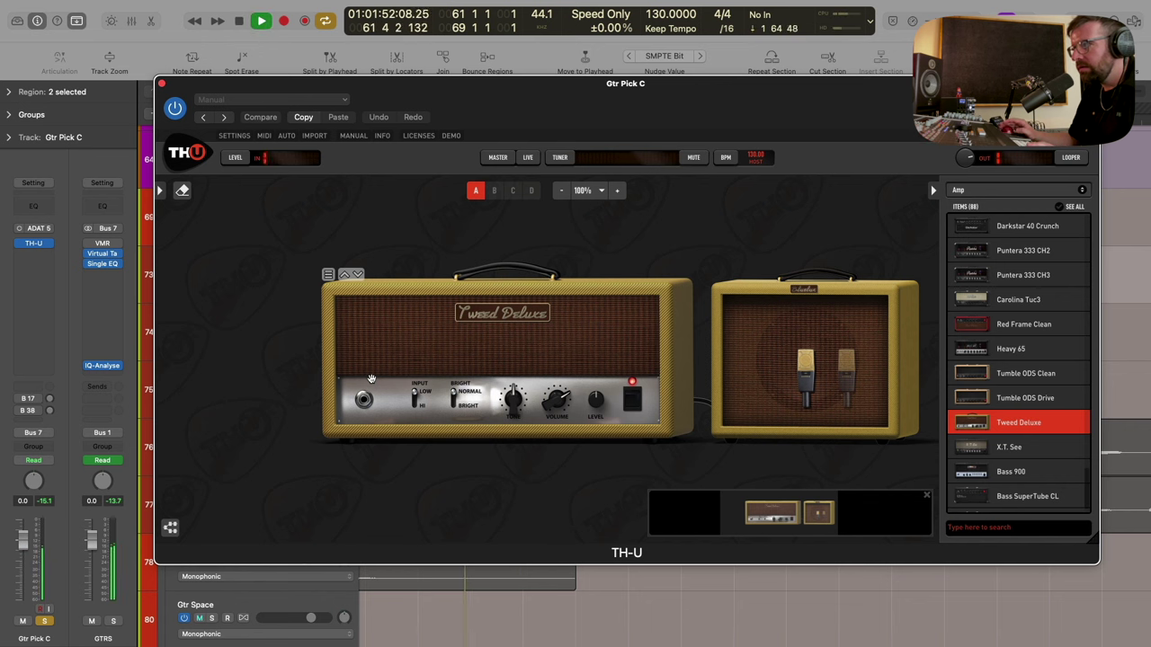
{"action": "left_click", "coordinate": [175, 109]}
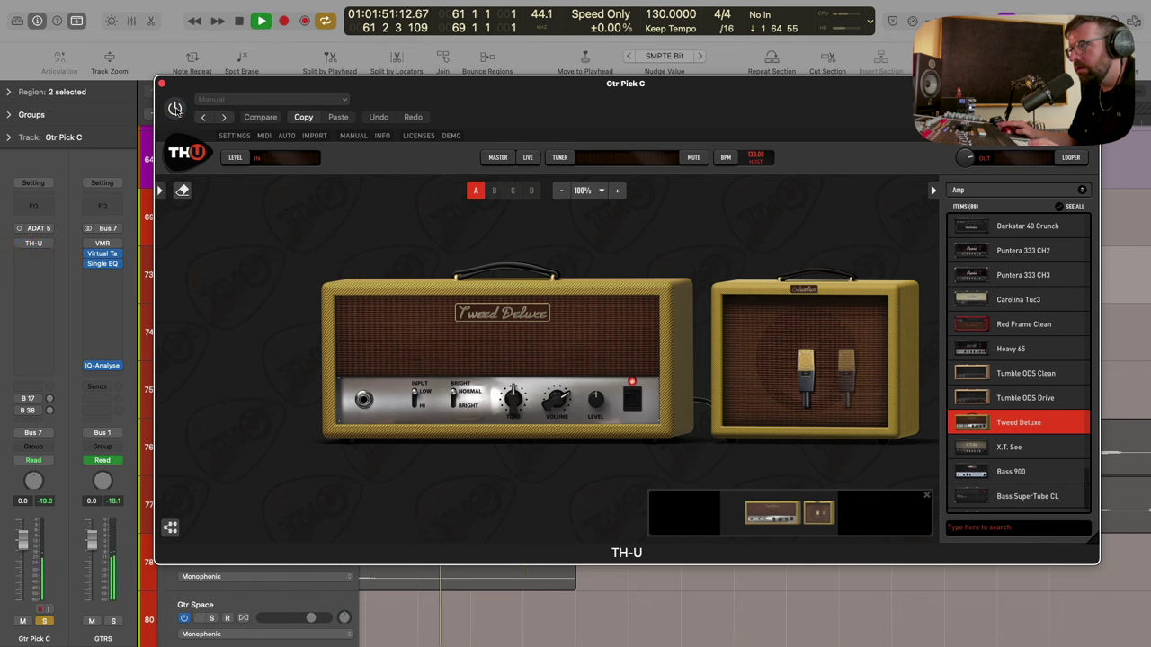
{"action": "left_click", "coordinate": [175, 108]}
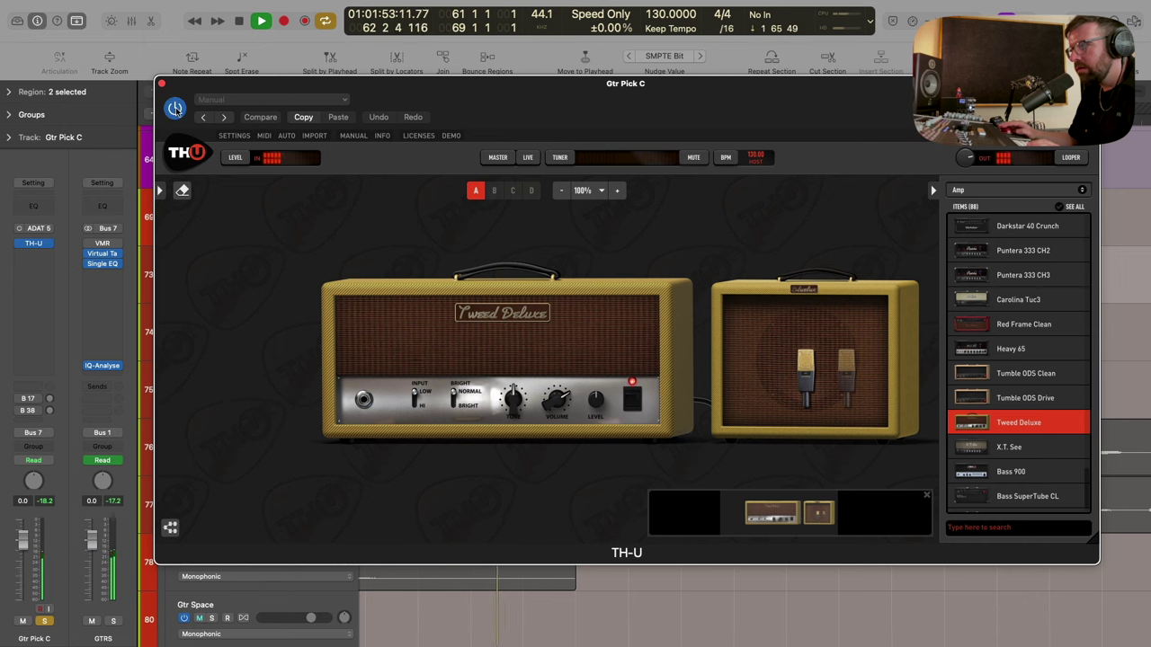
{"action": "key", "text": "space"}
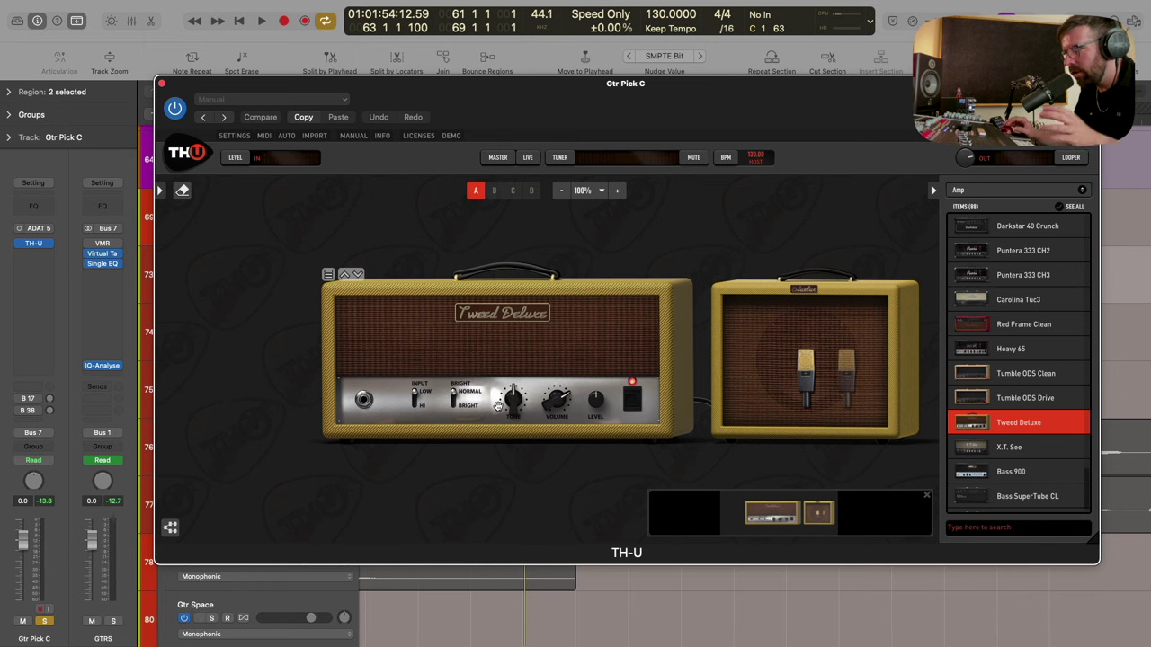
Switch the Tweed Deluxe's input to HI and turn up its tone while the loop plays.
{"action": "key", "text": "space"}
{"action": "left_click", "coordinate": [415, 397]}
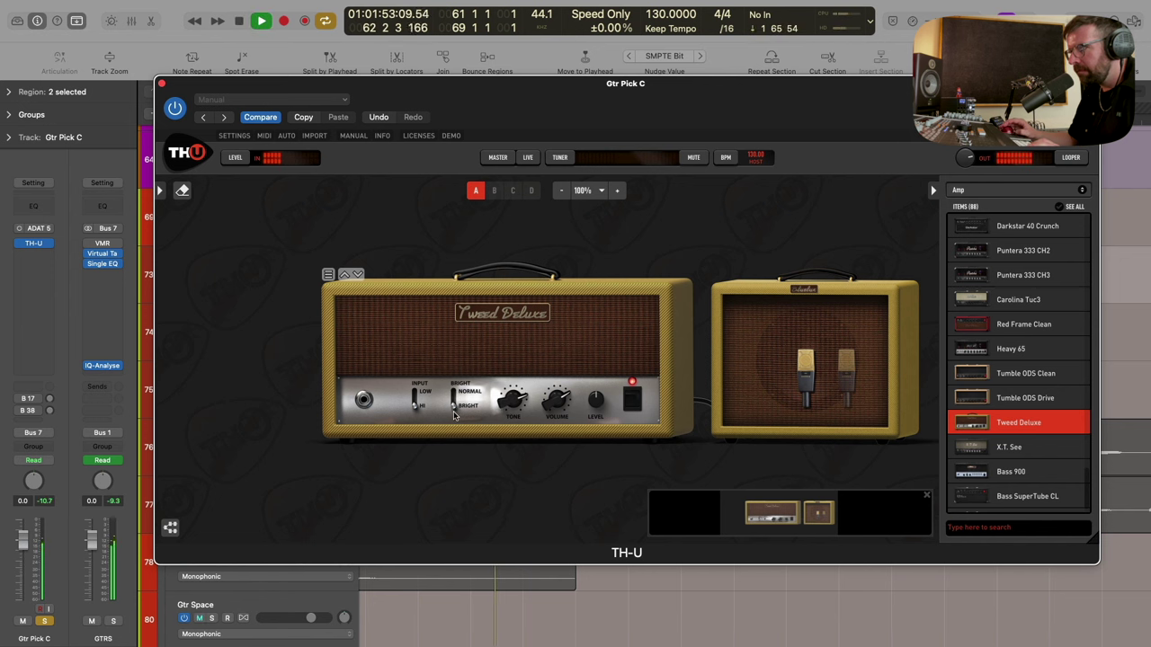
{"action": "key", "text": "space"}
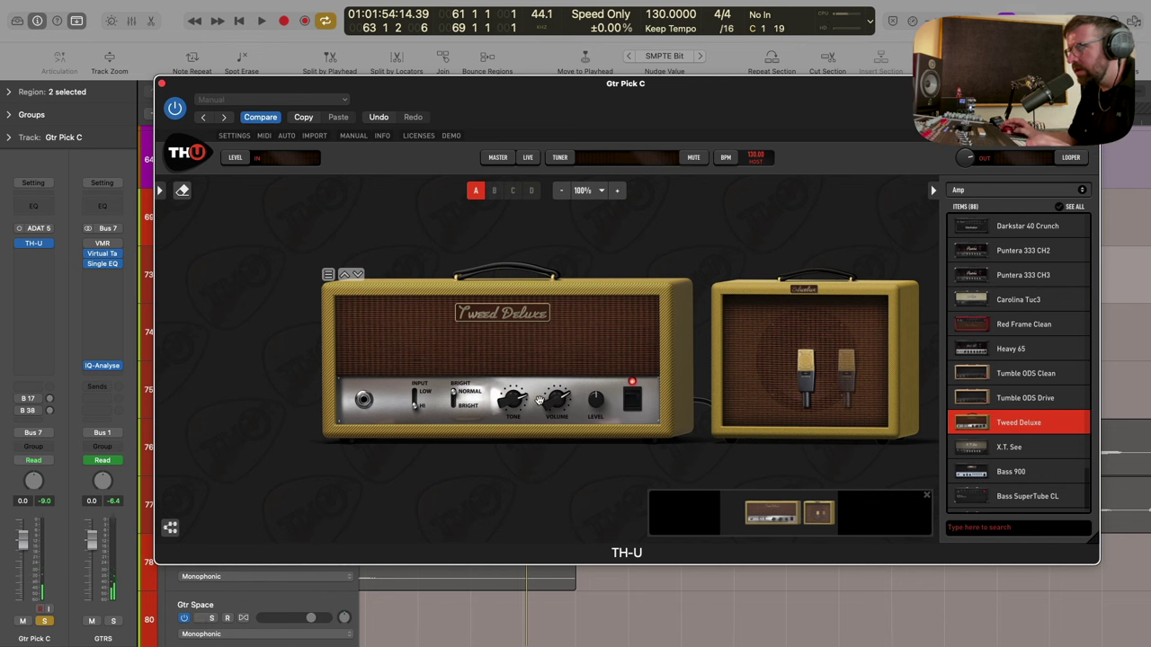
Set the Tweed Deluxe's volume to about 6.02 and its tone to about 8.48 during loop playback.
{"action": "key", "text": "space"}
{"action": "mouse_move", "coordinate": [558, 399]}
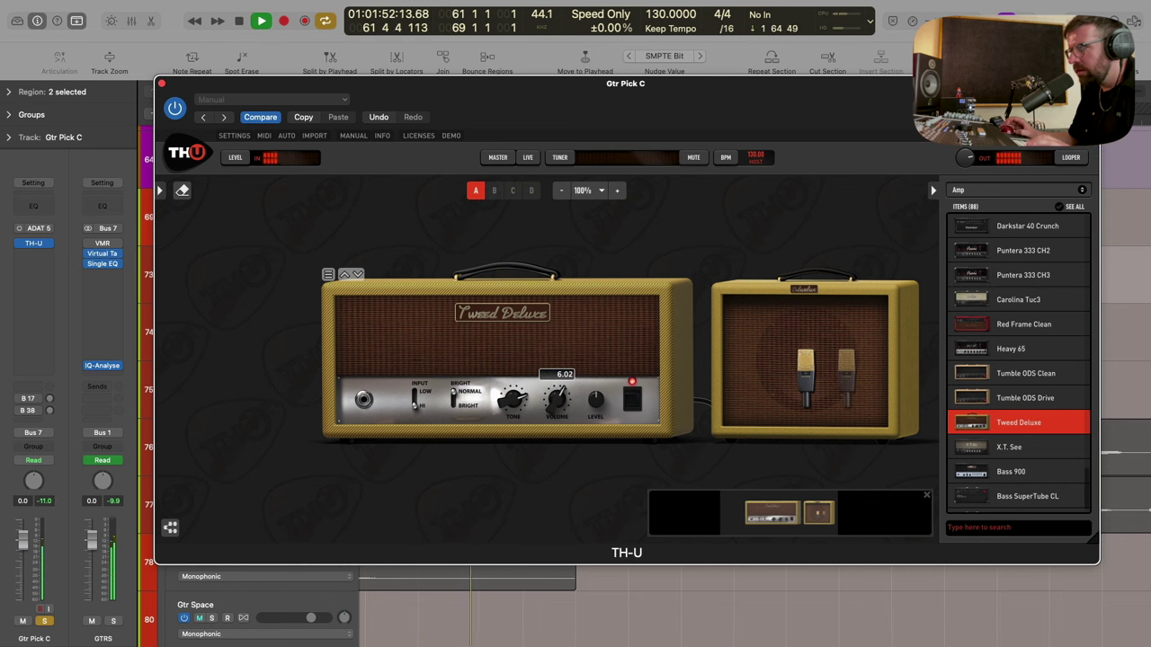
{"action": "mouse_move", "coordinate": [512, 398]}
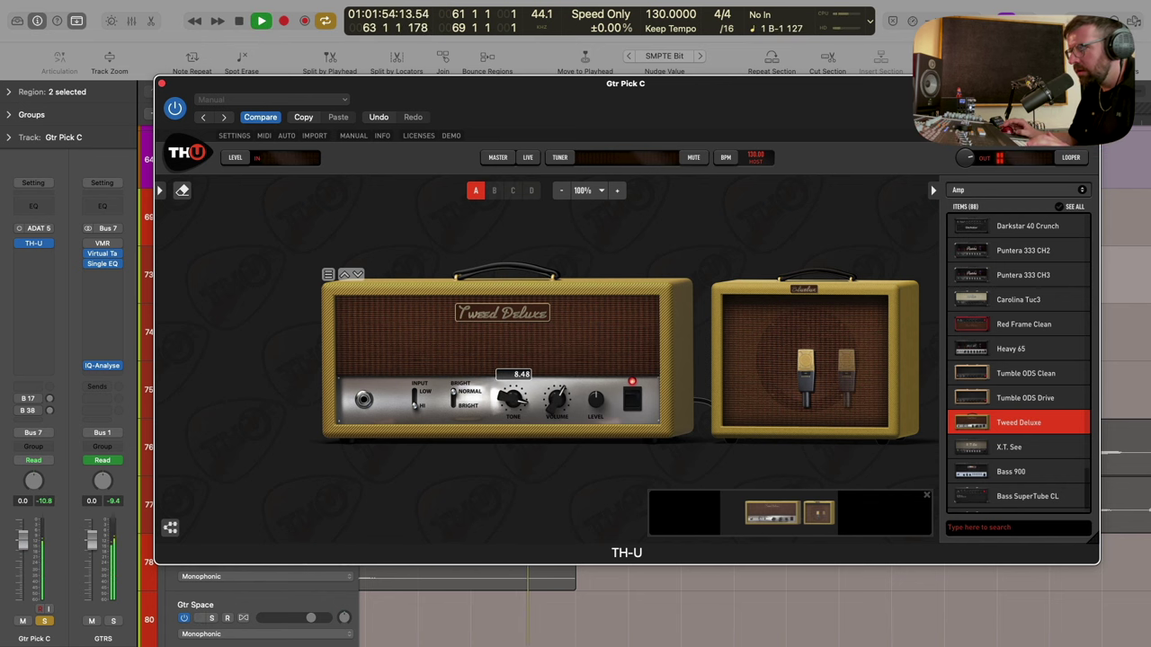
{"action": "key", "text": "space"}
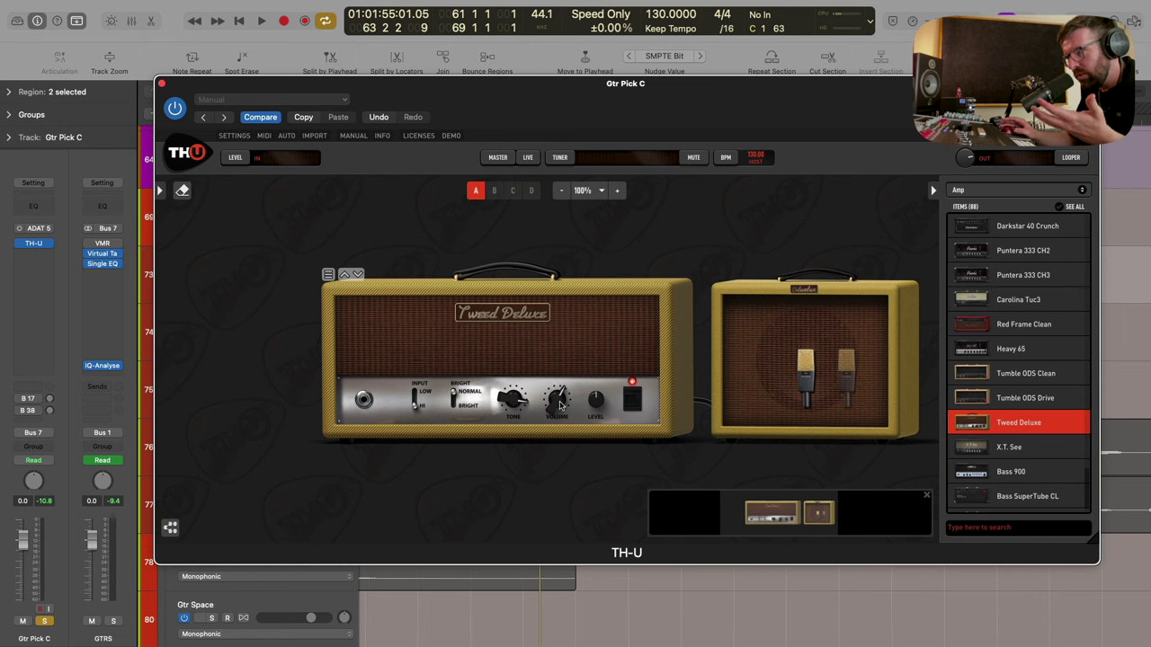
Fine-tune the Tweed Deluxe's volume and level knobs while listening to the soloed Gtr Pick C loop.
{"action": "key", "text": "space"}
{"action": "mouse_move", "coordinate": [559, 405]}
{"action": "left_mouse_down"}
{"action": "mouse_move", "coordinate": [559, 385]}
{"action": "mouse_move", "coordinate": [558, 401]}
{"action": "left_mouse_up"}
{"action": "key", "text": "space"}
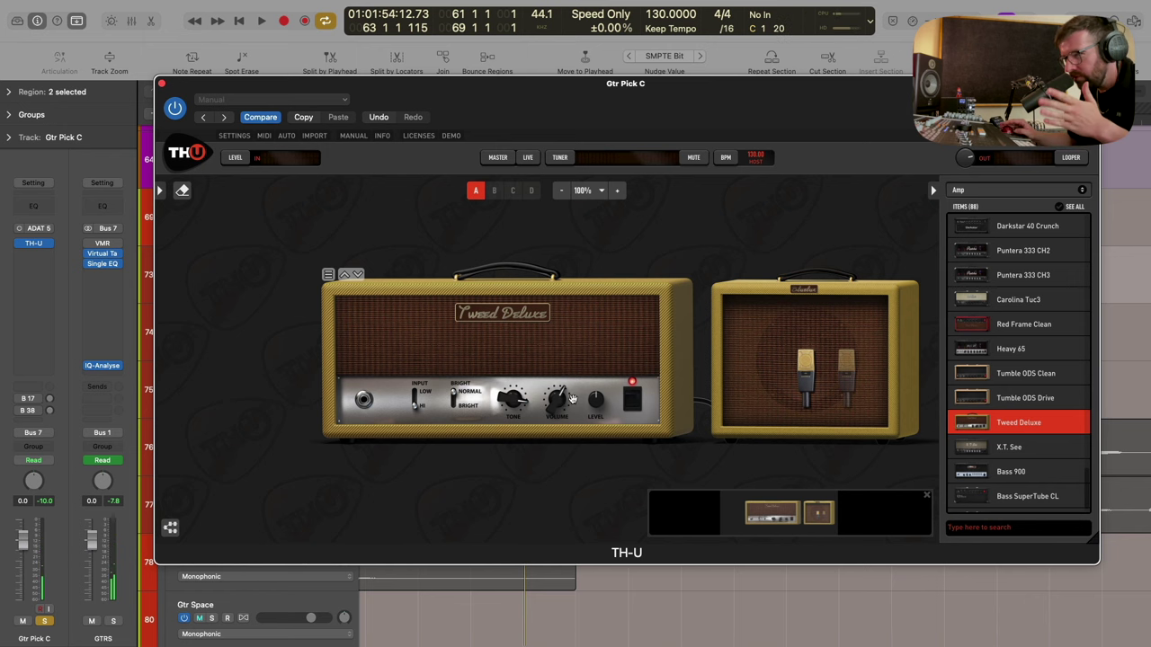
{"action": "key", "text": "space"}
{"action": "left_click_drag", "start_coordinate": [596, 404], "coordinate": [596, 404]}
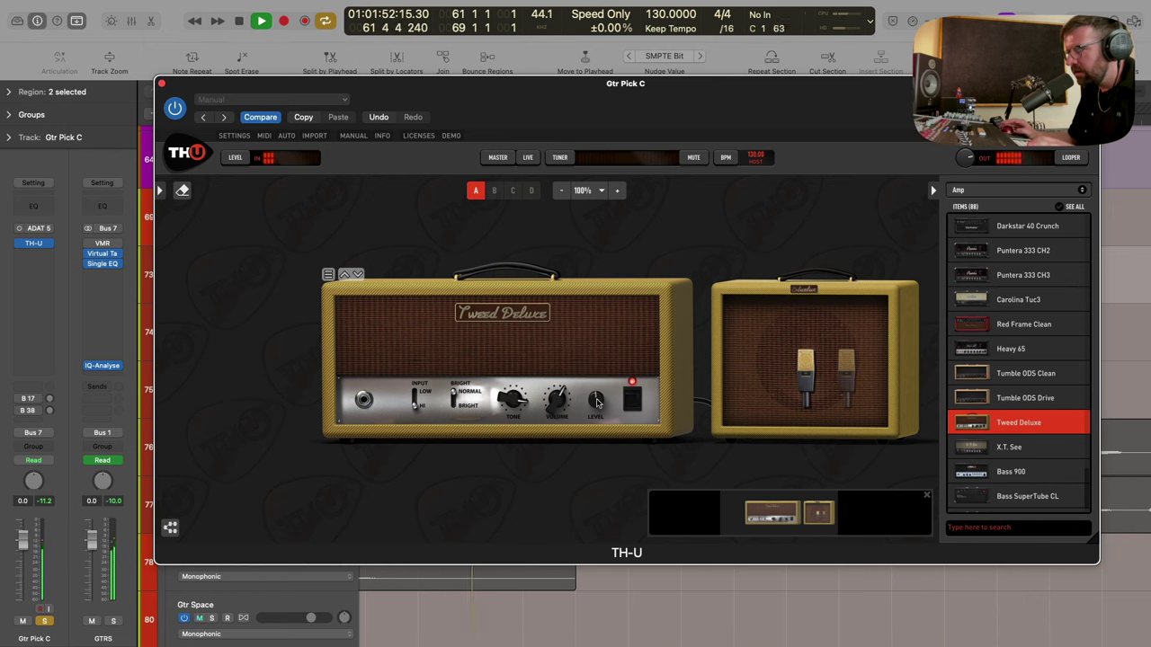
{"action": "key", "text": "space"}
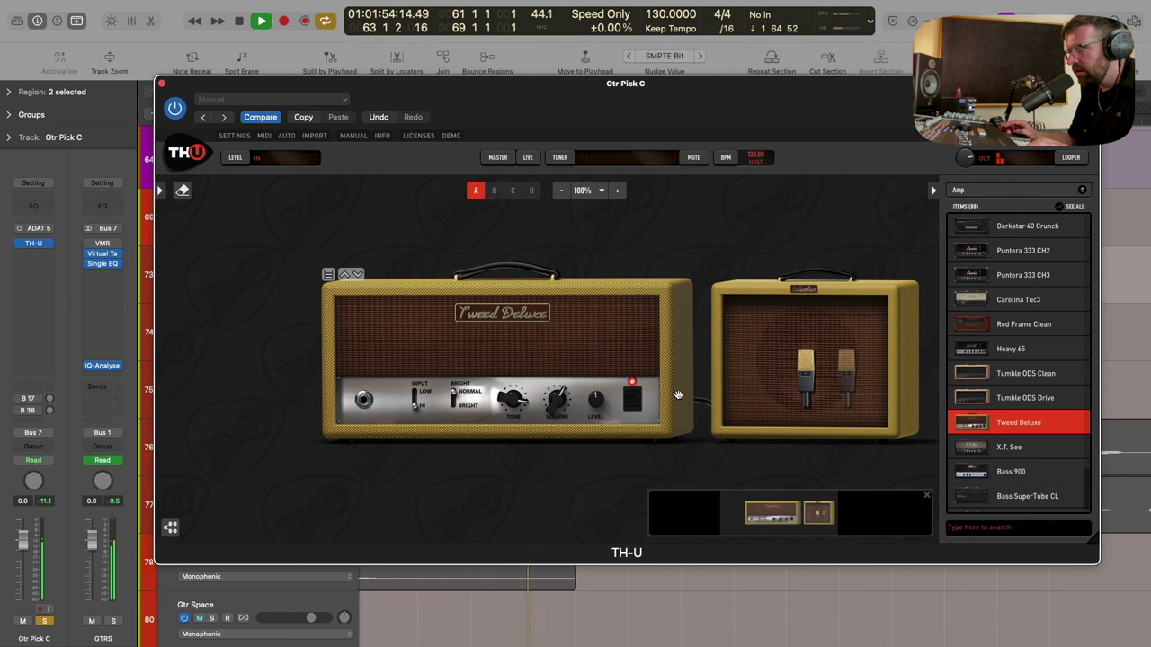
Set the 1x12 Bluelux cabinet's microphone A to American57 [D] and close the cabinet settings.
{"action": "scroll", "coordinate": [792, 358], "scroll_direction": "right", "scroll_amount": 2}
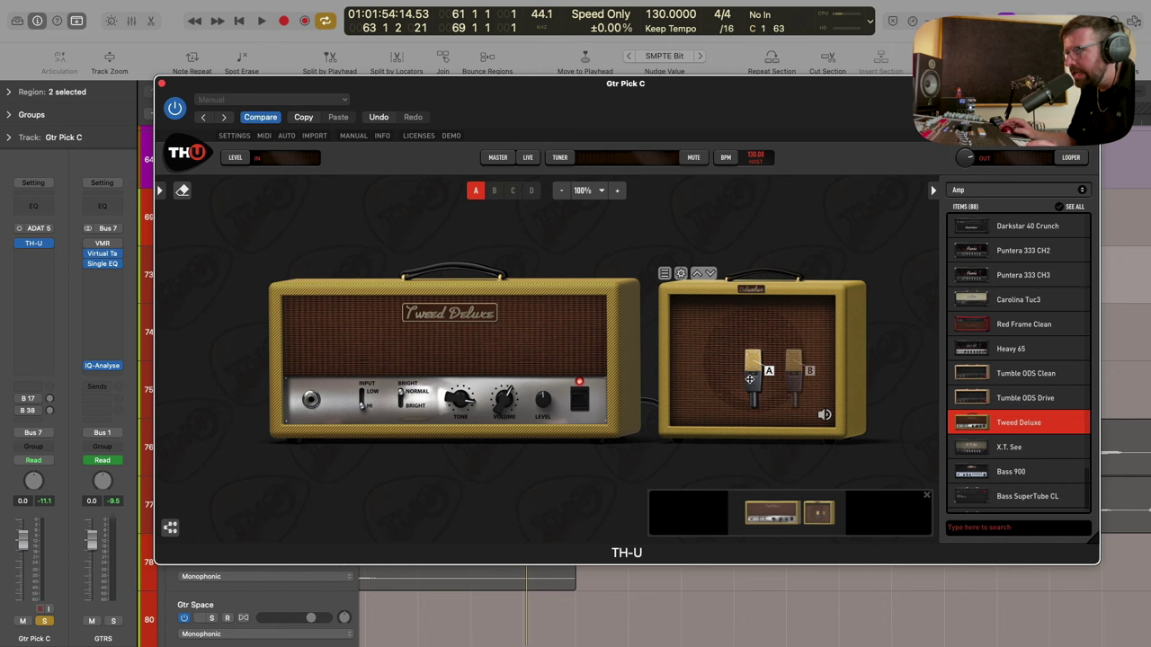
{"action": "left_click", "coordinate": [680, 273]}
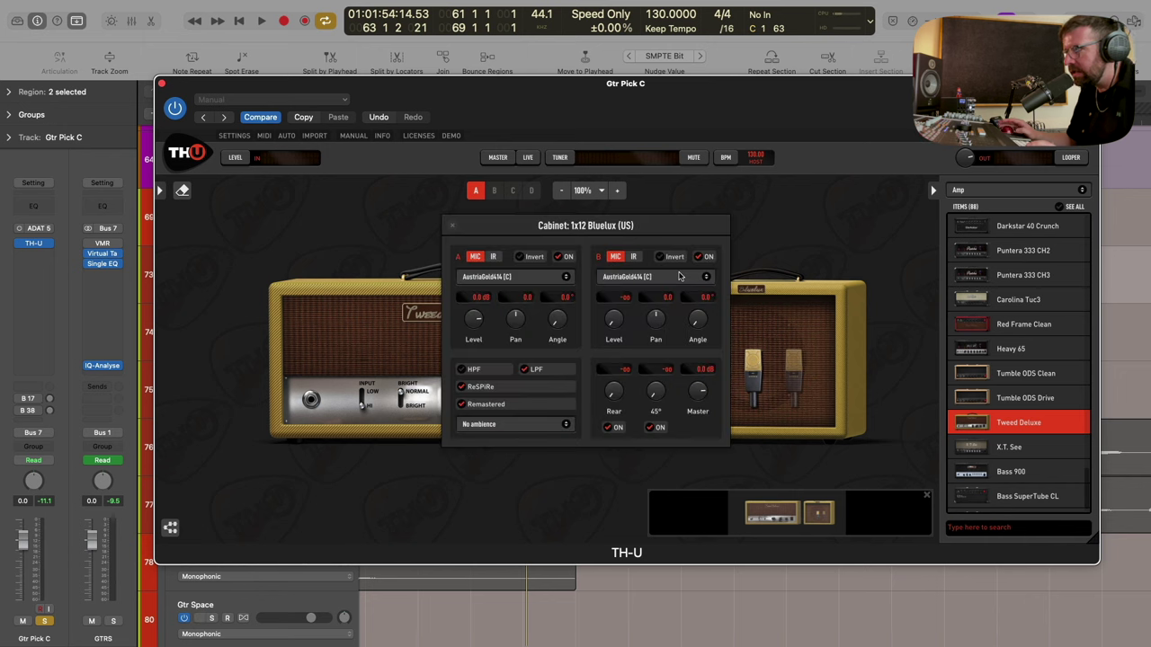
{"action": "left_click", "coordinate": [518, 280]}
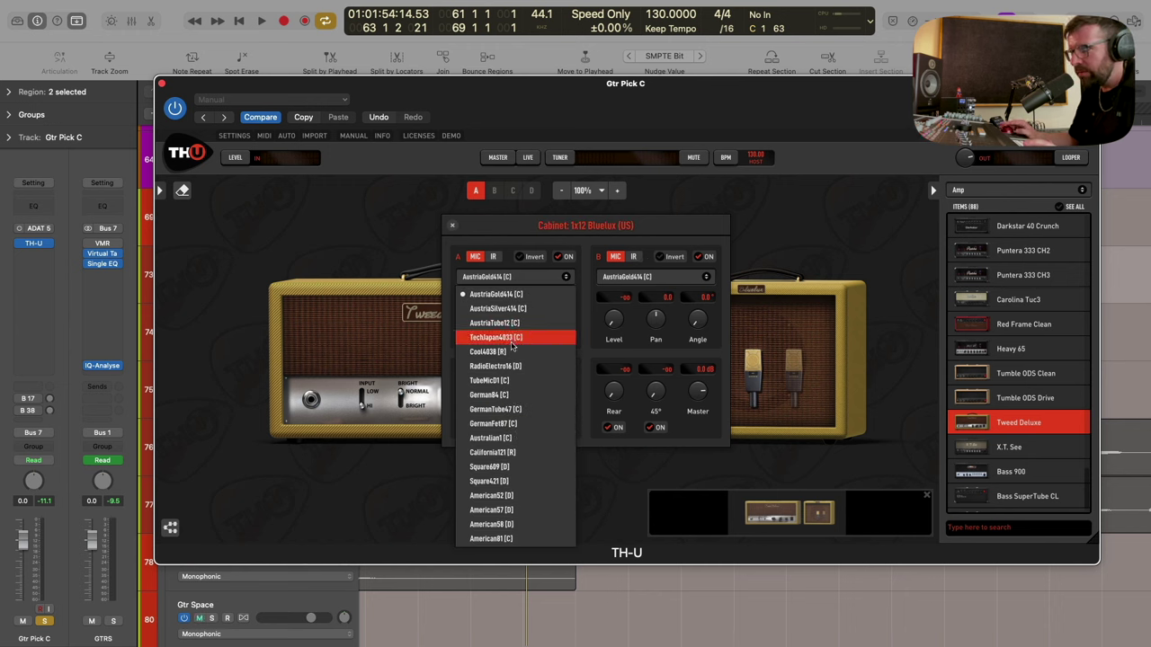
{"action": "left_click", "coordinate": [507, 509]}
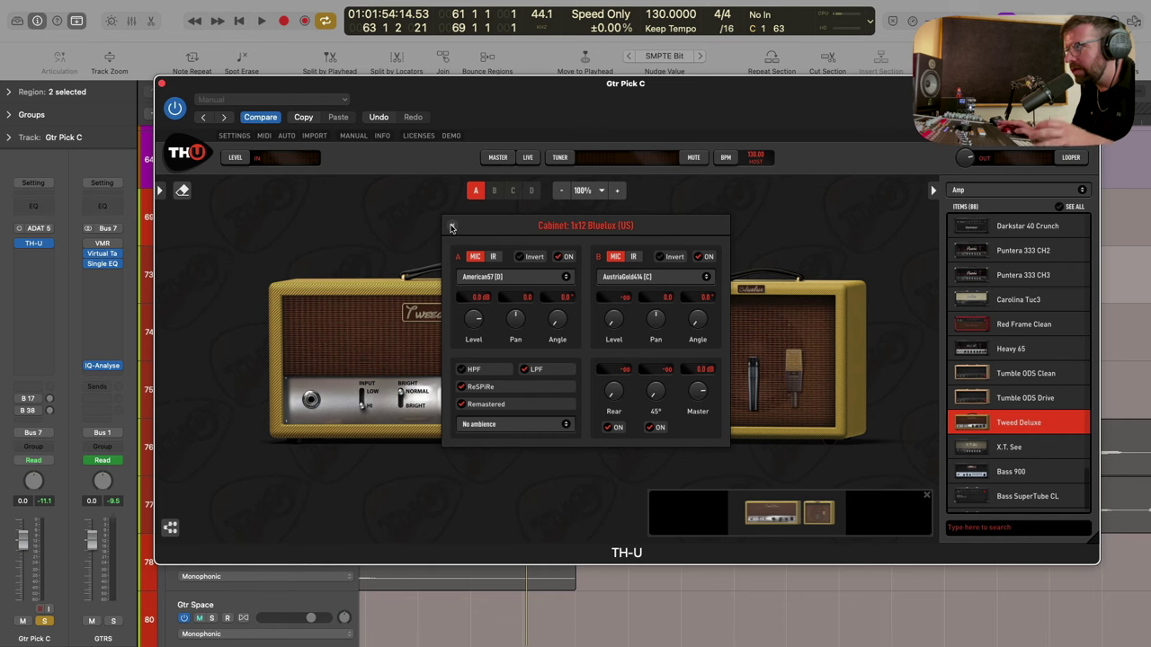
{"action": "left_click", "coordinate": [452, 228]}
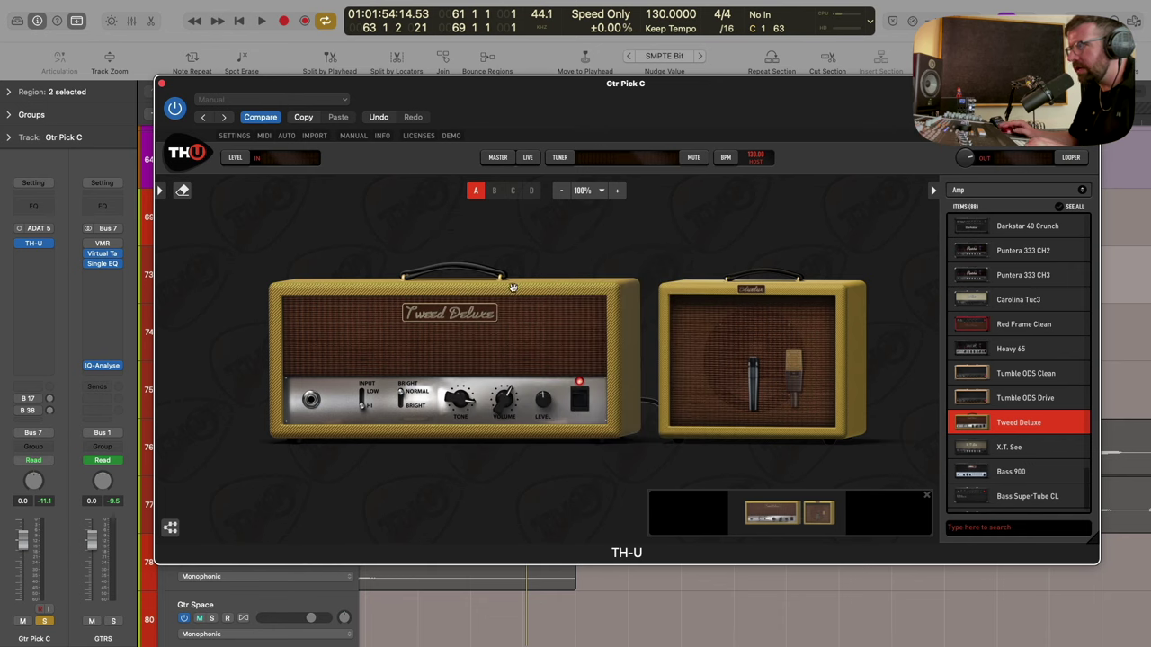
Play the loop and fine-tune microphone A's position in front of the speaker cabinet.
{"action": "key", "text": "space"}
{"action": "mouse_move", "coordinate": [755, 366]}
{"action": "left_mouse_down"}
{"action": "mouse_move", "coordinate": [789, 376]}
{"action": "mouse_move", "coordinate": [750, 376]}
{"action": "left_mouse_up"}
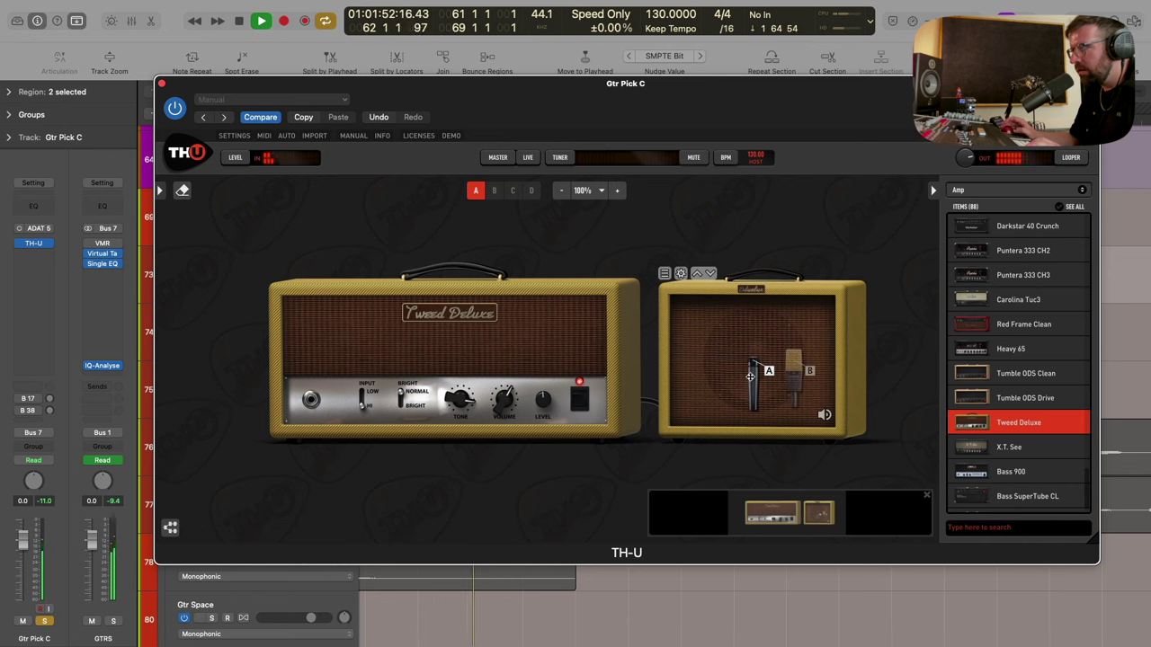
{"action": "key", "text": "space"}
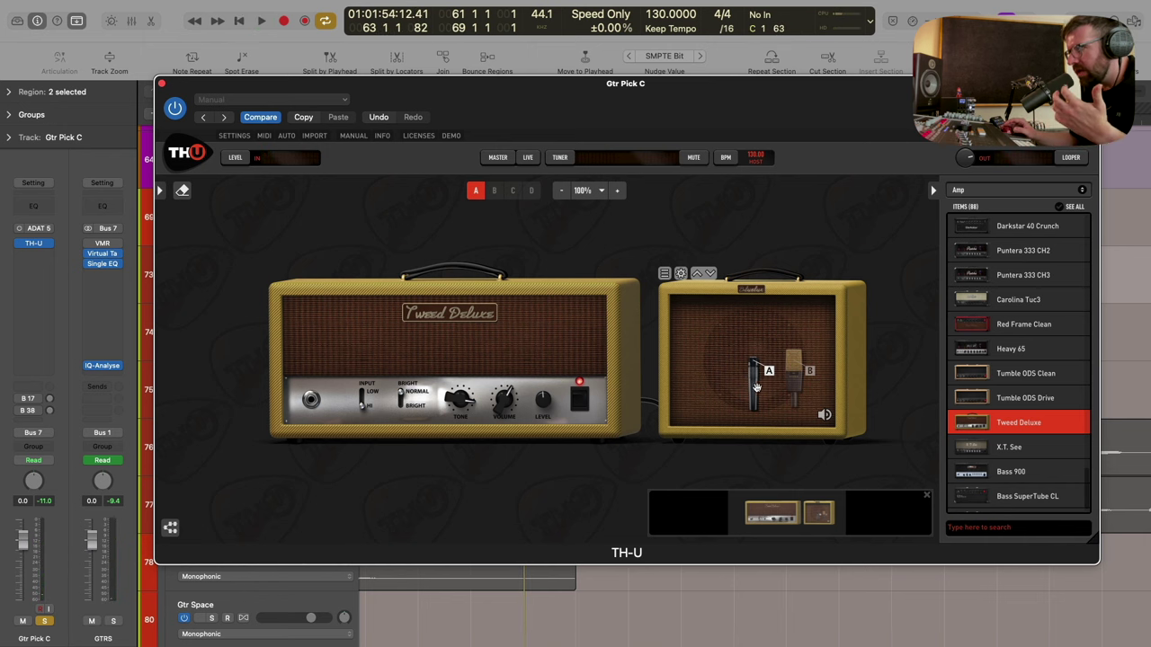
Add a 7-Band GEQ pedal from the Equalizer category in front of the Tweed Deluxe.
{"action": "left_click", "coordinate": [980, 193]}
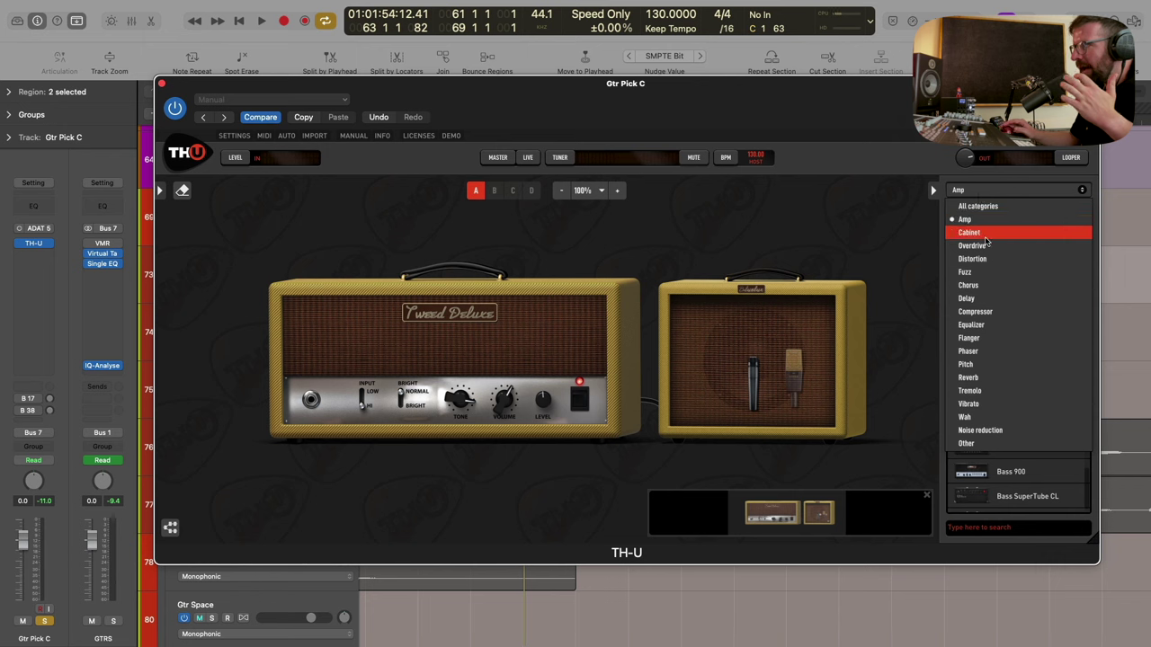
{"action": "left_click", "coordinate": [989, 325]}
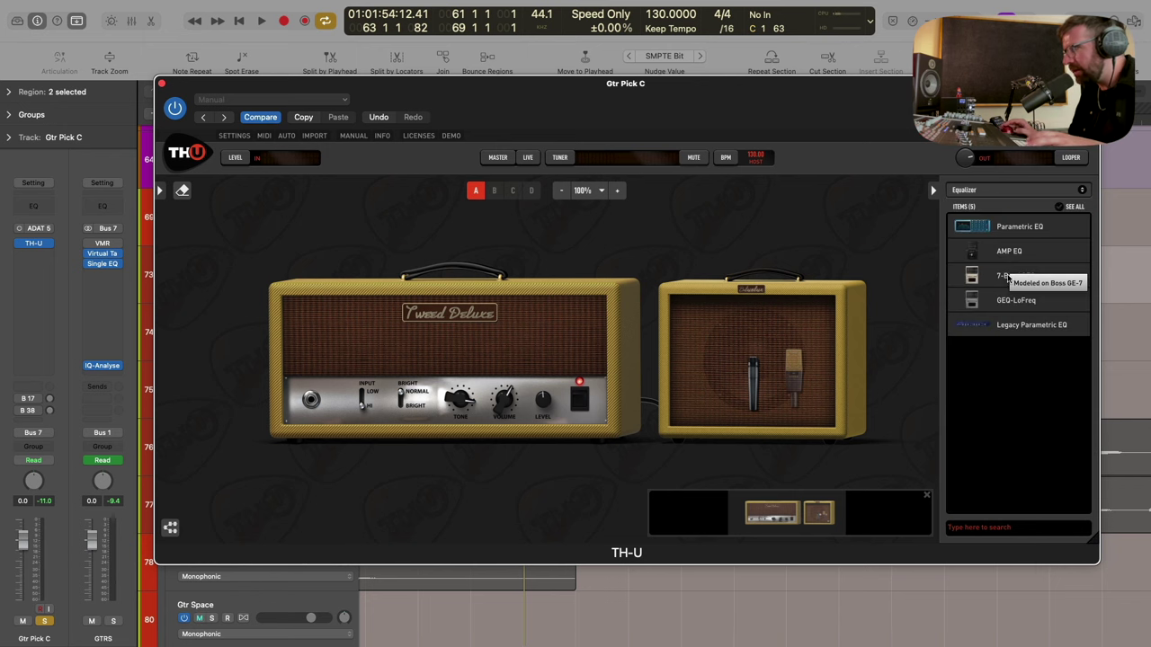
{"action": "left_click_drag", "start_coordinate": [993, 281], "coordinate": [193, 353]}
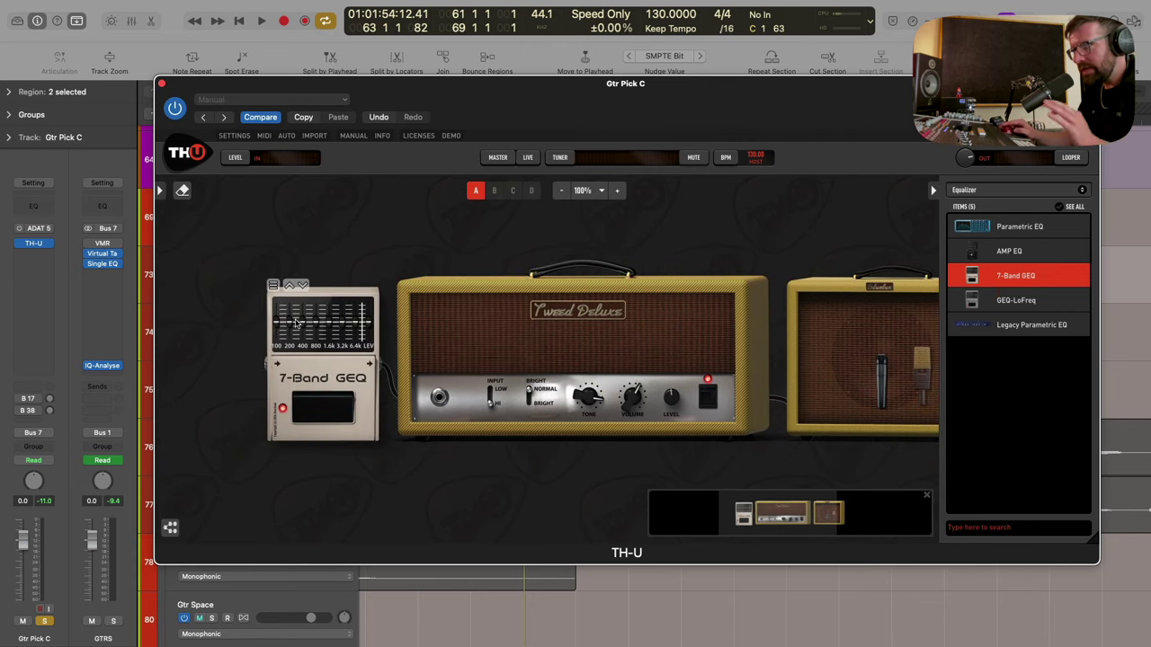
During loop playback, boost the GEQ's 6.4k band about 7.2 dB, 3.2k about 5.2 dB and 400 about 4.3 dB, and cut 1.6k slightly.
{"action": "key", "text": "space"}
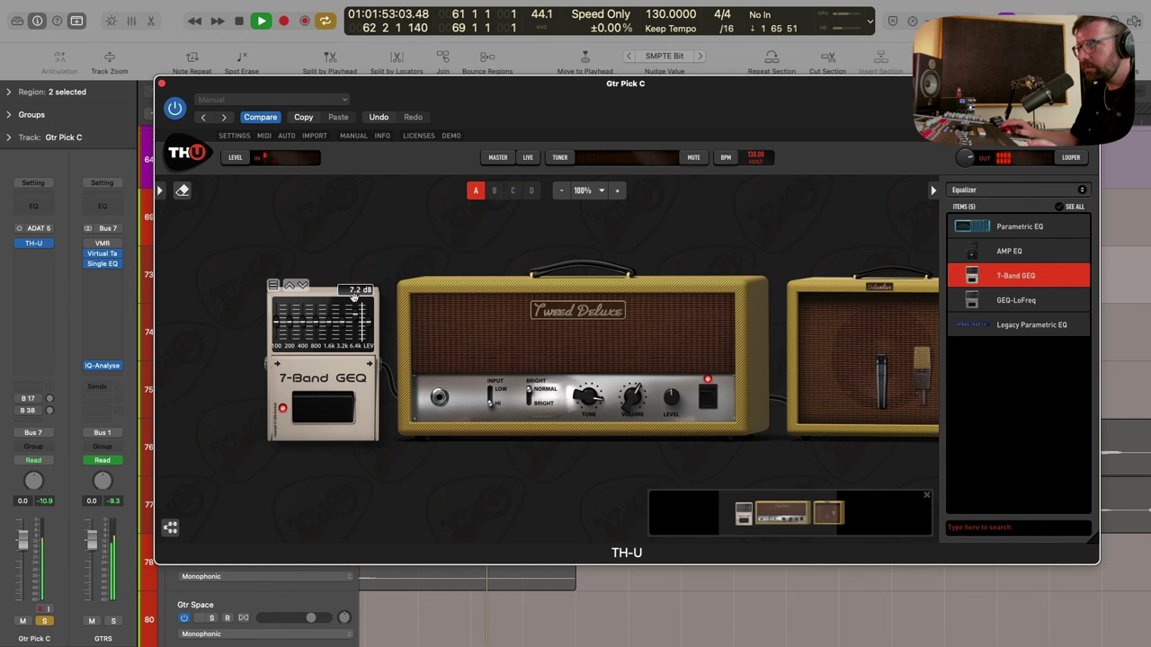
{"action": "left_click_drag", "start_coordinate": [342, 327], "coordinate": [341, 320]}
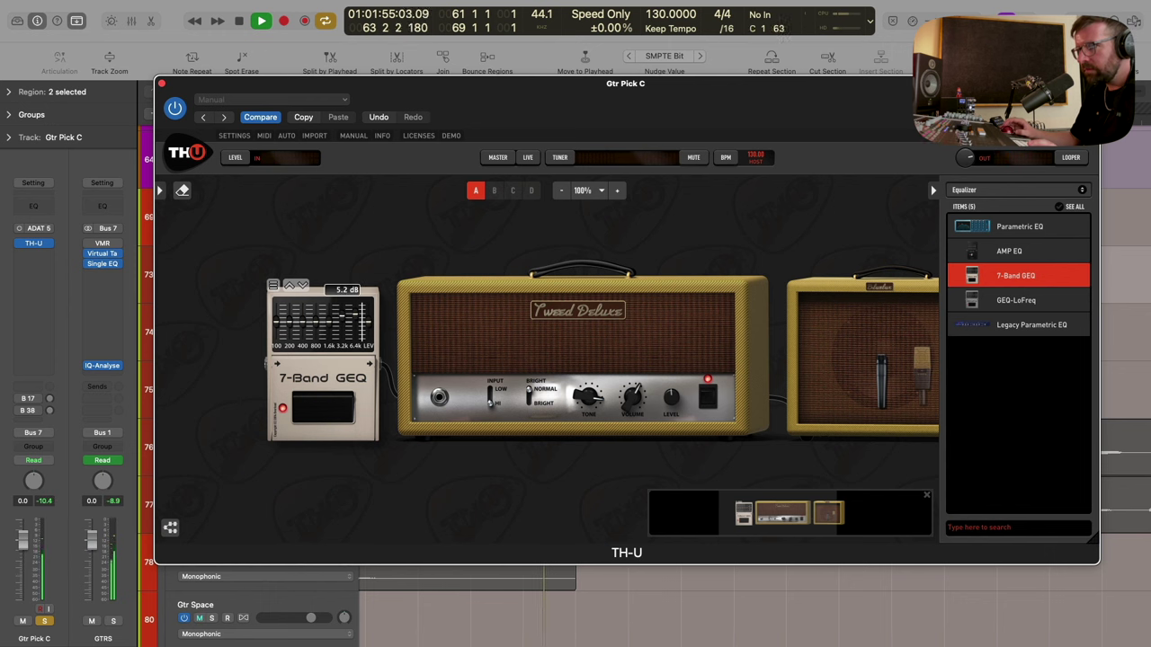
{"action": "left_click_drag", "start_coordinate": [303, 324], "coordinate": [303, 314]}
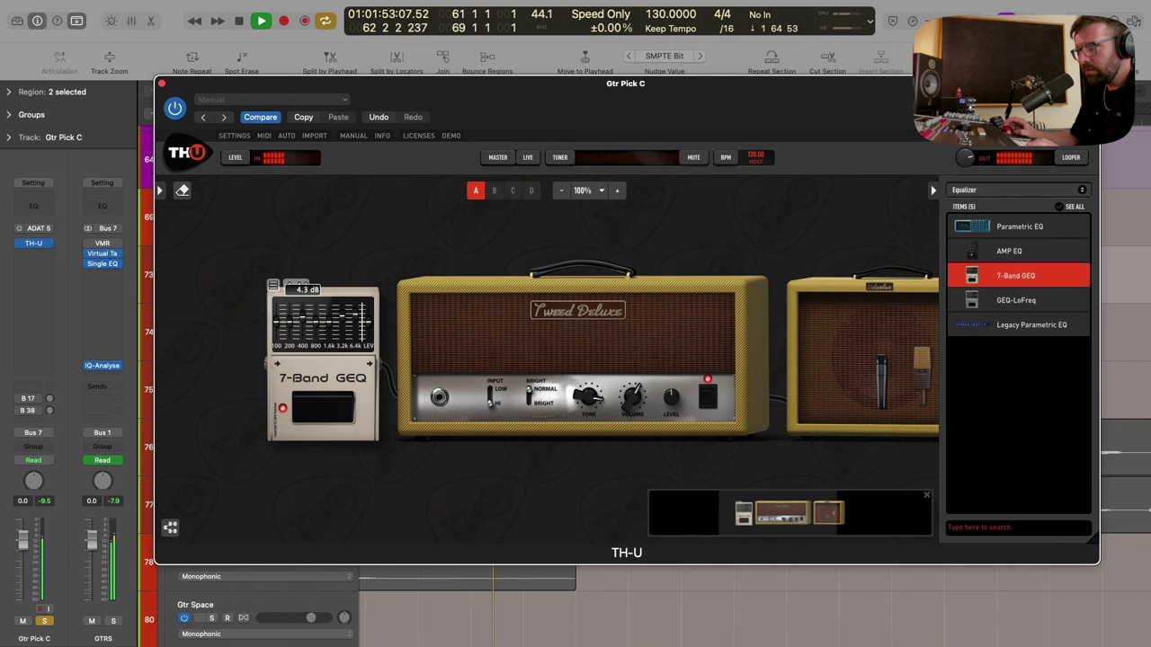
{"action": "left_click_drag", "start_coordinate": [329, 325], "coordinate": [315, 326]}
{"action": "key", "text": "space"}
{"action": "key", "text": "space"}
{"action": "left_click", "coordinate": [329, 334]}
{"action": "left_click_drag", "start_coordinate": [329, 334], "coordinate": [371, 321]}
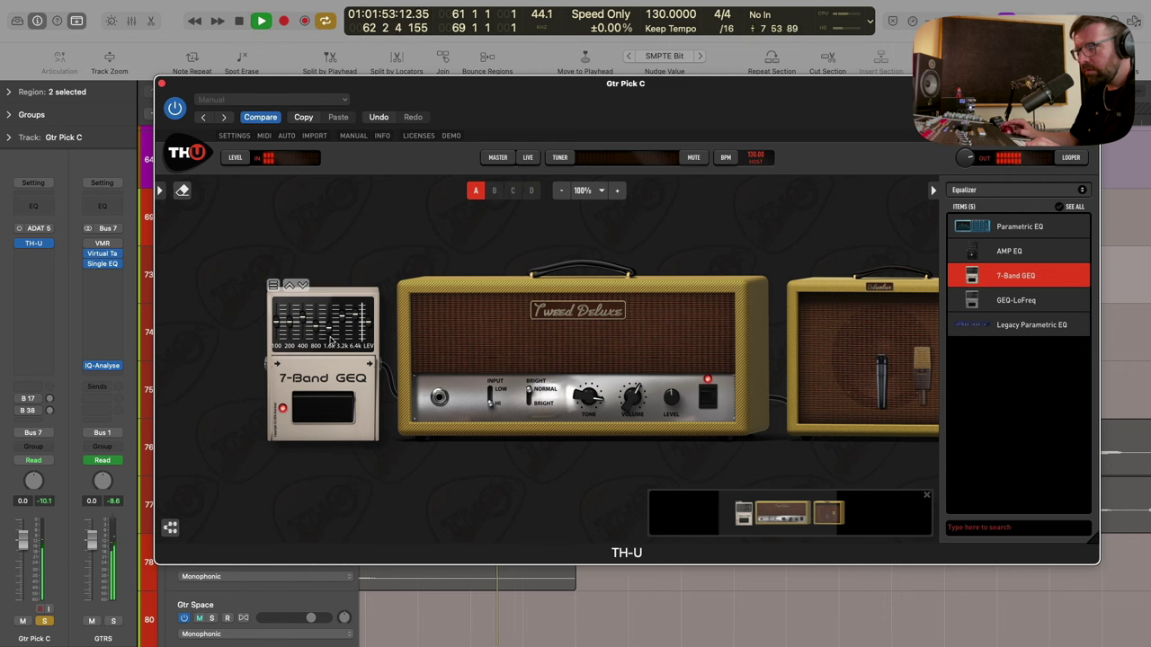
{"action": "key", "text": "space"}
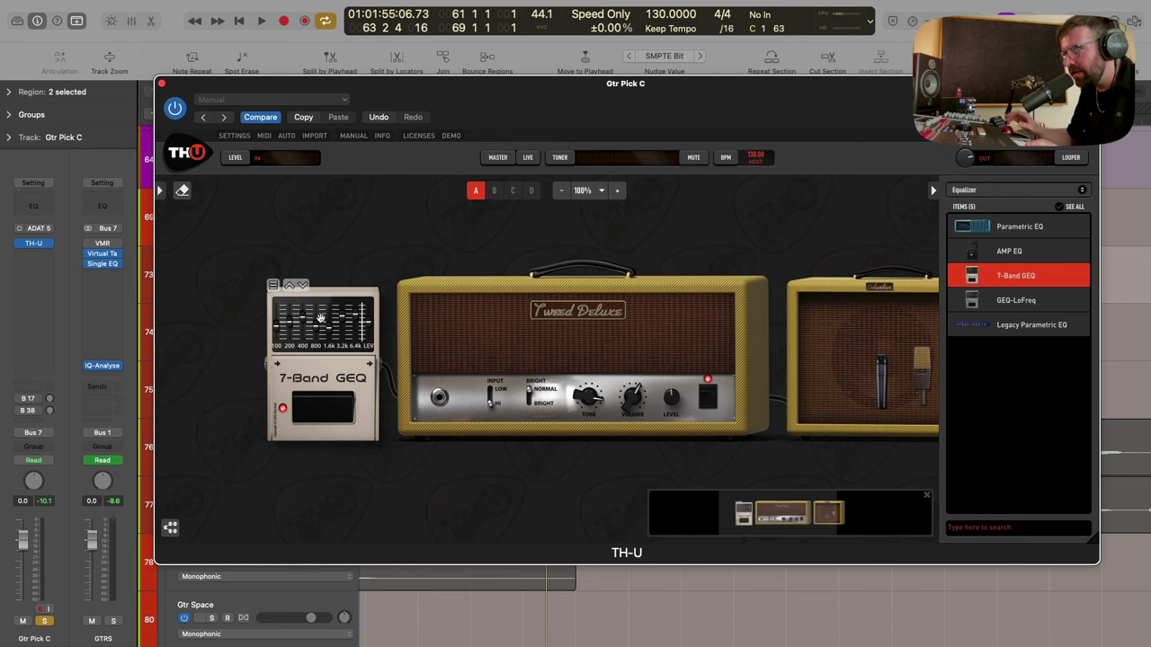
Raise the GEQ's 3.2k band slightly and turn down the Tweed Deluxe's volume a little, auditioning the loop.
{"action": "key", "text": "space"}
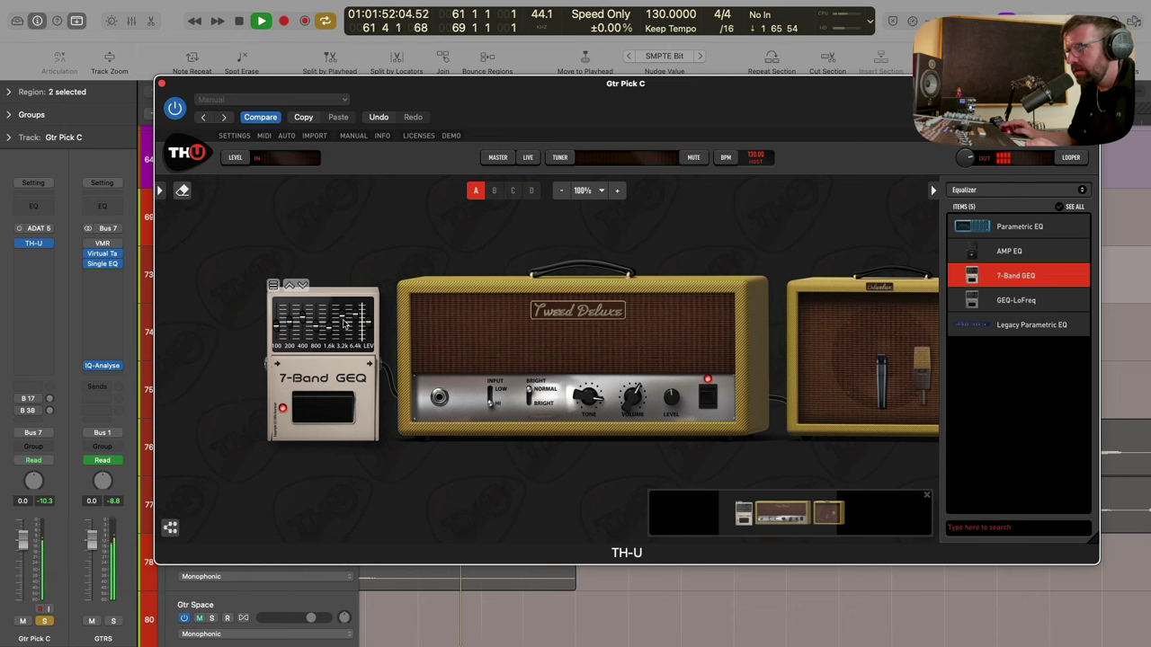
{"action": "left_click_drag", "start_coordinate": [342, 316], "coordinate": [342, 313]}
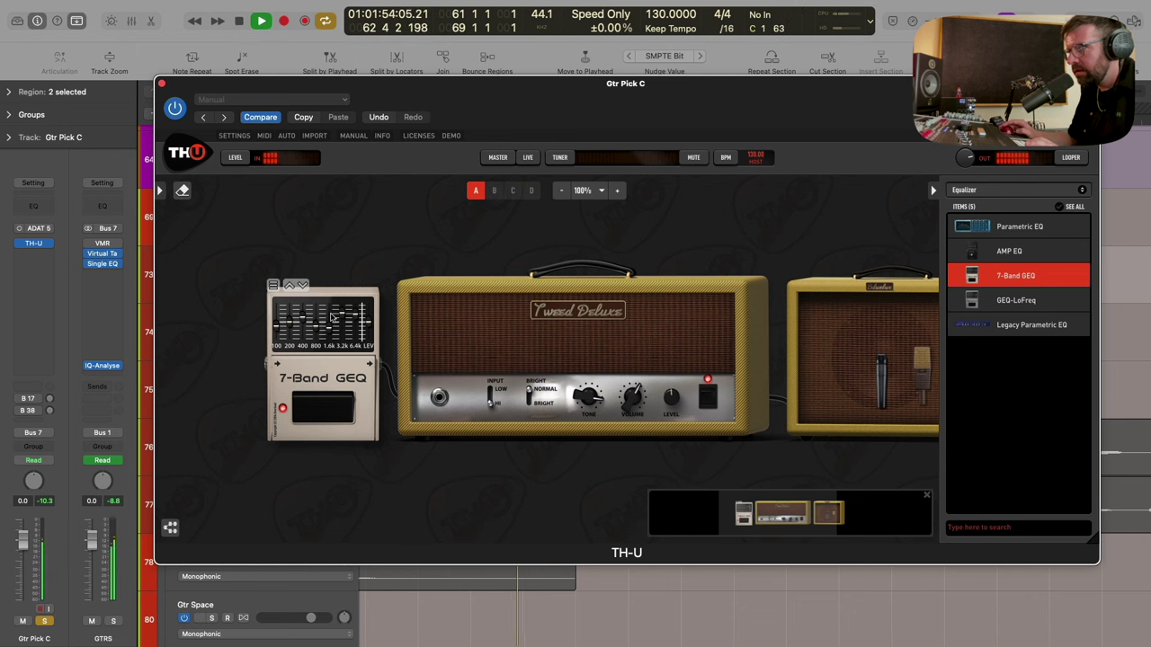
{"action": "key", "text": "space"}
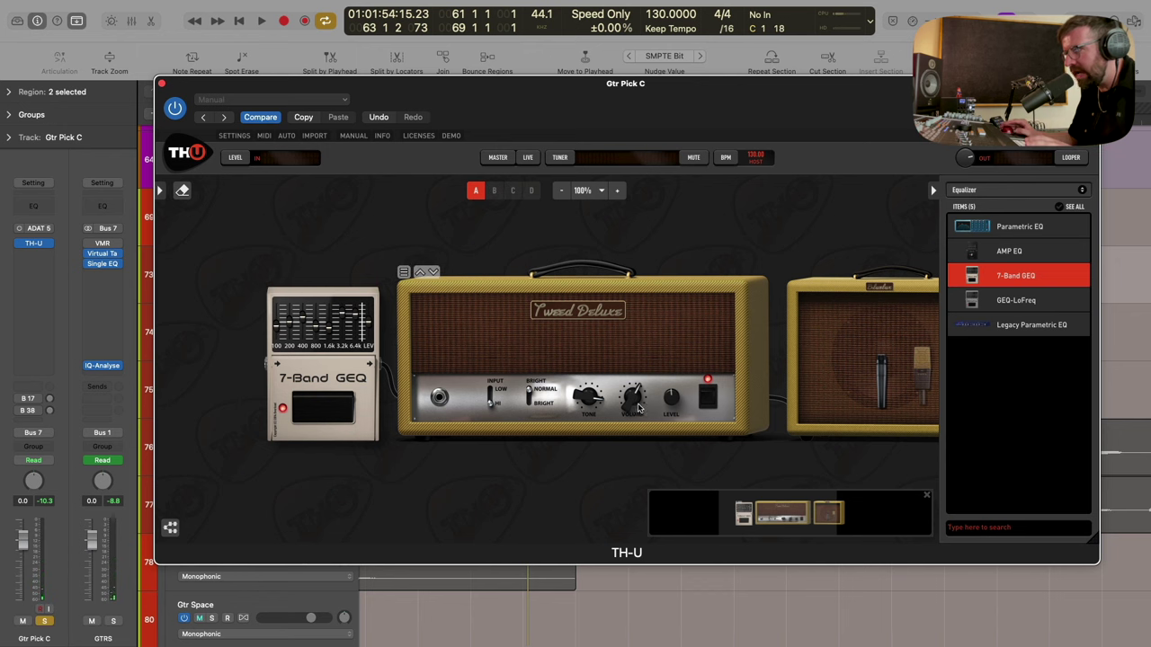
{"action": "key", "text": "space"}
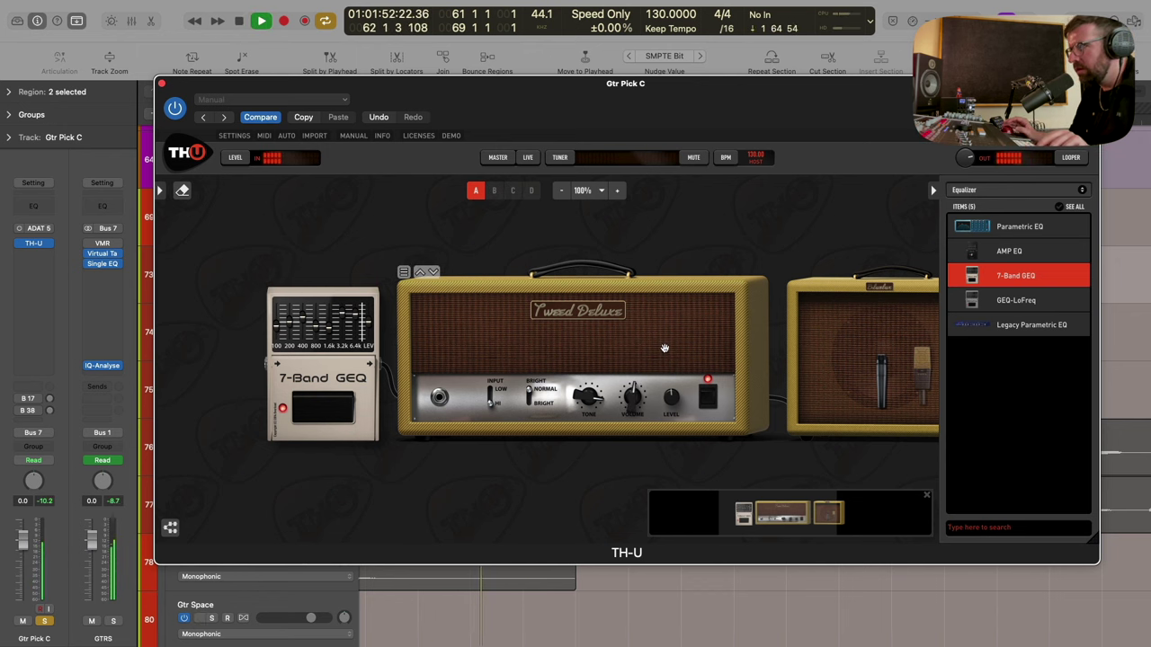
{"action": "key", "text": "space"}
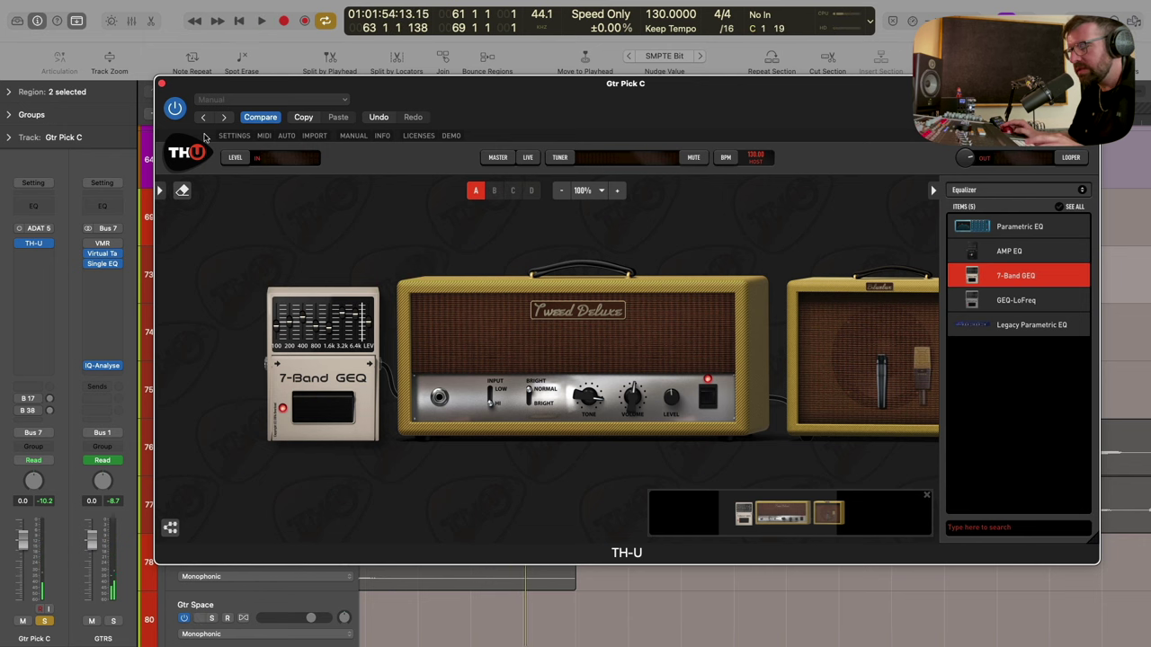
Close TH-U, solo the DRM track stack, and play the pre-chorus loop with drums and picked guitar.
{"action": "left_click", "coordinate": [162, 84]}
{"action": "scroll", "coordinate": [325, 335], "scroll_direction": "up", "scroll_amount": 20}
{"action": "scroll", "coordinate": [324, 342], "scroll_direction": "up", "scroll_amount": 3}
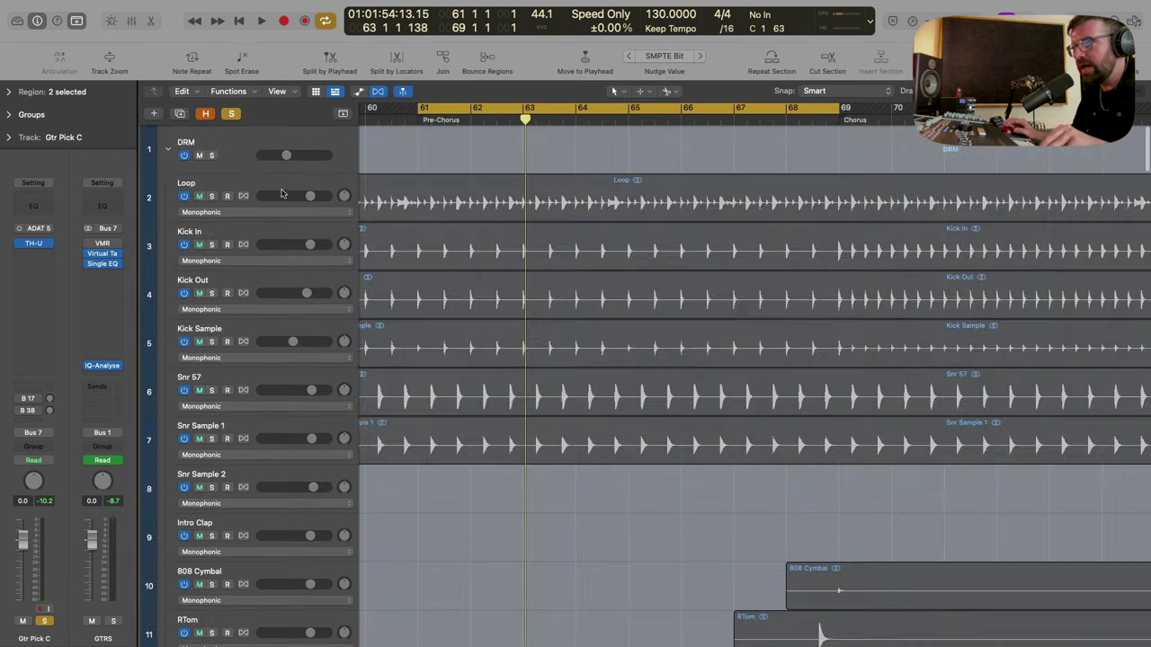
{"action": "left_click", "coordinate": [211, 155]}
{"action": "key", "text": "space"}
Return to the GTR tracks, reopen TH-U on Gtr Pick C while the loop plays, and stop playback.
{"action": "scroll", "coordinate": [429, 283], "scroll_direction": "down", "scroll_amount": 15}
{"action": "scroll", "coordinate": [430, 281], "scroll_direction": "down", "scroll_amount": 20}
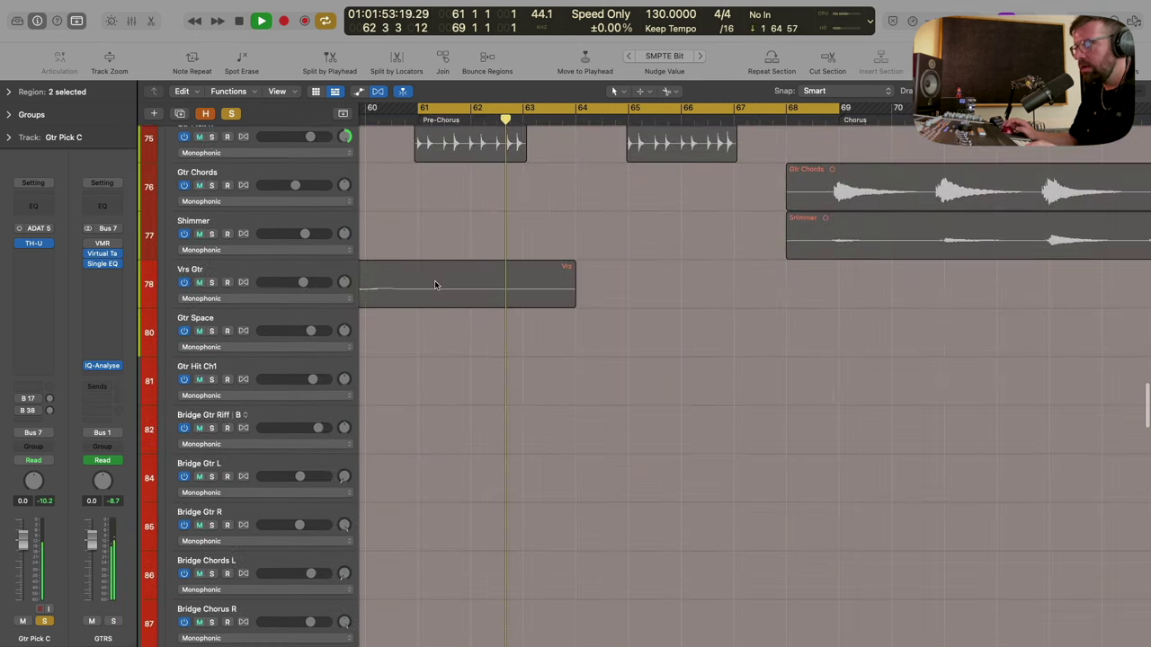
{"action": "scroll", "coordinate": [435, 285], "scroll_direction": "up", "scroll_amount": 2}
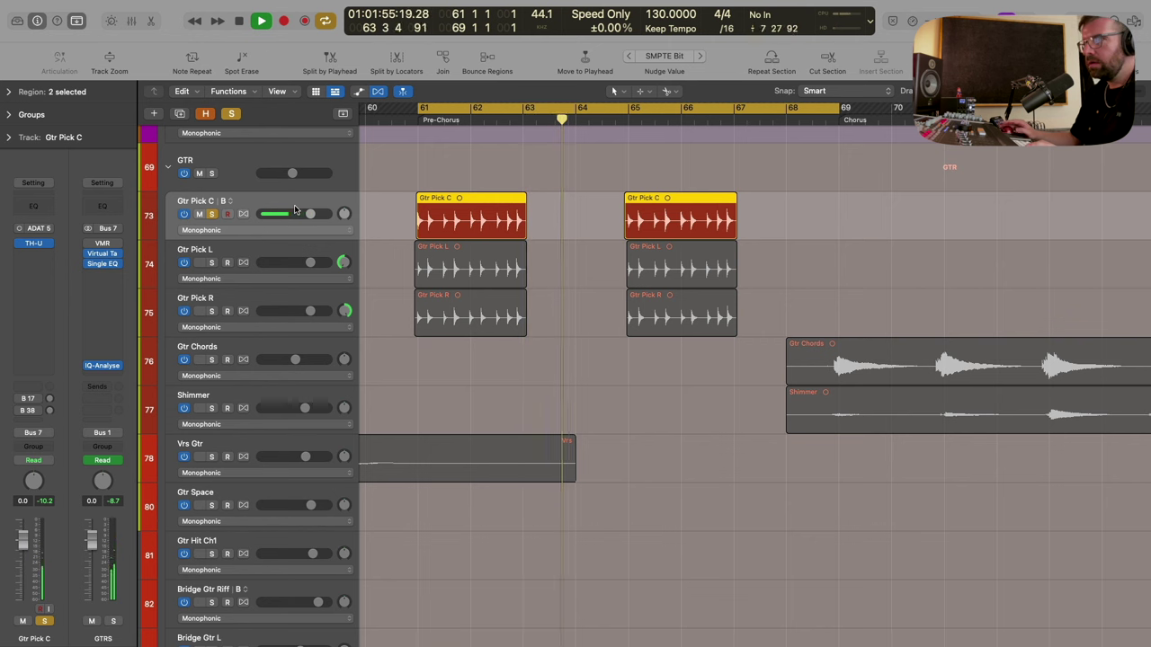
{"action": "left_click", "coordinate": [33, 243]}
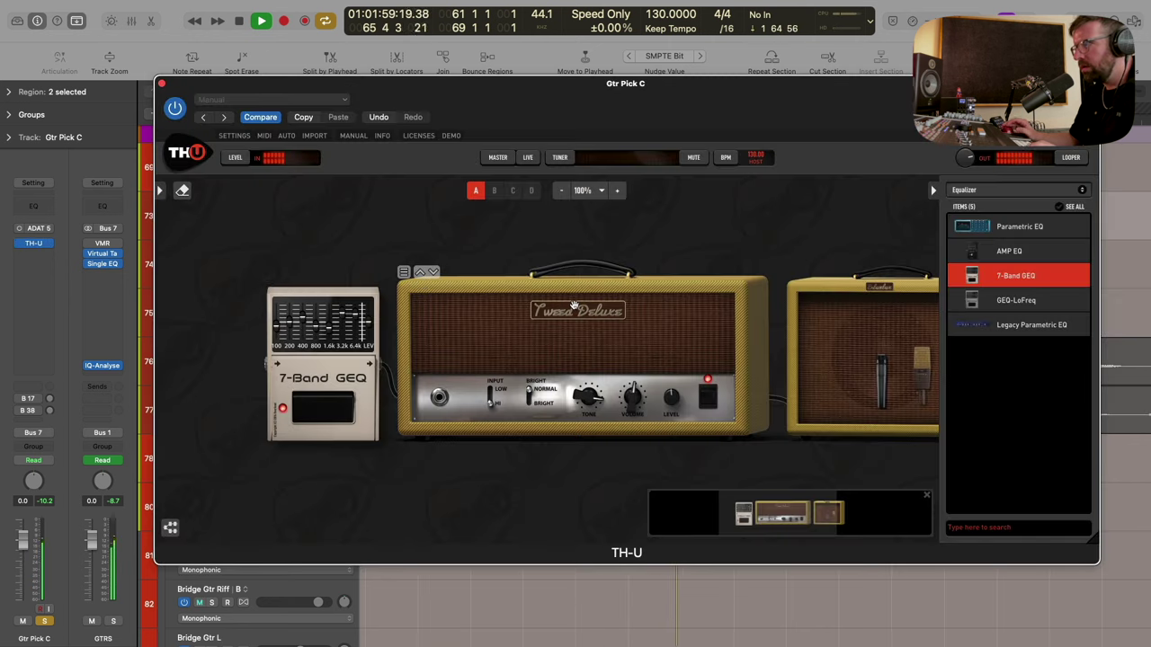
{"action": "key", "text": "space"}
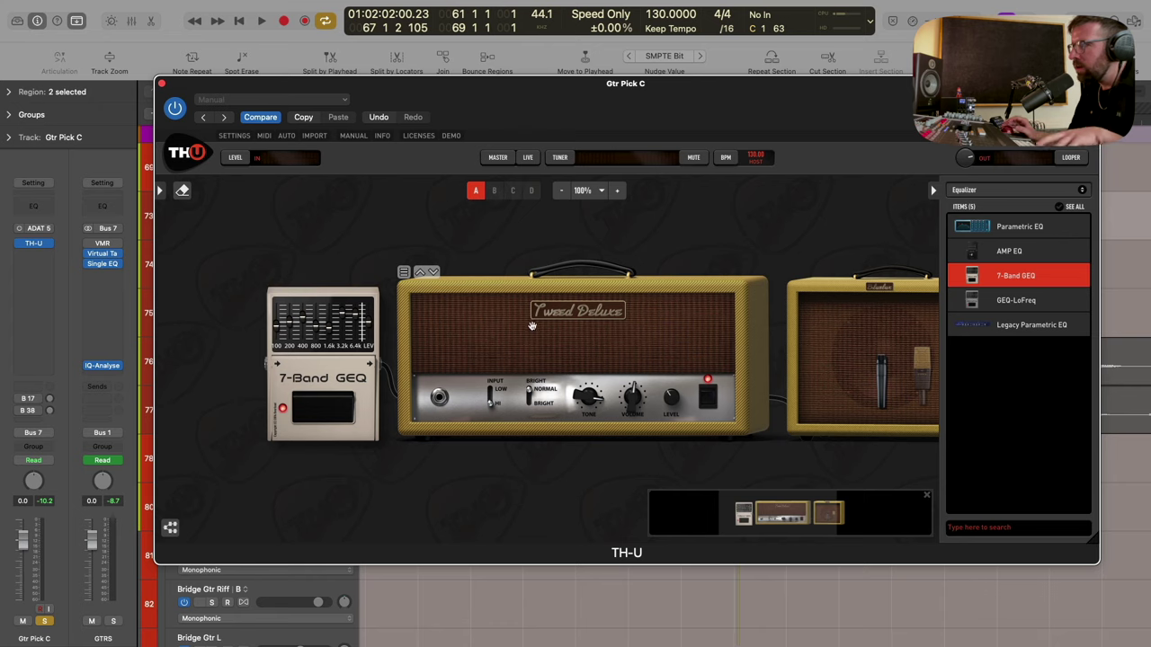
Reload TH-U from Gtr Pick C's insert slot and add a Wave Chorus from the Chorus category after the cabinet.
{"action": "scroll", "coordinate": [532, 326], "scroll_direction": "right", "scroll_amount": 2}
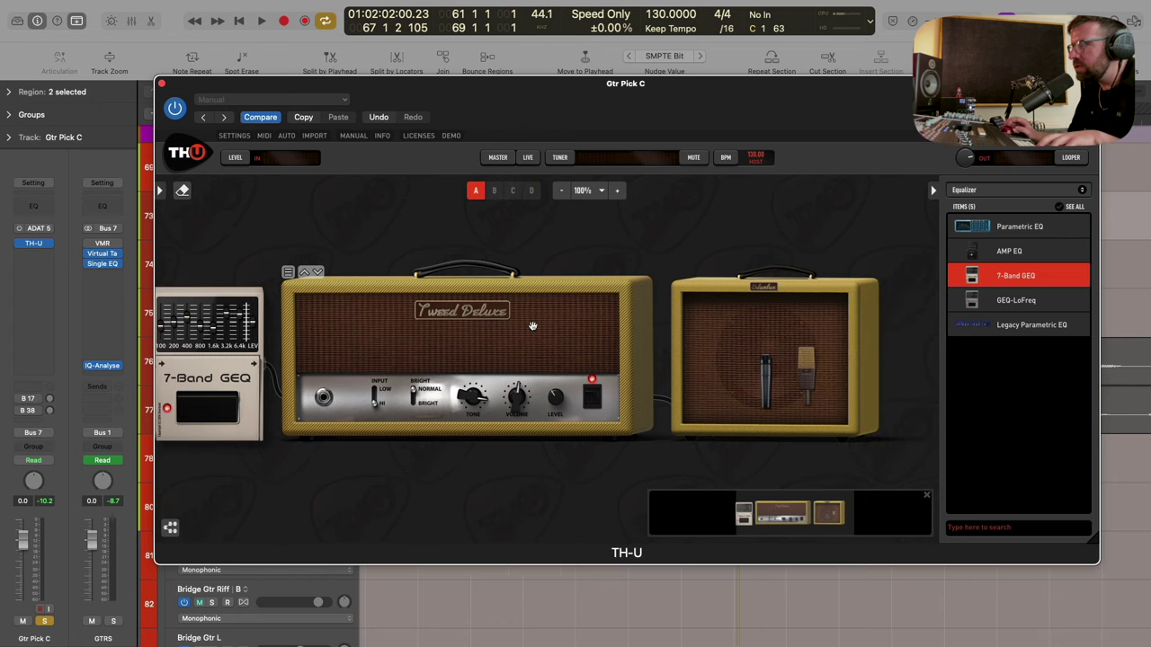
{"action": "left_click", "coordinate": [51, 248]}
{"action": "left_click", "coordinate": [207, 258]}
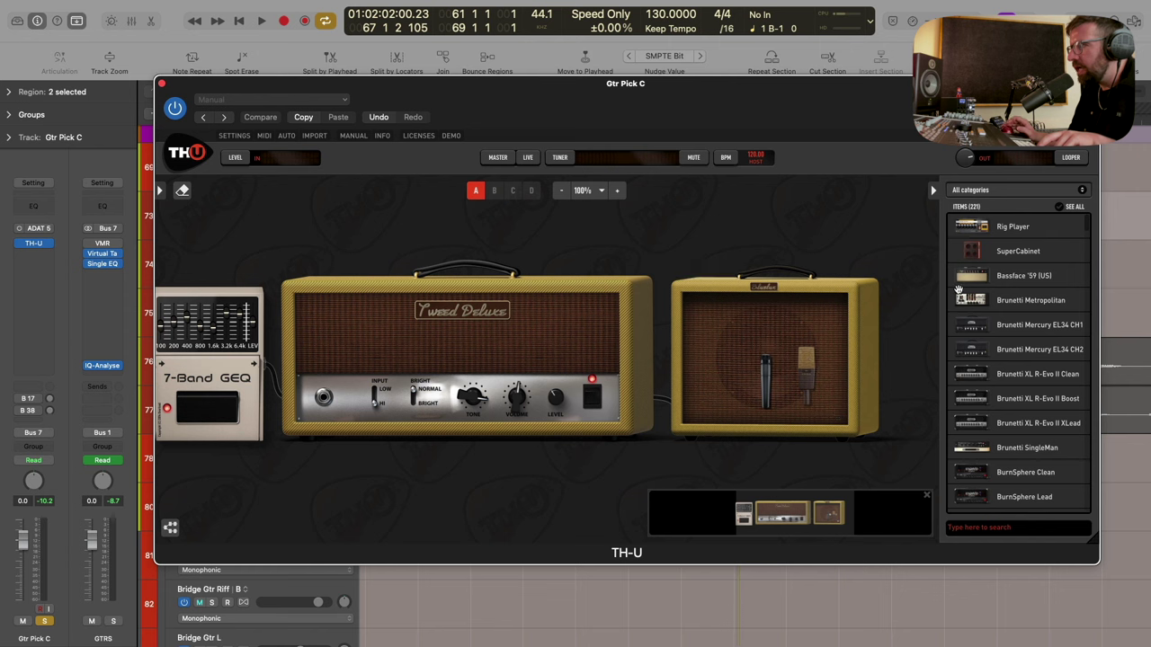
{"action": "left_click", "coordinate": [1022, 189]}
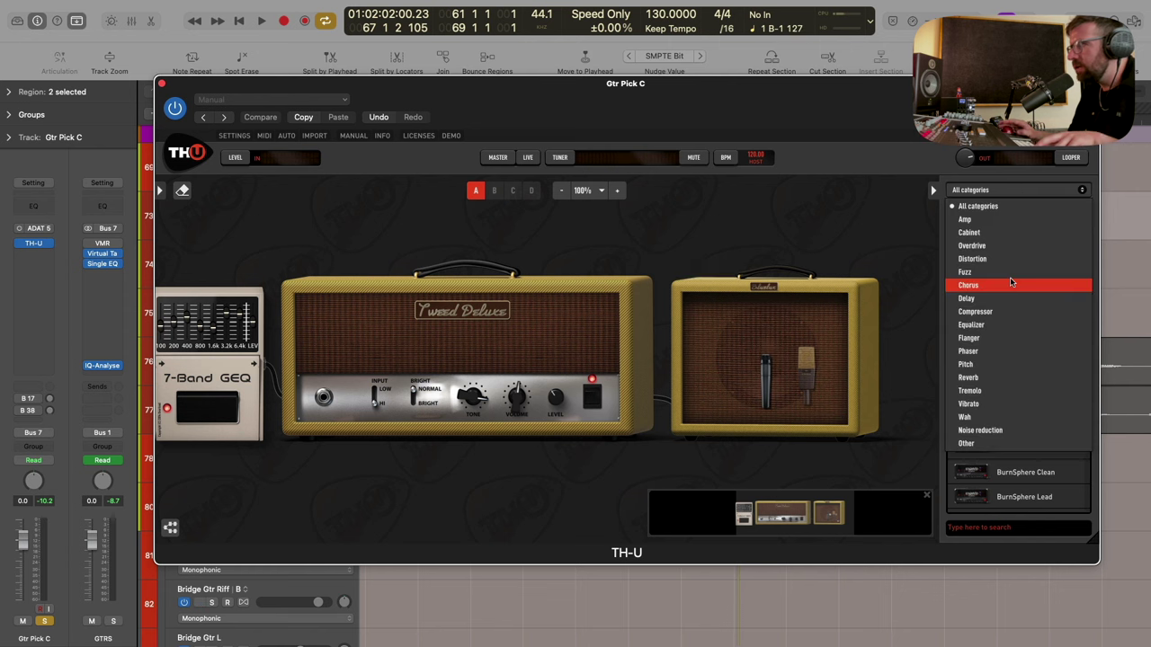
{"action": "left_click", "coordinate": [1015, 283]}
{"action": "scroll", "coordinate": [818, 359], "scroll_direction": "right", "scroll_amount": 4}
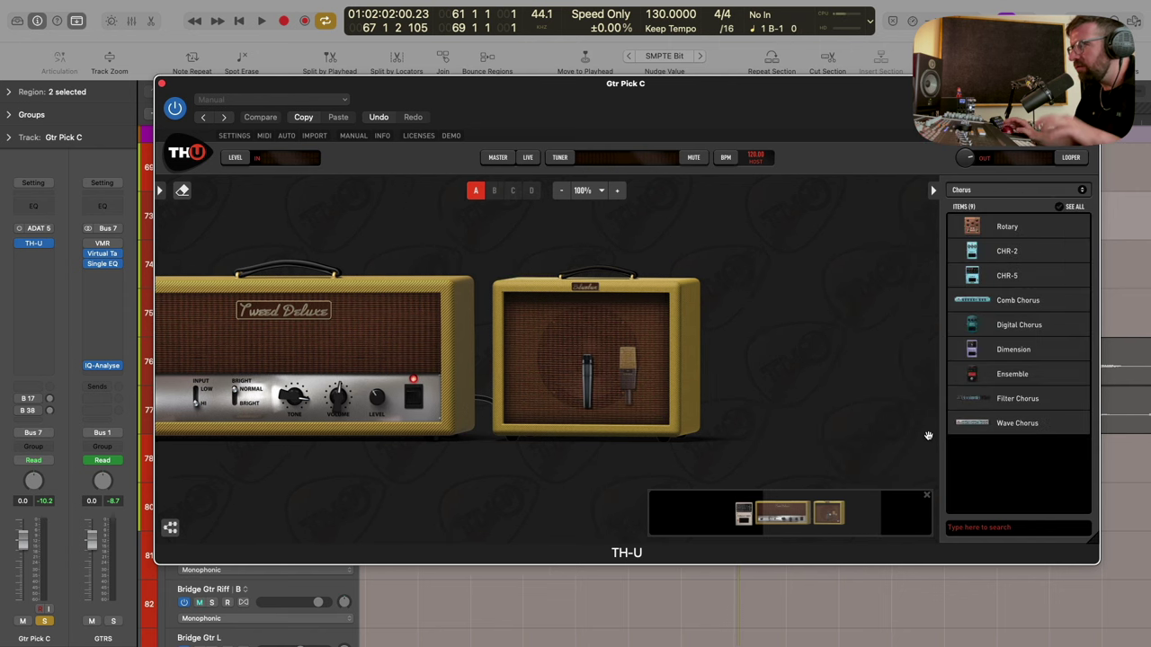
{"action": "left_click_drag", "start_coordinate": [1009, 425], "coordinate": [782, 377]}
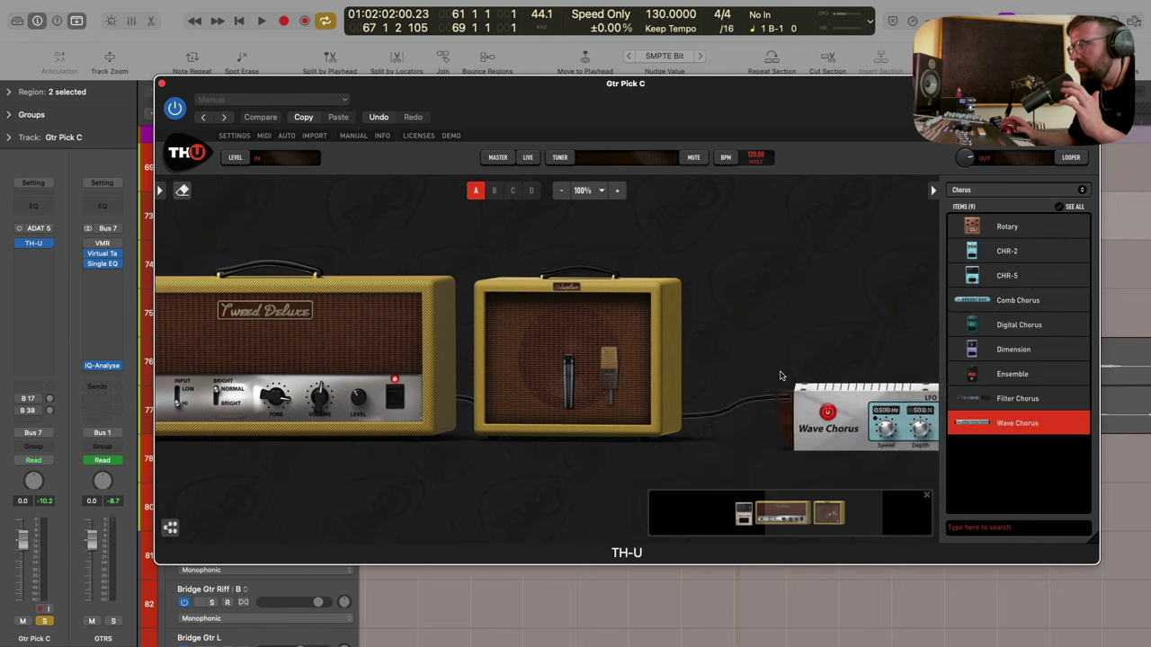
Set the Wave Chorus's modulation amount to about -11.7 %, mix to 69.0 % and speed to 0.691 Hz, listening to the loop.
{"action": "scroll", "coordinate": [750, 354], "scroll_direction": "right", "scroll_amount": 4}
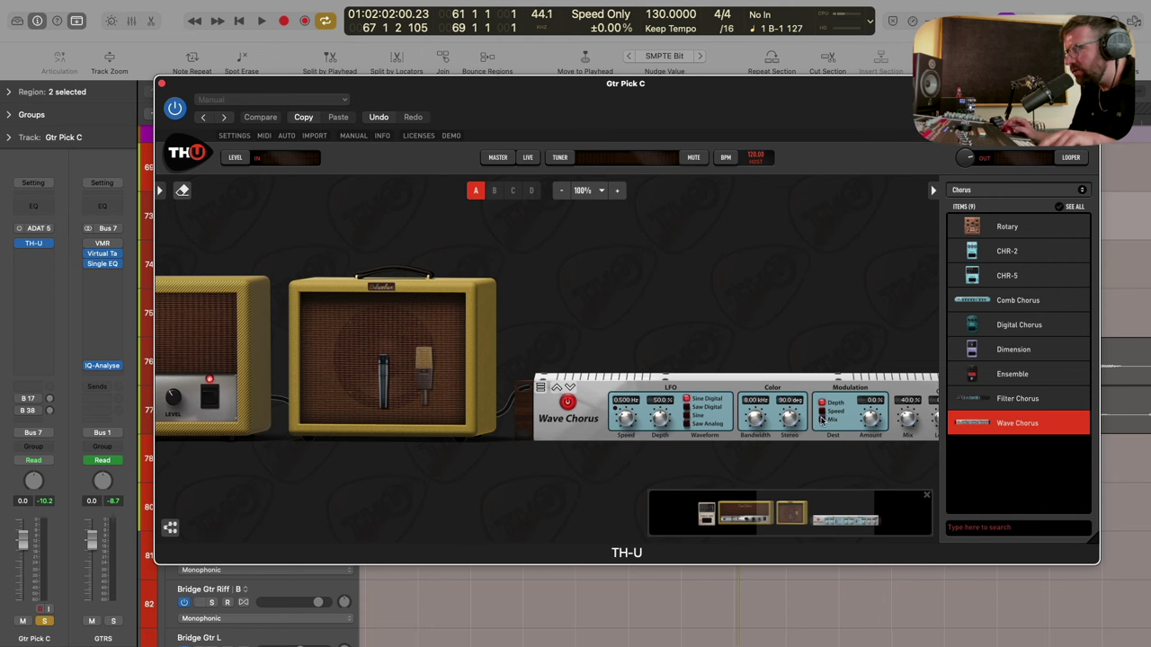
{"action": "scroll", "coordinate": [819, 416], "scroll_direction": "right", "scroll_amount": 3}
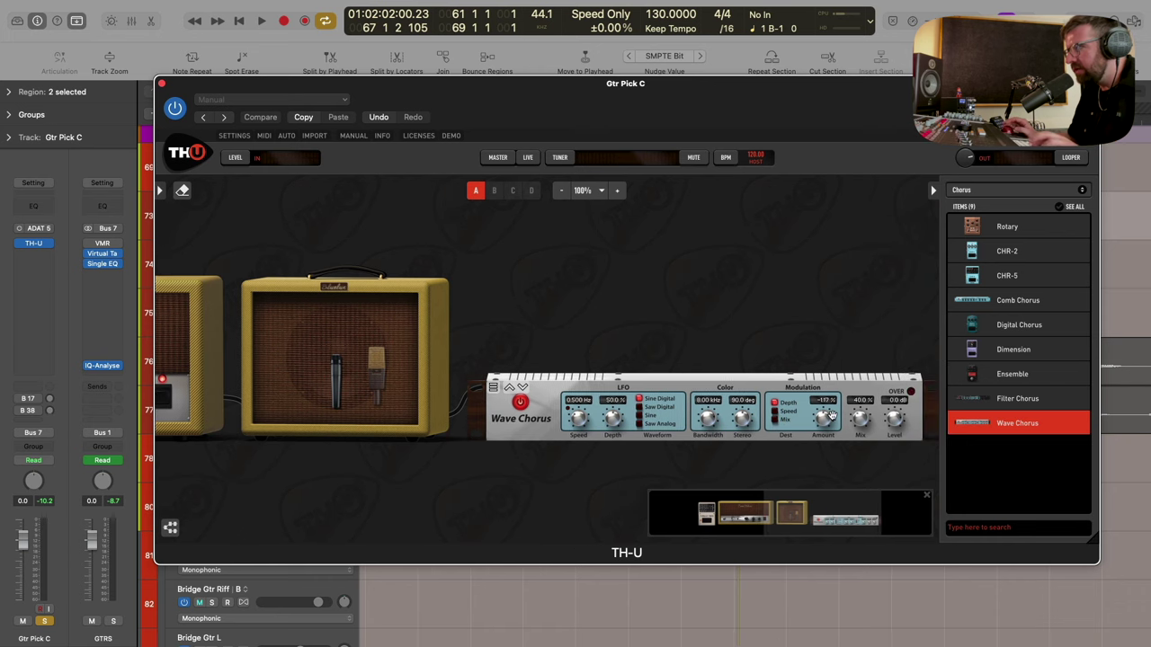
{"action": "key", "text": "space"}
{"action": "left_click_drag", "start_coordinate": [861, 422], "coordinate": [860, 399]}
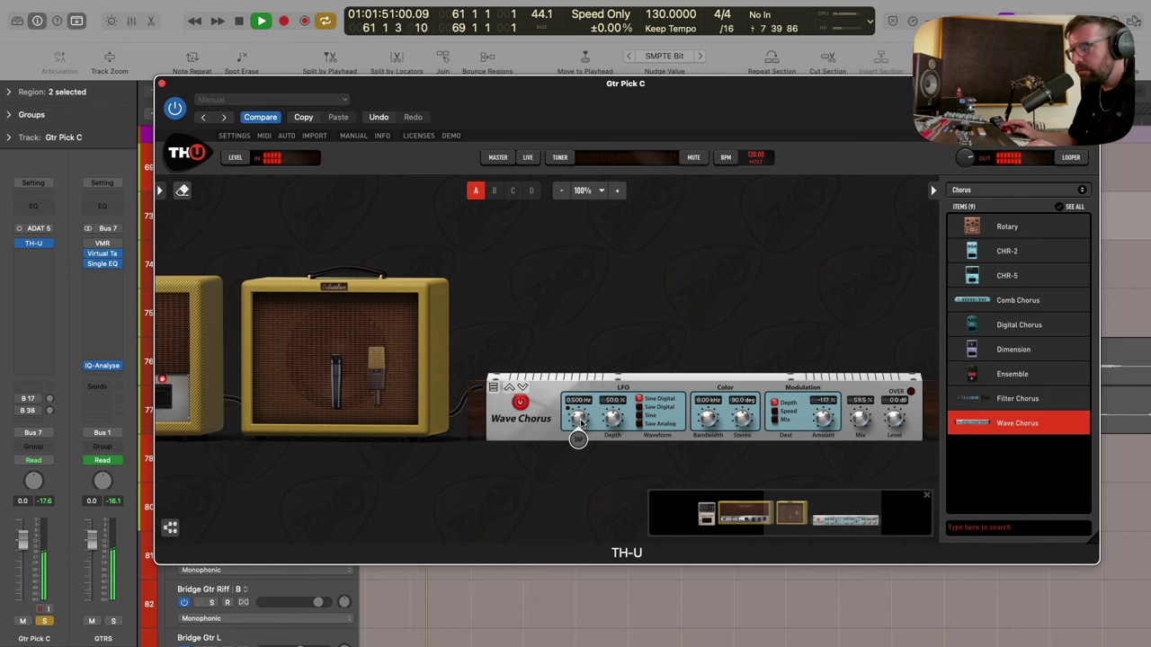
{"action": "mouse_move", "coordinate": [580, 423]}
{"action": "left_mouse_down"}
{"action": "mouse_move", "coordinate": [578, 443]}
{"action": "mouse_move", "coordinate": [578, 427]}
{"action": "left_mouse_up"}
{"action": "left_click_drag", "start_coordinate": [860, 419], "coordinate": [861, 409]}
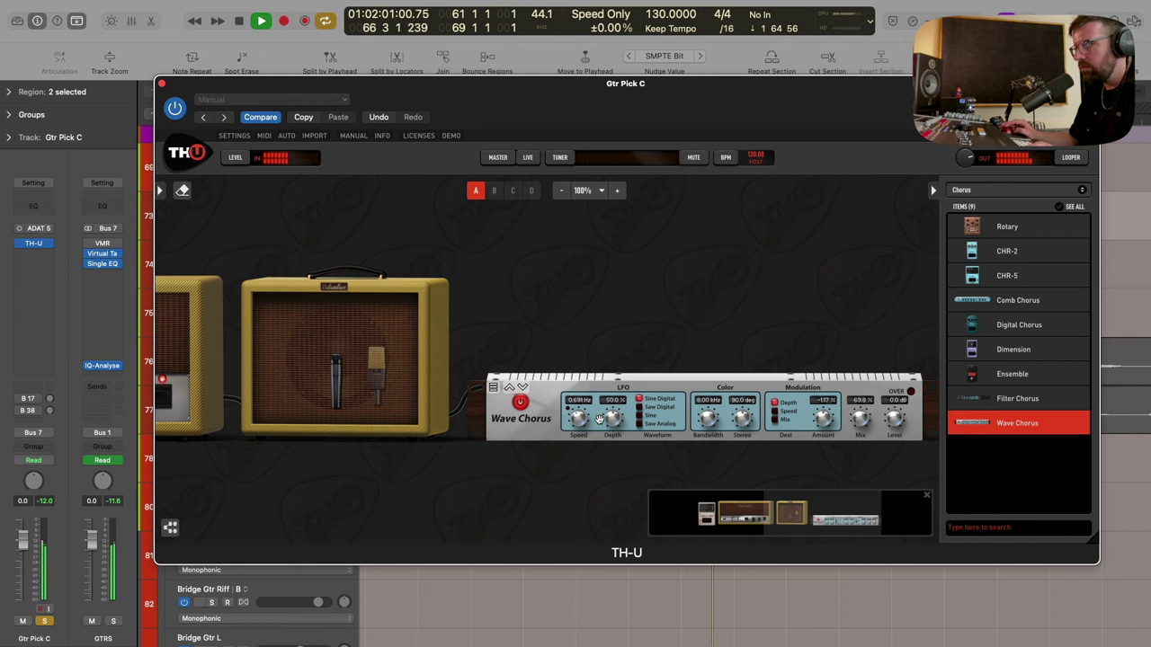
{"action": "key", "text": "space"}
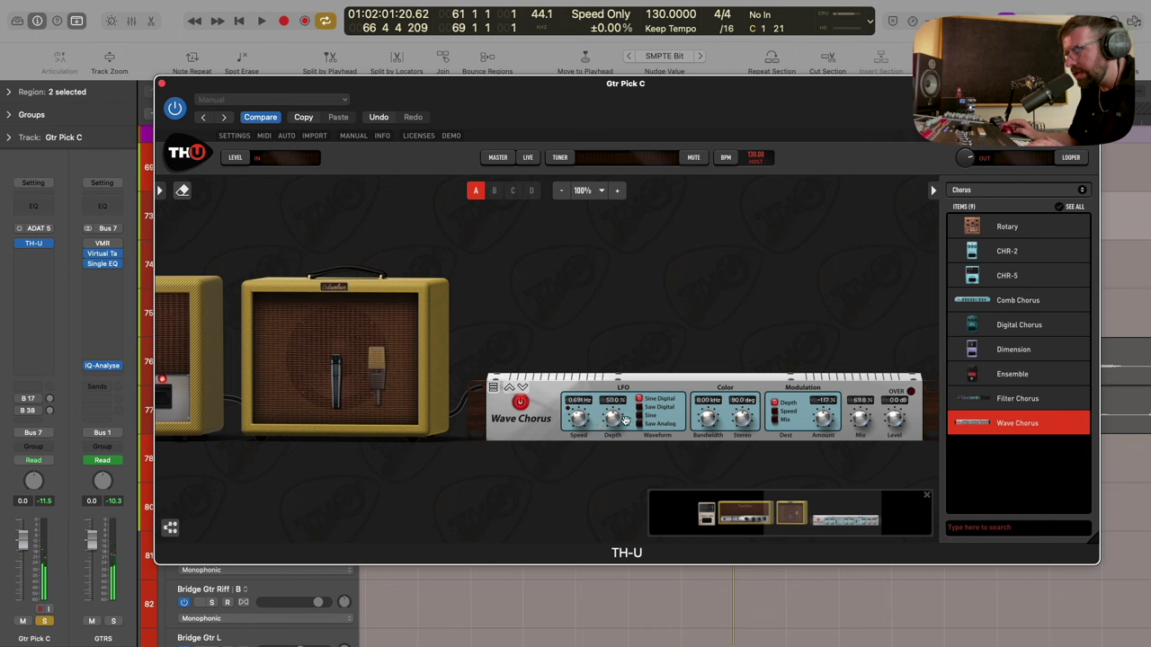
Compare the Wave Chorus bypassed and active over the loop, set its speed to 0.012 Hz, and close TH-U.
{"action": "key", "text": "space"}
{"action": "left_click", "coordinate": [520, 404]}
{"action": "left_click", "coordinate": [520, 404]}
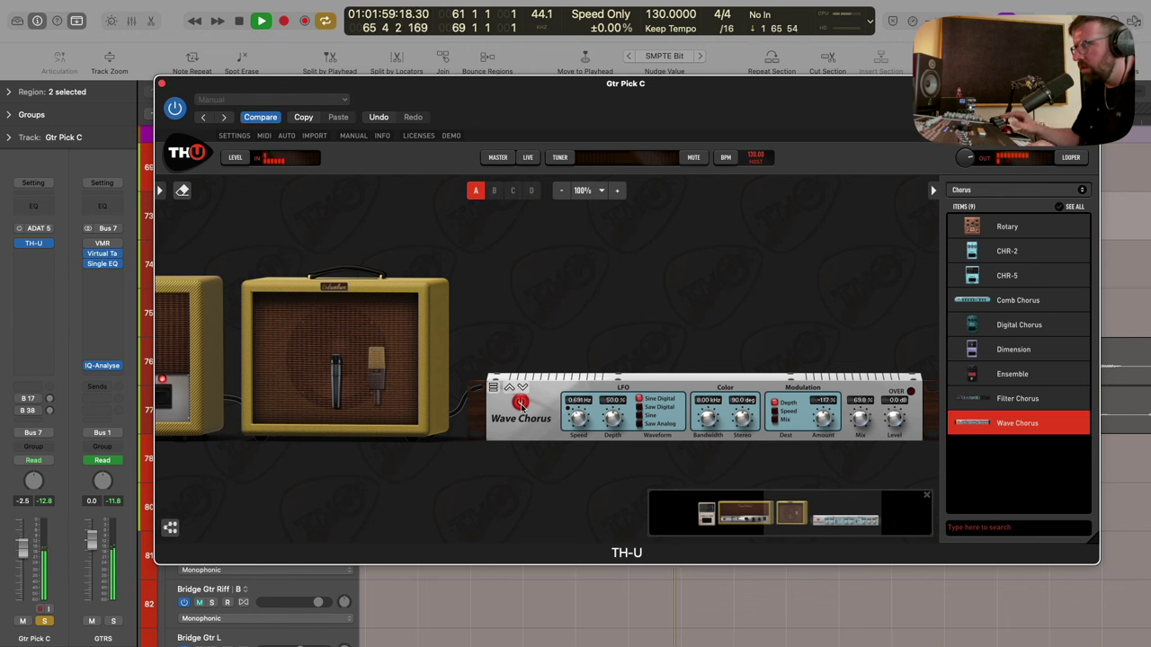
{"action": "left_click_drag", "start_coordinate": [591, 420], "coordinate": [578, 436]}
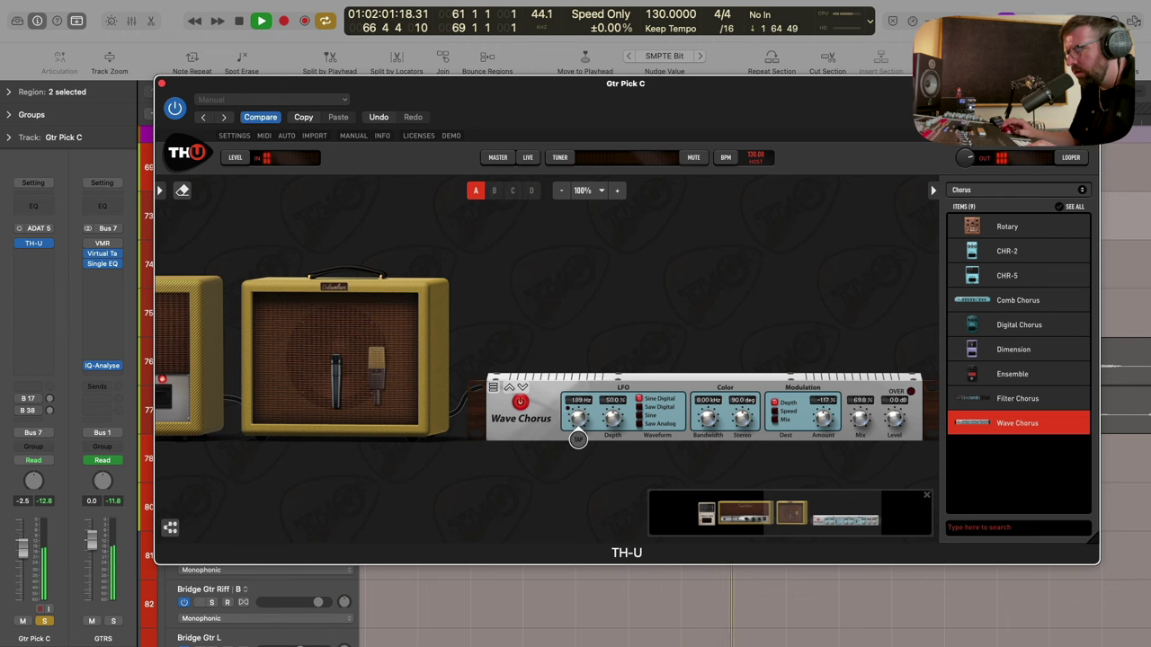
{"action": "key", "text": "space"}
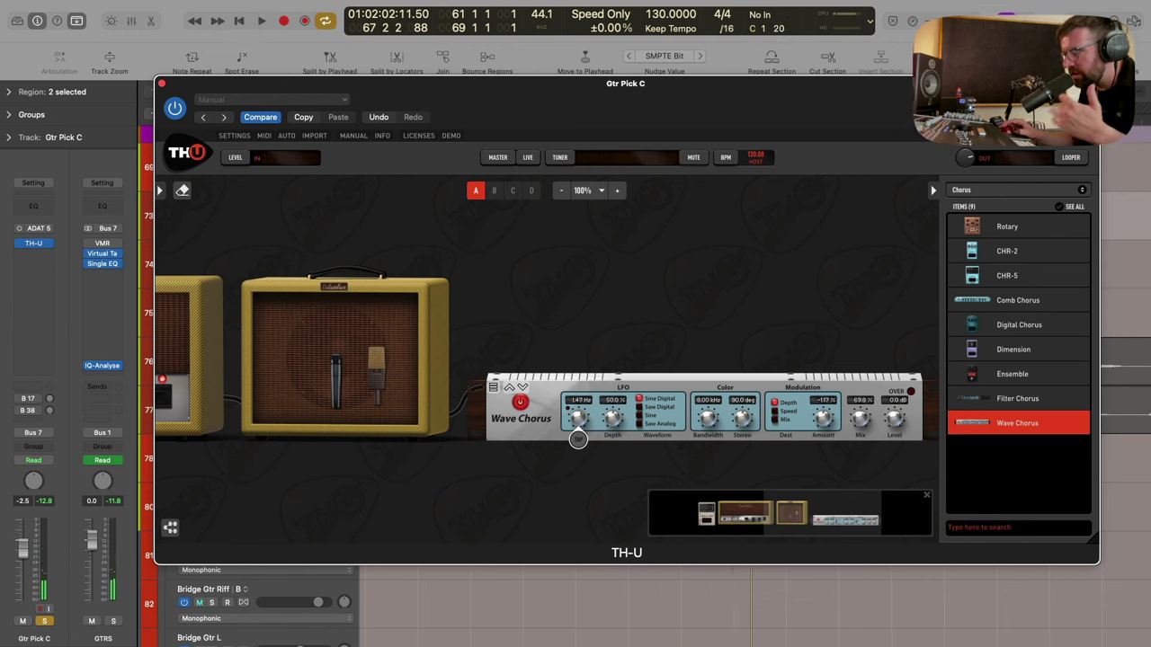
{"action": "left_click_drag", "start_coordinate": [578, 438], "coordinate": [578, 421]}
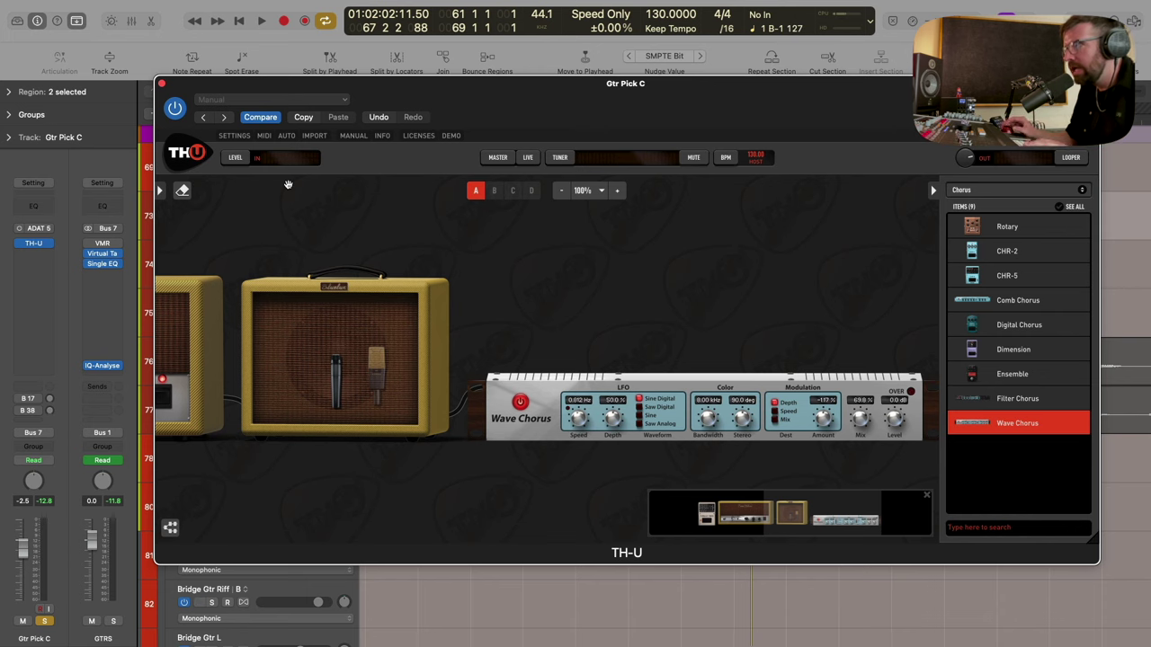
{"action": "left_click", "coordinate": [162, 85]}
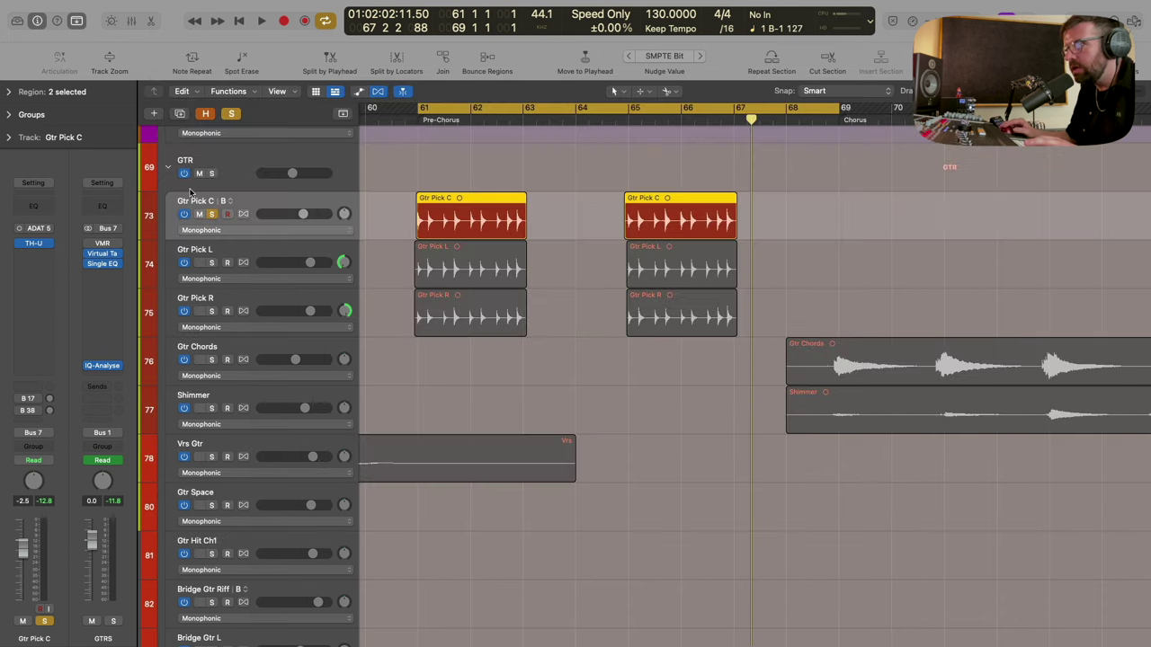
Copy the TH-U insert from Gtr Pick C to Gtr Pick L in the mixer and open the copy.
{"action": "left_click", "coordinate": [254, 259]}
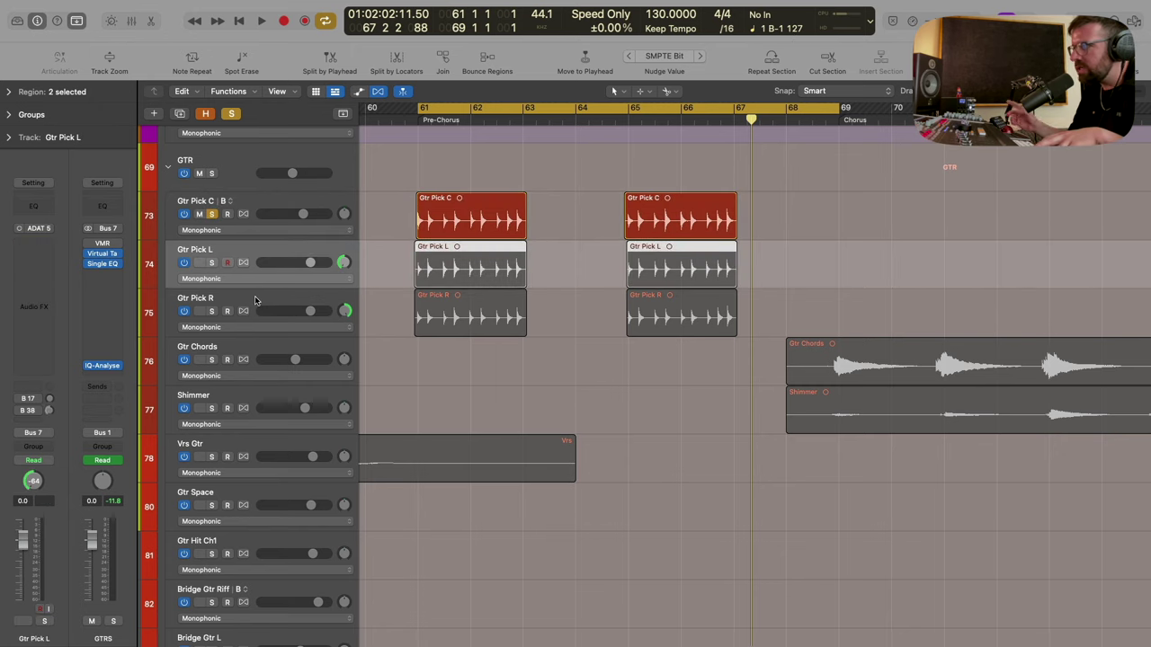
{"action": "key", "text": "x"}
{"action": "scroll", "coordinate": [299, 361], "scroll_direction": "up", "scroll_amount": 5}
{"action": "scroll", "coordinate": [301, 359], "scroll_direction": "left", "scroll_amount": 10}
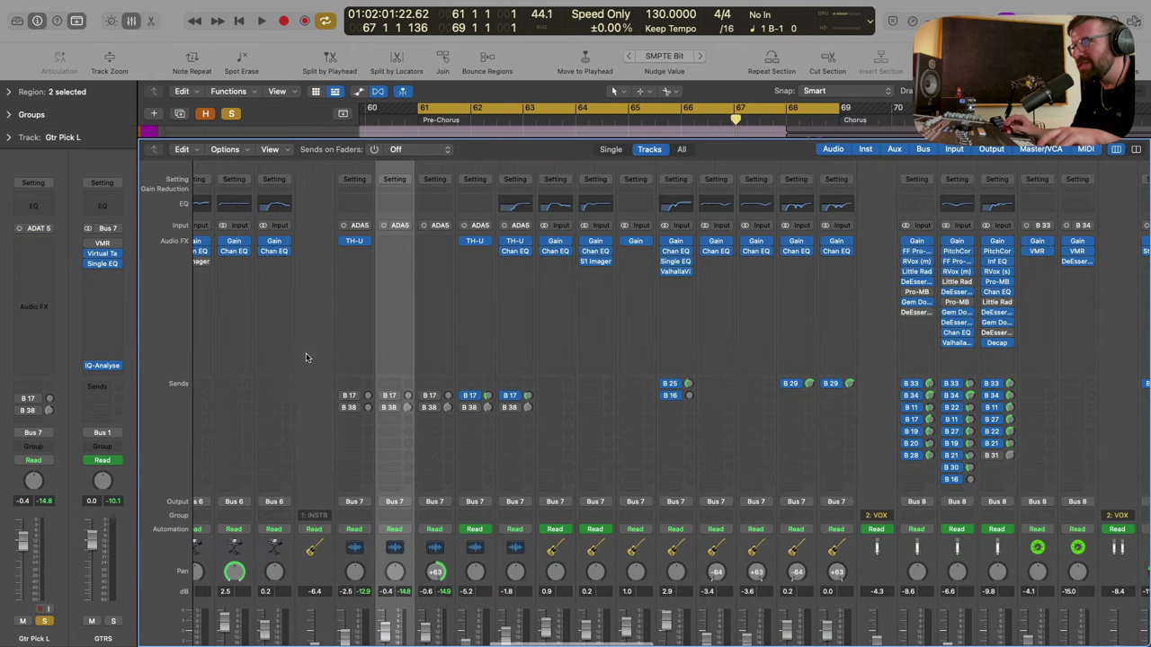
{"action": "scroll", "coordinate": [310, 355], "scroll_direction": "right", "scroll_amount": 4}
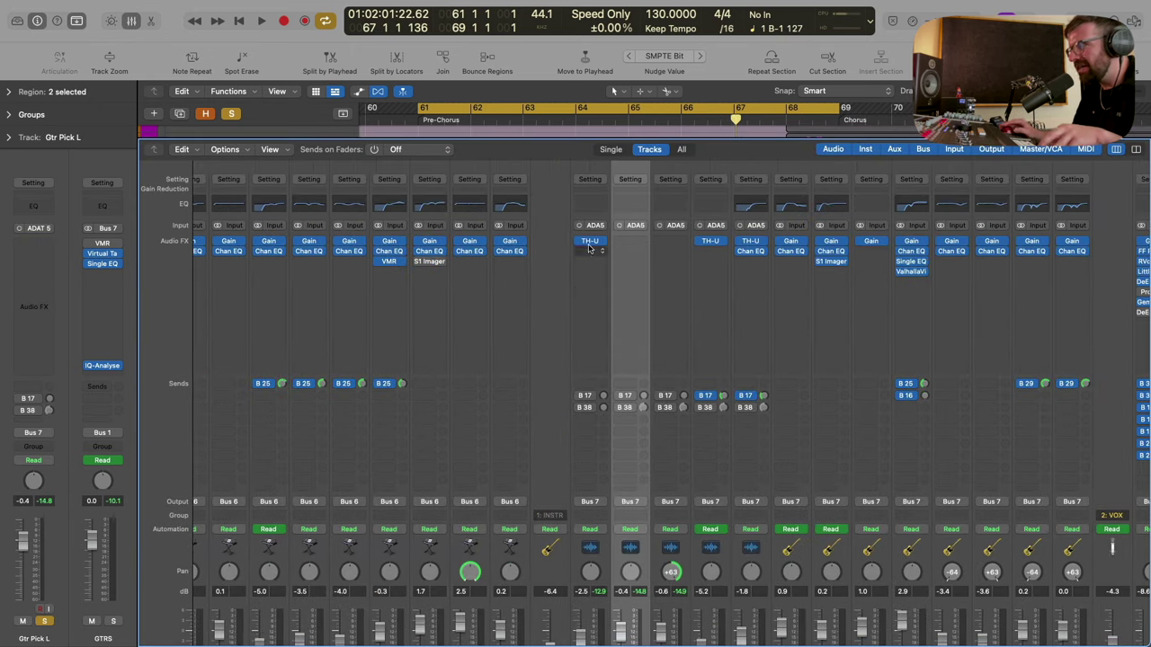
{"action": "left_click_drag", "start_coordinate": [590, 245], "coordinate": [631, 246]}
{"action": "left_click", "coordinate": [631, 243]}
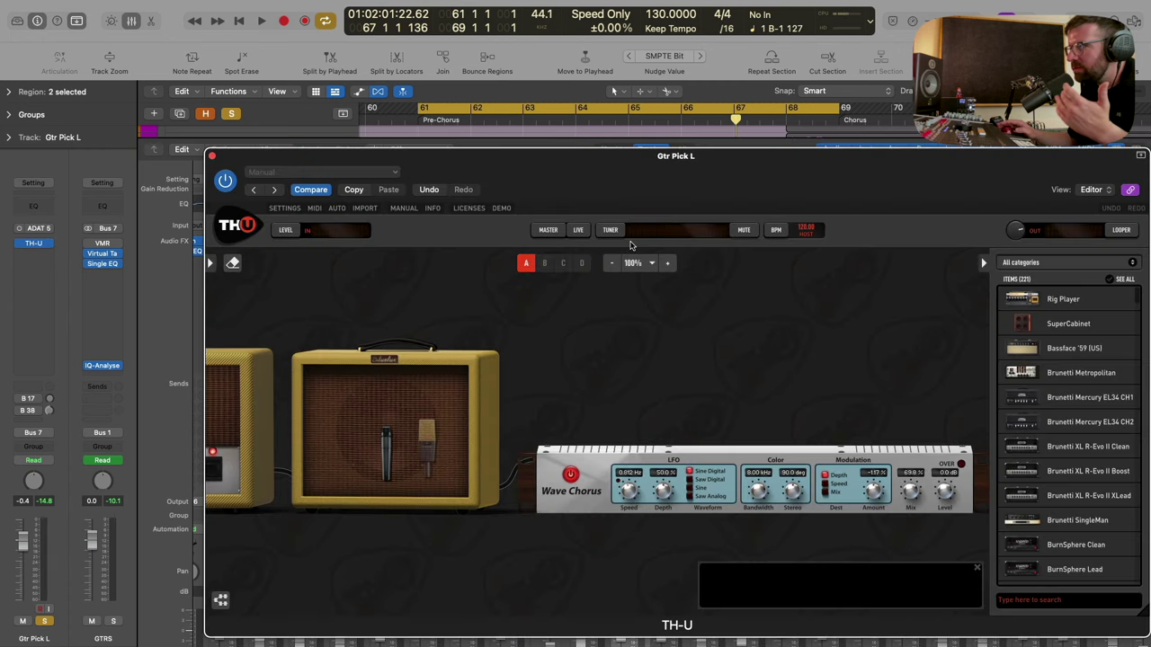
Switch TH-U on Gtr Pick L to its Mono version.
{"action": "left_click_drag", "start_coordinate": [695, 186], "coordinate": [695, 266]}
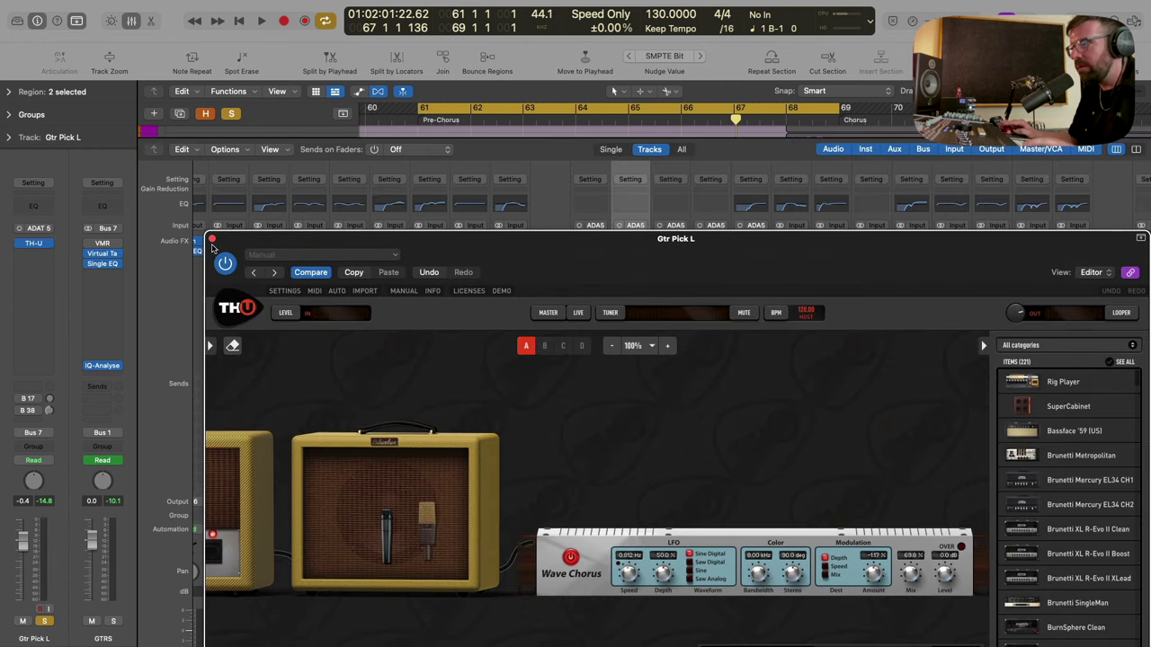
{"action": "left_click", "coordinate": [51, 244]}
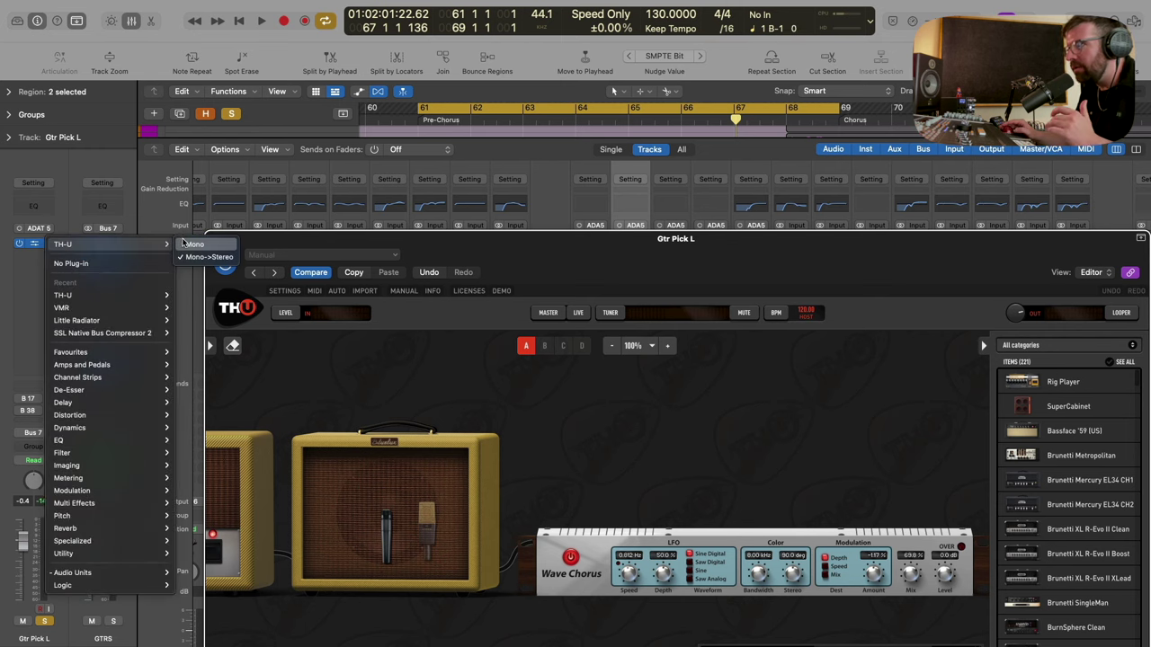
{"action": "left_click", "coordinate": [184, 243]}
{"action": "left_click_drag", "start_coordinate": [618, 237], "coordinate": [556, 111]}
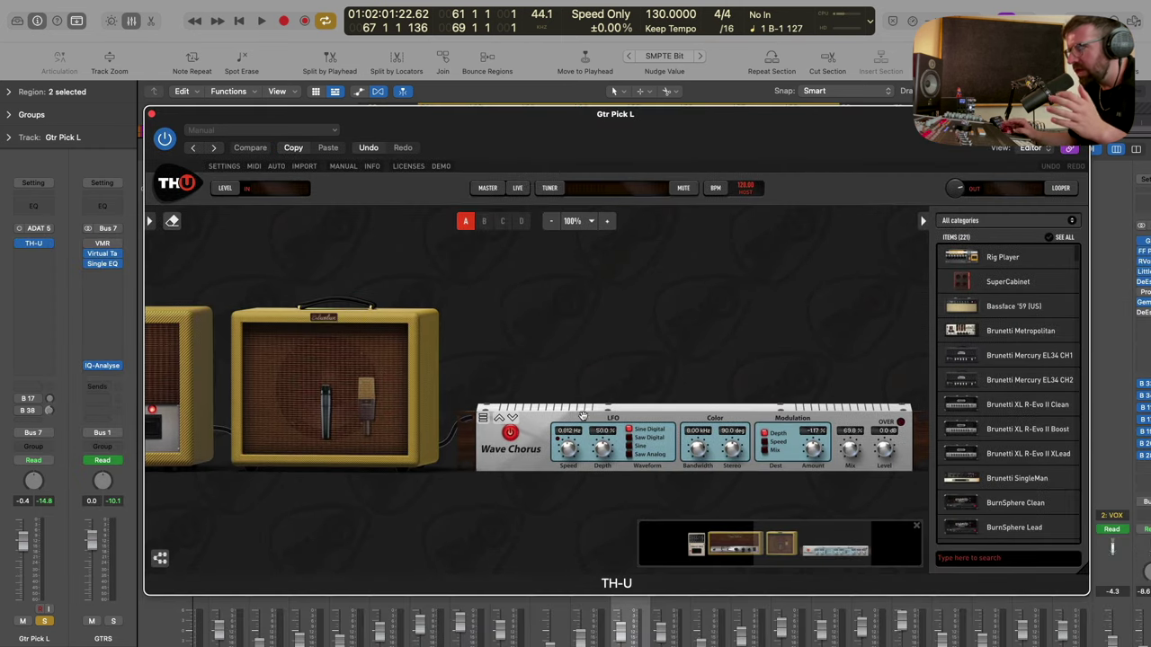
Remove the Wave Chorus from Gtr Pick L's TH-U rig.
{"action": "left_click", "coordinate": [483, 423]}
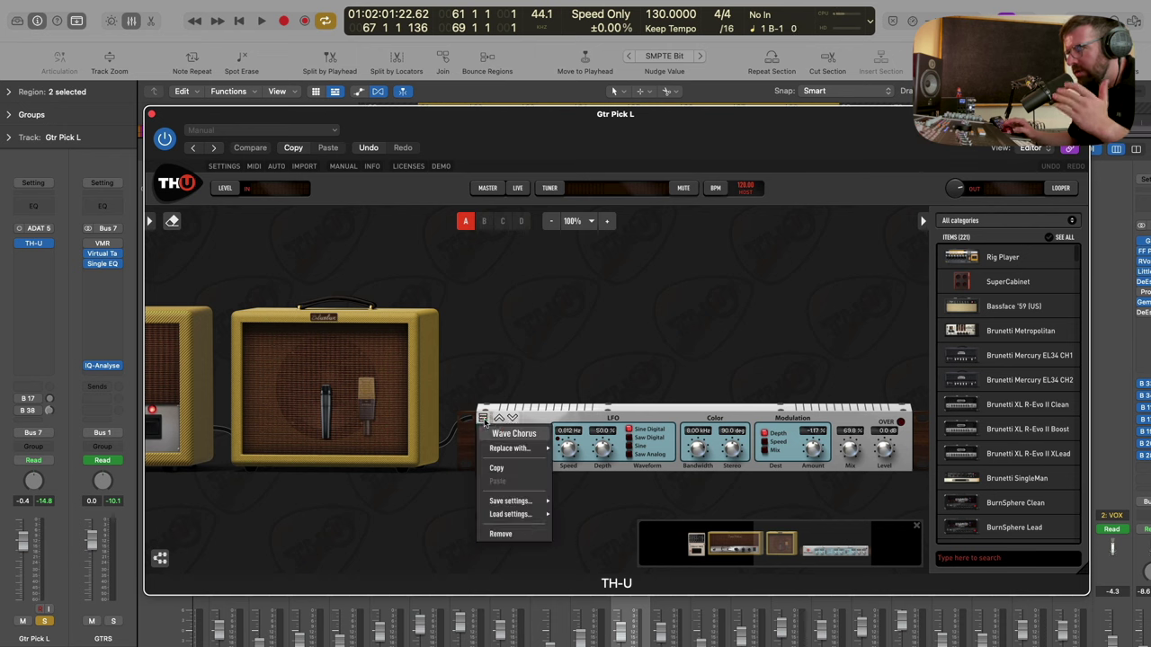
{"action": "left_click", "coordinate": [521, 529]}
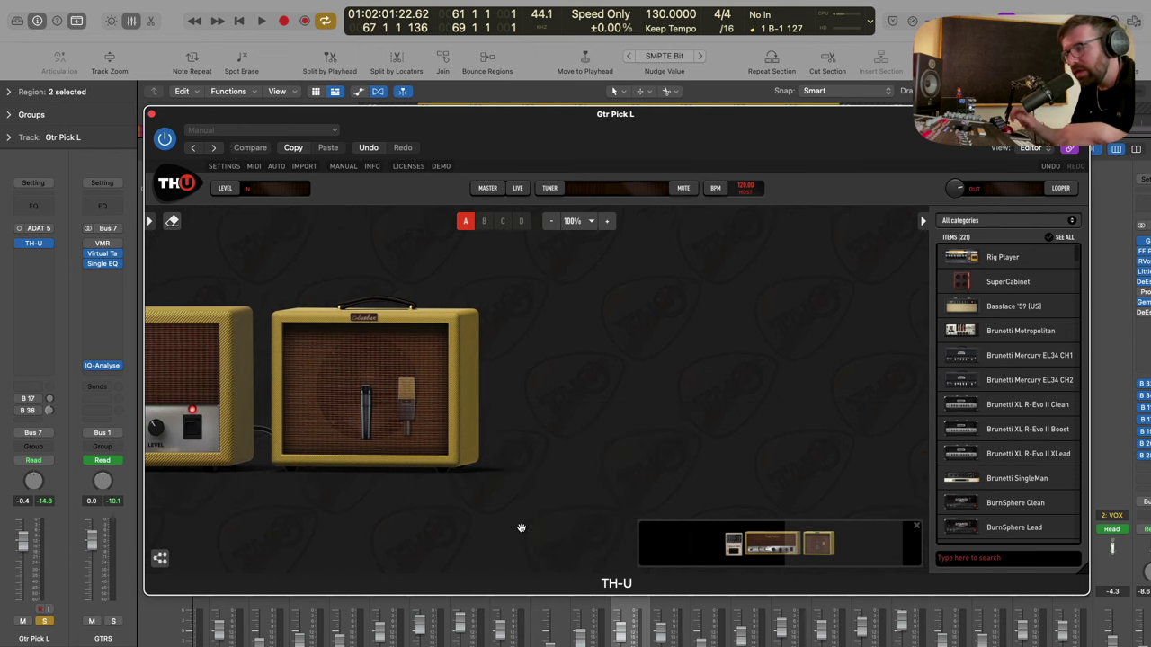
{"action": "scroll", "coordinate": [560, 462], "scroll_direction": "left", "scroll_amount": 5}
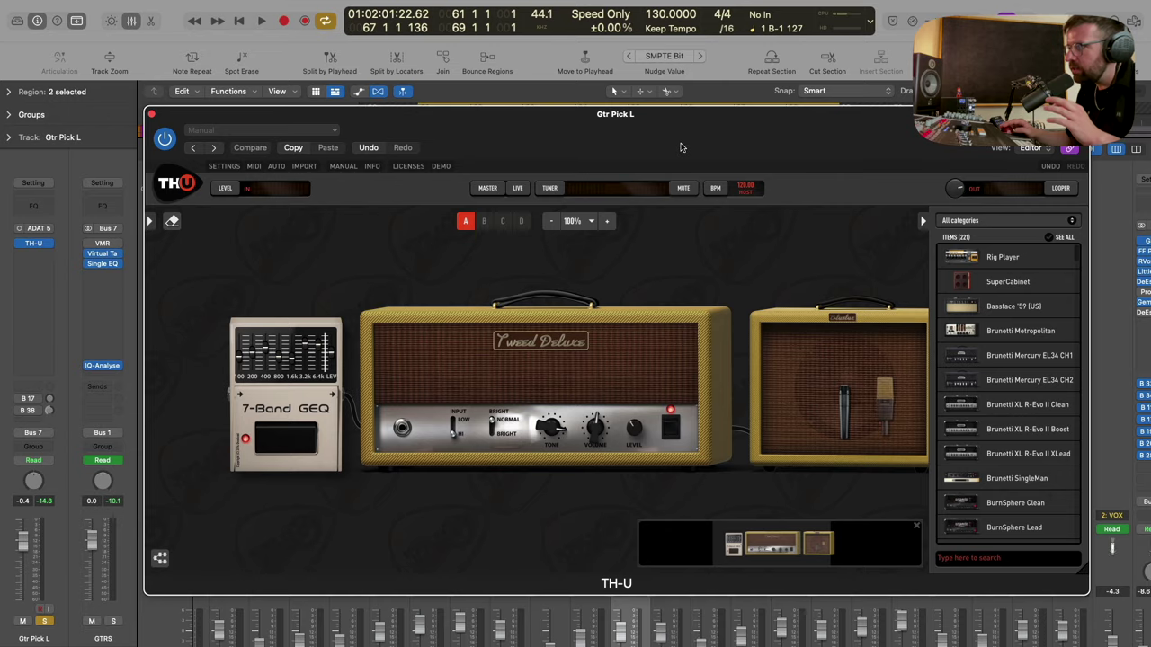
With Gtr Pick L soloed over the loop, pull the 7-Band GEQ's 100 Hz band to minimum and reshape the higher bands.
{"action": "left_click_drag", "start_coordinate": [681, 147], "coordinate": [661, 102]}
{"action": "scroll", "coordinate": [614, 629], "scroll_direction": "down", "scroll_amount": 3}
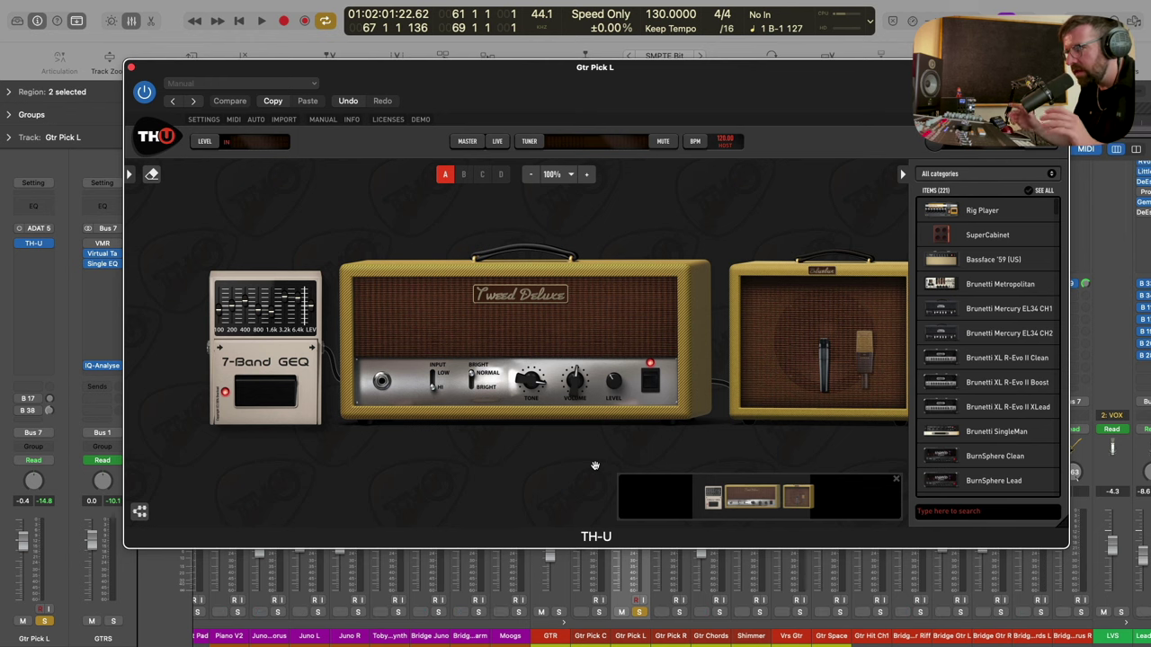
{"action": "left_click", "coordinate": [639, 614]}
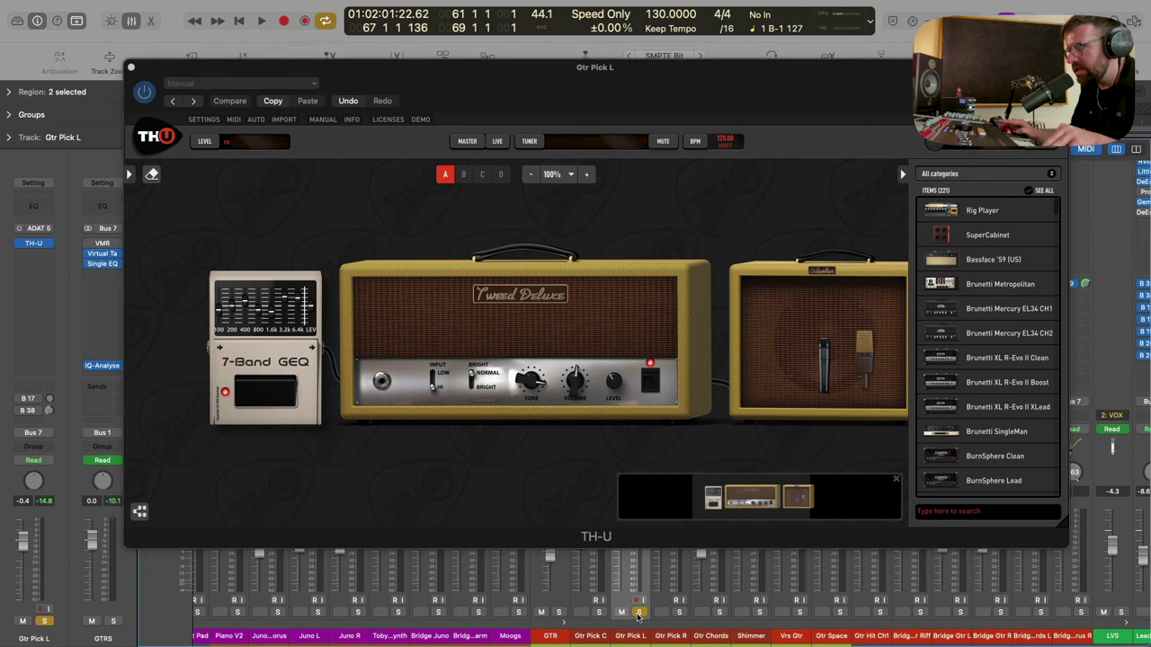
{"action": "key", "text": "space"}
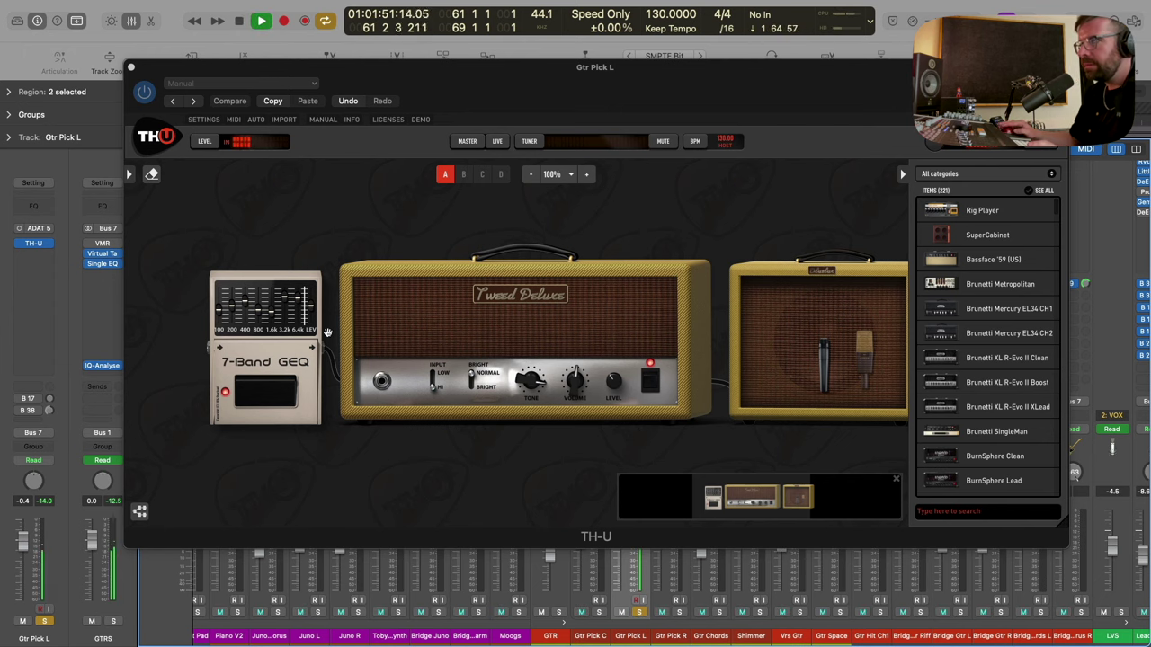
{"action": "left_click", "coordinate": [231, 306]}
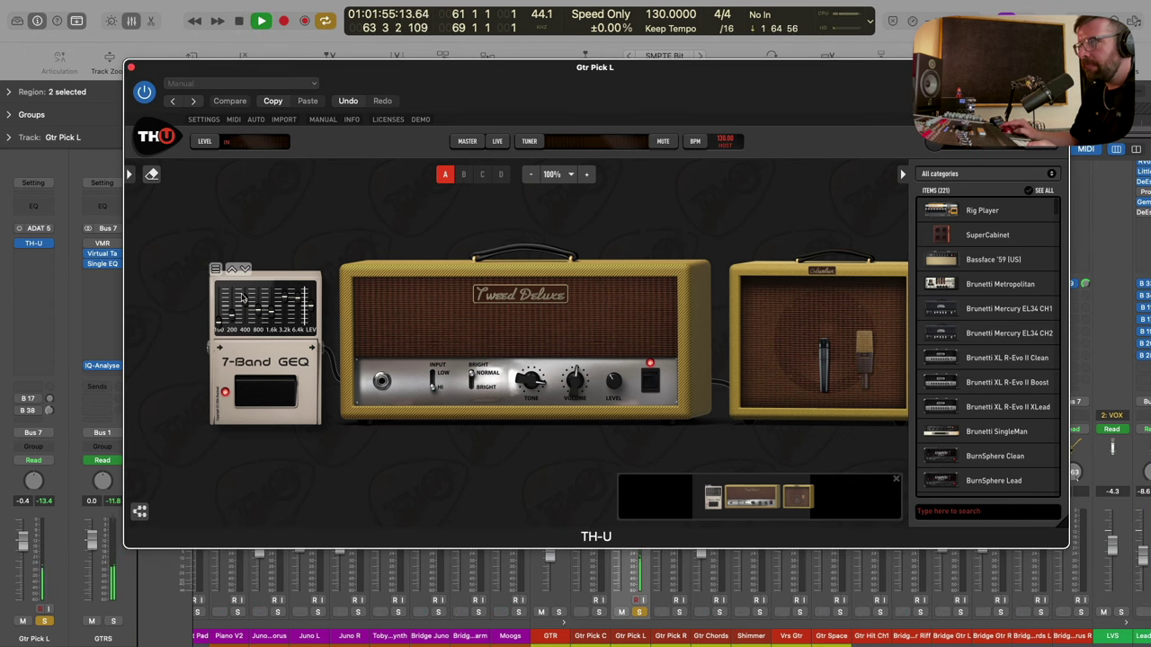
{"action": "left_click_drag", "start_coordinate": [244, 300], "coordinate": [311, 304]}
Adjust the Tweed Deluxe's volume and tone, compare TH-U bypassed and active over the loop, and stop playback.
{"action": "left_click_drag", "start_coordinate": [567, 381], "coordinate": [568, 373]}
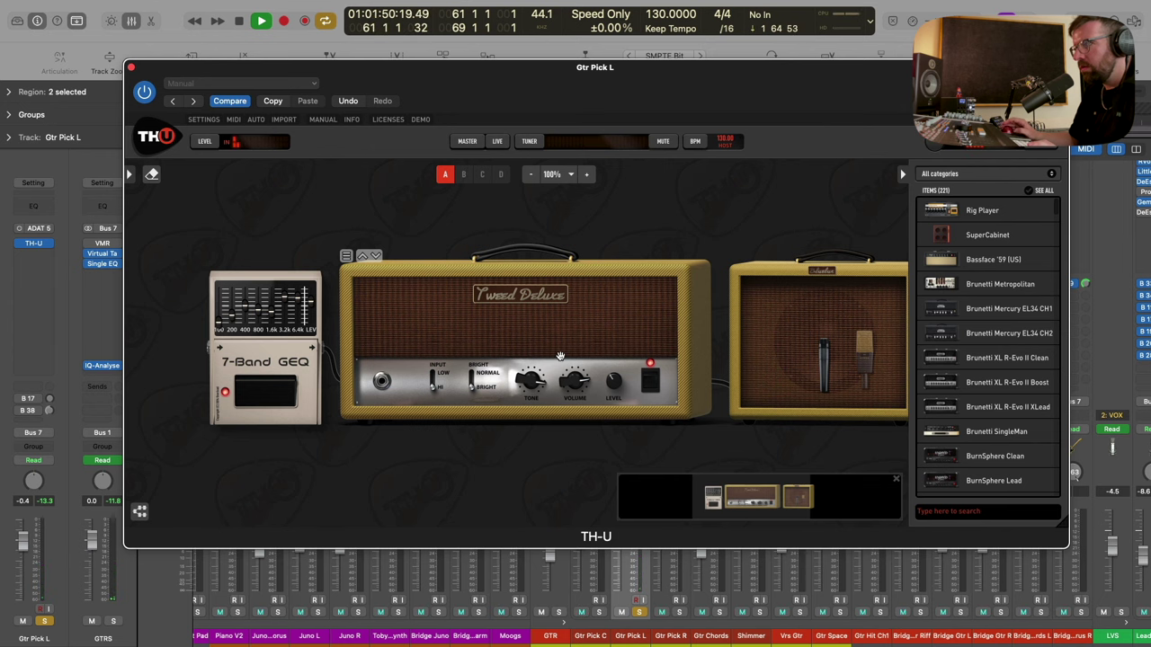
{"action": "mouse_move", "coordinate": [538, 388]}
{"action": "left_mouse_down"}
{"action": "mouse_move", "coordinate": [538, 401]}
{"action": "mouse_move", "coordinate": [538, 387]}
{"action": "left_mouse_up"}
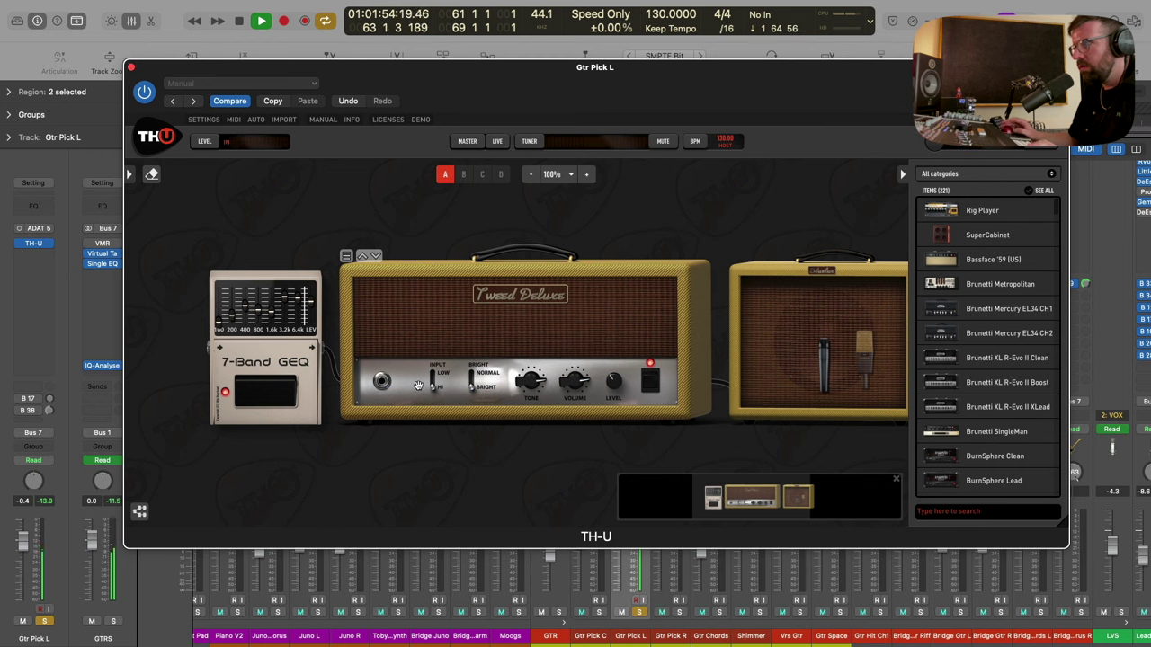
{"action": "left_click", "coordinate": [145, 91]}
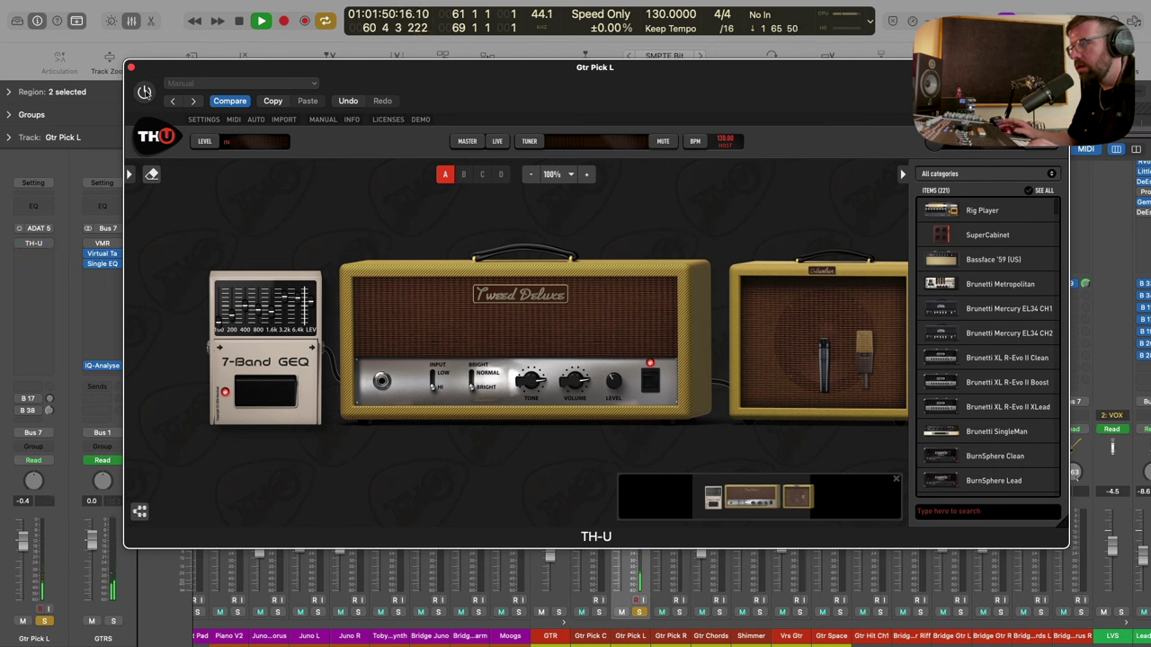
{"action": "left_click", "coordinate": [145, 91]}
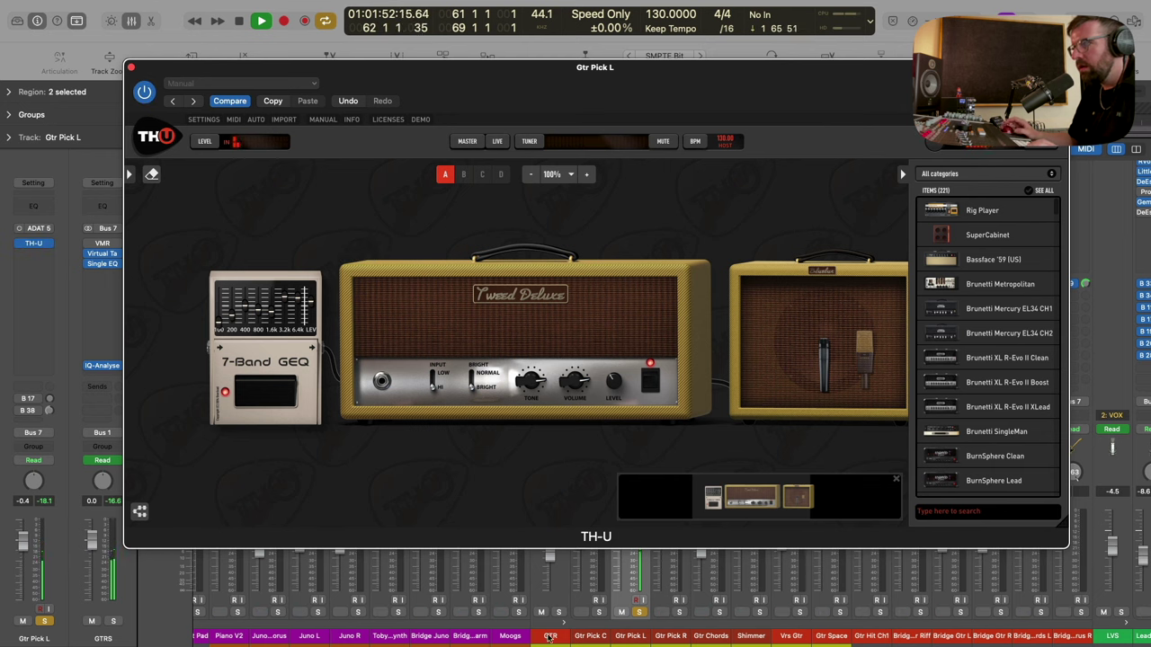
{"action": "key", "text": "space"}
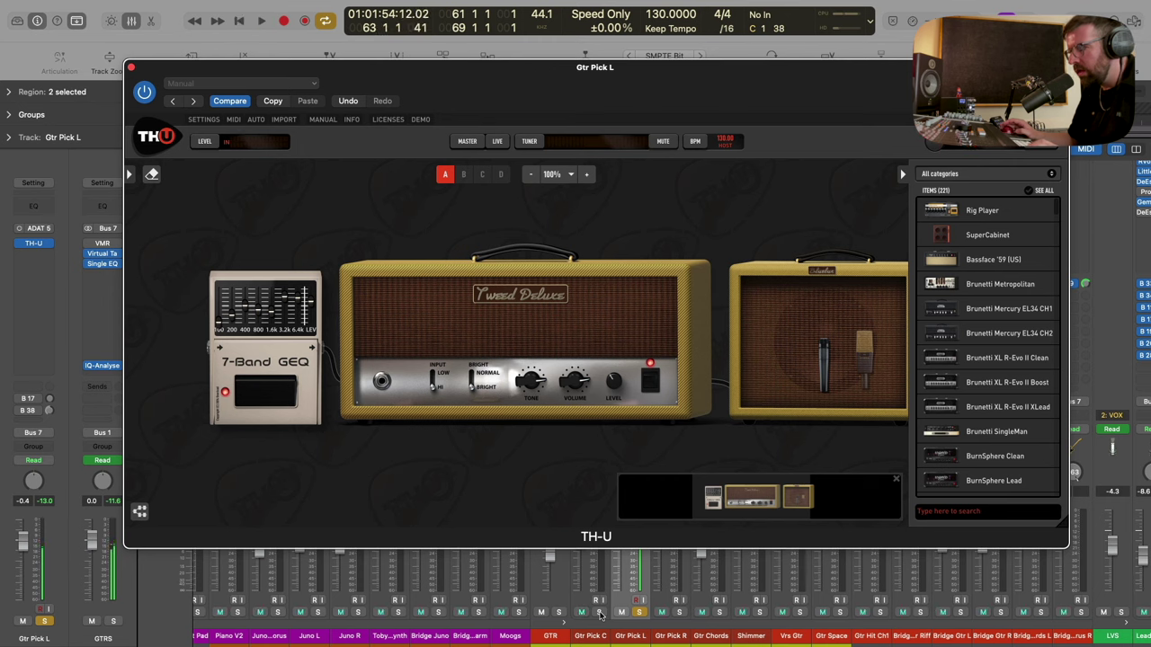
Solo Gtr Pick C alongside Gtr Pick L and listen to the two guitars together over the loop.
{"action": "left_click", "coordinate": [600, 613]}
{"action": "key", "text": "space"}
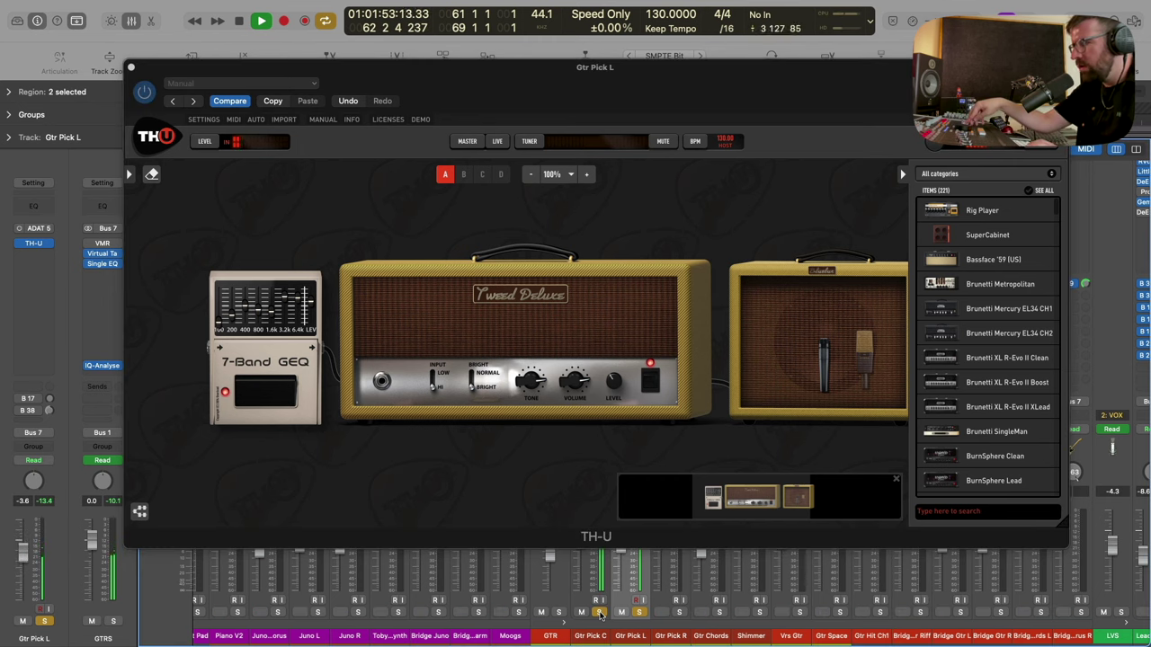
{"action": "key", "text": "space"}
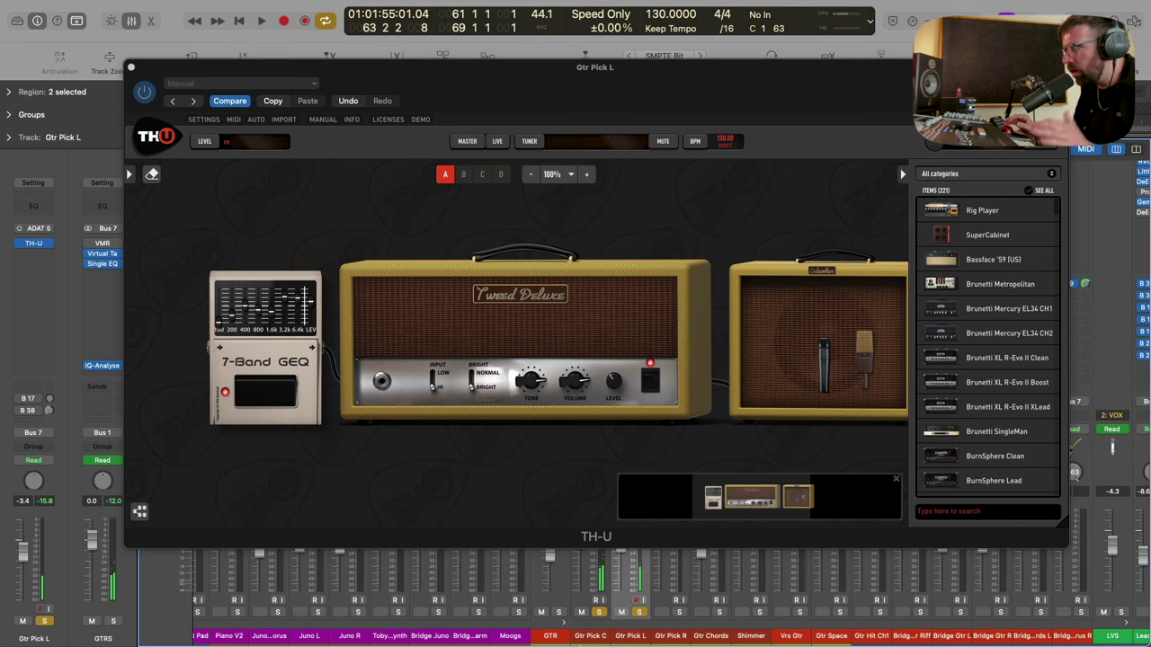
Add a Gate Expander from the Noise reduction category before the 7-Band GEQ and audition Gtr Pick L over the loop.
{"action": "left_click", "coordinate": [949, 174]}
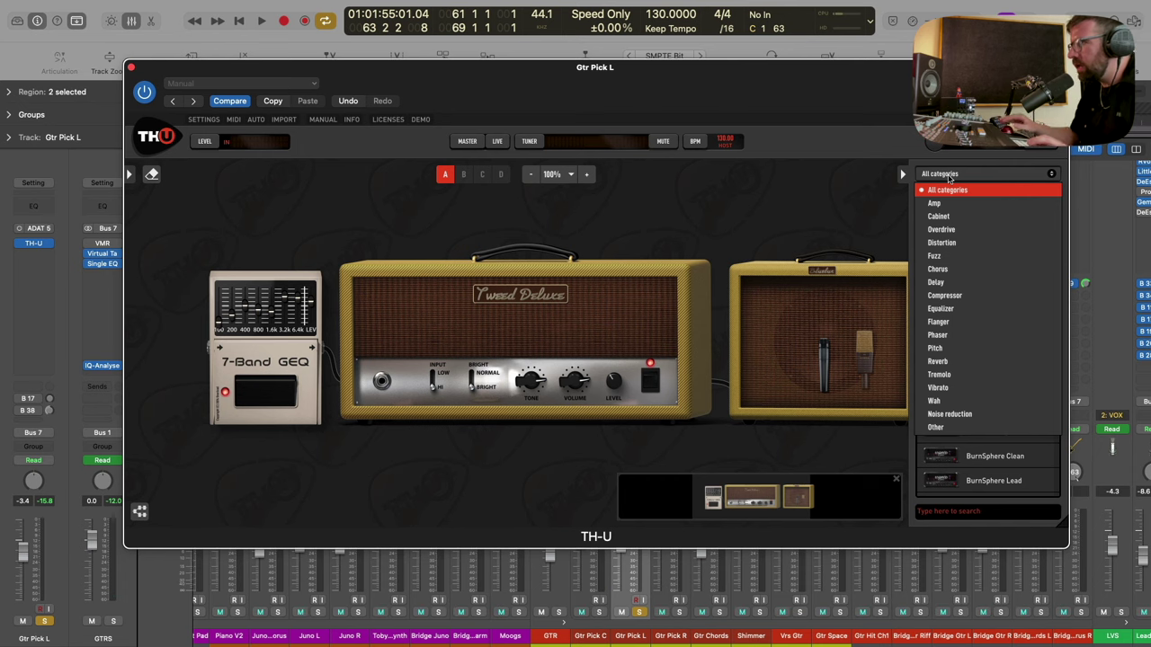
{"action": "left_click", "coordinate": [953, 414]}
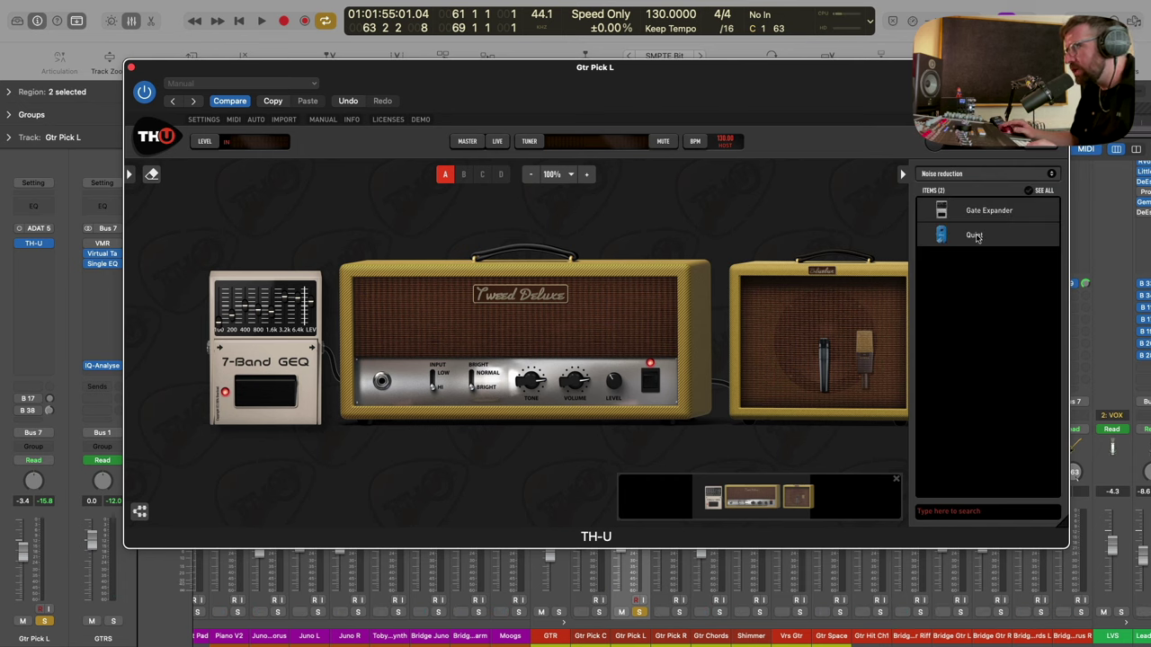
{"action": "left_click_drag", "start_coordinate": [991, 208], "coordinate": [186, 321]}
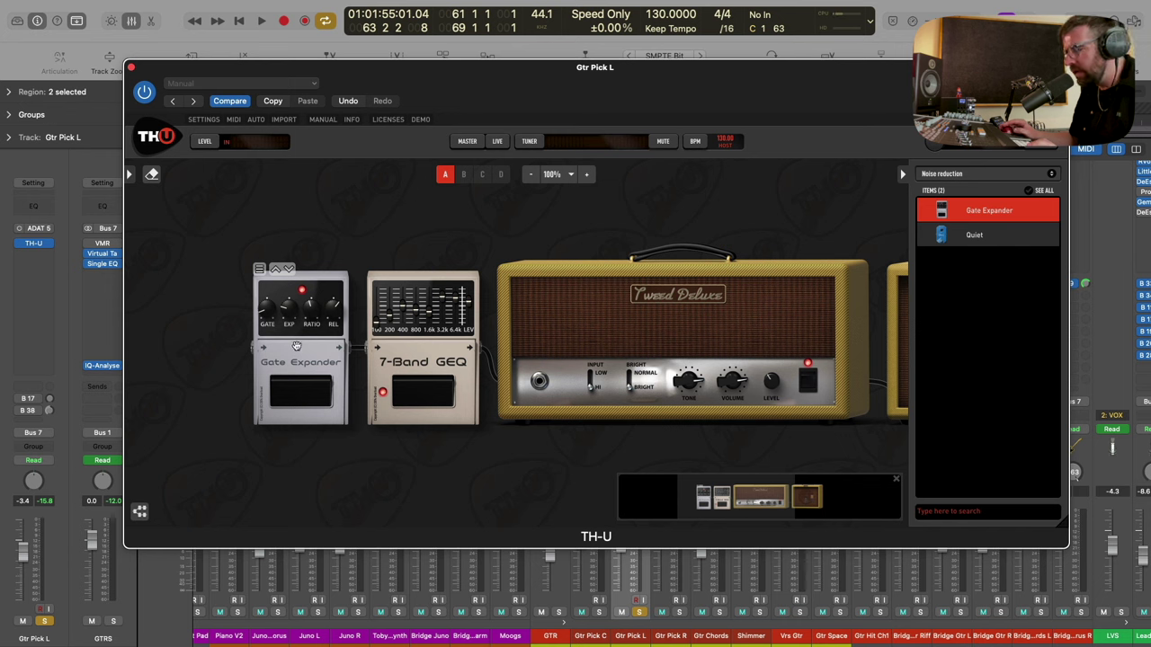
{"action": "key", "text": "space"}
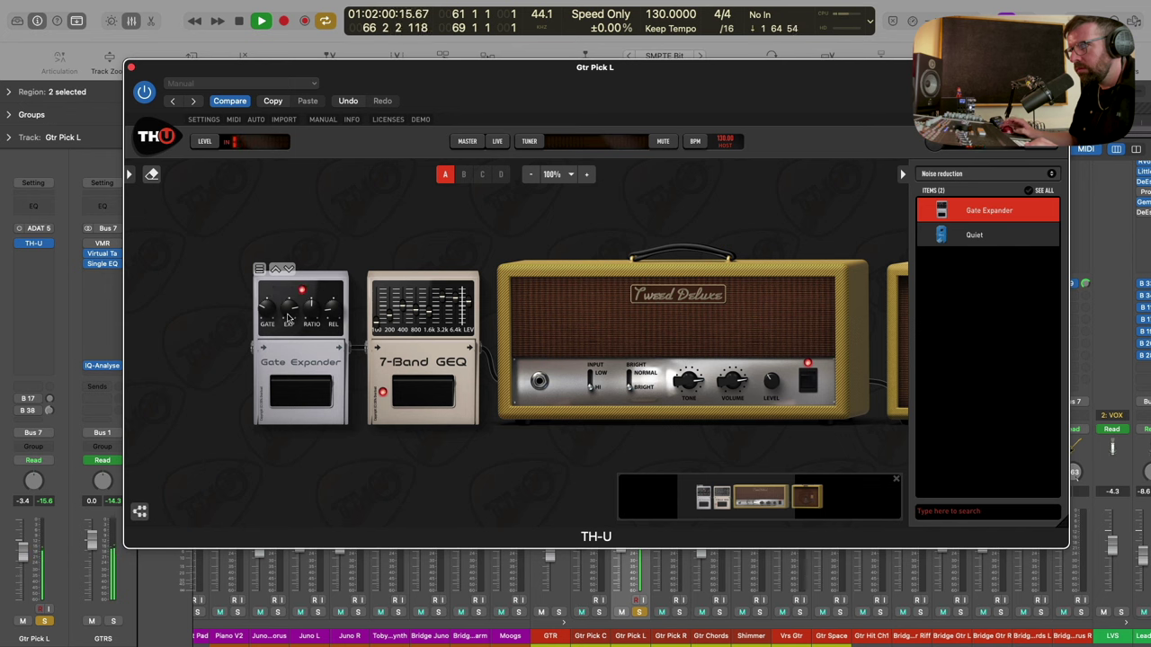
{"action": "key", "text": "space"}
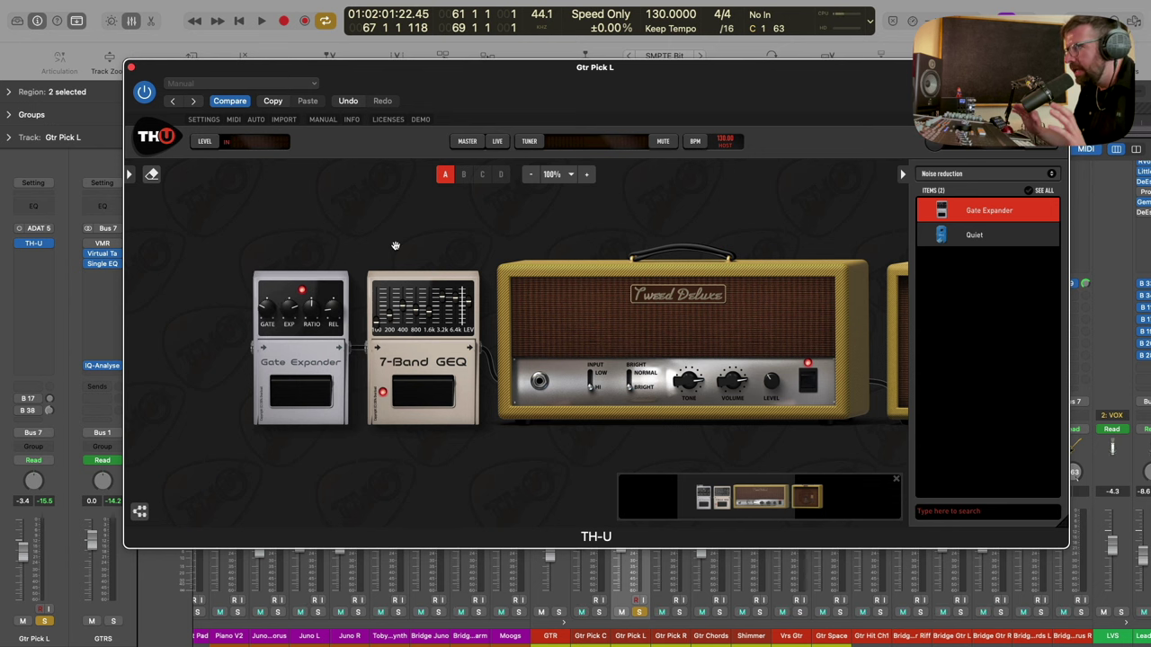
Solo the Gtr Pick R track and copy Gtr Pick L's TH-U plug-in onto its channel strip.
{"action": "scroll", "coordinate": [531, 331], "scroll_direction": "right", "scroll_amount": 10}
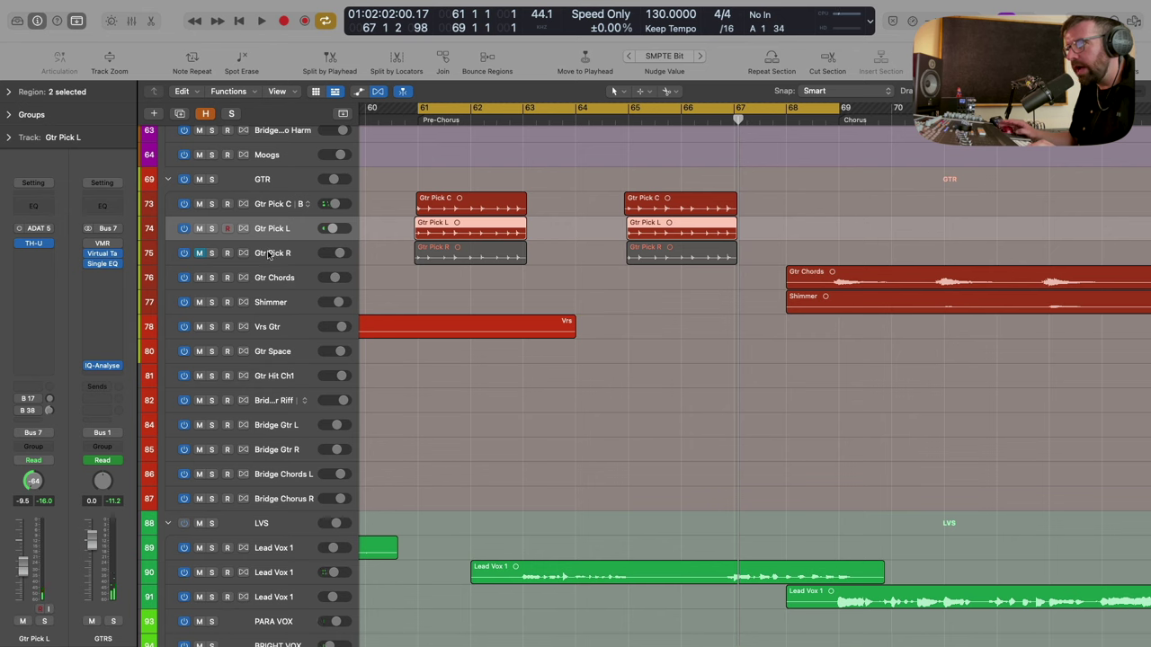
{"action": "left_click", "coordinate": [267, 255]}
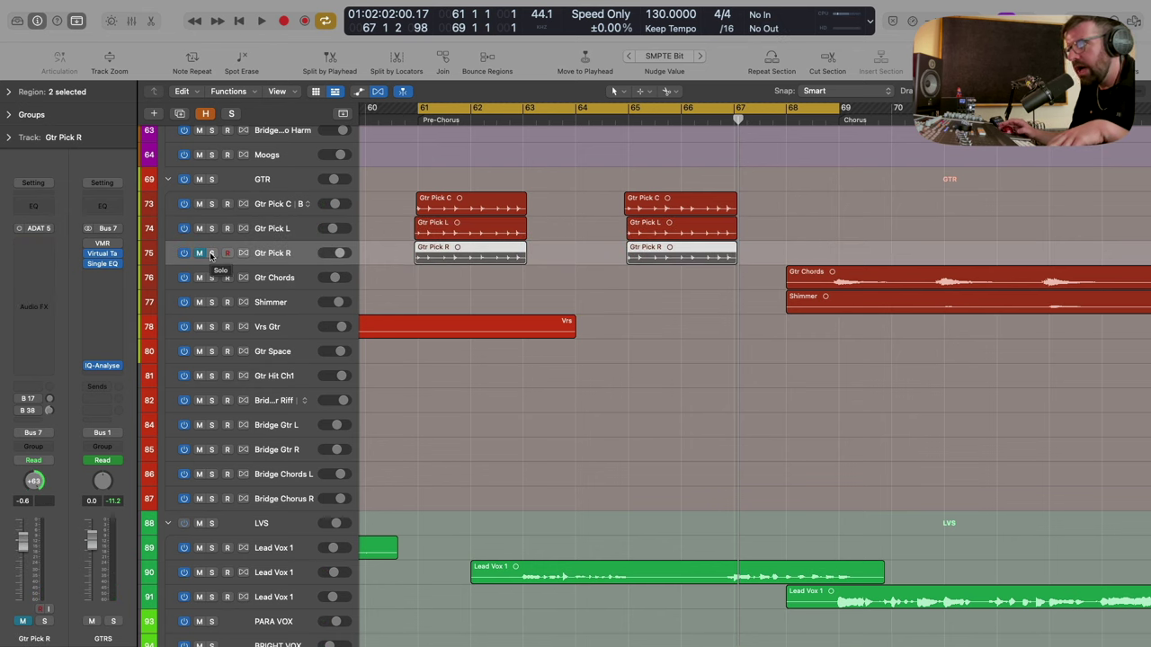
{"action": "left_click", "coordinate": [211, 255]}
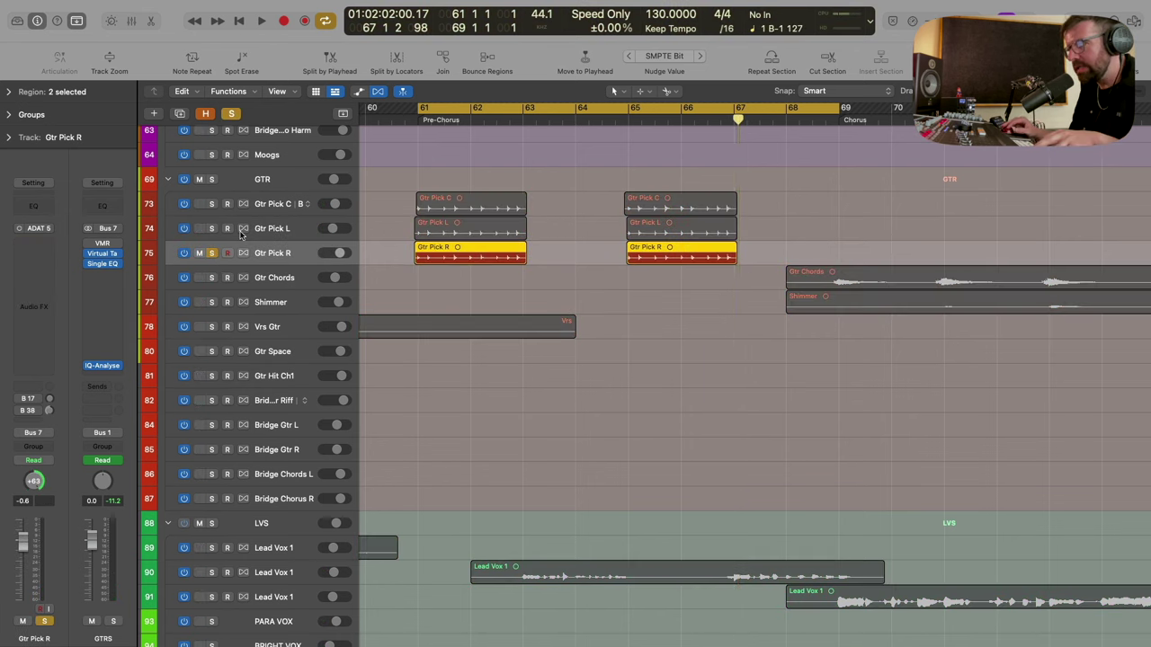
{"action": "key", "text": "x"}
{"action": "scroll", "coordinate": [623, 300], "scroll_direction": "up", "scroll_amount": 2}
{"action": "scroll", "coordinate": [623, 301], "scroll_direction": "up", "scroll_amount": 3}
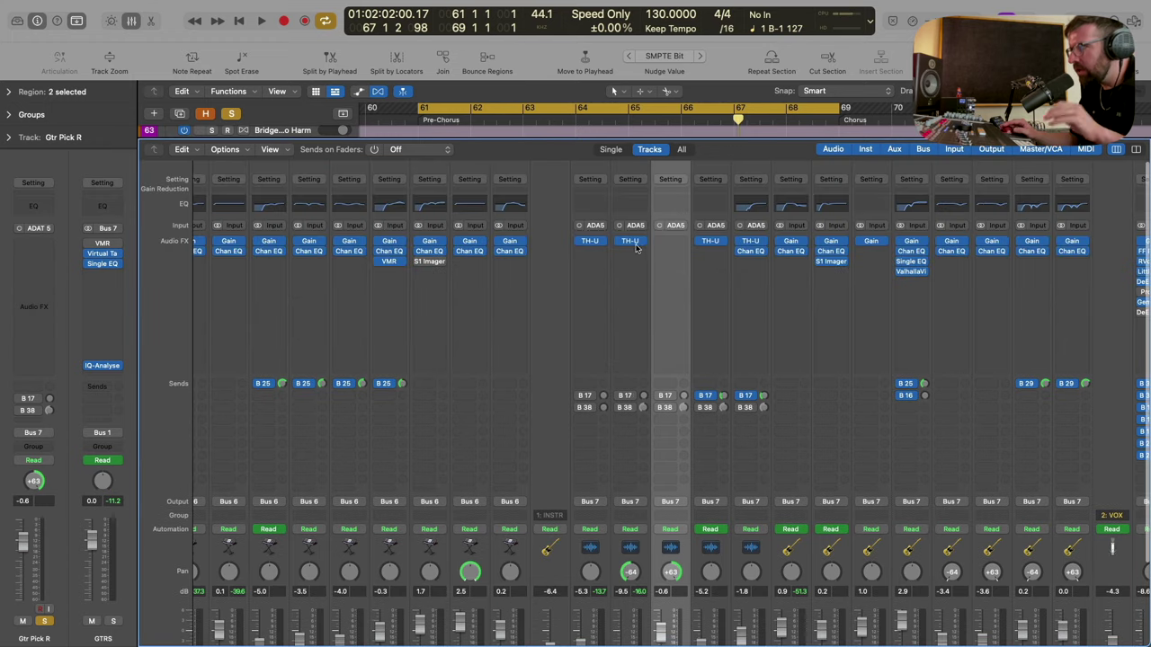
{"action": "left_click_drag", "start_coordinate": [673, 237], "coordinate": [673, 245]}
{"action": "left_click", "coordinate": [672, 243]}
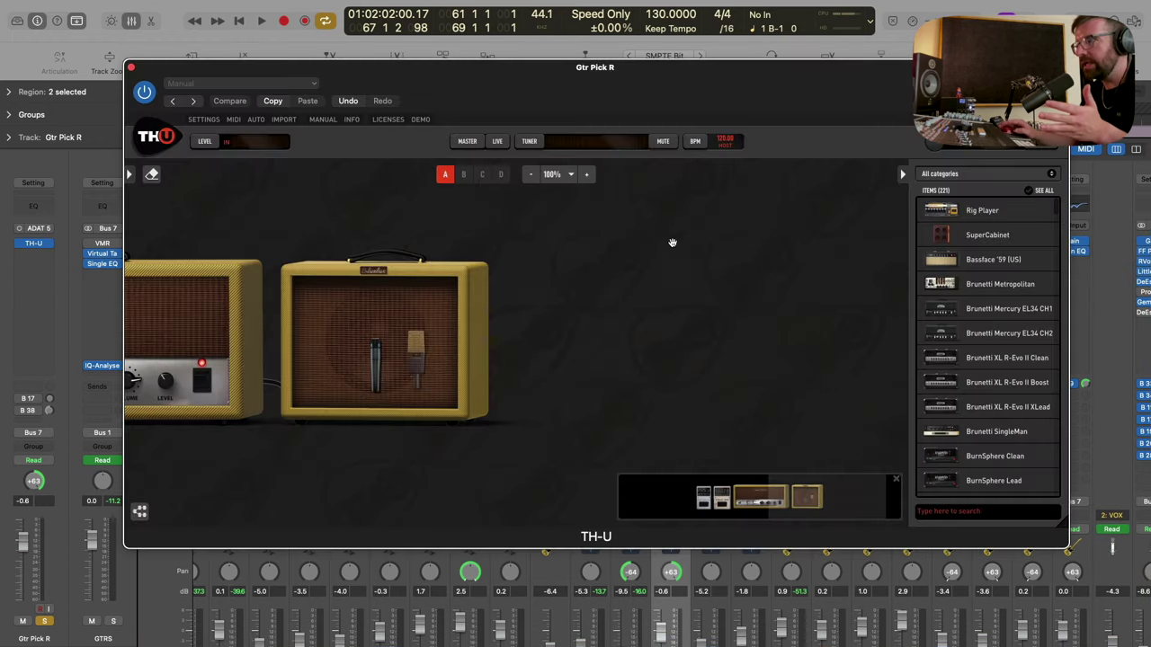
In Gtr Pick R's TH-U, replace the Tweed Deluxe amp with the Darkface '65 and its cabinet with the 2x12 OB Darkface '65 (US).
{"action": "left_click", "coordinate": [403, 258]}
{"action": "mouse_move", "coordinate": [440, 299]}
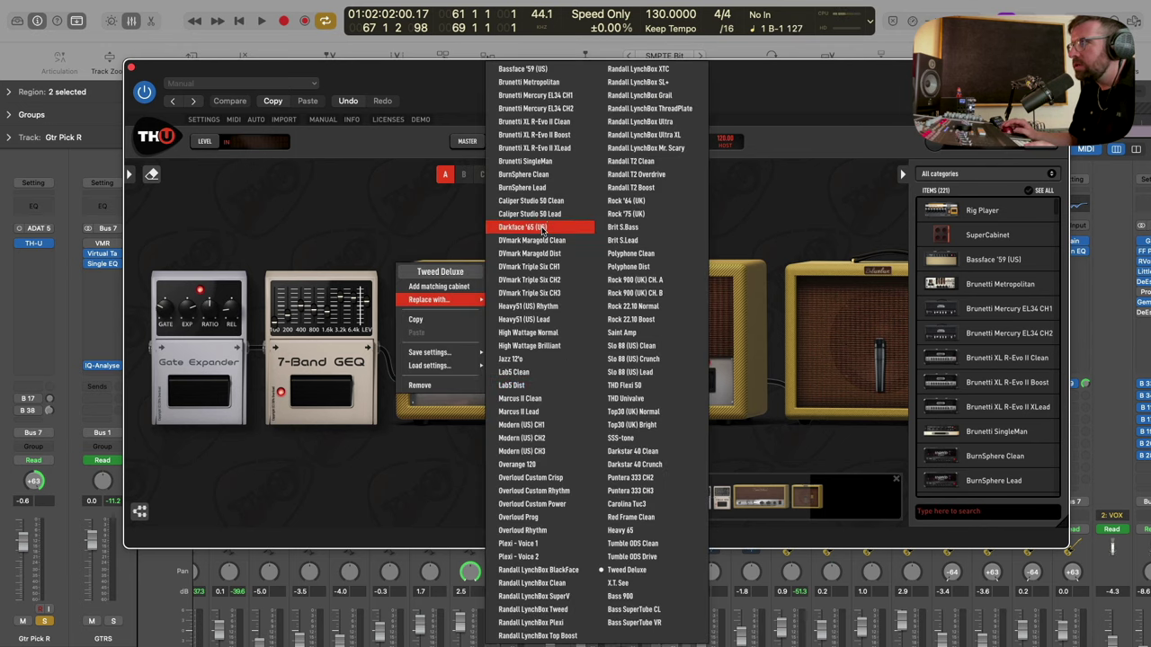
{"action": "left_click", "coordinate": [526, 226]}
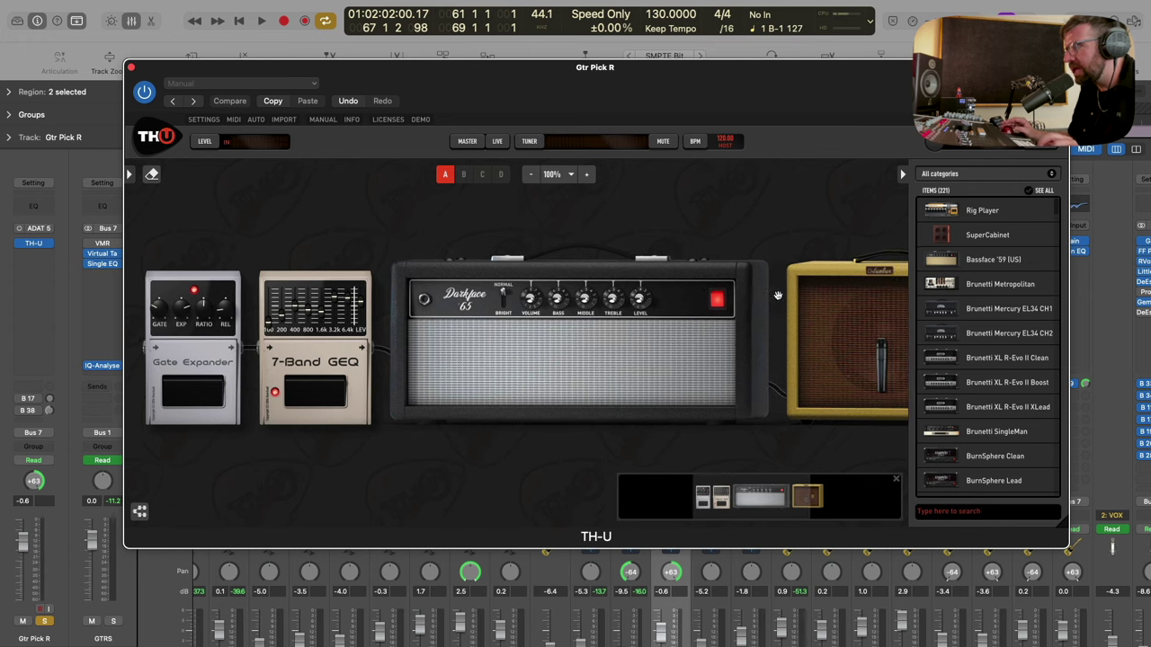
{"action": "left_click", "coordinate": [751, 256]}
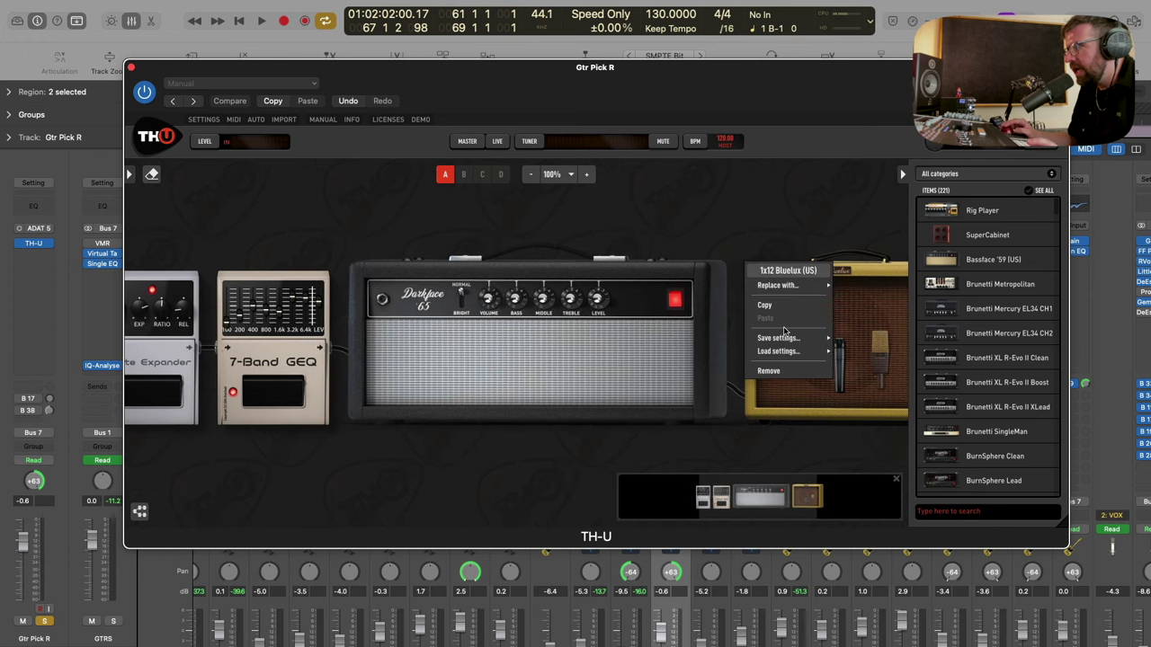
{"action": "mouse_move", "coordinate": [778, 285]}
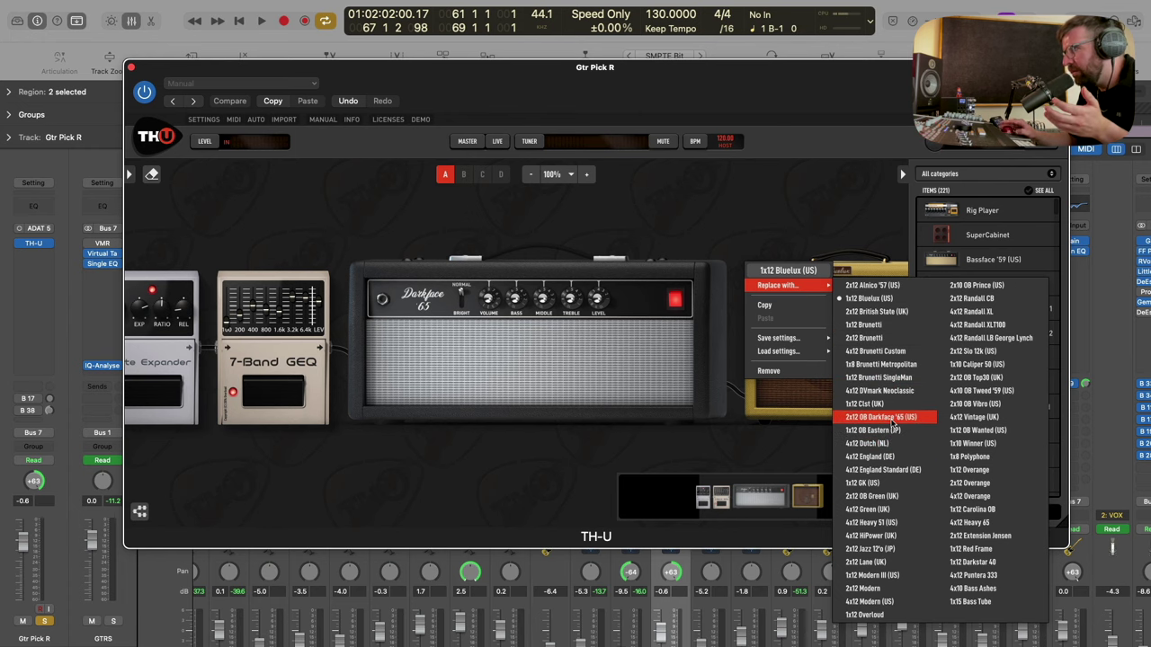
{"action": "left_click", "coordinate": [893, 423]}
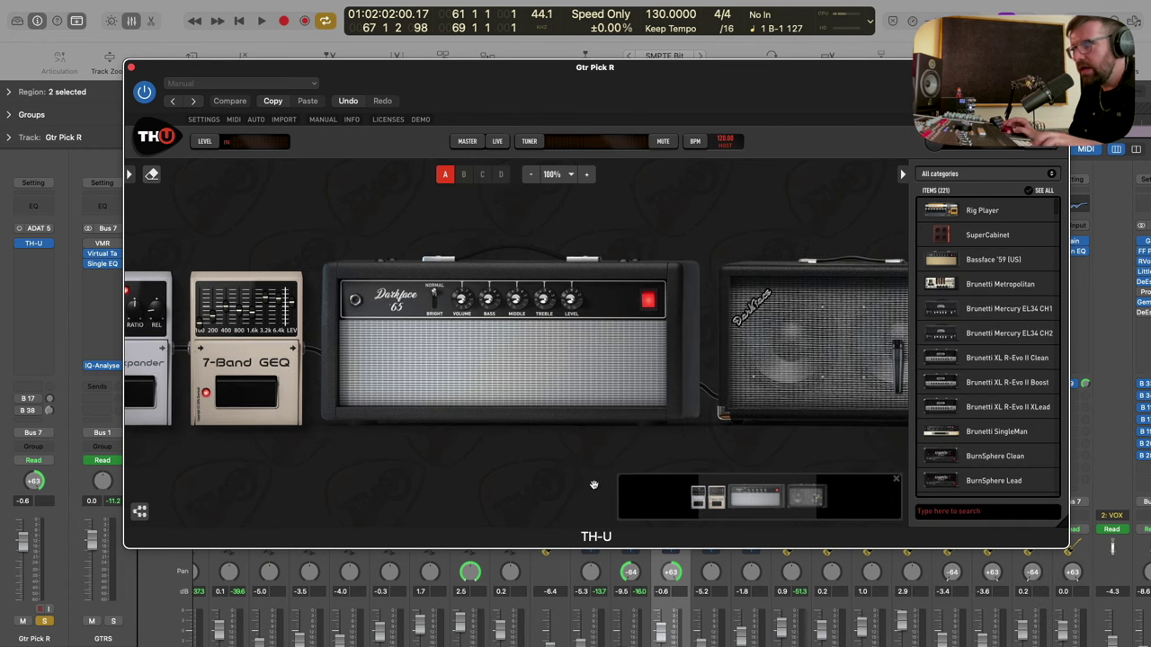
Centre Gtr Pick R's pan and adjust the Darkface 65's treble while the loop plays.
{"action": "key", "text": "space"}
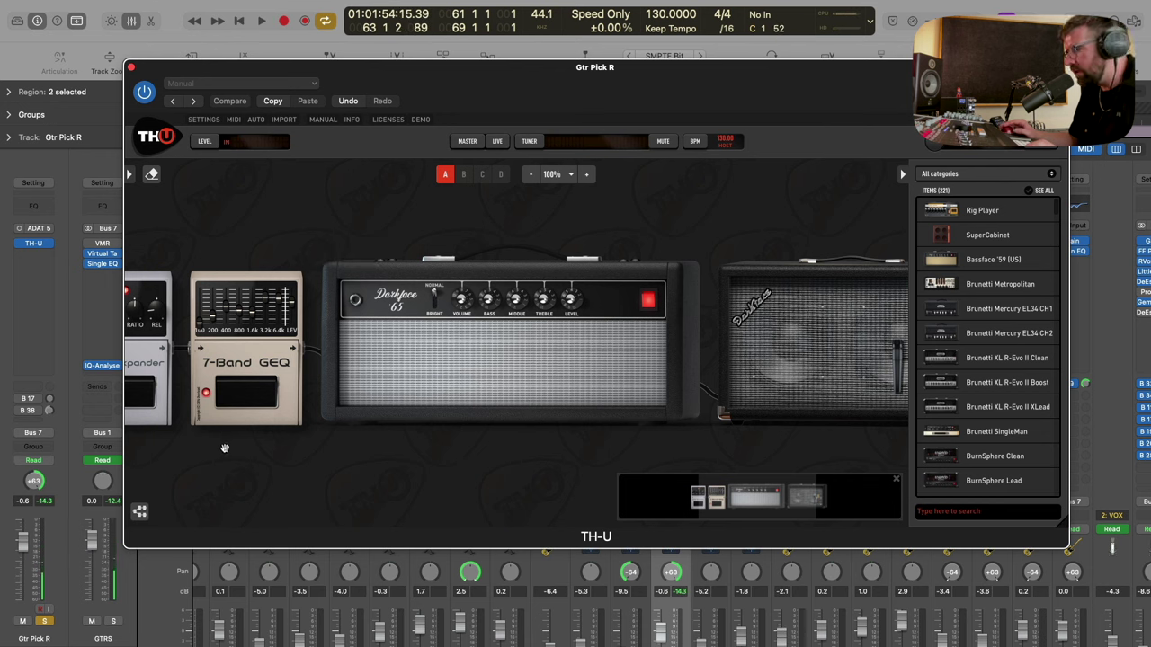
{"action": "left_click", "coordinate": [39, 484]}
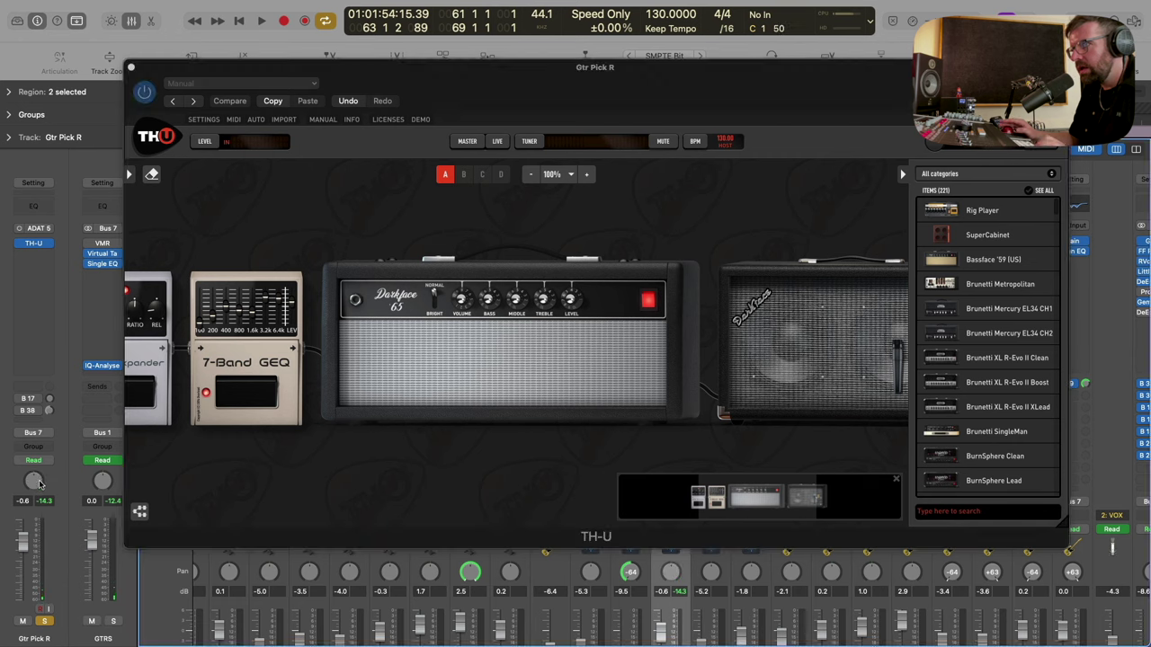
{"action": "key", "text": "space"}
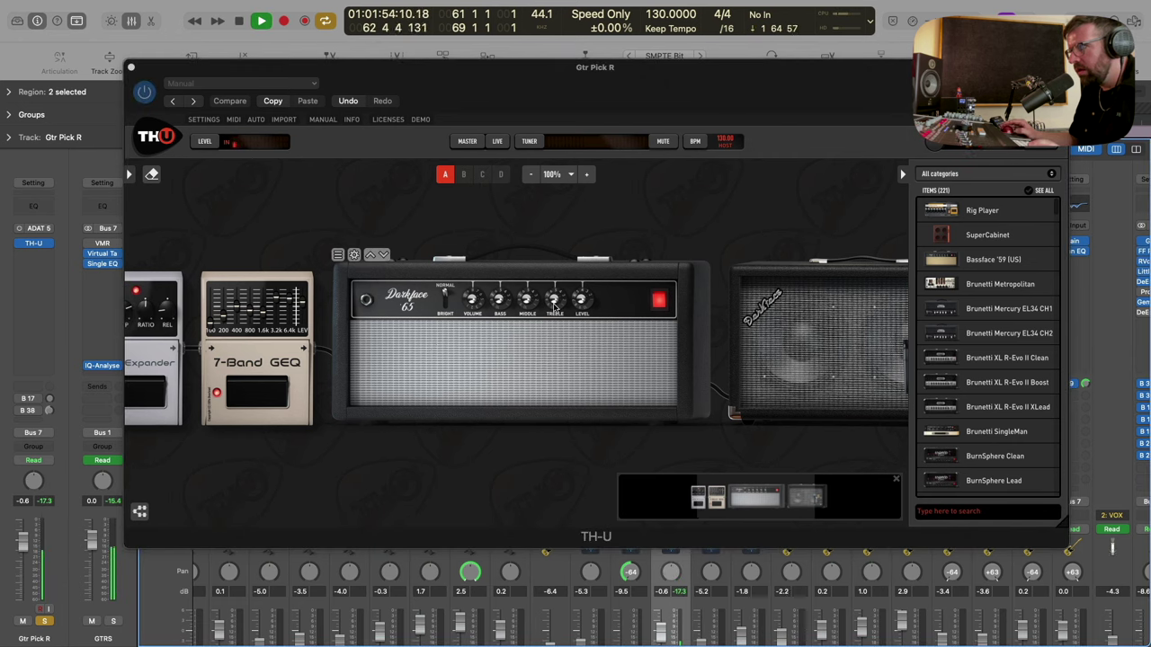
{"action": "left_click", "coordinate": [553, 308]}
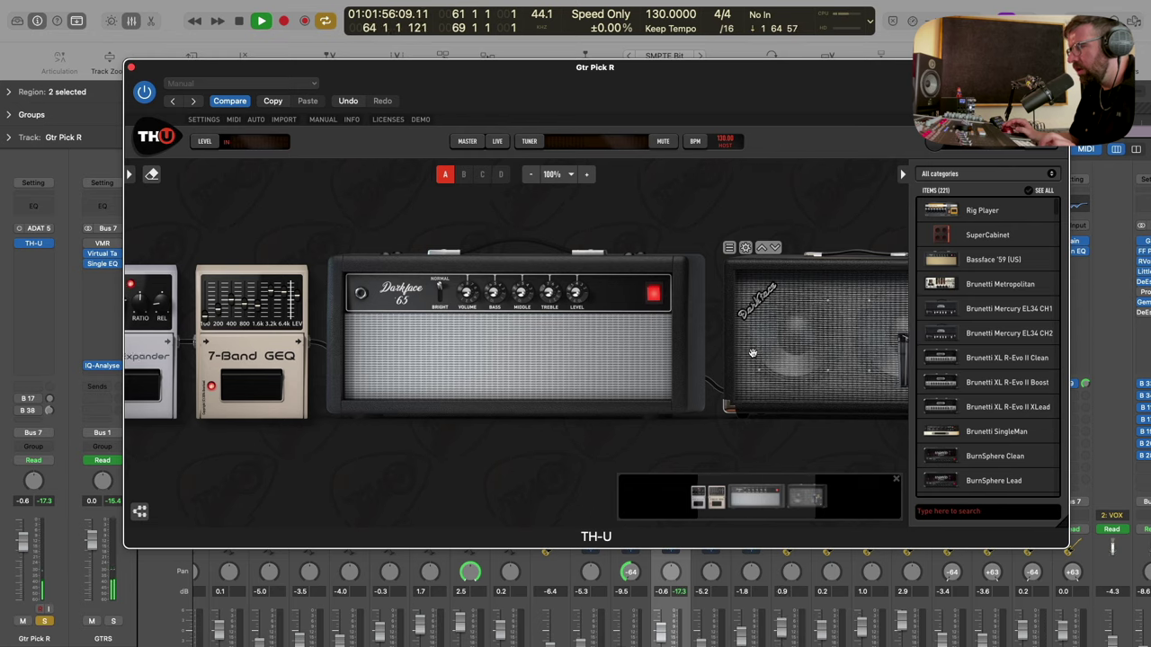
Reposition the Darkface cabinet's microphone A on the speaker, auditioning California121 [R] and settling on GermanFet87 [C].
{"action": "left_click", "coordinate": [752, 353]}
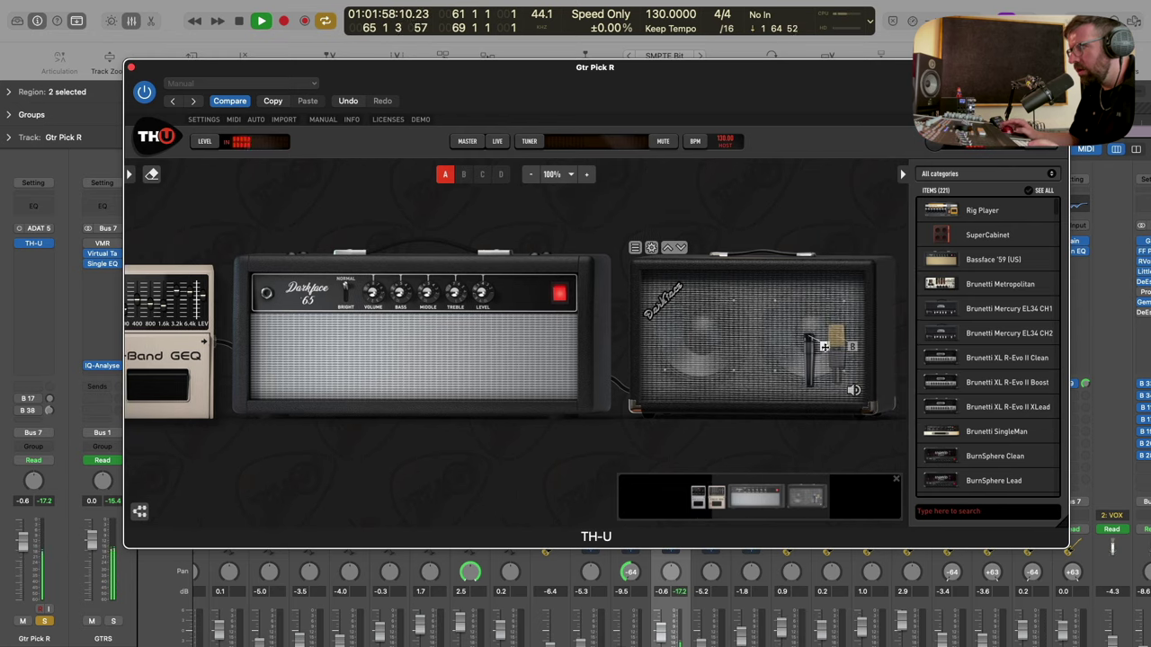
{"action": "left_click", "coordinate": [824, 348]}
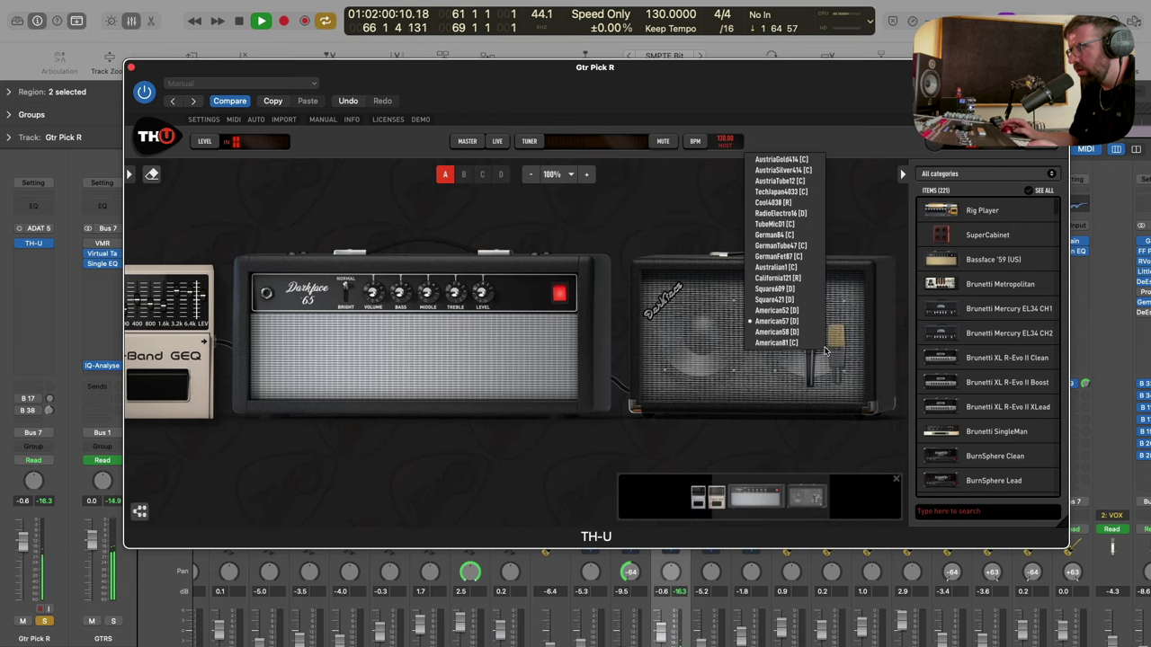
{"action": "left_click", "coordinate": [798, 278]}
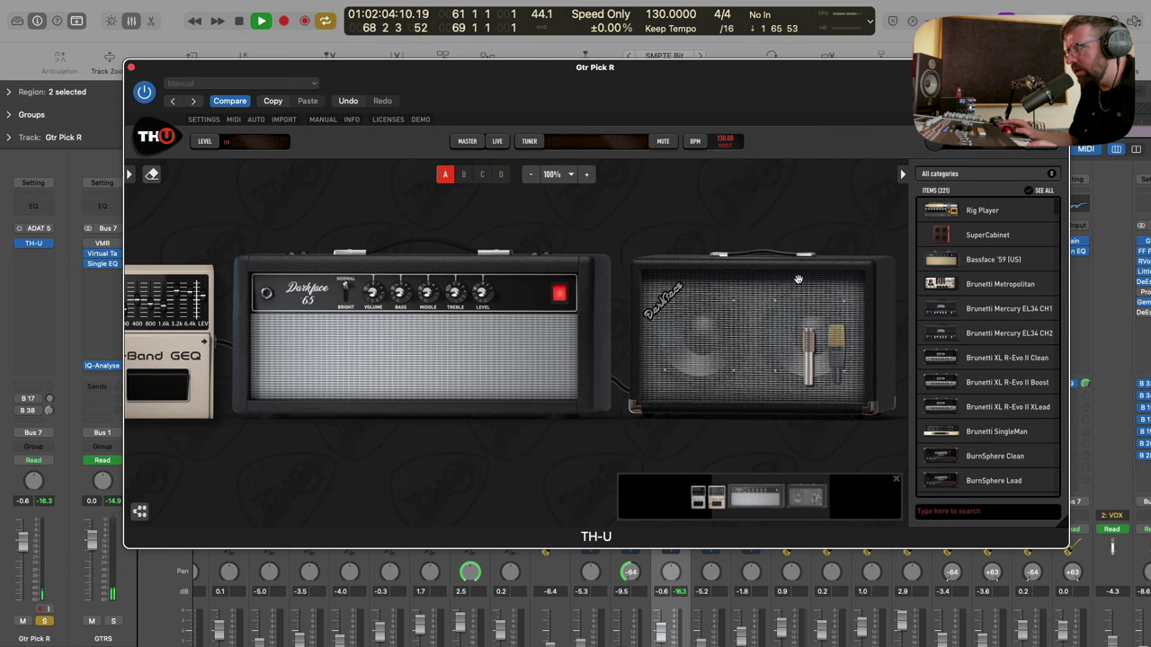
{"action": "left_click_drag", "start_coordinate": [809, 352], "coordinate": [786, 360]}
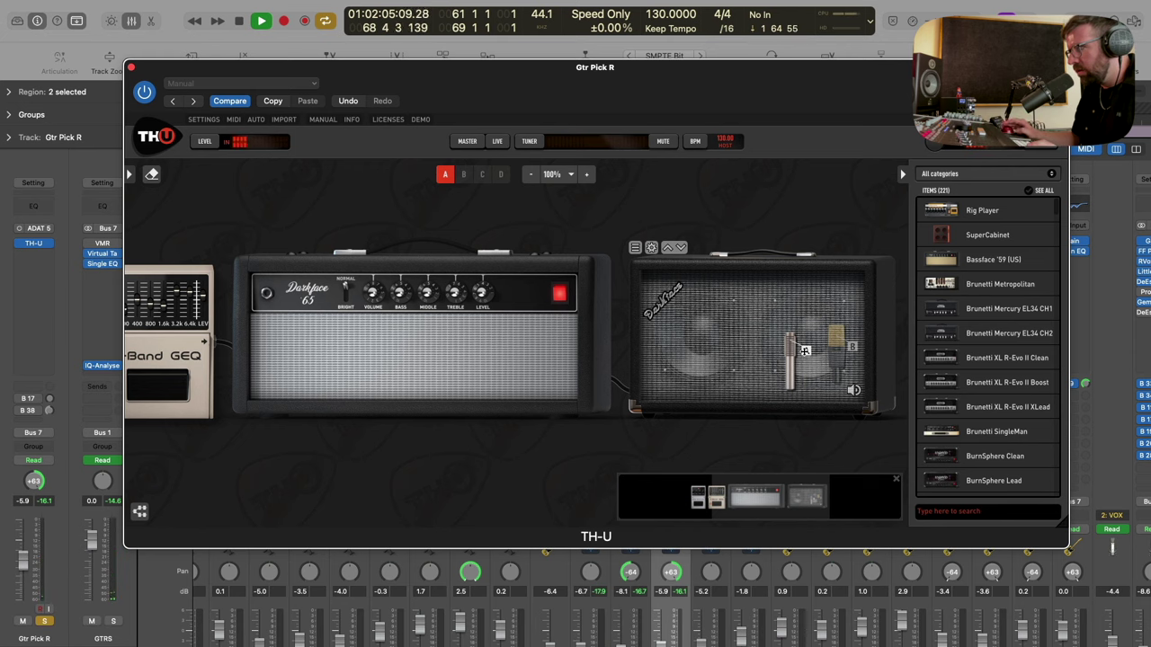
{"action": "left_click", "coordinate": [805, 350]}
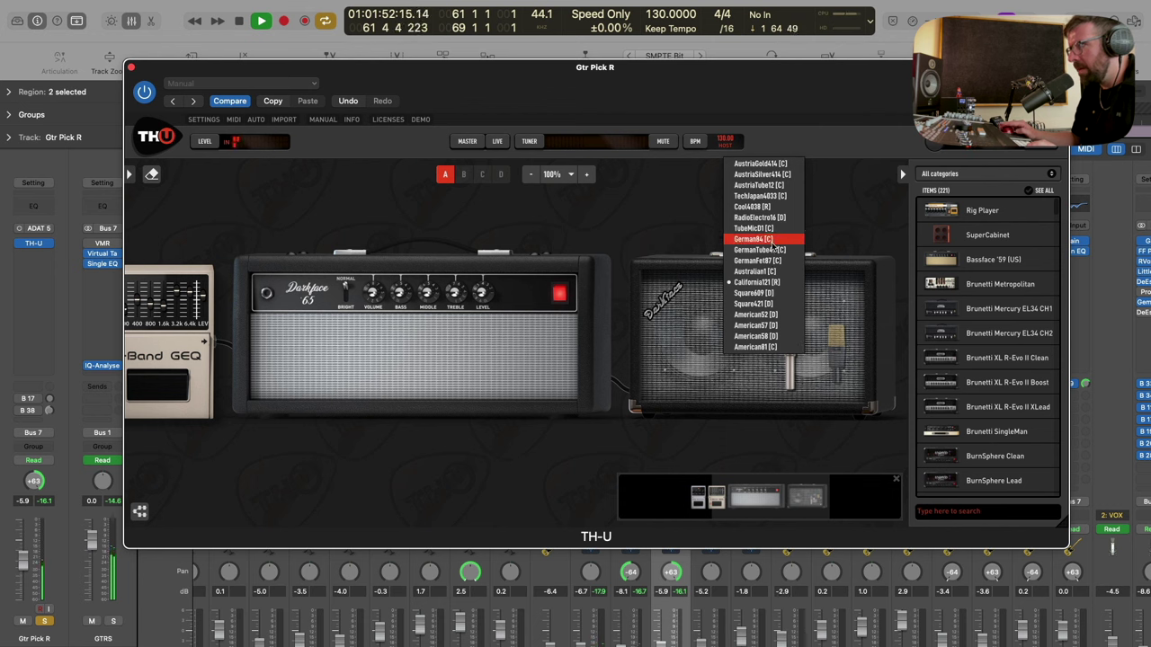
{"action": "left_click", "coordinate": [765, 260]}
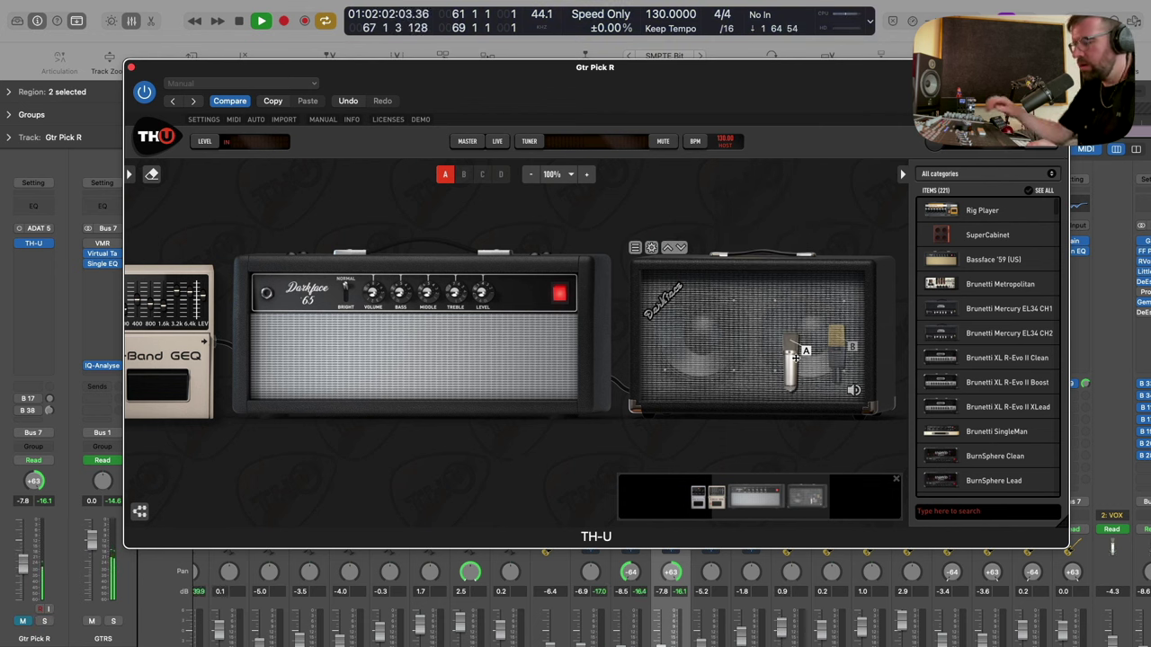
Mute the LVS vocal stack in the arrangement and toggle Gtr Pick R's mute to compare the guitars within the mix.
{"action": "key", "text": "x"}
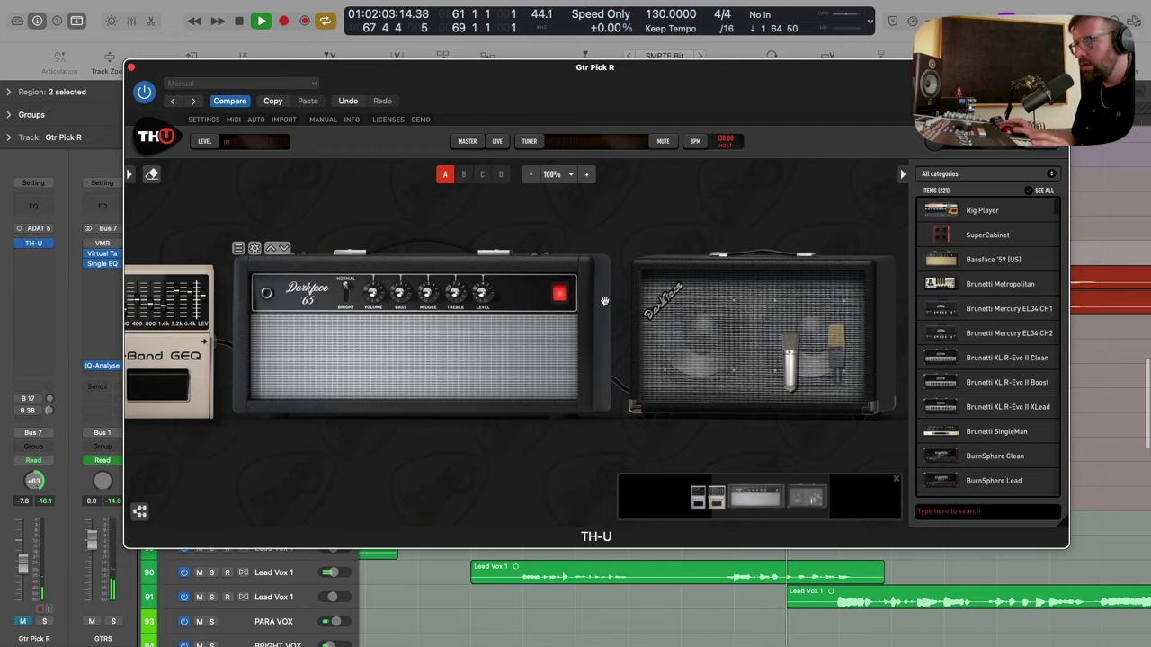
{"action": "key", "text": "v"}
{"action": "key", "text": "alt+comma"}
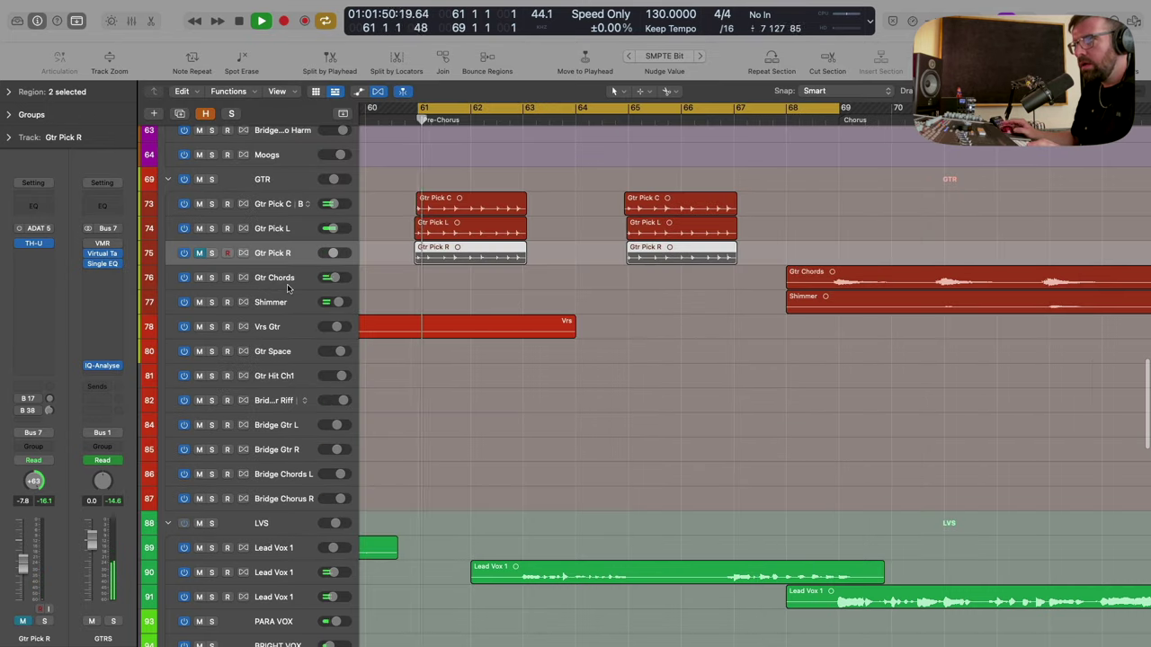
{"action": "left_click", "coordinate": [200, 524]}
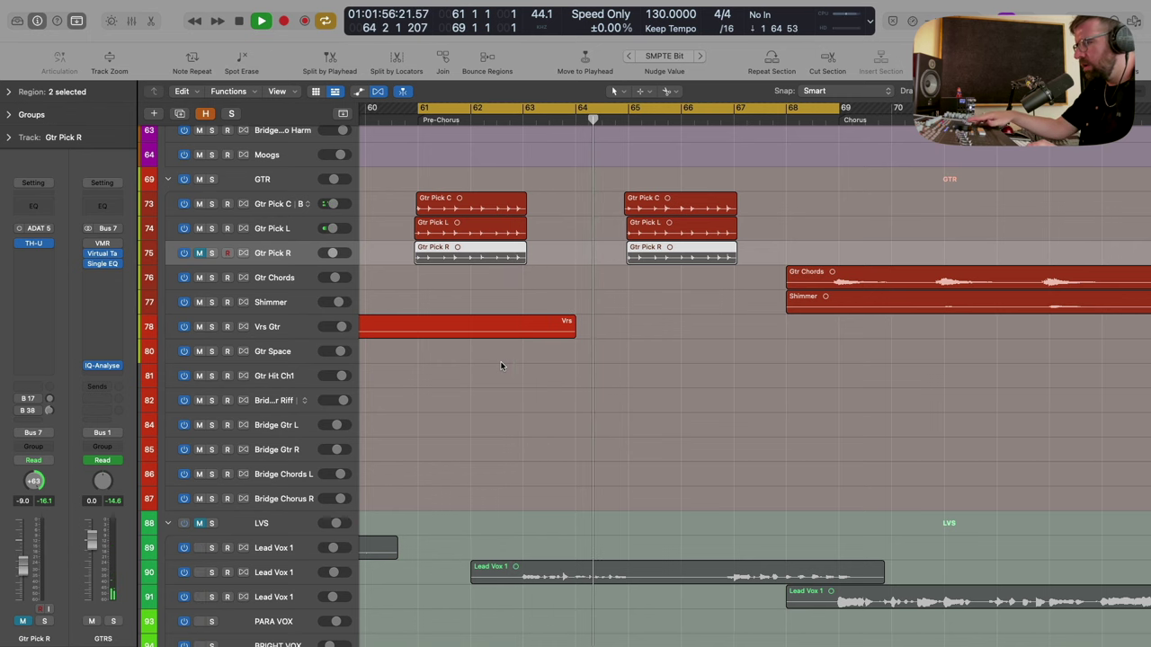
{"action": "key", "text": "m"}
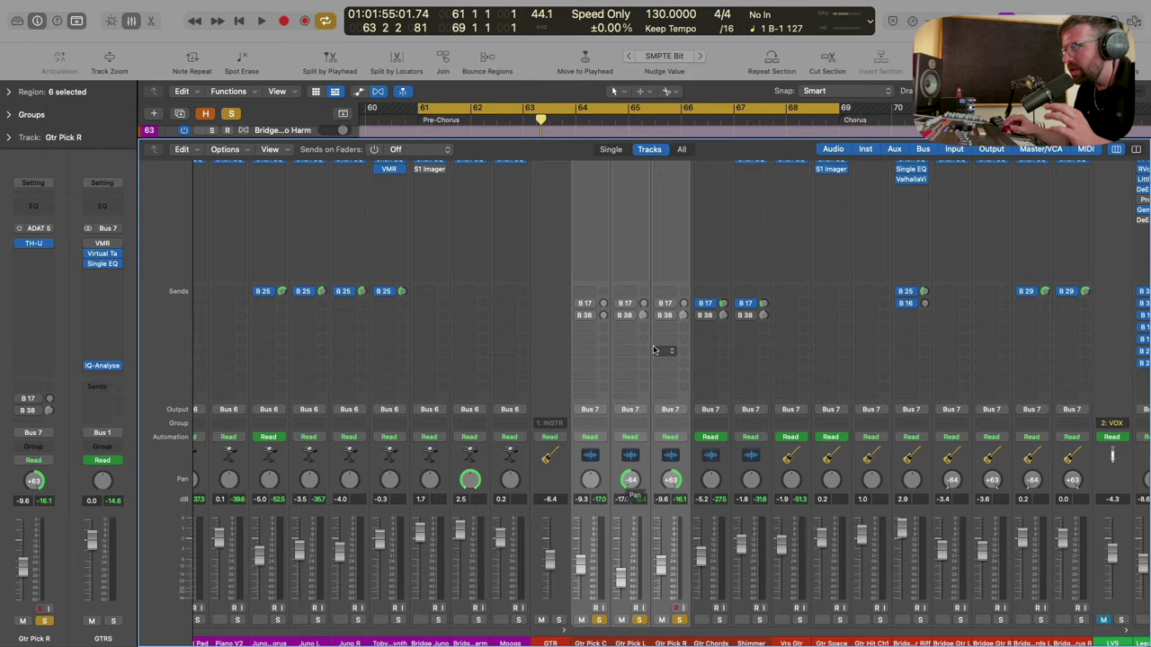
Leave only Gtr Pick C soloed and insert Gem TAPEDESK from the Distortion category after its TH-U, declining the plug-in update.
{"action": "scroll", "coordinate": [588, 284], "scroll_direction": "up", "scroll_amount": 3}
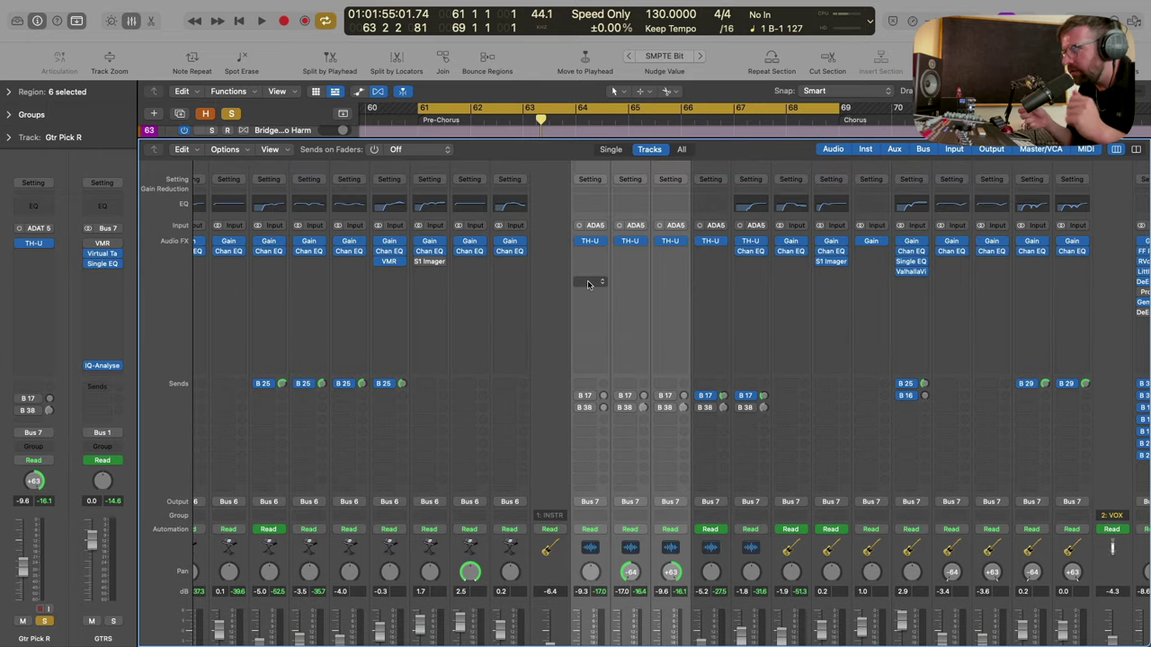
{"action": "scroll", "coordinate": [588, 284], "scroll_direction": "down", "scroll_amount": 3}
{"action": "left_click", "coordinate": [592, 636]}
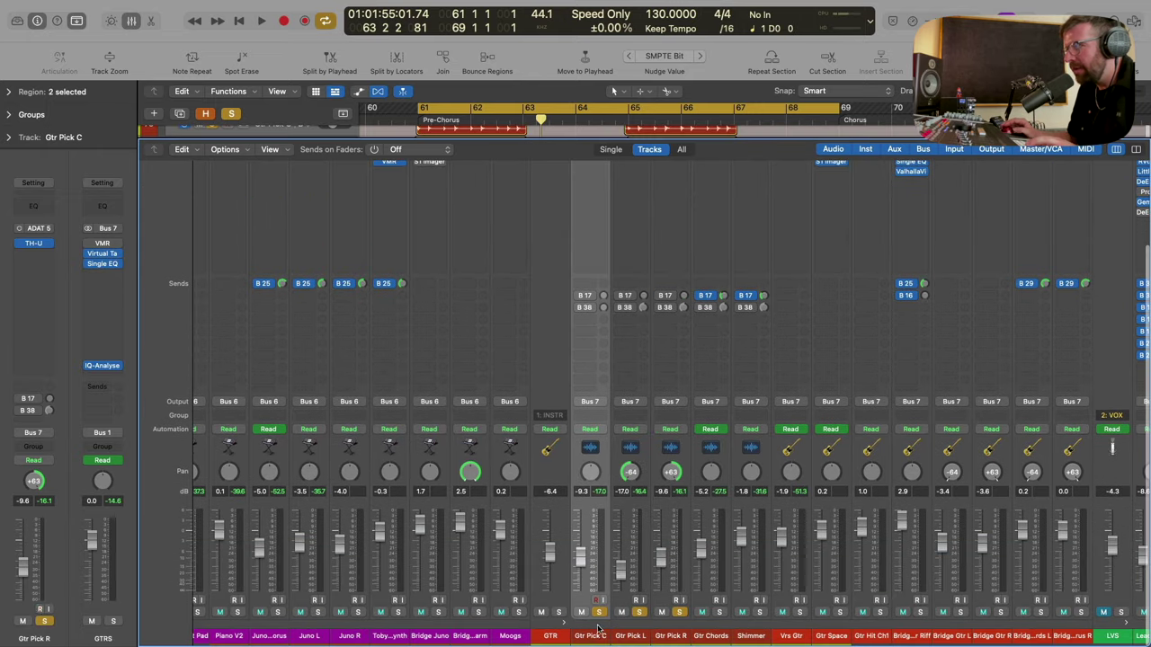
{"action": "left_click", "coordinate": [638, 612]}
{"action": "scroll", "coordinate": [605, 399], "scroll_direction": "up", "scroll_amount": 3}
{"action": "left_click", "coordinate": [594, 255]}
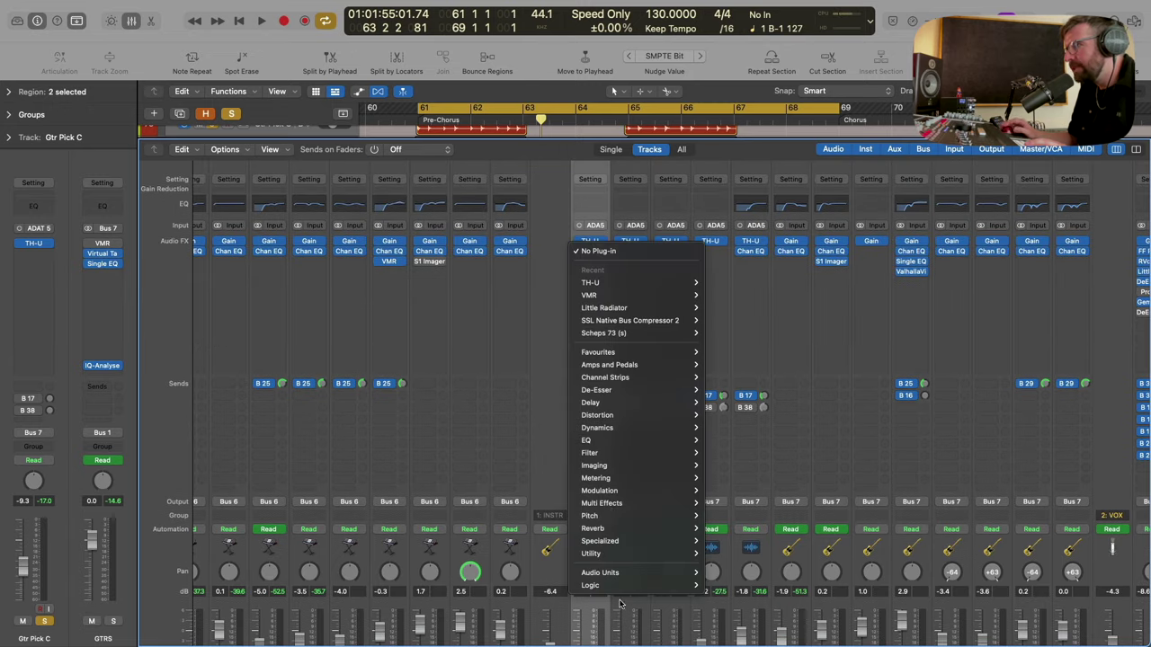
{"action": "mouse_move", "coordinate": [629, 415]}
{"action": "left_click", "coordinate": [797, 495]}
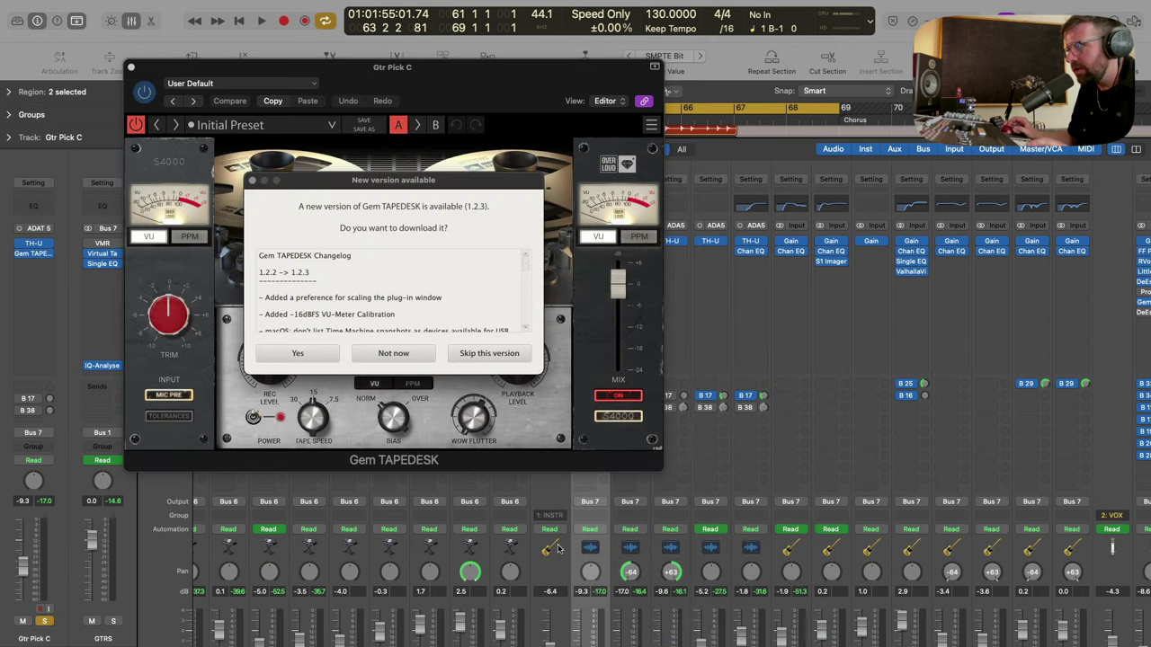
{"action": "left_click", "coordinate": [393, 353]}
Adjust TAPEDESK's record level on Gtr Pick C, compare the plug-in and its tape section on and off over the loop, and close it.
{"action": "scroll", "coordinate": [405, 558], "scroll_direction": "down", "scroll_amount": 3}
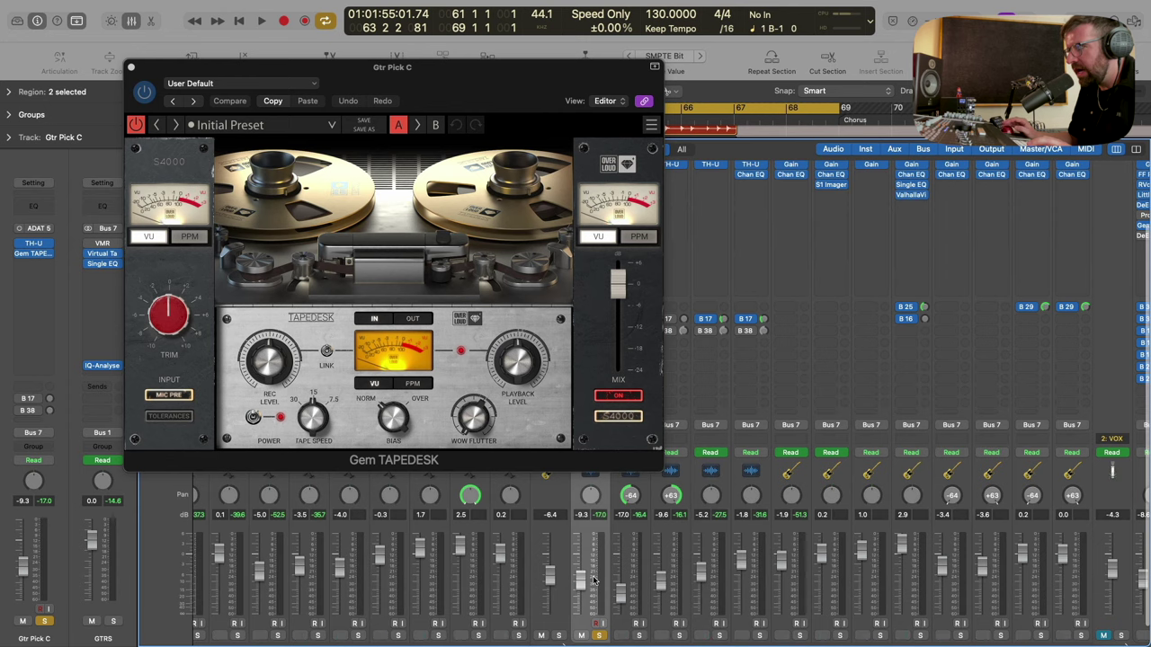
{"action": "key", "text": "space"}
{"action": "left_click_drag", "start_coordinate": [287, 350], "coordinate": [286, 344]}
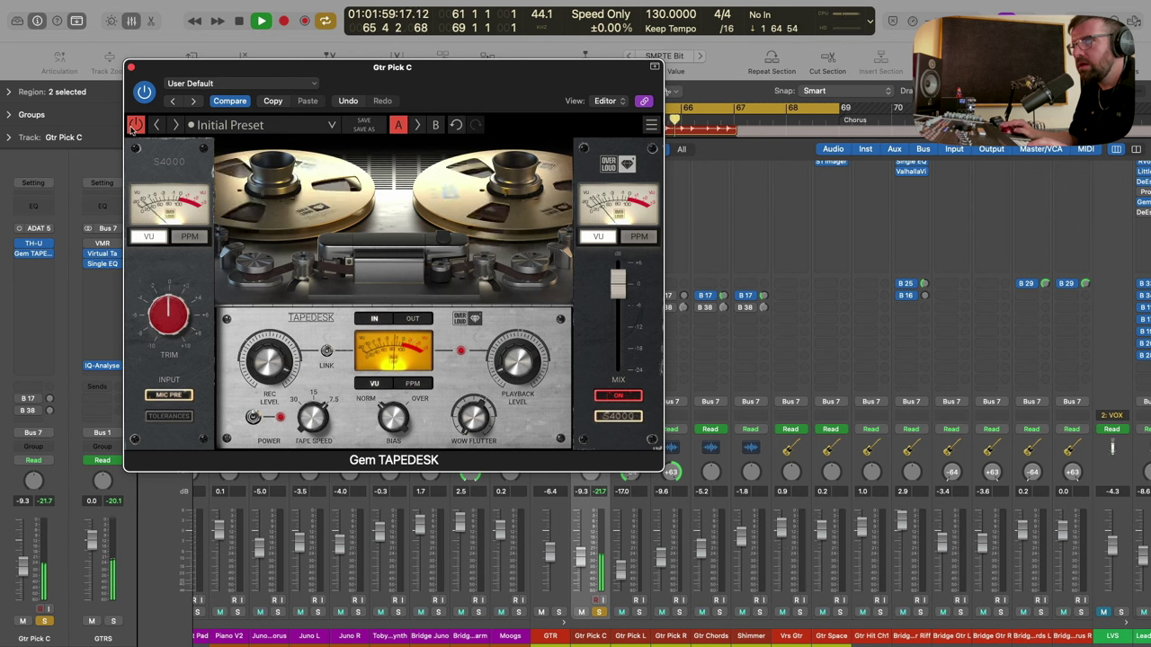
{"action": "left_click", "coordinate": [134, 125]}
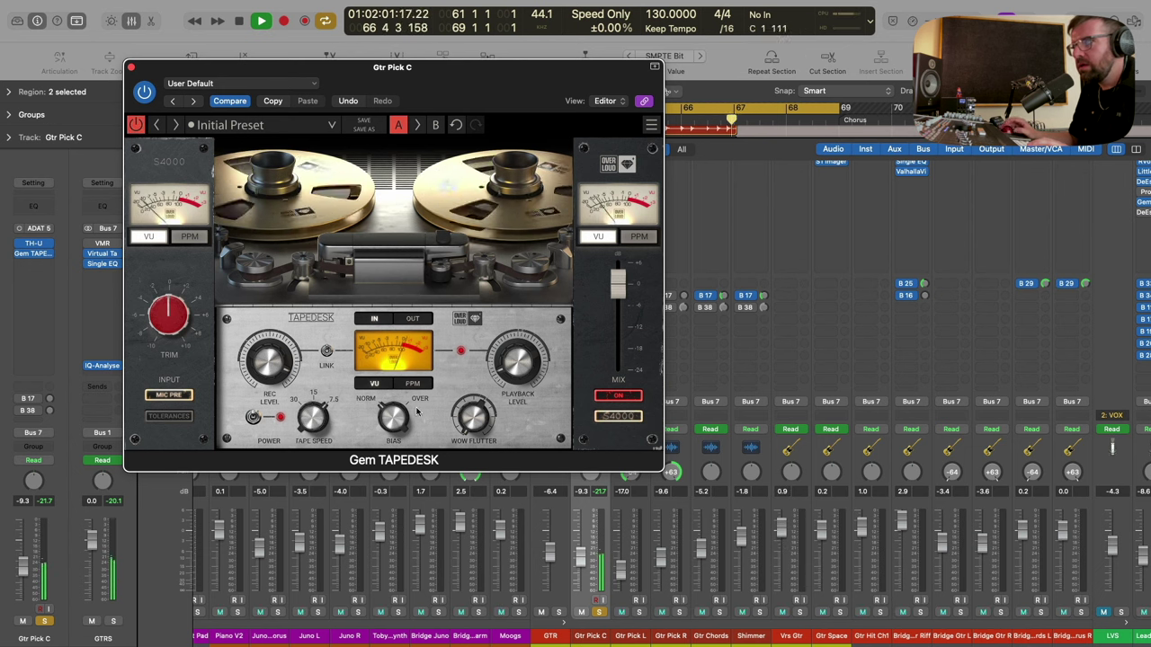
{"action": "left_click", "coordinate": [254, 418]}
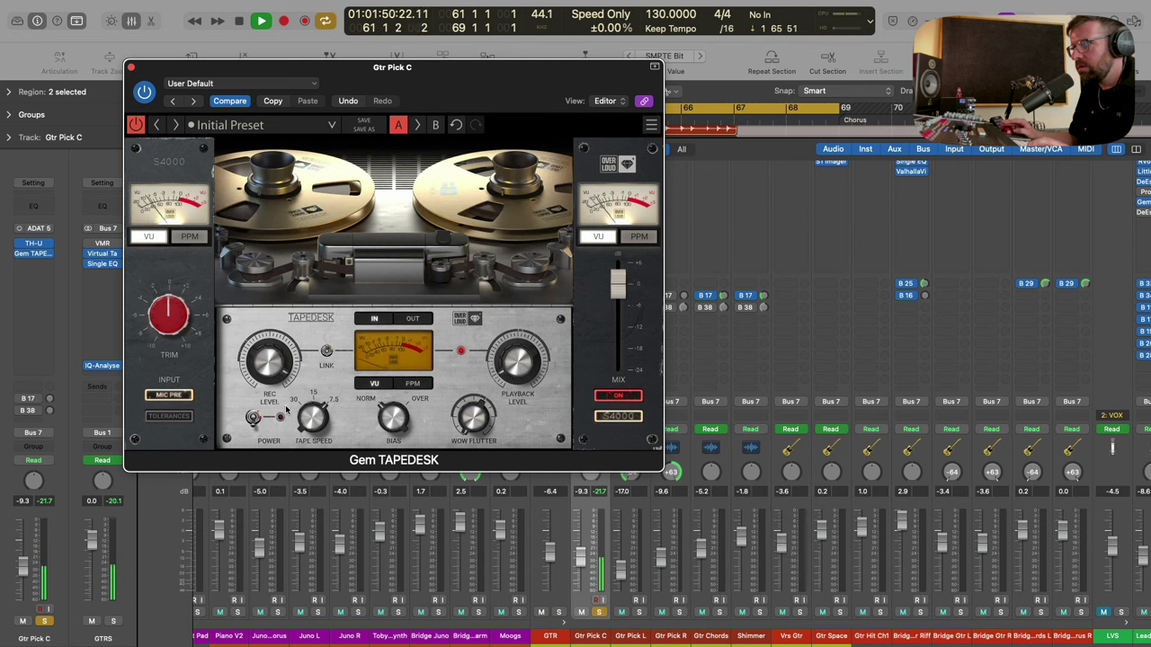
{"action": "left_click", "coordinate": [254, 418]}
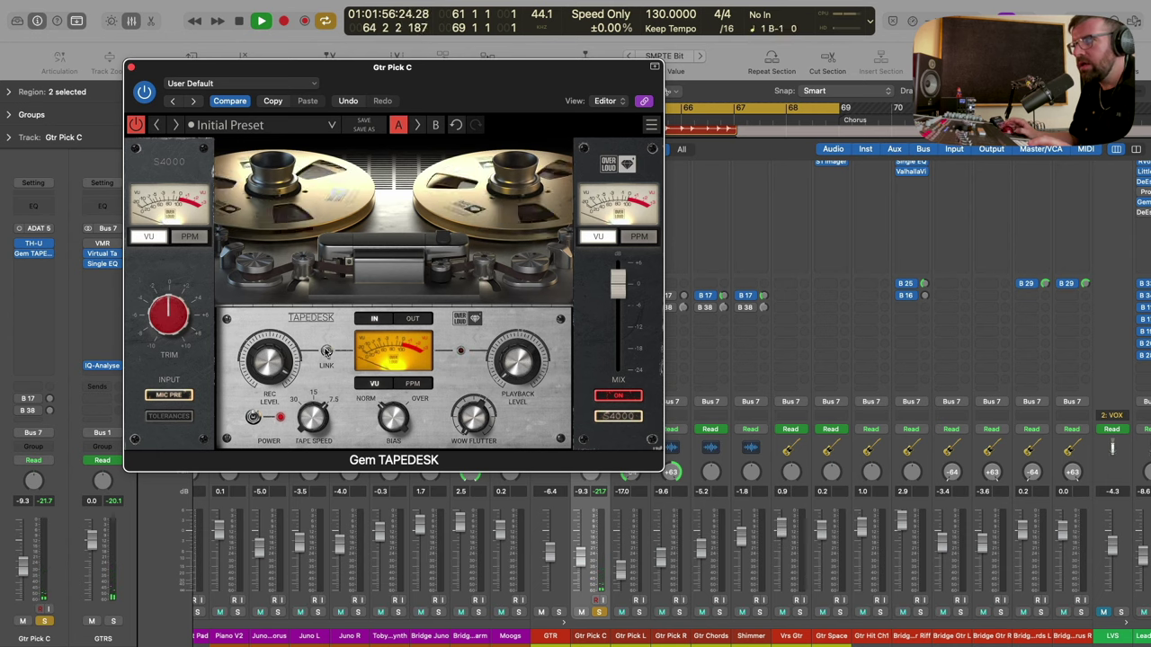
{"action": "left_click", "coordinate": [130, 67]}
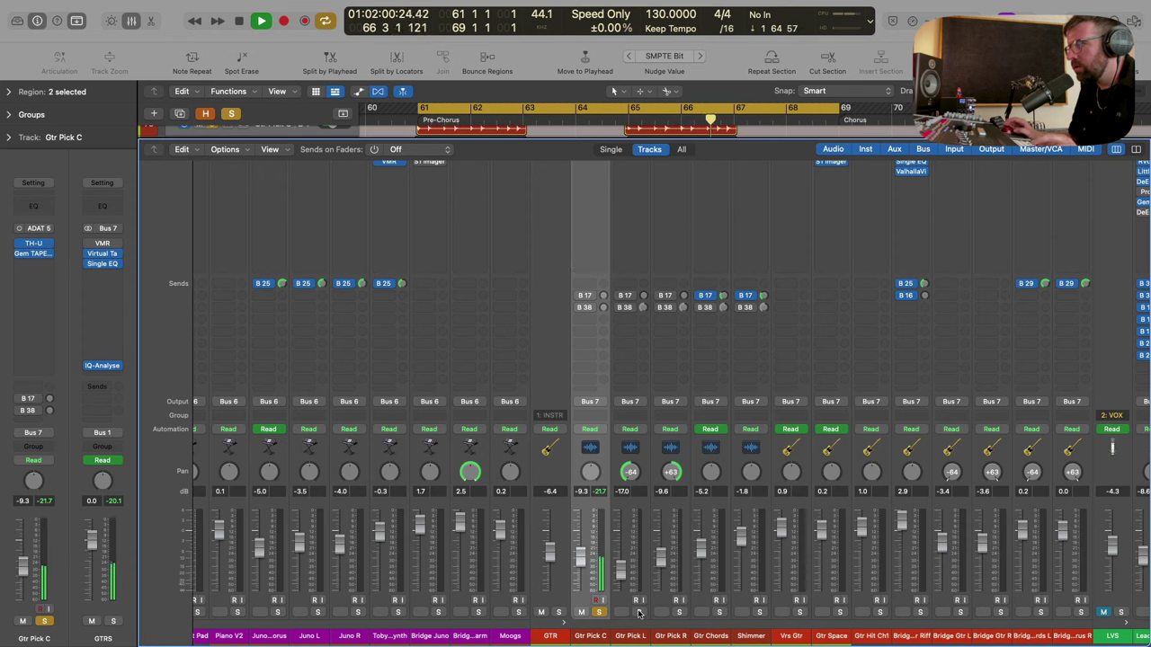
Insert Gem TAPEDESK in mono after TH-U on Gtr Pick L, adjust its record level, and copy the plug-in to Gtr Pick R.
{"action": "scroll", "coordinate": [639, 346], "scroll_direction": "up", "scroll_amount": 3}
{"action": "scroll", "coordinate": [639, 345], "scroll_direction": "up", "scroll_amount": 1}
{"action": "left_click", "coordinate": [623, 255]}
{"action": "mouse_move", "coordinate": [684, 283]}
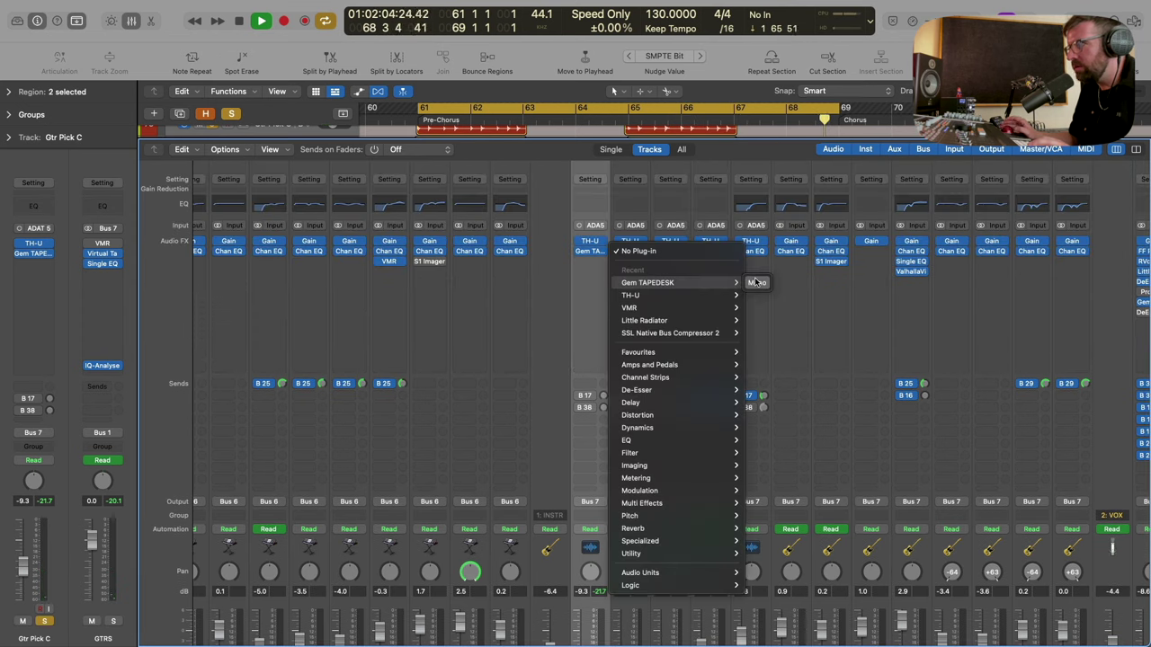
{"action": "left_click", "coordinate": [758, 282]}
{"action": "left_click_drag", "start_coordinate": [508, 449], "coordinate": [508, 442]}
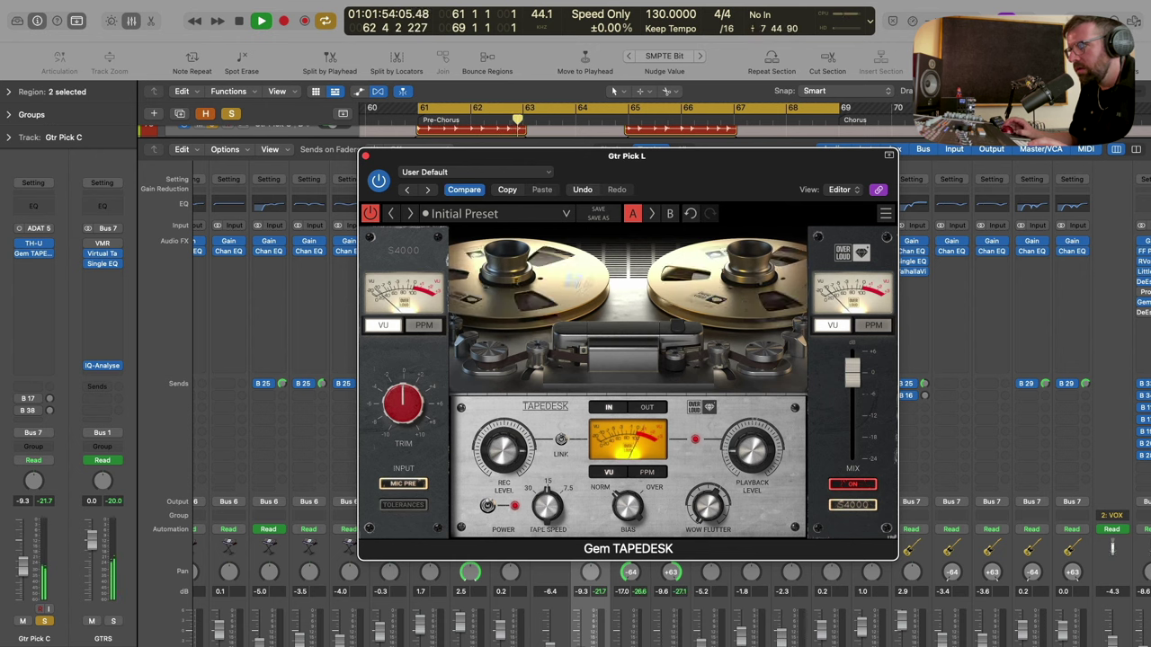
{"action": "left_click", "coordinate": [365, 155]}
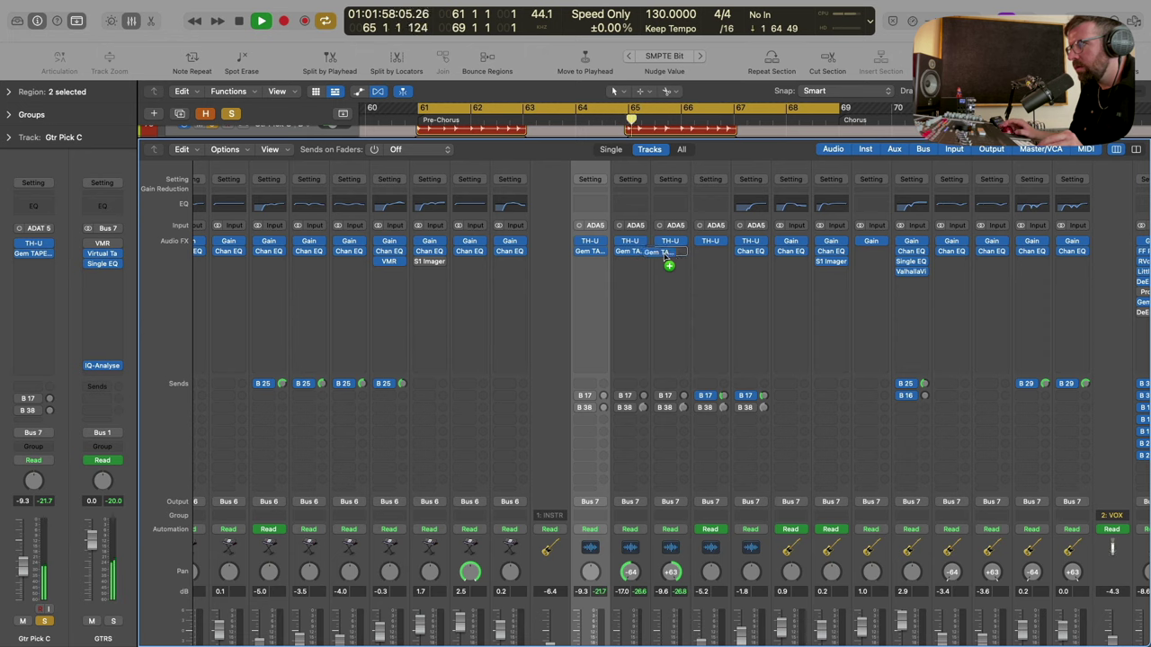
{"action": "scroll", "coordinate": [667, 374], "scroll_direction": "down", "scroll_amount": 4}
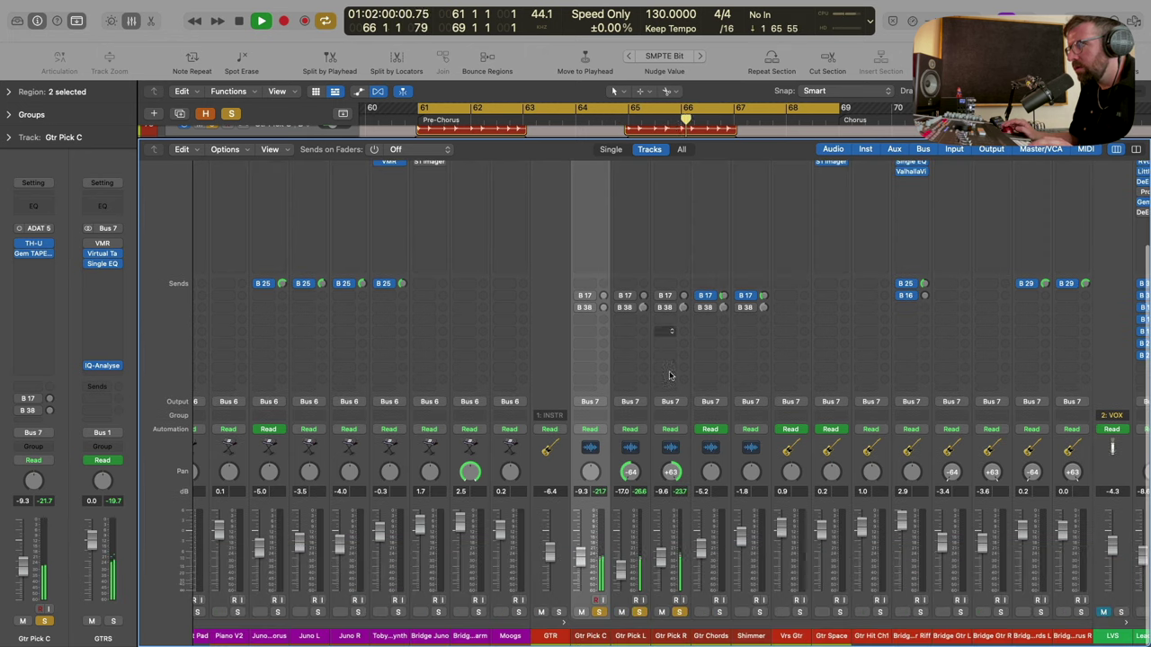
Clear the solos, select the three Gtr Pick tracks, and compare their TH-U and TAPEDESK plug-ins bypassed and active during playback.
{"action": "left_click", "coordinate": [637, 613], "text": "alt"}
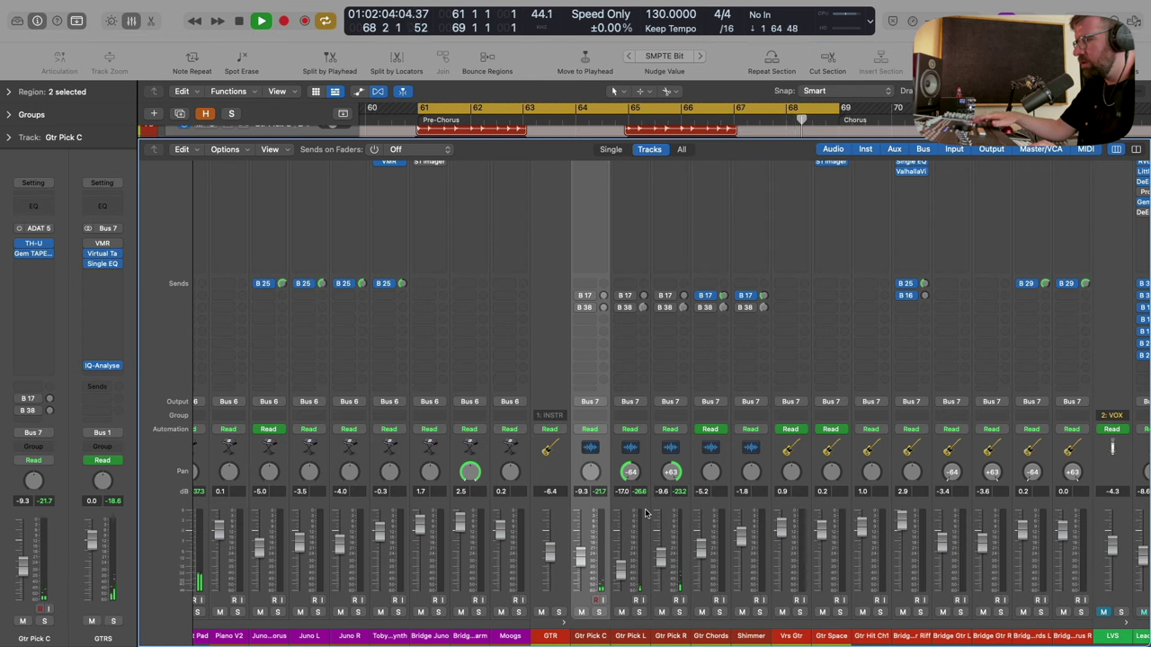
{"action": "left_click", "coordinate": [674, 636], "text": "shift"}
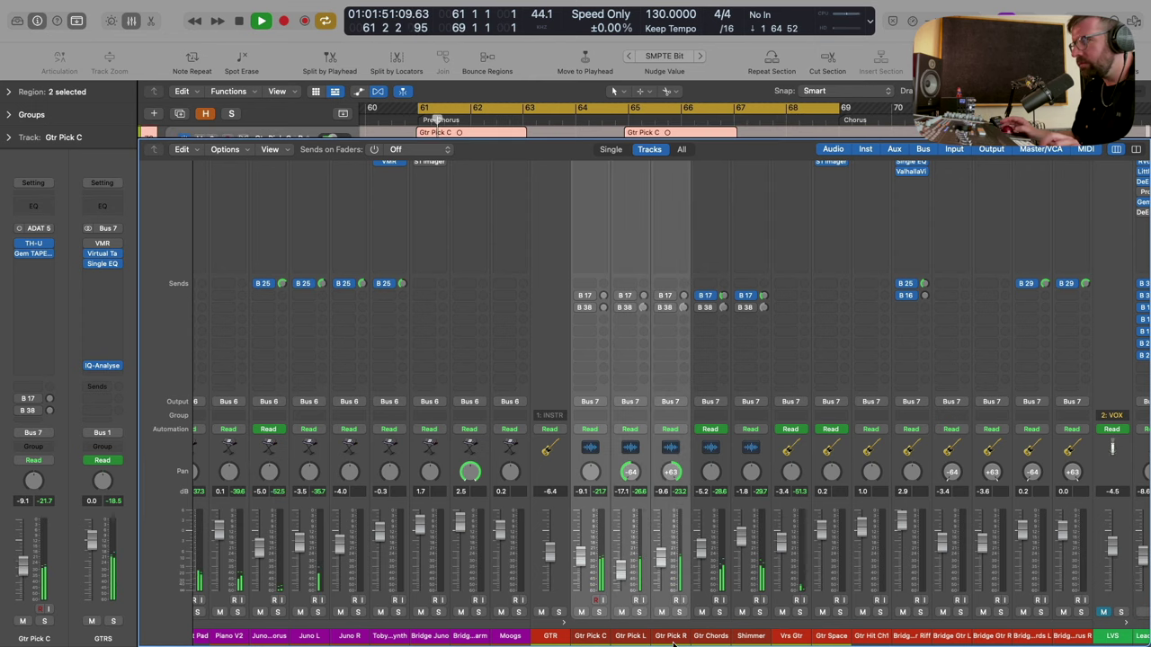
{"action": "scroll", "coordinate": [680, 432], "scroll_direction": "up", "scroll_amount": 4}
{"action": "left_click", "coordinate": [660, 257]}
{"action": "left_click", "coordinate": [659, 255]}
{"action": "left_click", "coordinate": [659, 251]}
{"action": "left_click", "coordinate": [659, 242]}
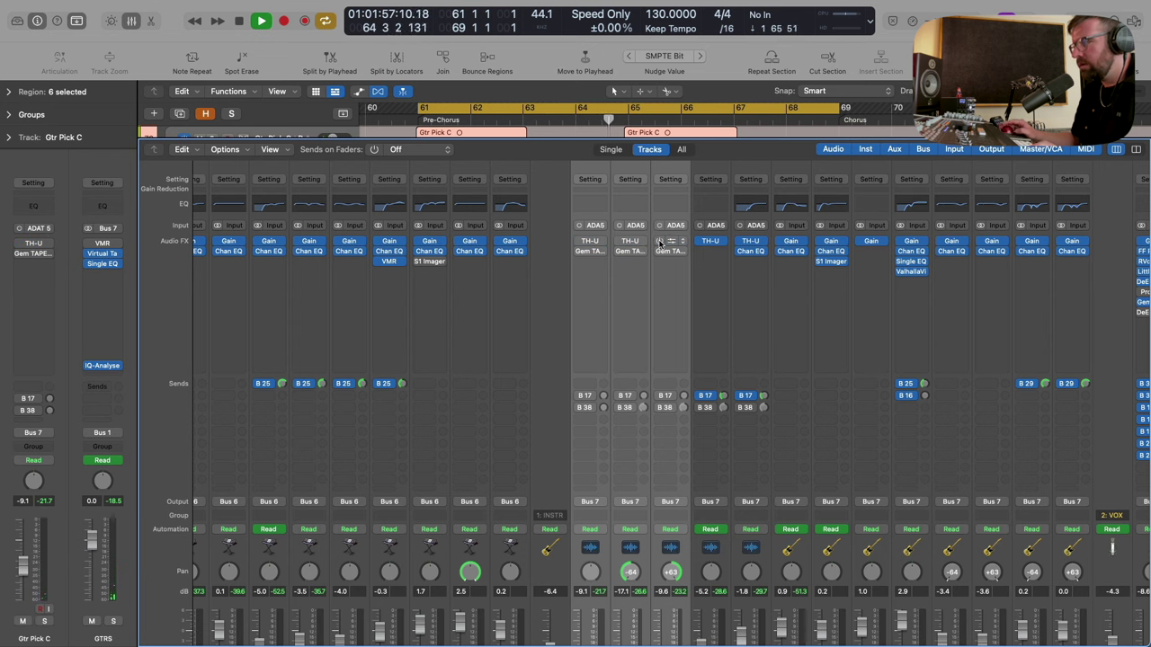
{"action": "left_click", "coordinate": [659, 242]}
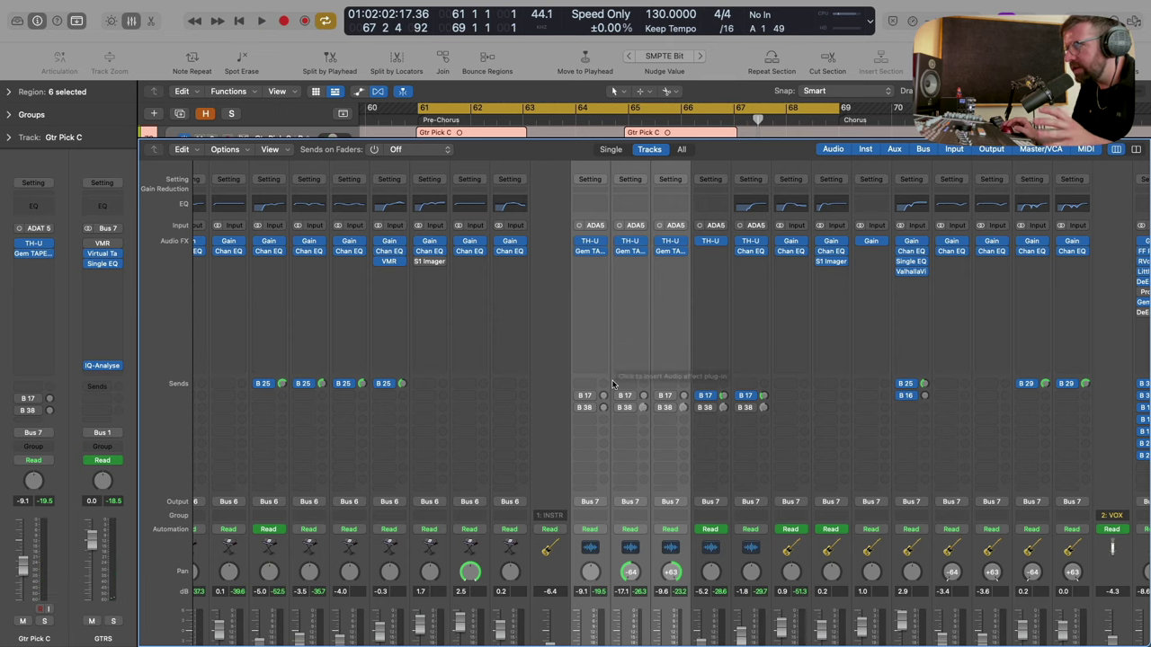
Raise the Bus 17 sends on the three Gtr Pick tracks, then bring Gtr Pick L and R to about -16.6 dB.
{"action": "scroll", "coordinate": [609, 382], "scroll_direction": "down", "scroll_amount": 1}
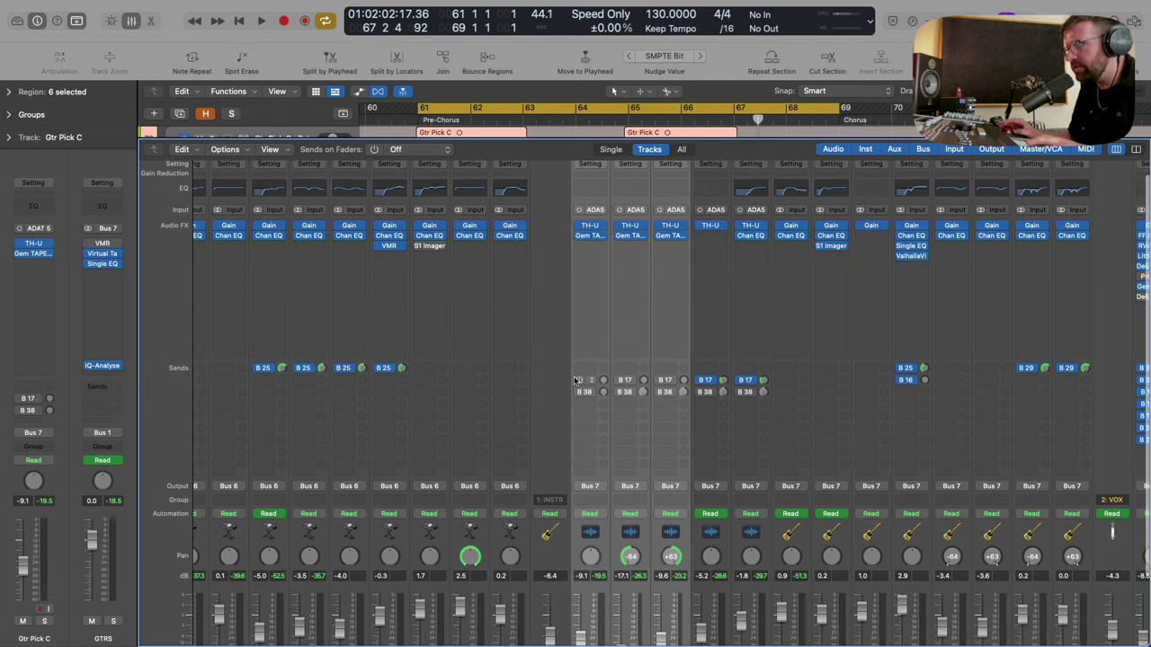
{"action": "left_click_drag", "start_coordinate": [604, 381], "coordinate": [604, 392]}
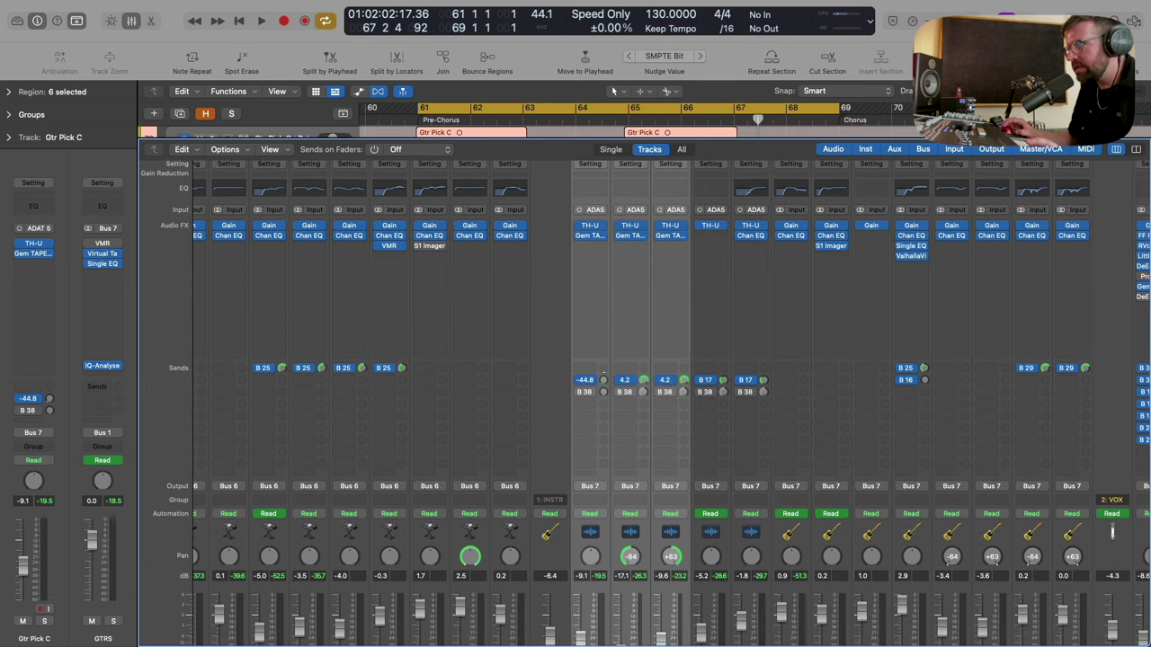
{"action": "scroll", "coordinate": [650, 629], "scroll_direction": "down", "scroll_amount": 5}
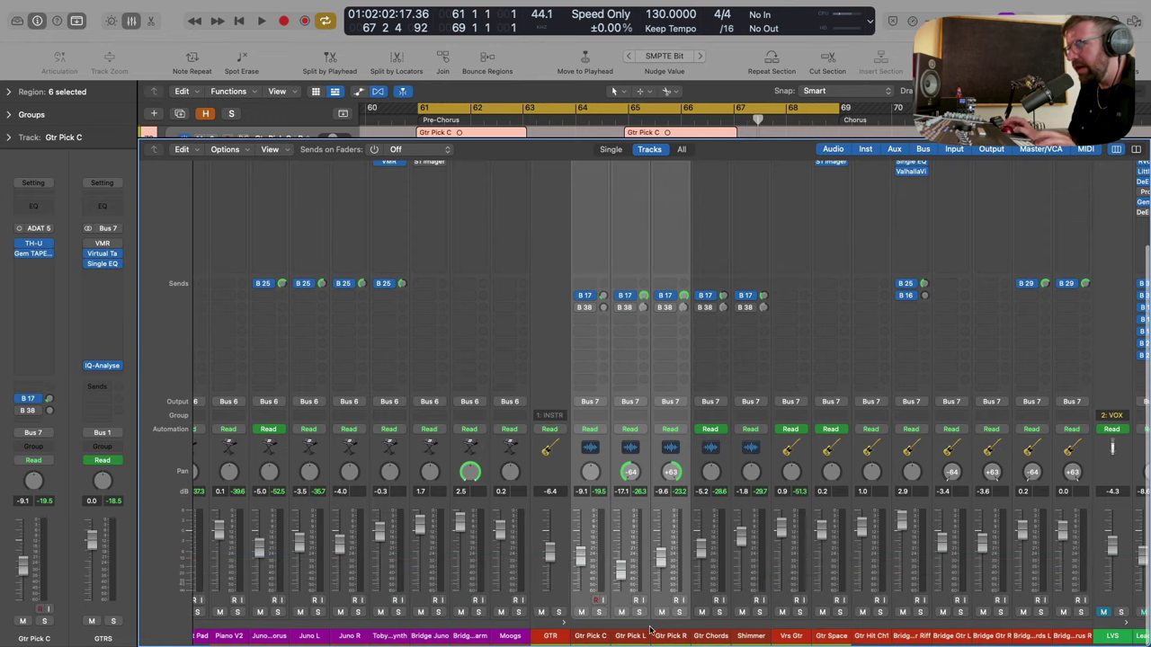
{"action": "left_click", "coordinate": [629, 637]}
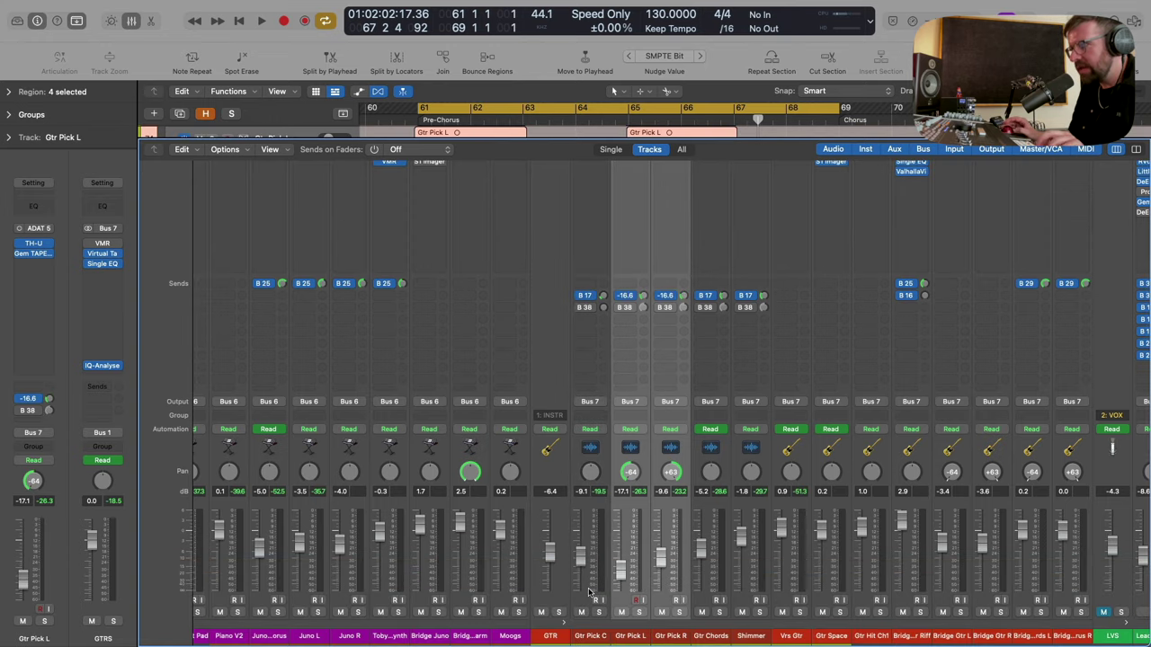
Solo the three Gtr Pick tracks, set their Bus 17 sends to about -22 dB for C and -12.8 dB for L and R, and unsolo them.
{"action": "left_click", "coordinate": [597, 633], "text": "shift"}
{"action": "key", "text": "s"}
{"action": "key", "text": "space"}
{"action": "left_click_drag", "start_coordinate": [602, 301], "coordinate": [602, 296]}
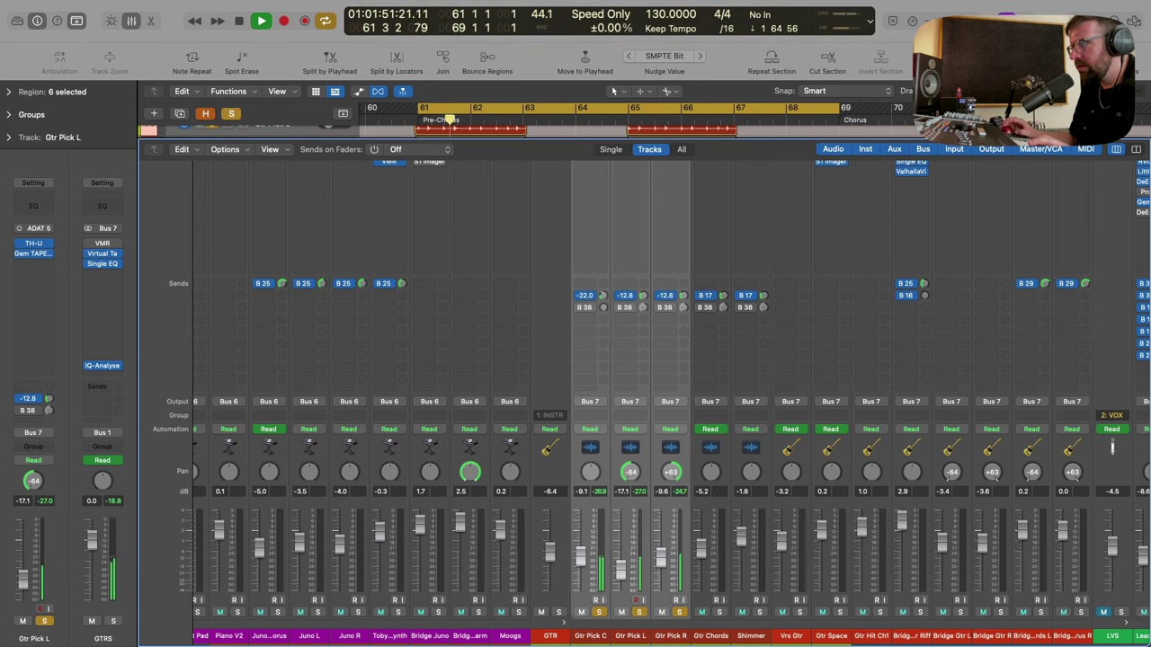
{"action": "left_click", "coordinate": [620, 297]}
{"action": "key", "text": "space"}
{"action": "key", "text": "space"}
{"action": "left_click", "coordinate": [639, 612]}
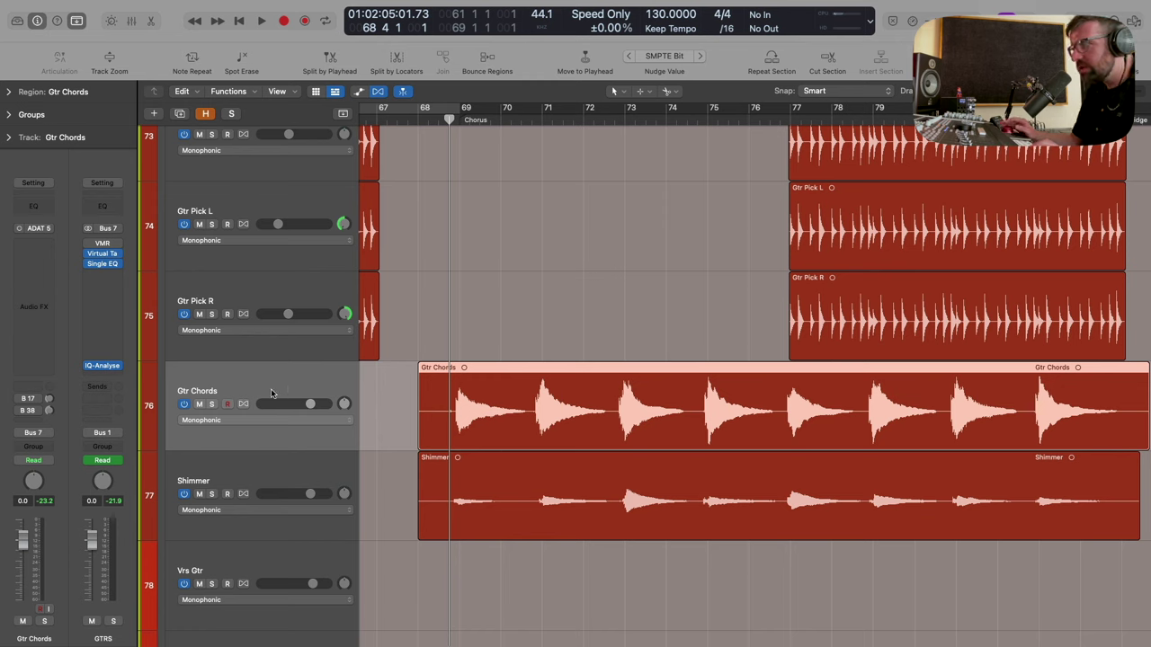
Listen to the raw Gtr Chords track soloed in the chorus, then unsolo it.
{"action": "key", "text": "s"}
{"action": "key", "text": "space"}
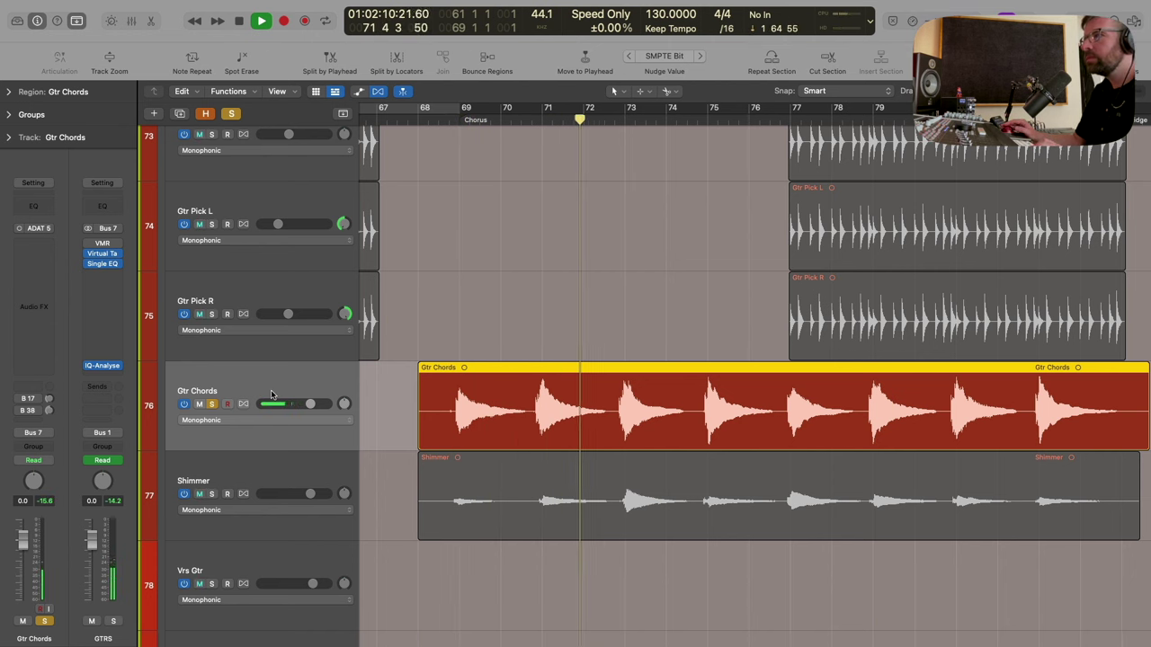
{"action": "key", "text": "space"}
{"action": "key", "text": "s"}
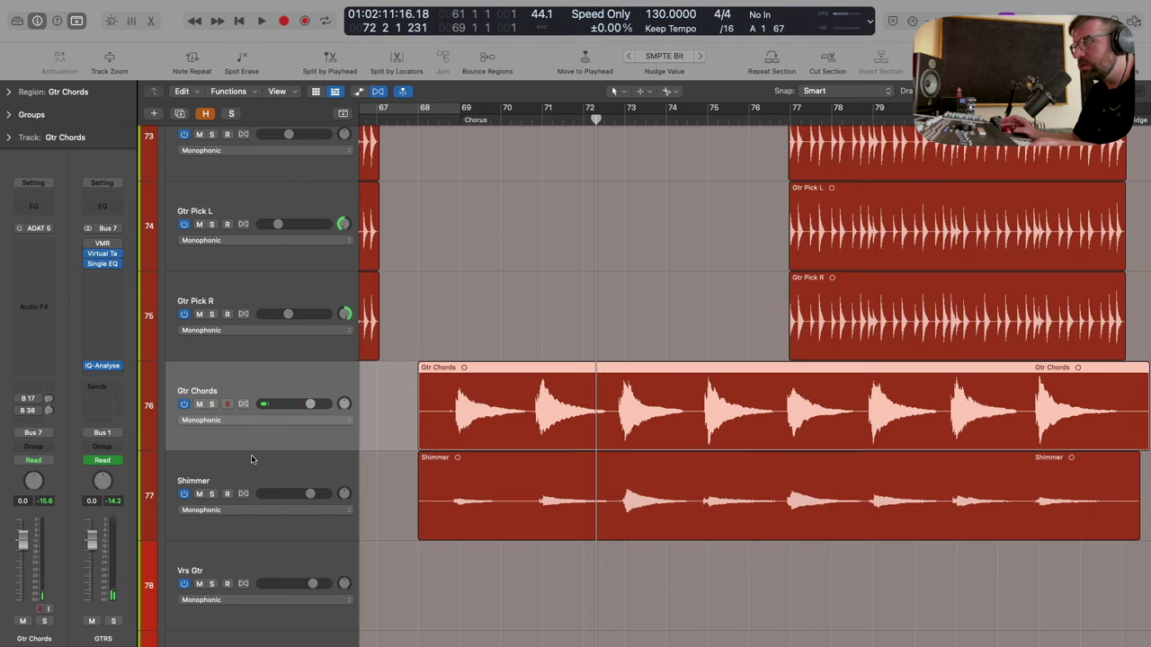
Listen to the Shimmer track soloed from the start of the chorus, then unsolo it.
{"action": "left_click", "coordinate": [252, 459]}
{"action": "key", "text": "s"}
{"action": "key", "text": "space"}
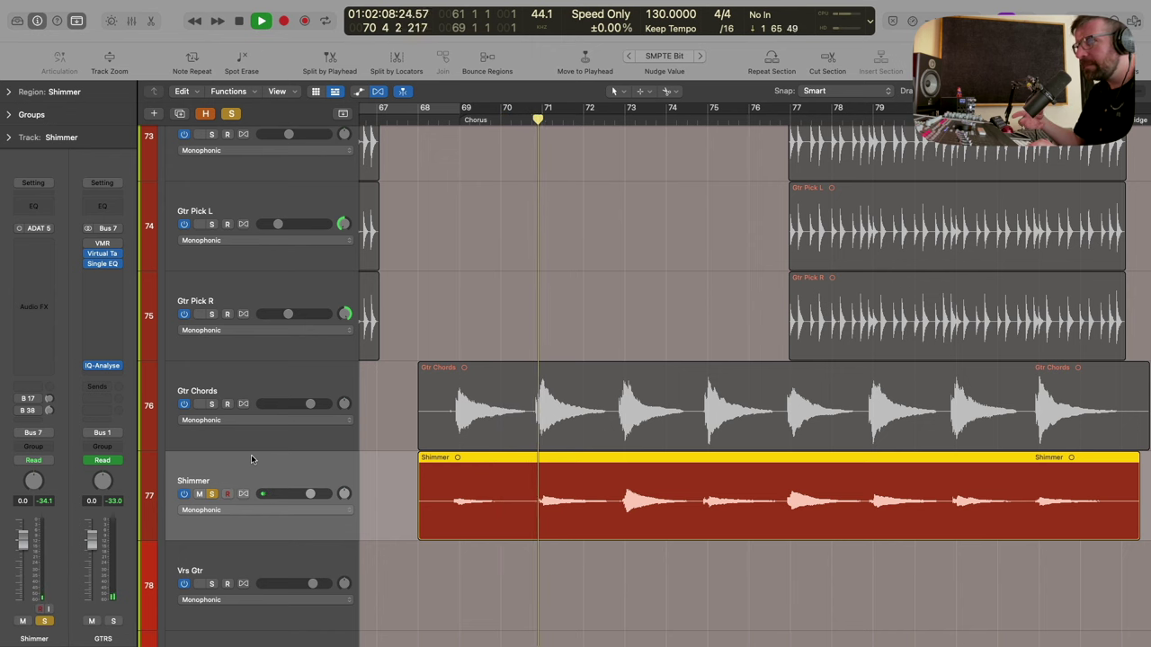
{"action": "key", "text": "space"}
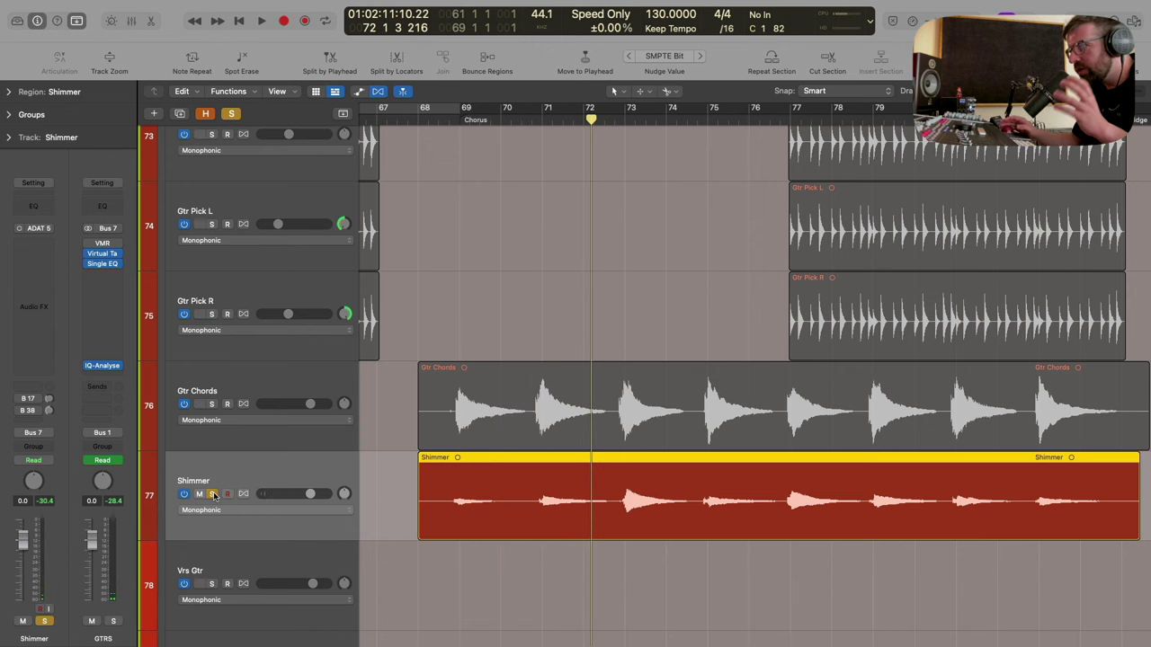
{"action": "left_click", "coordinate": [213, 495]}
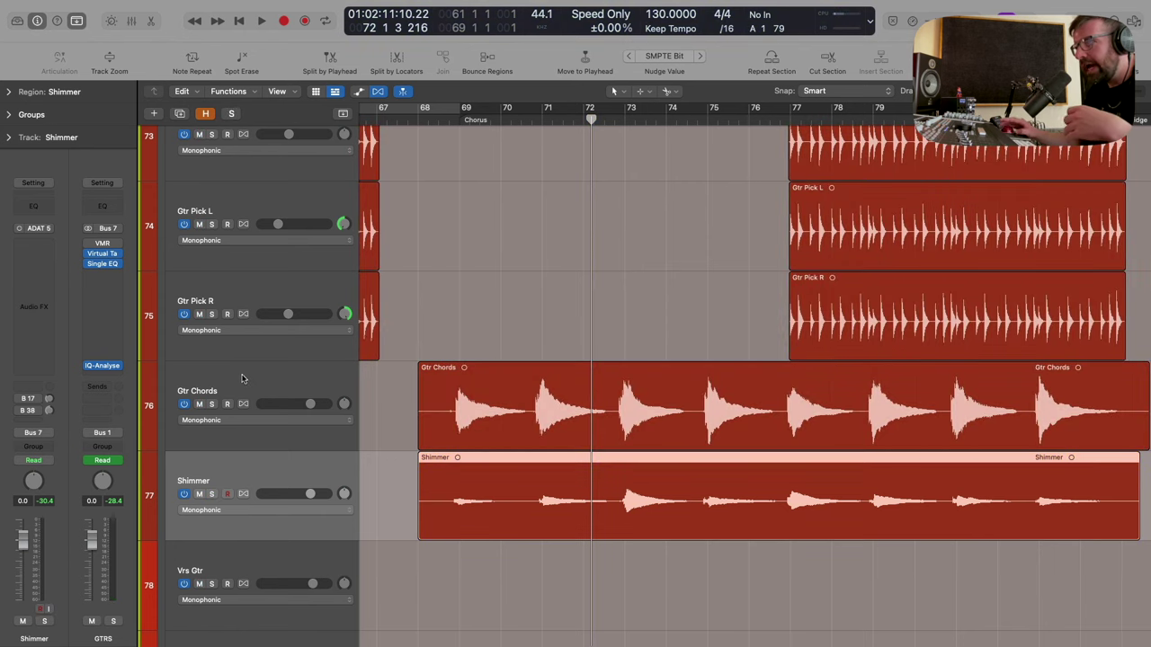
Solo Gtr Chords and insert TH-U as a Mono->Stereo plug-in in its first audio effect slot.
{"action": "left_click", "coordinate": [241, 379]}
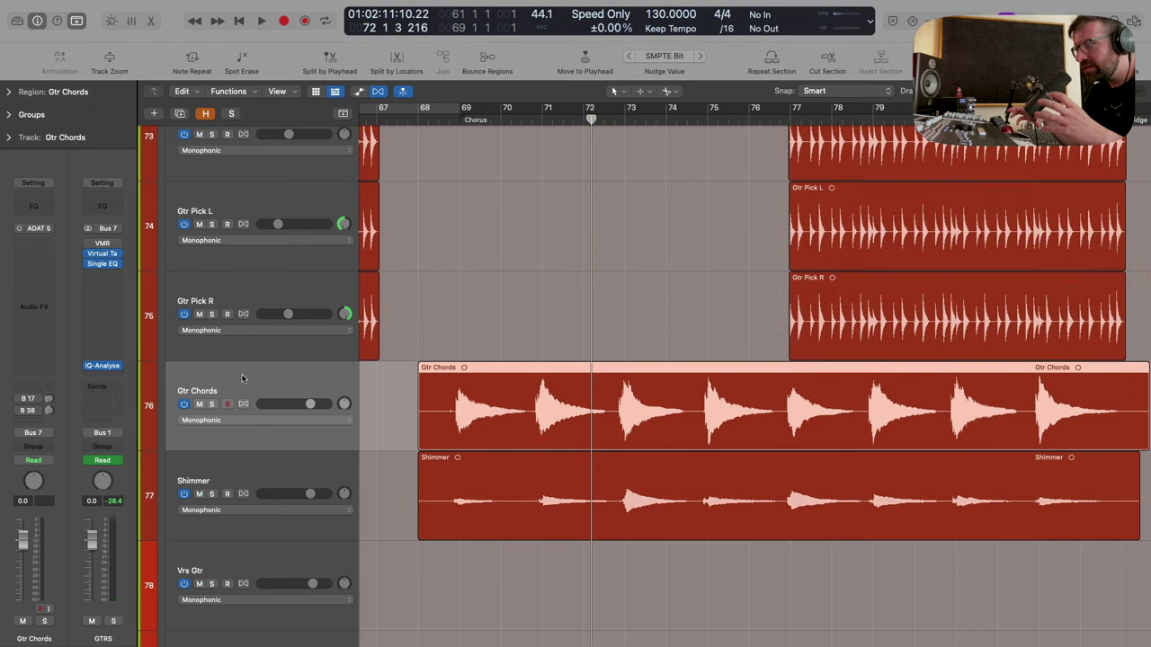
{"action": "left_click", "coordinate": [266, 461]}
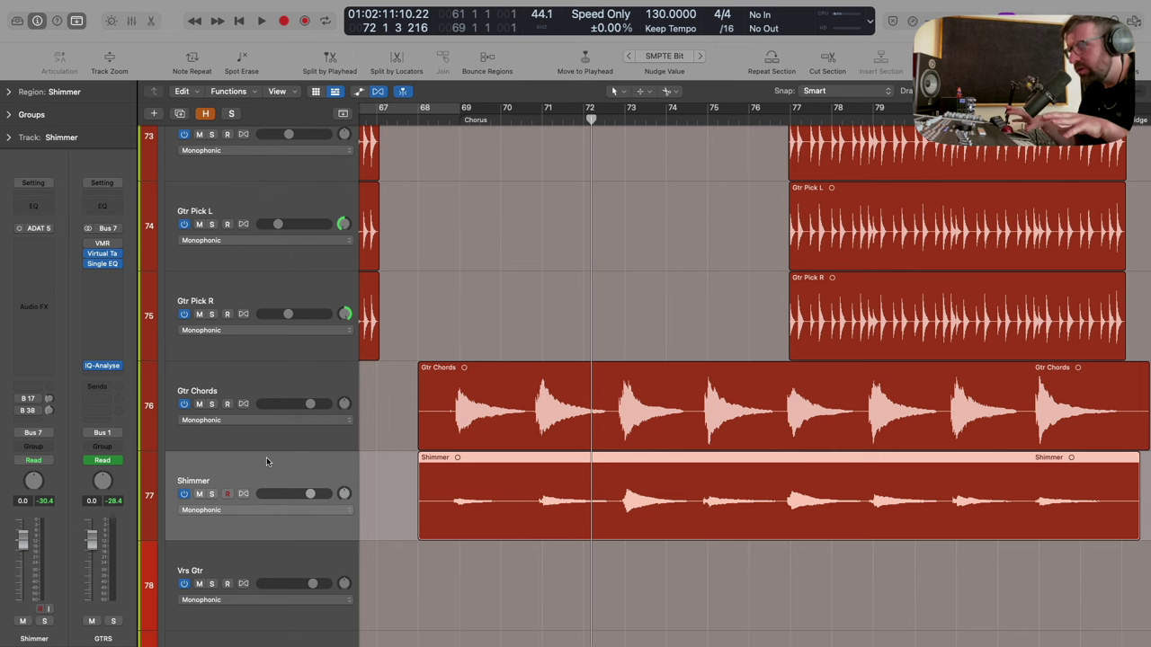
{"action": "left_click", "coordinate": [244, 384]}
{"action": "key", "text": "s"}
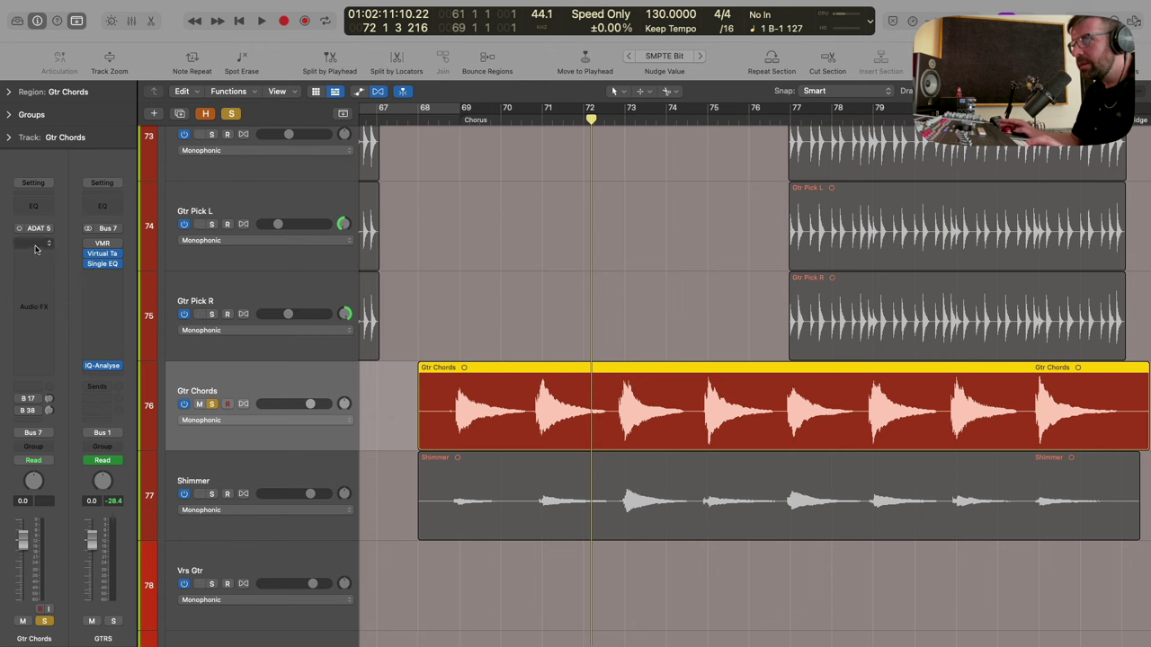
{"action": "left_click", "coordinate": [44, 263]}
{"action": "mouse_move", "coordinate": [62, 274]}
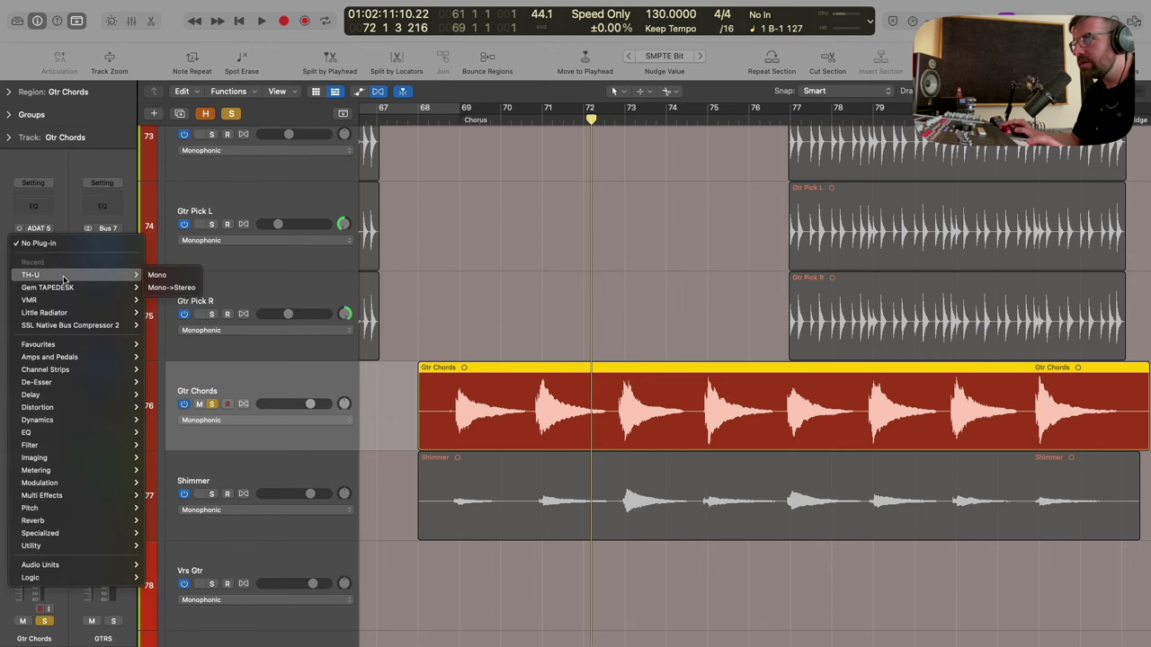
{"action": "left_click", "coordinate": [170, 288]}
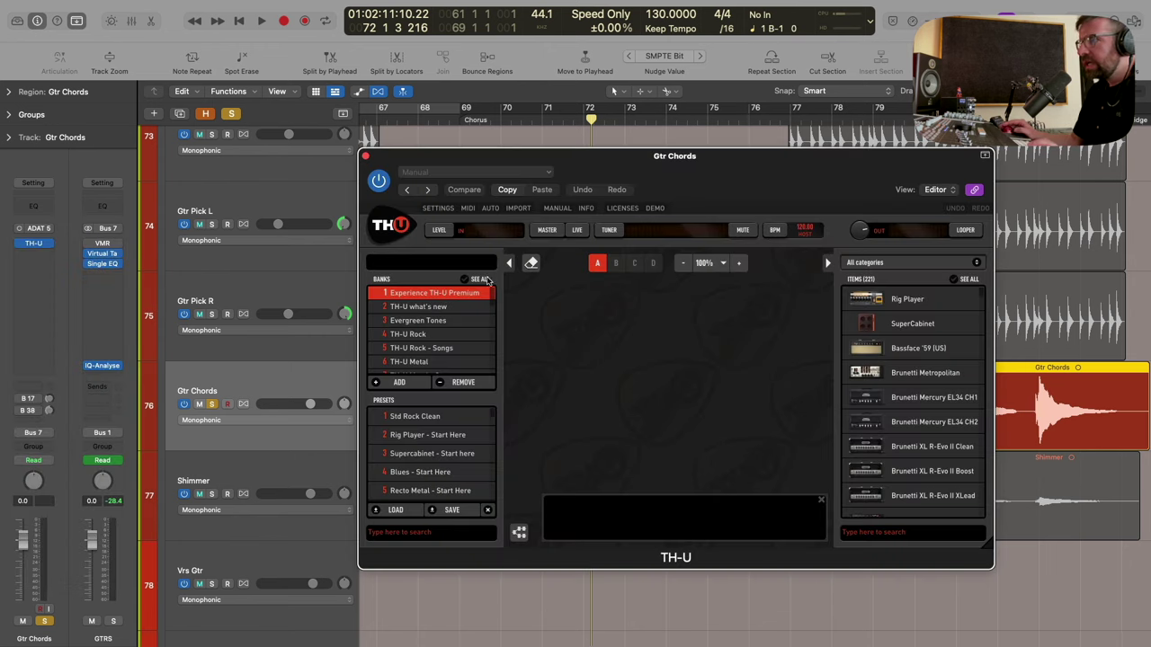
Hide TH-U's preset browser, enlarge its window, and add the Top30 (UK) Bright amp with its cabinet to the rig.
{"action": "left_click", "coordinate": [509, 263]}
{"action": "left_click_drag", "start_coordinate": [558, 156], "coordinate": [275, 126]}
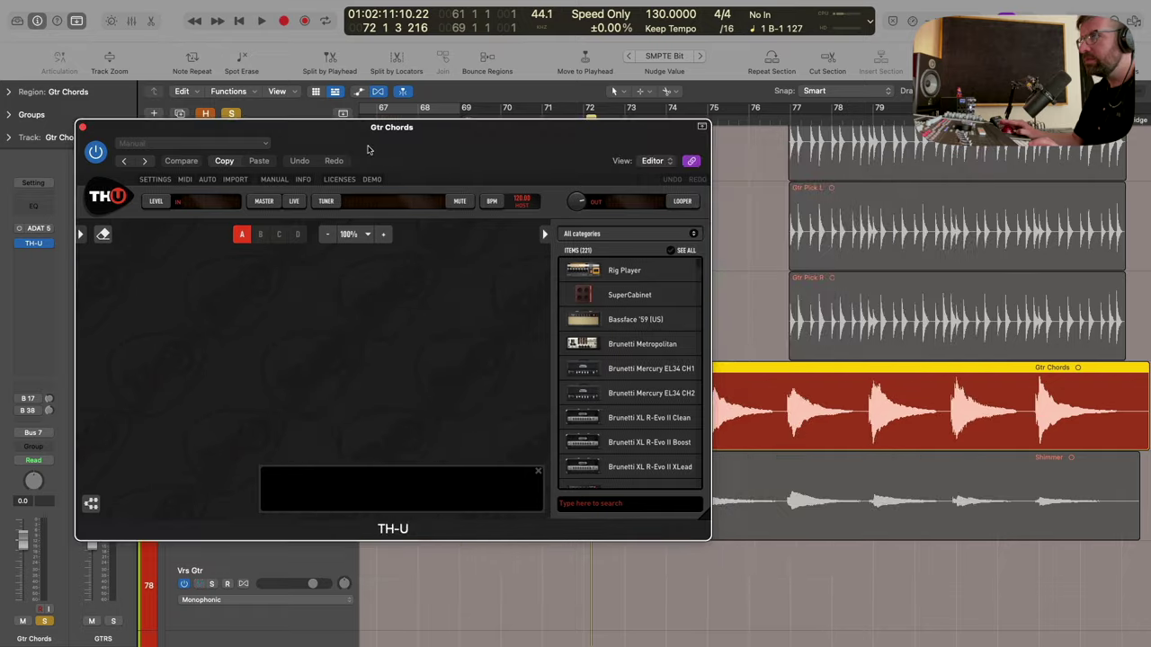
{"action": "left_click_drag", "start_coordinate": [707, 516], "coordinate": [996, 606]}
{"action": "scroll", "coordinate": [935, 364], "scroll_direction": "down", "scroll_amount": 3}
{"action": "scroll", "coordinate": [935, 364], "scroll_direction": "down", "scroll_amount": 15}
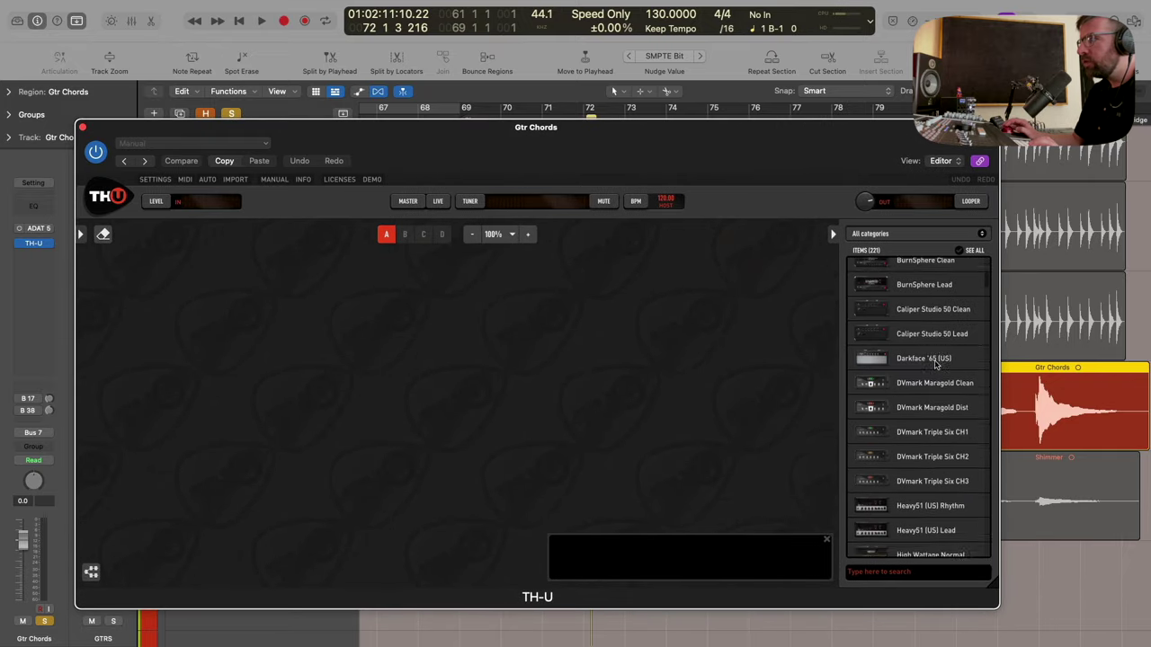
{"action": "scroll", "coordinate": [935, 365], "scroll_direction": "down", "scroll_amount": 15}
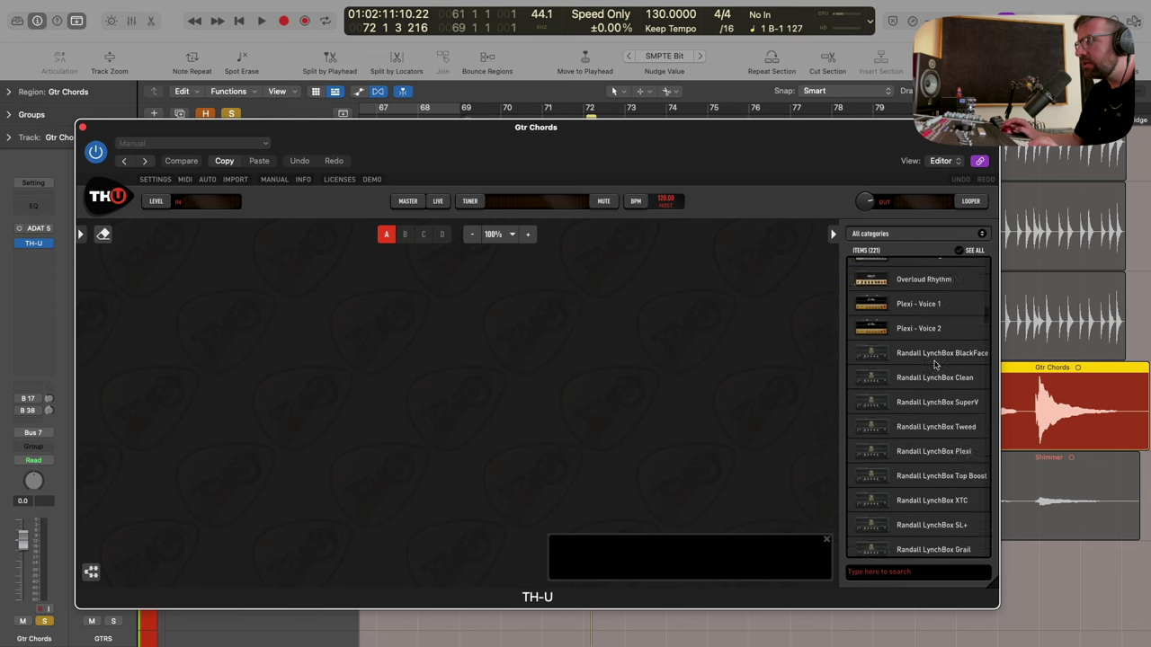
{"action": "scroll", "coordinate": [935, 364], "scroll_direction": "down", "scroll_amount": 8}
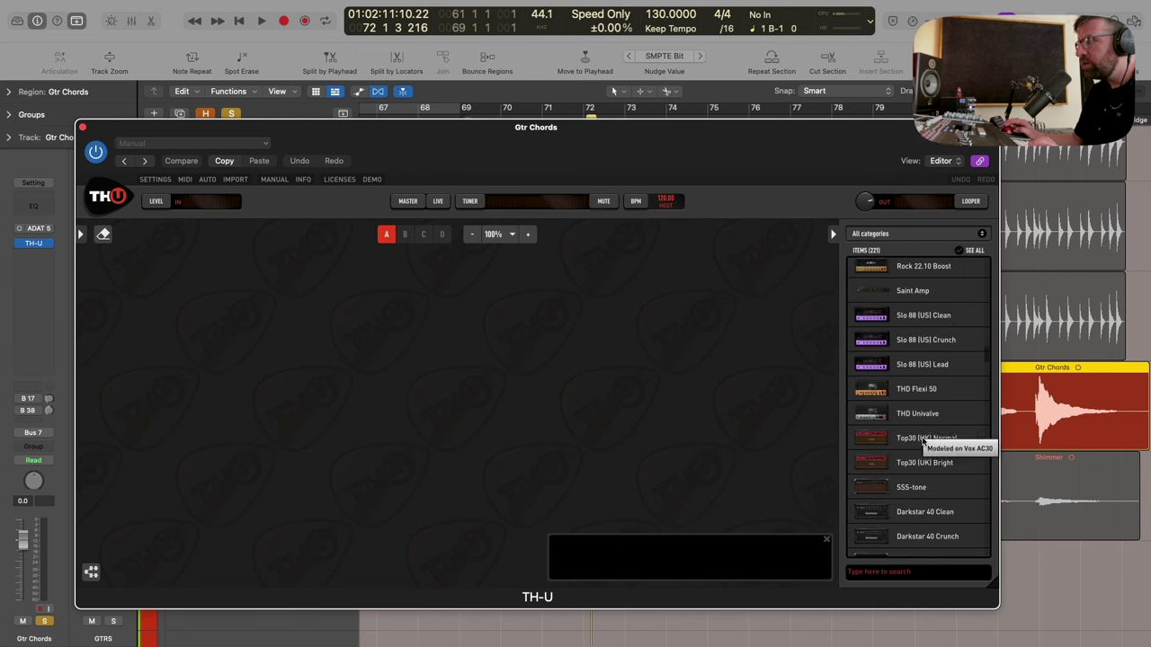
{"action": "left_click_drag", "start_coordinate": [922, 474], "coordinate": [395, 416]}
{"action": "left_click", "coordinate": [344, 434]}
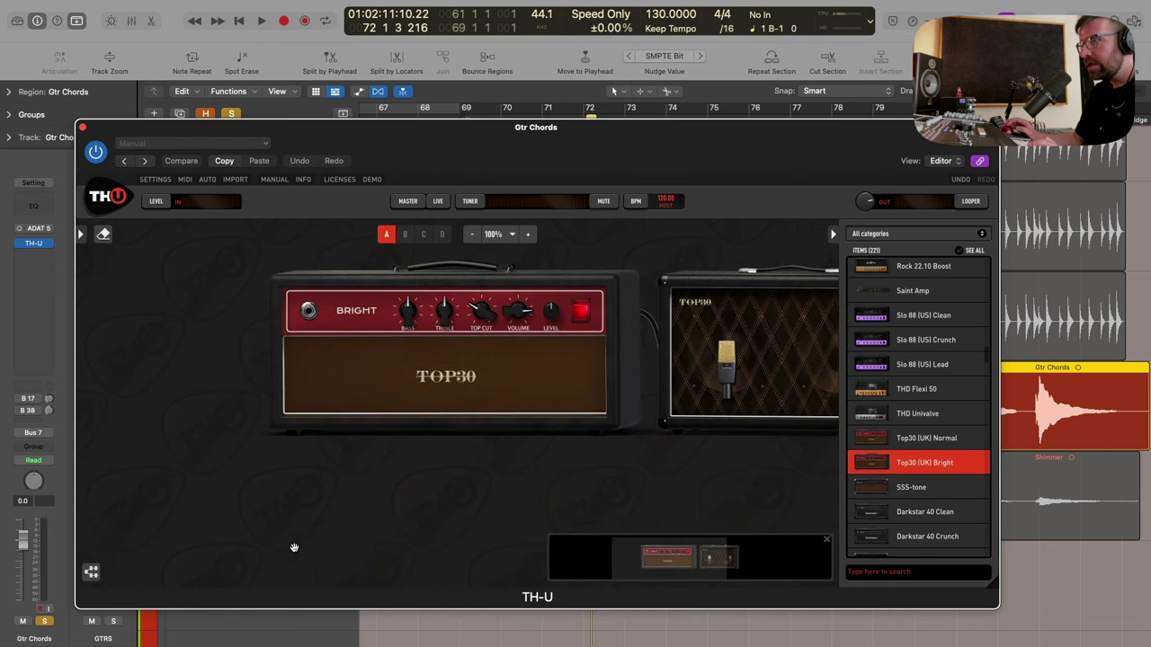
Adjust the Top30 amp's volume and set its level to -2.6 dB while playing the soloed chords.
{"action": "key", "text": "space"}
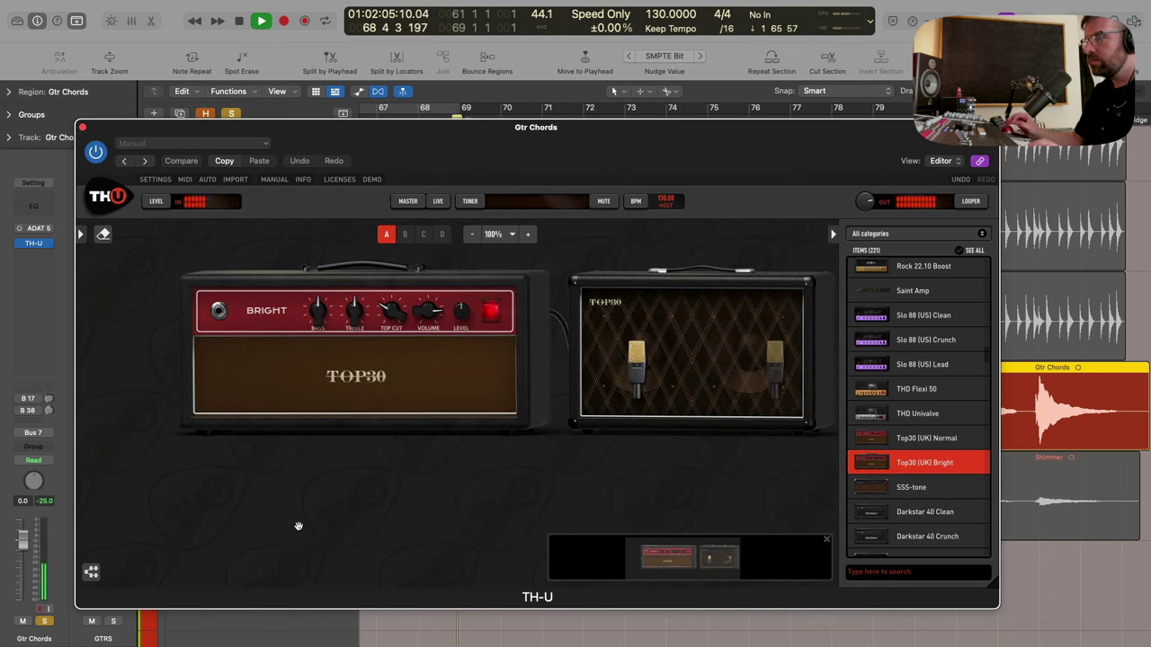
{"action": "left_click_drag", "start_coordinate": [431, 316], "coordinate": [431, 334]}
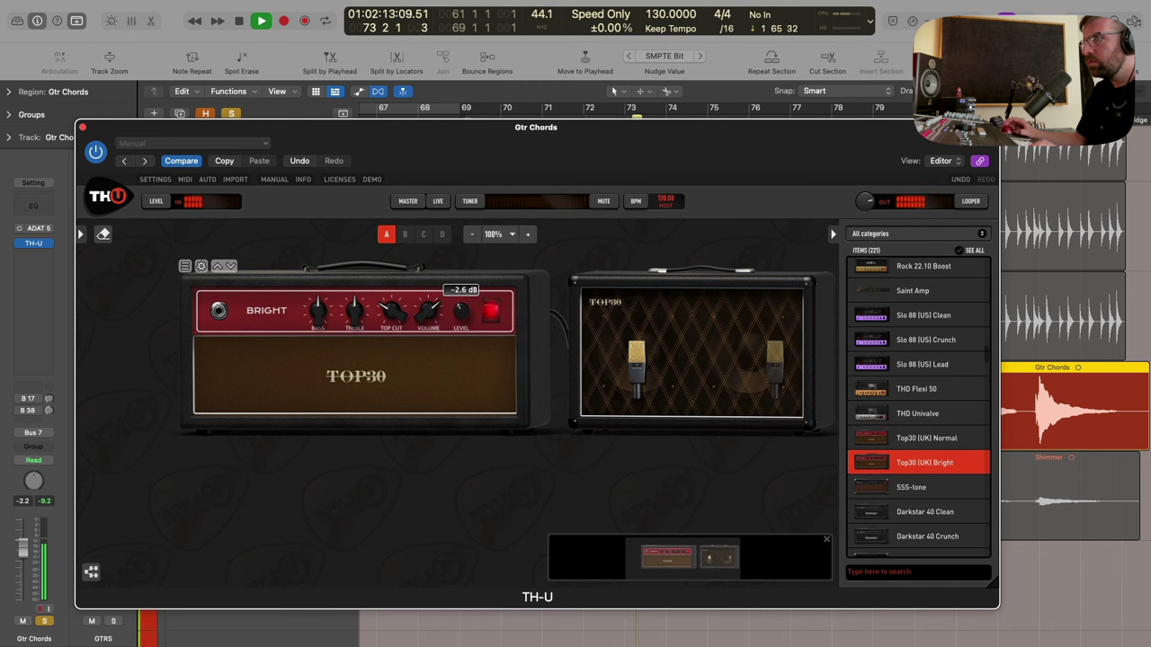
{"action": "key", "text": "space"}
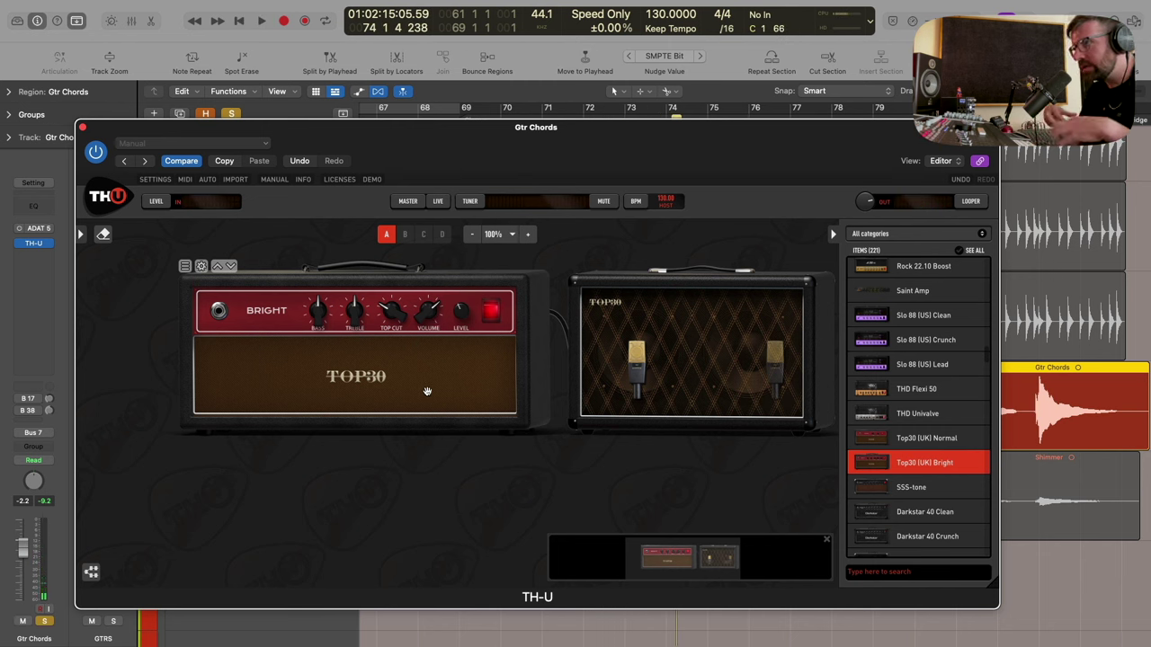
Change the Top30 cabinet's left microphone to American57 [D] and set the amp volume to about 7.67 during playback.
{"action": "left_click", "coordinate": [640, 362]}
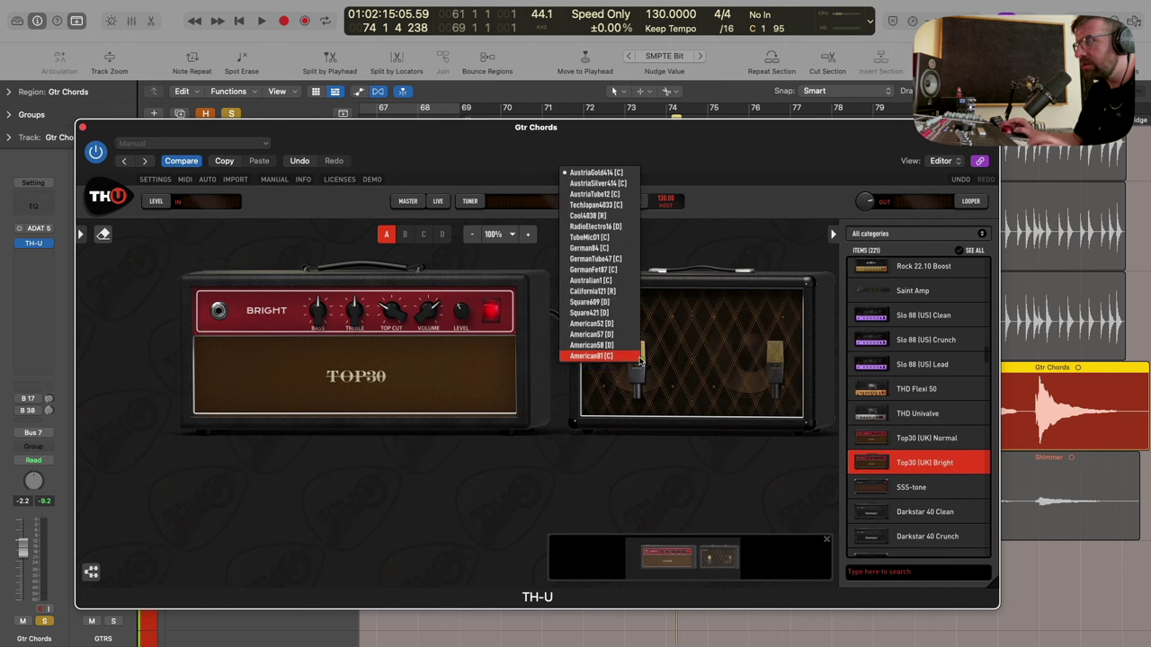
{"action": "left_click", "coordinate": [594, 334]}
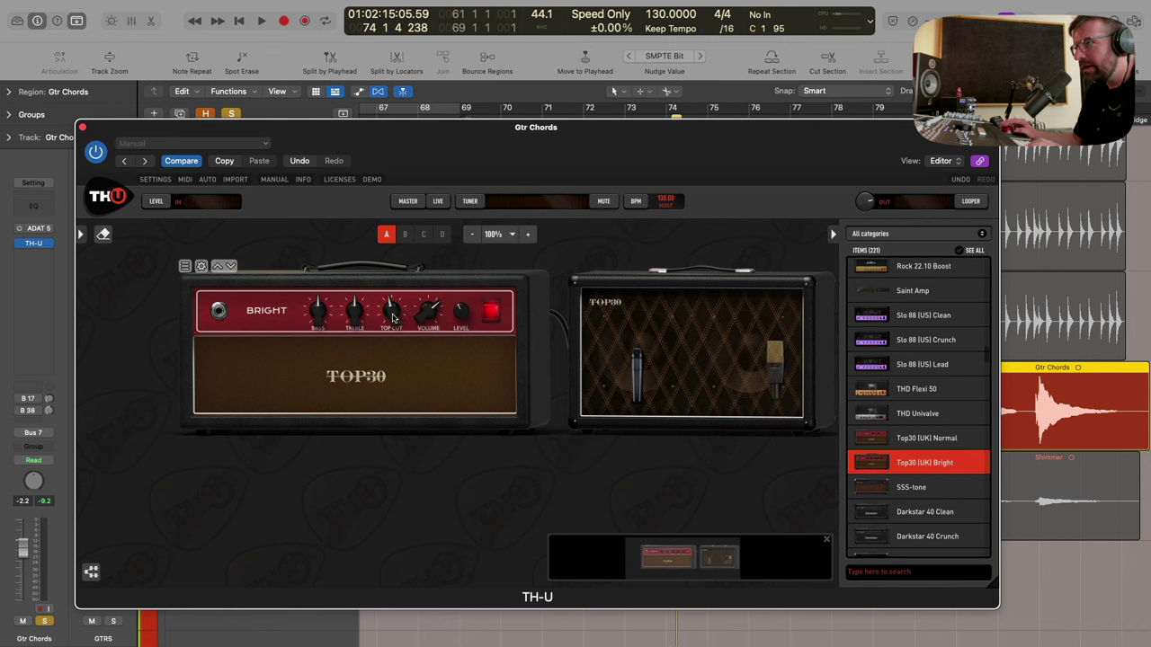
{"action": "key", "text": "space"}
{"action": "mouse_move", "coordinate": [429, 311]}
{"action": "left_click_drag", "start_coordinate": [429, 311], "coordinate": [429, 305]}
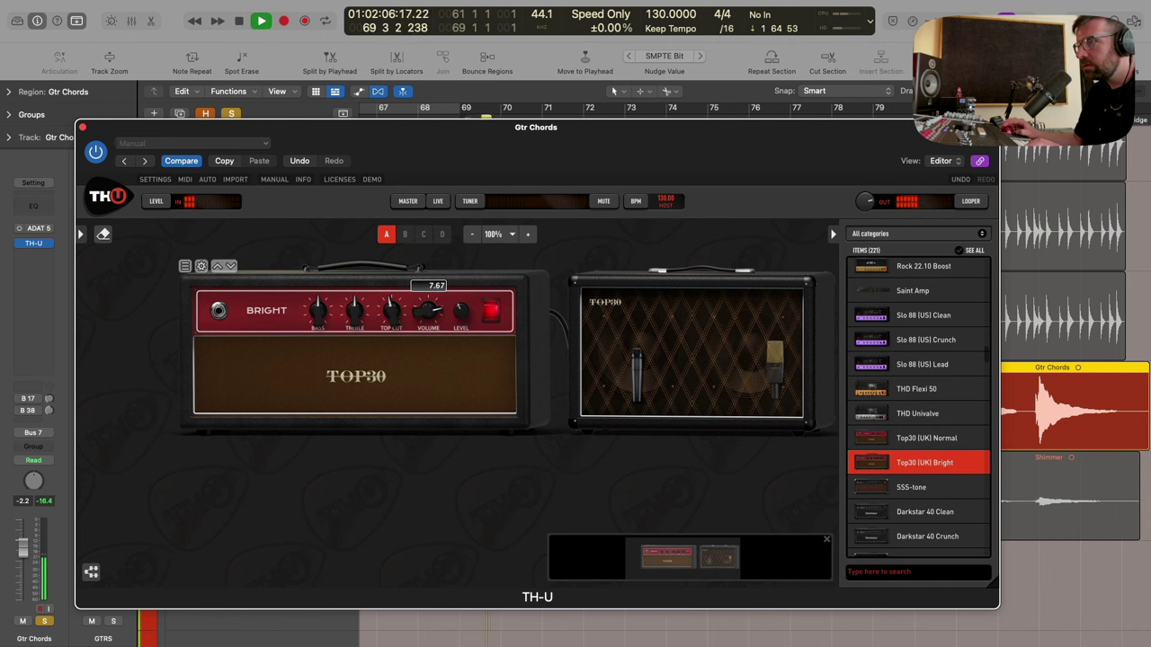
Fine-tune the Top30 Bright amp's tone knobs while playing the soloed chords, and stop playback.
{"action": "left_click_drag", "start_coordinate": [425, 314], "coordinate": [390, 315]}
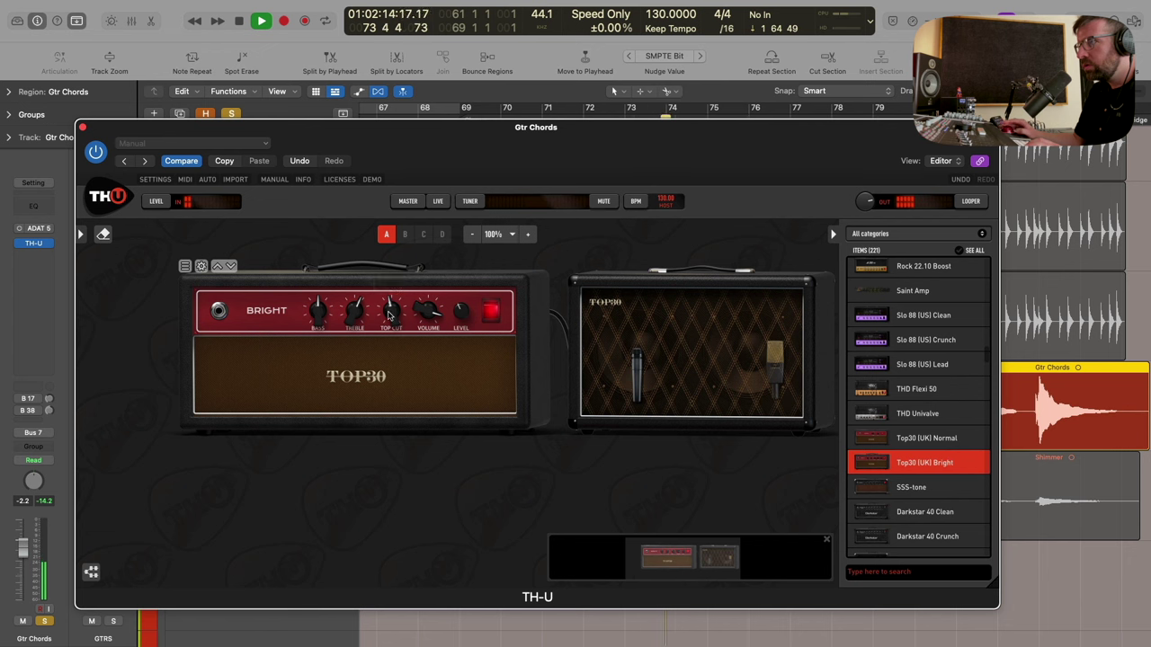
{"action": "mouse_move", "coordinate": [711, 315]}
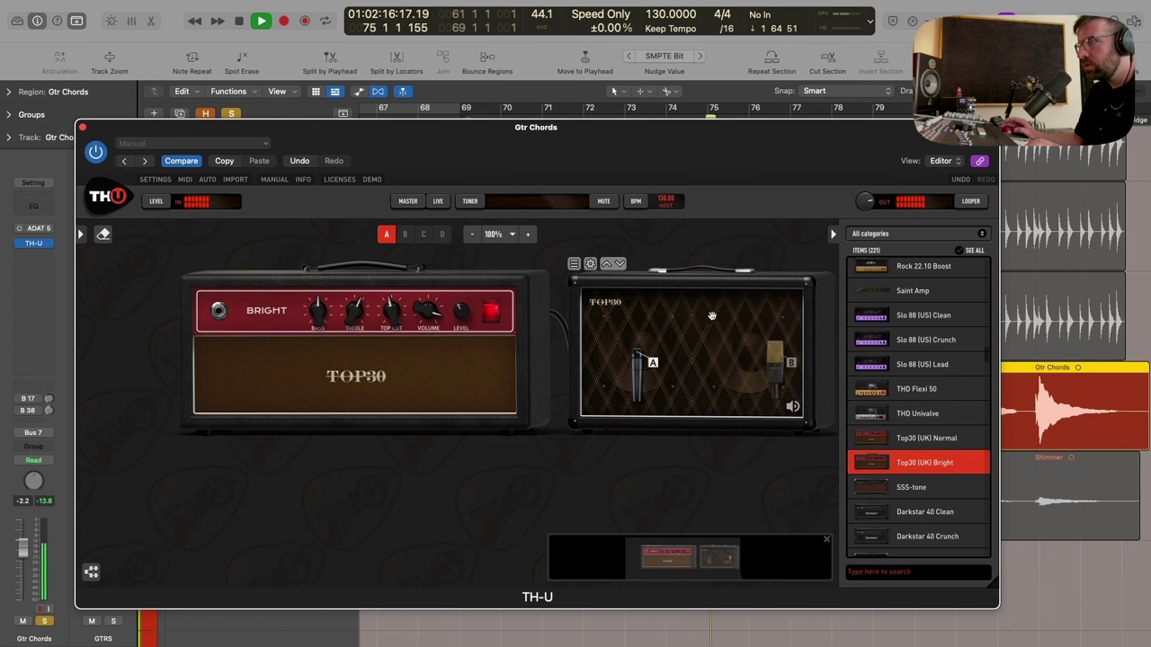
{"action": "key", "text": "space"}
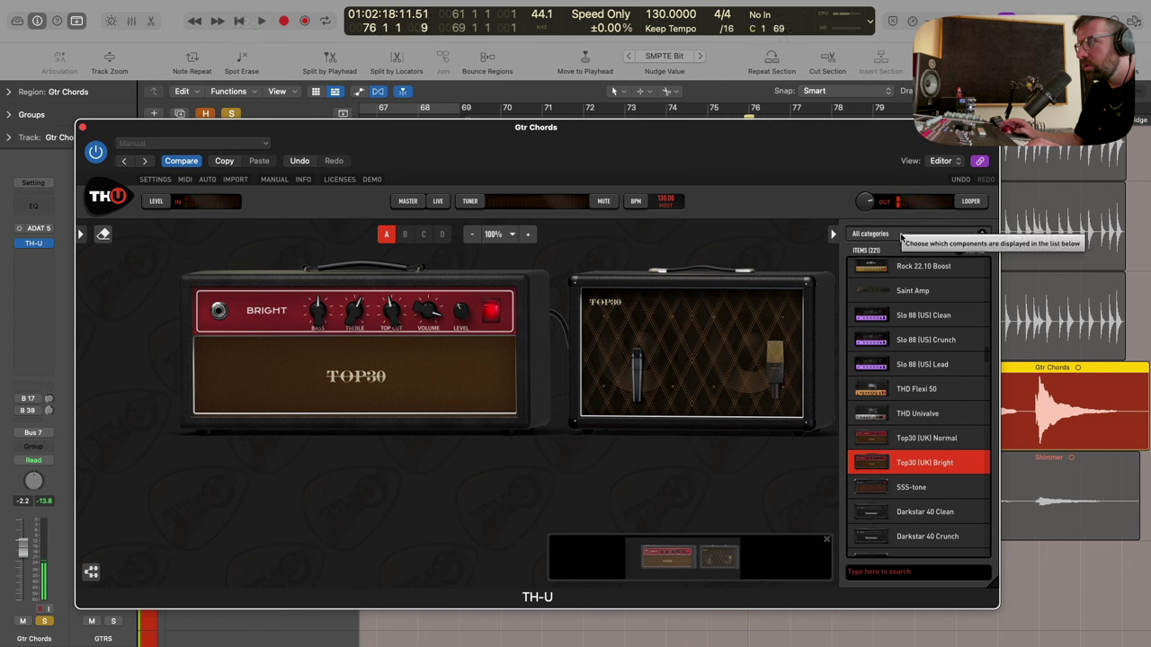
Filter the component list to Equalizer and add a 7-Band GEQ pedal in front of the Top30 amp.
{"action": "left_click", "coordinate": [902, 236]}
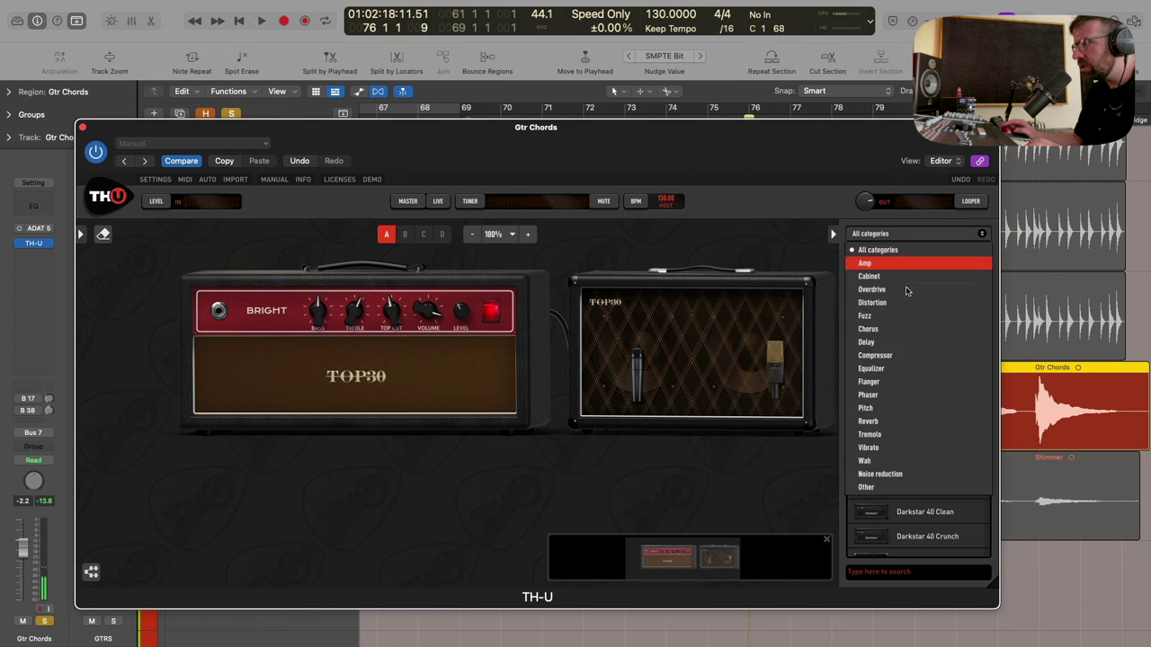
{"action": "left_click", "coordinate": [910, 369]}
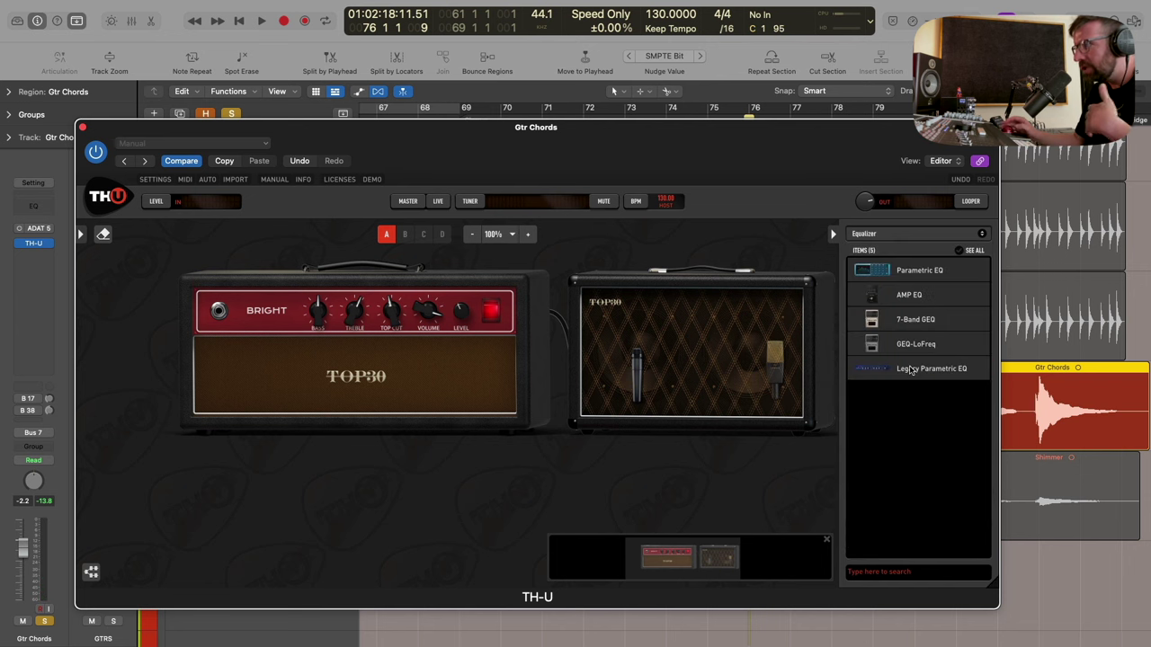
{"action": "left_click_drag", "start_coordinate": [916, 324], "coordinate": [135, 330]}
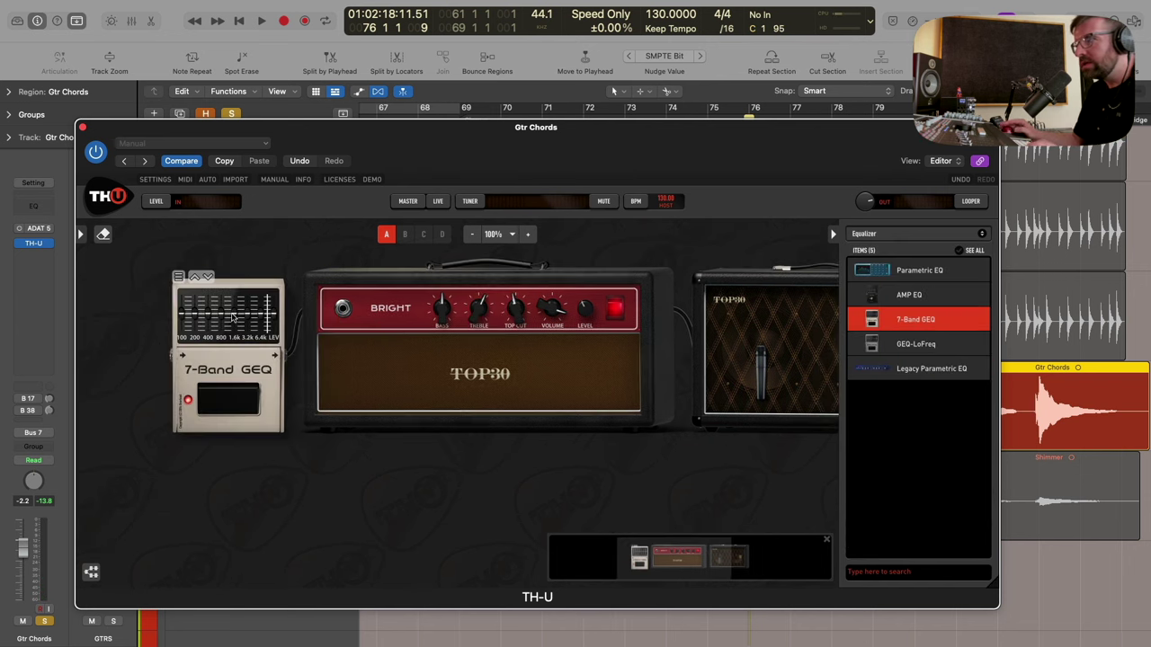
Shape the 7-Band GEQ by boosting the 800 and 1.6k bands and cutting 100 and 200, checking it with playback.
{"action": "left_click_drag", "start_coordinate": [233, 317], "coordinate": [232, 297]}
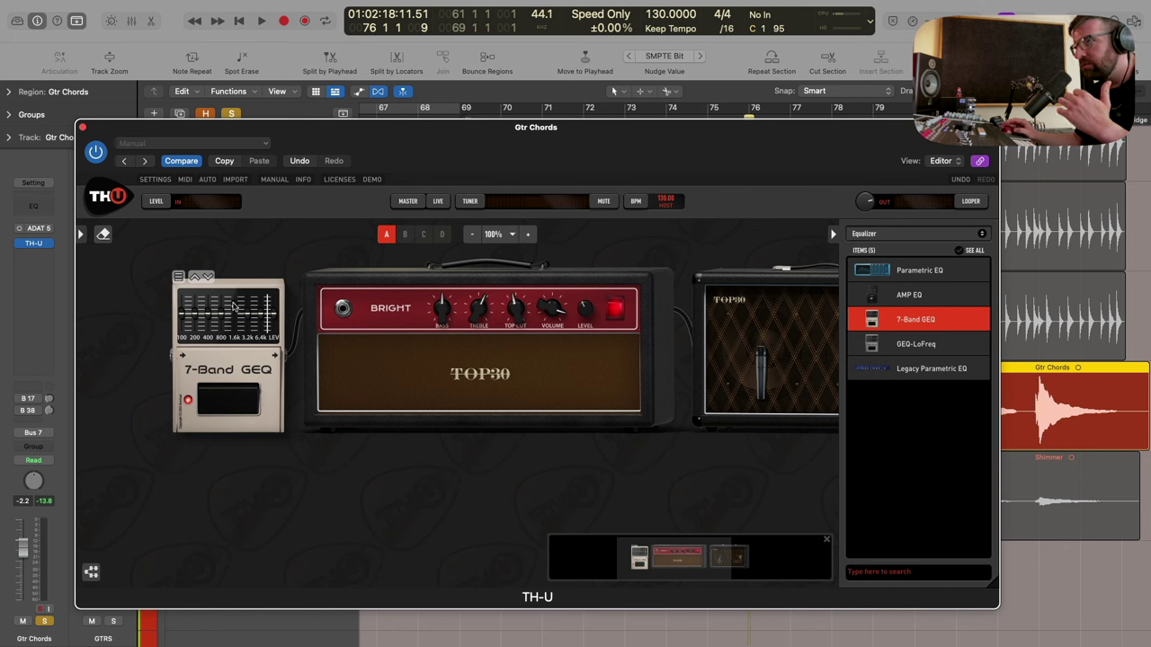
{"action": "left_click", "coordinate": [233, 307]}
{"action": "left_click_drag", "start_coordinate": [233, 301], "coordinate": [233, 300]}
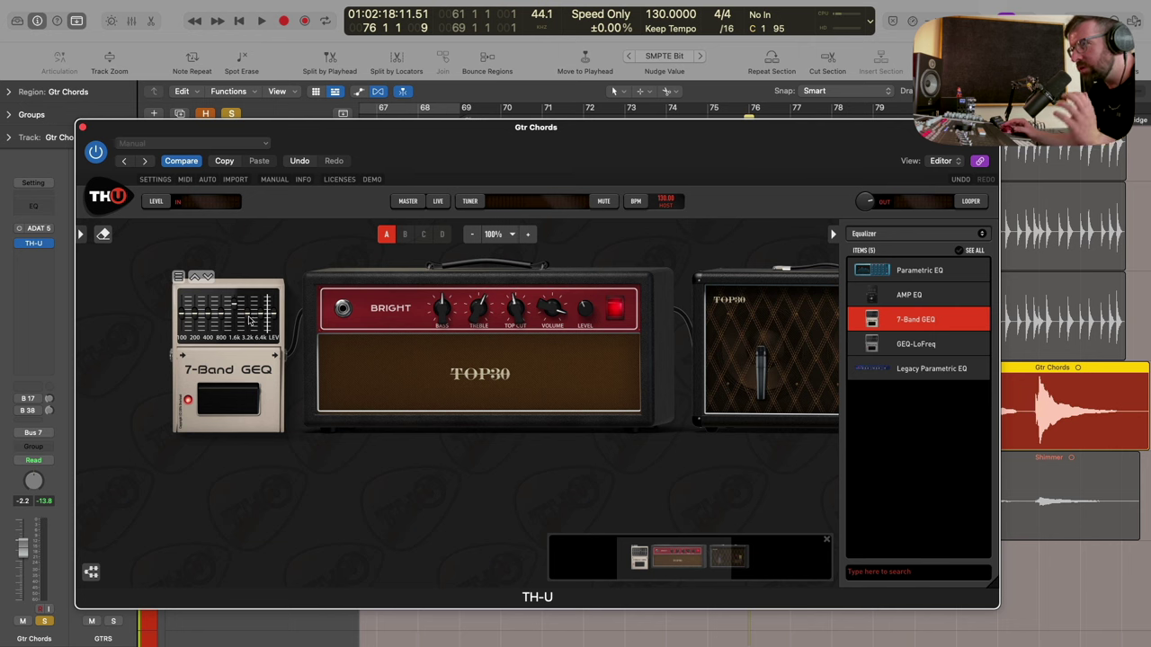
{"action": "left_click", "coordinate": [181, 316]}
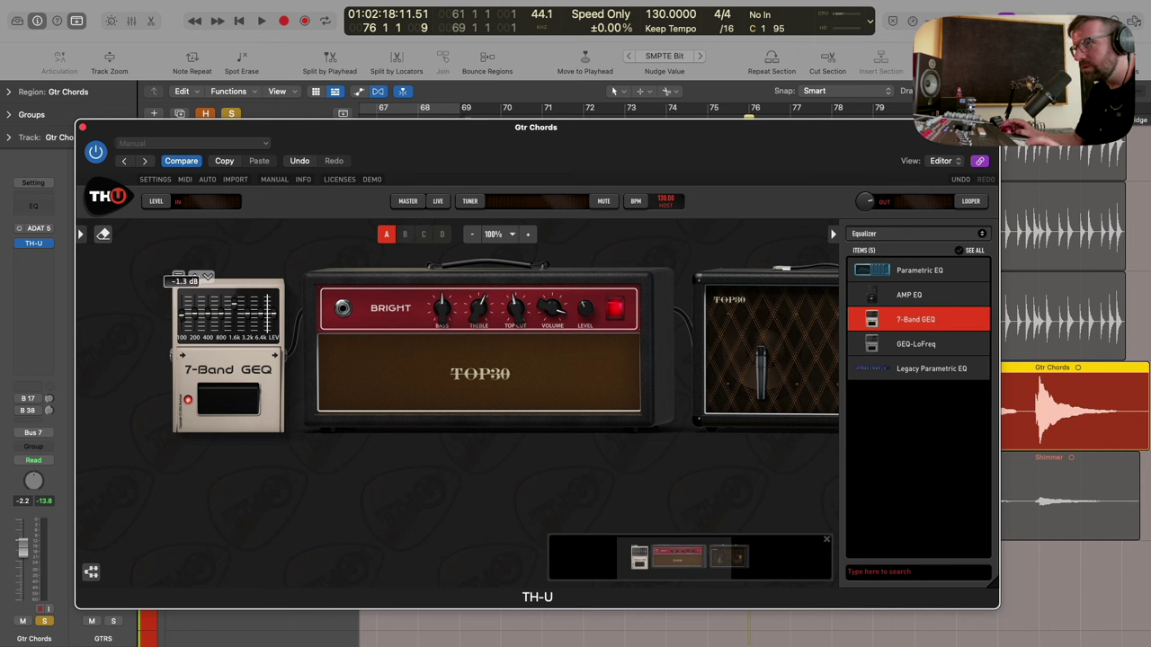
{"action": "left_click_drag", "start_coordinate": [181, 324], "coordinate": [200, 330]}
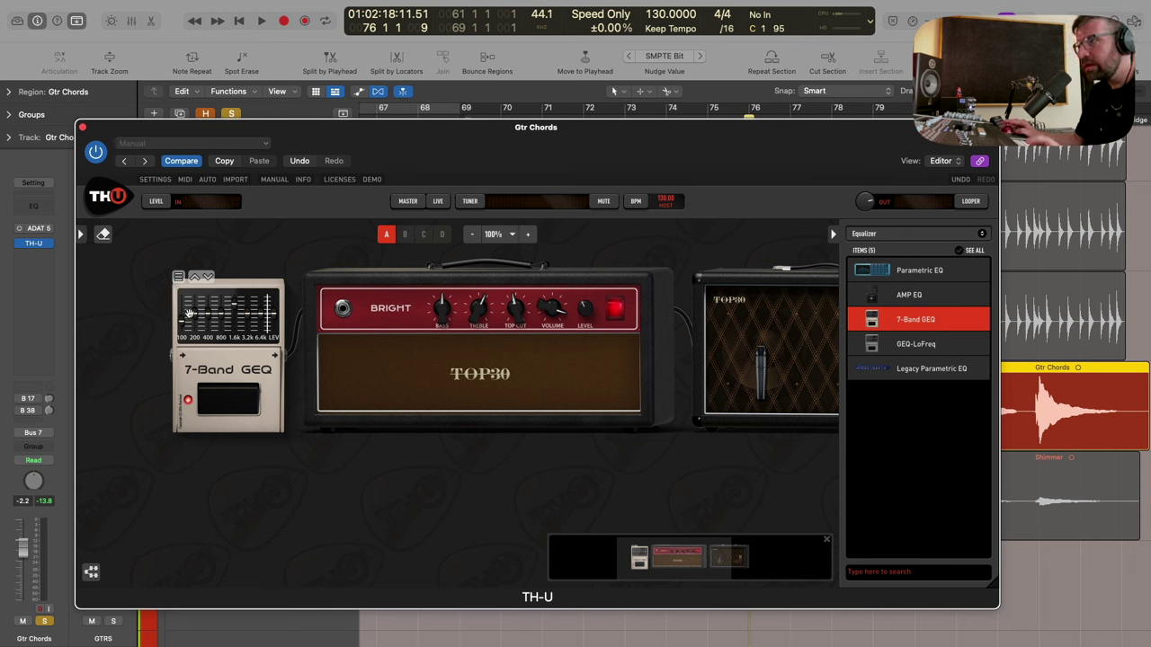
{"action": "key", "text": "space"}
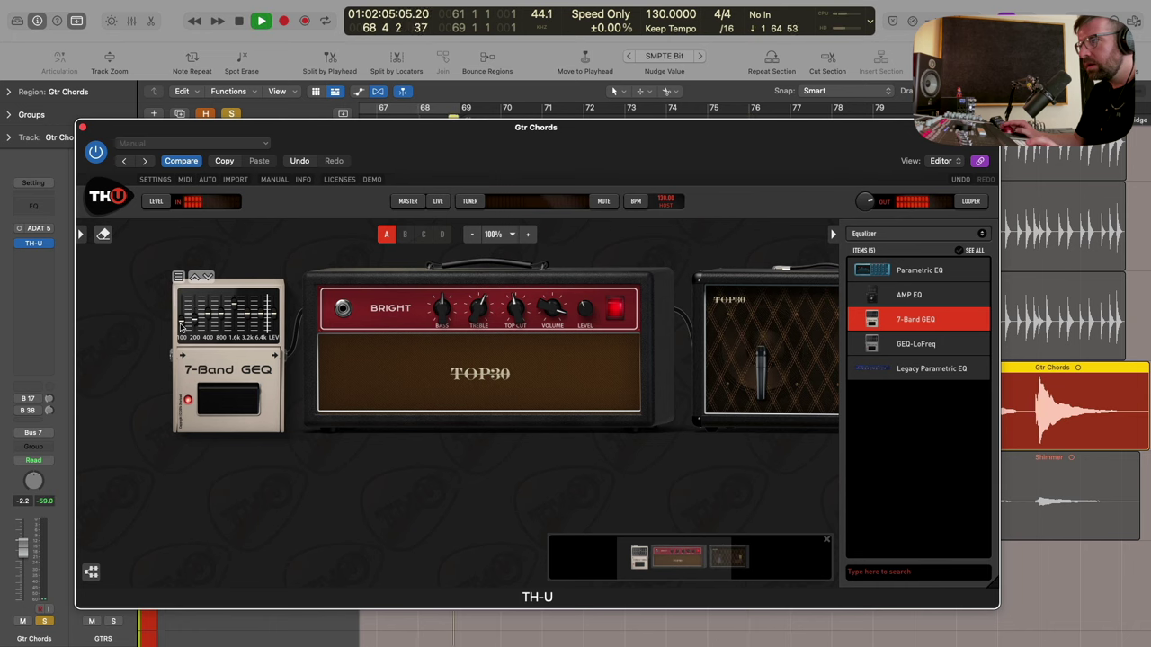
{"action": "left_click_drag", "start_coordinate": [219, 311], "coordinate": [220, 298]}
{"action": "key", "text": "space"}
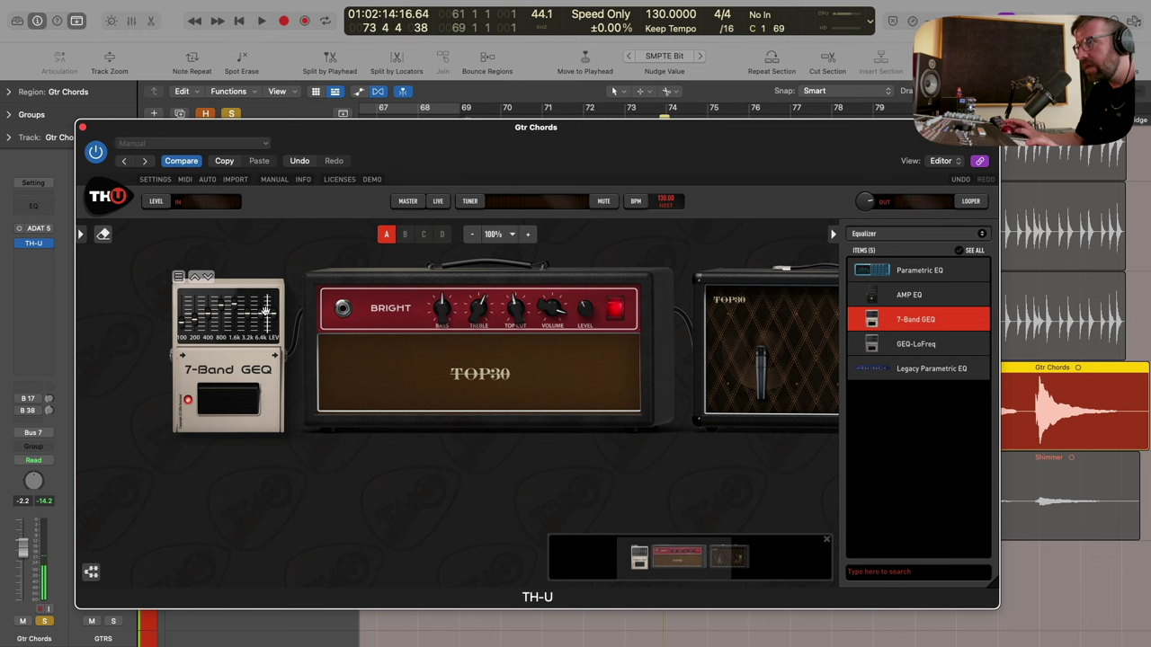
Unsolo Gtr Chords, mute the Shimmer track, and play the chords in the full mix with their fader at -3.9 dB.
{"action": "key", "text": "space"}
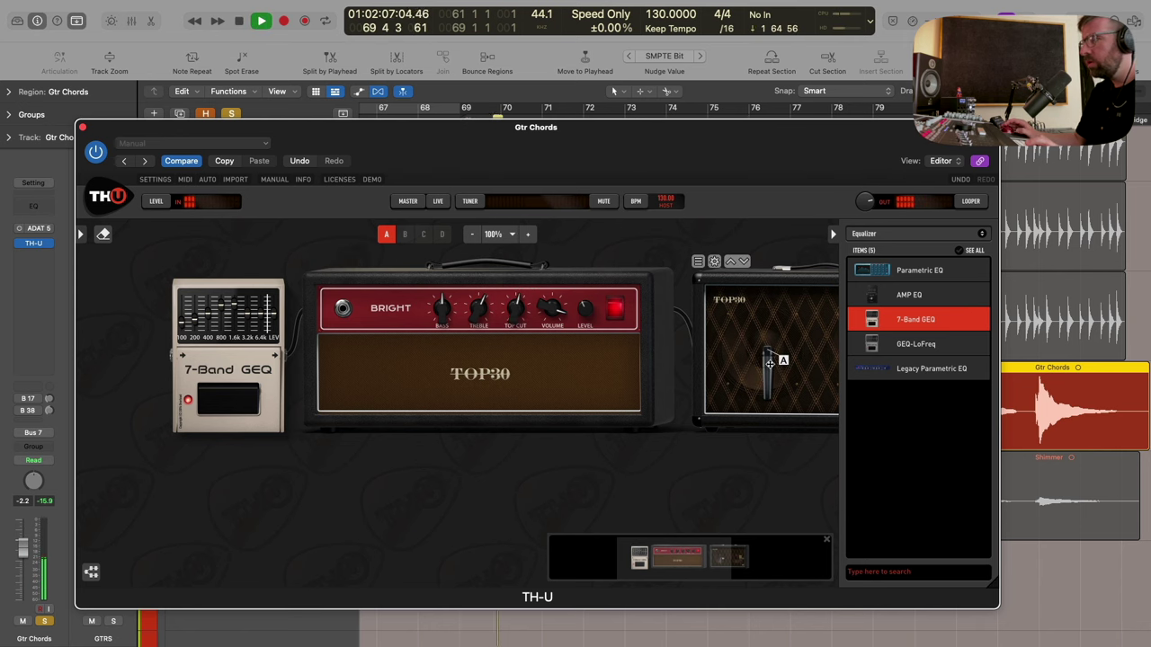
{"action": "scroll", "coordinate": [712, 418], "scroll_direction": "right", "scroll_amount": 1}
{"action": "scroll", "coordinate": [705, 479], "scroll_direction": "right", "scroll_amount": 4}
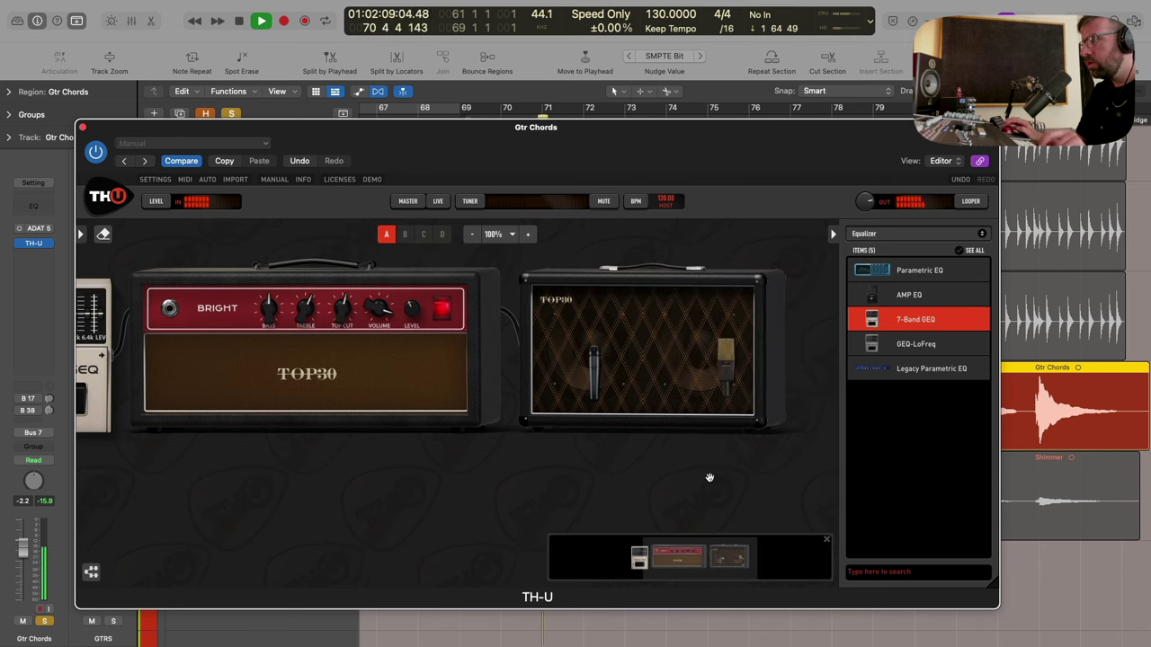
{"action": "scroll", "coordinate": [709, 478], "scroll_direction": "right", "scroll_amount": 4}
{"action": "key", "text": "space"}
{"action": "key", "text": "super+w"}
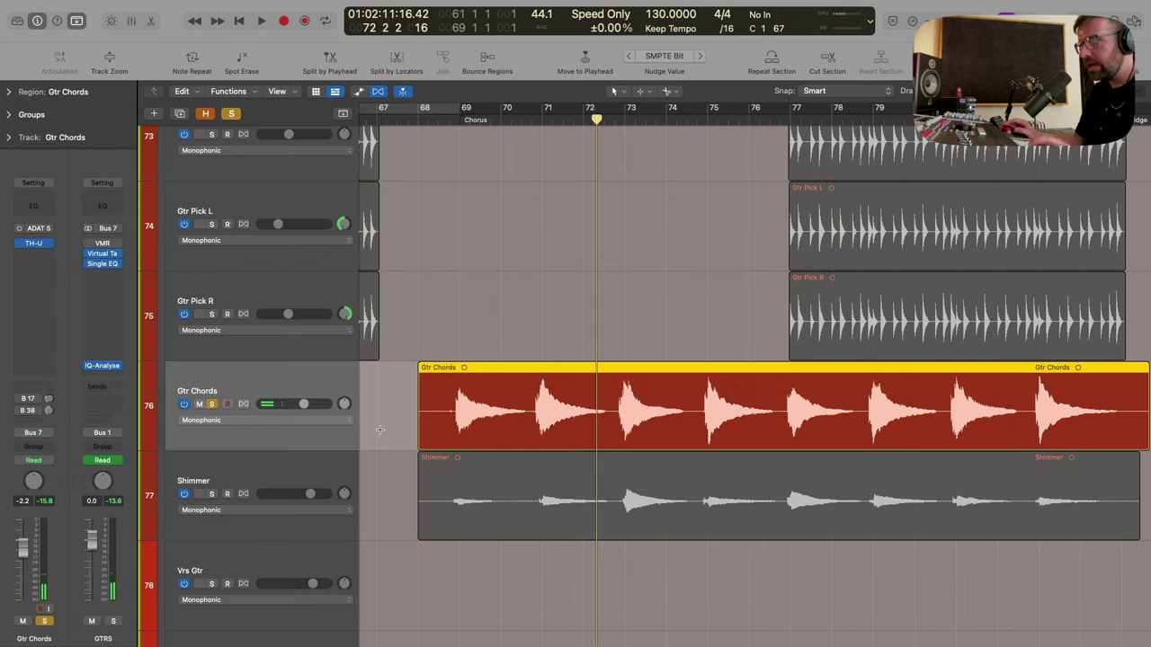
{"action": "key", "text": "s"}
{"action": "left_click", "coordinate": [200, 494]}
{"action": "key", "text": "space"}
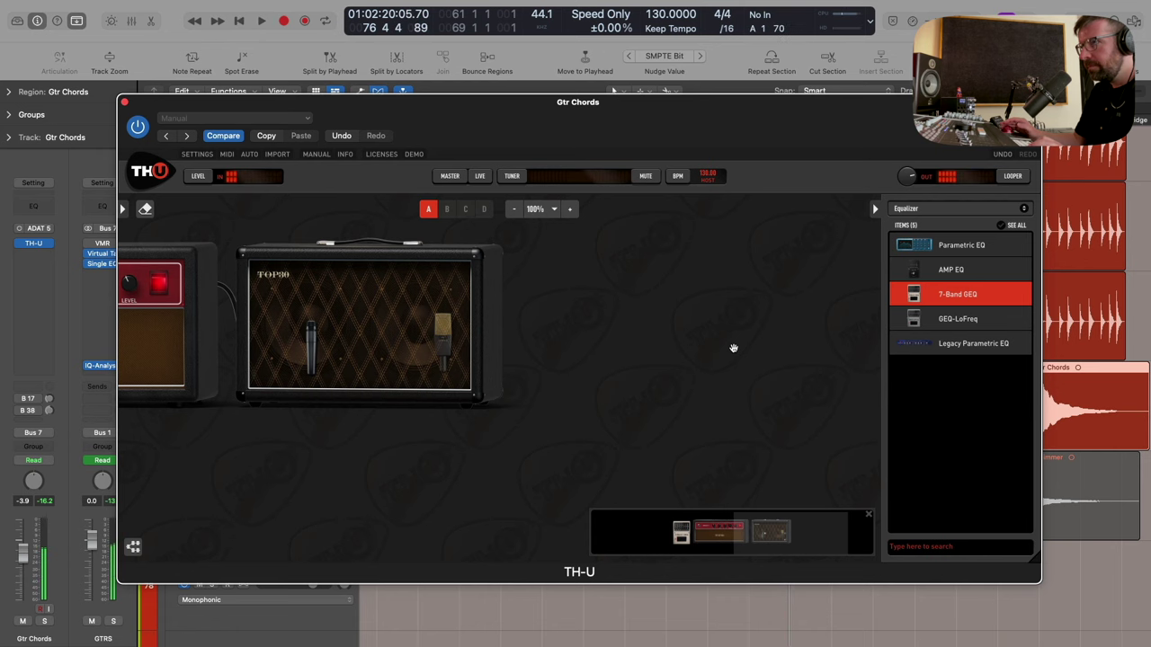
Solo Gtr Chords again and add a Wave Flanger from the Flanger category after the Top30 cabinet.
{"action": "key", "text": "s"}
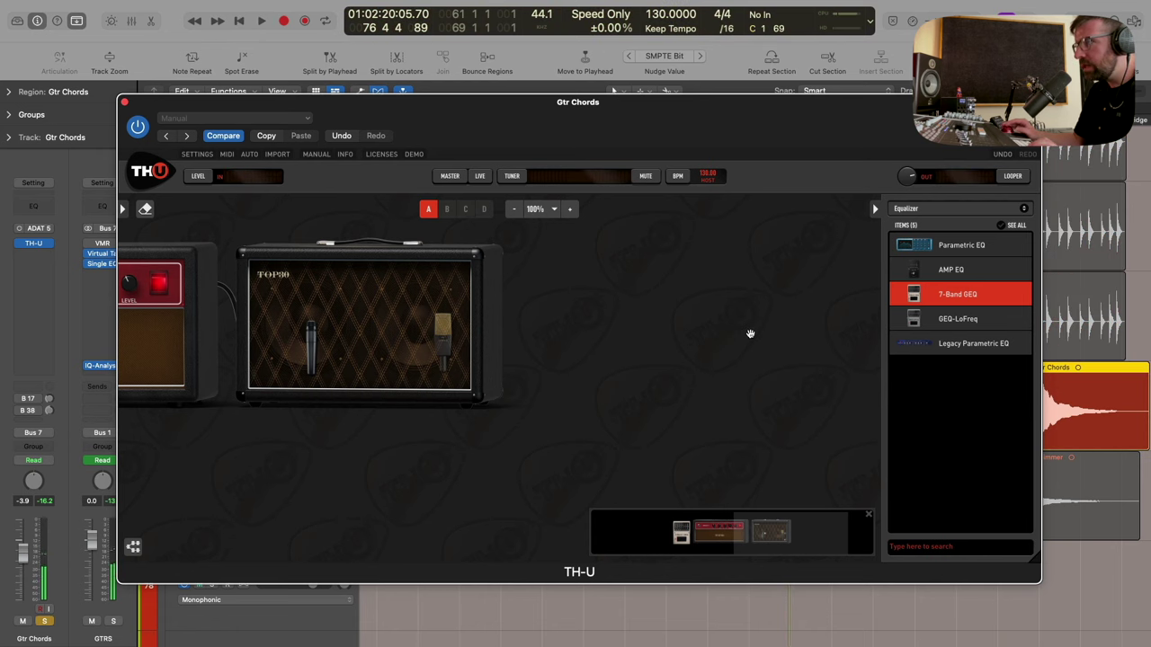
{"action": "left_click", "coordinate": [920, 208]}
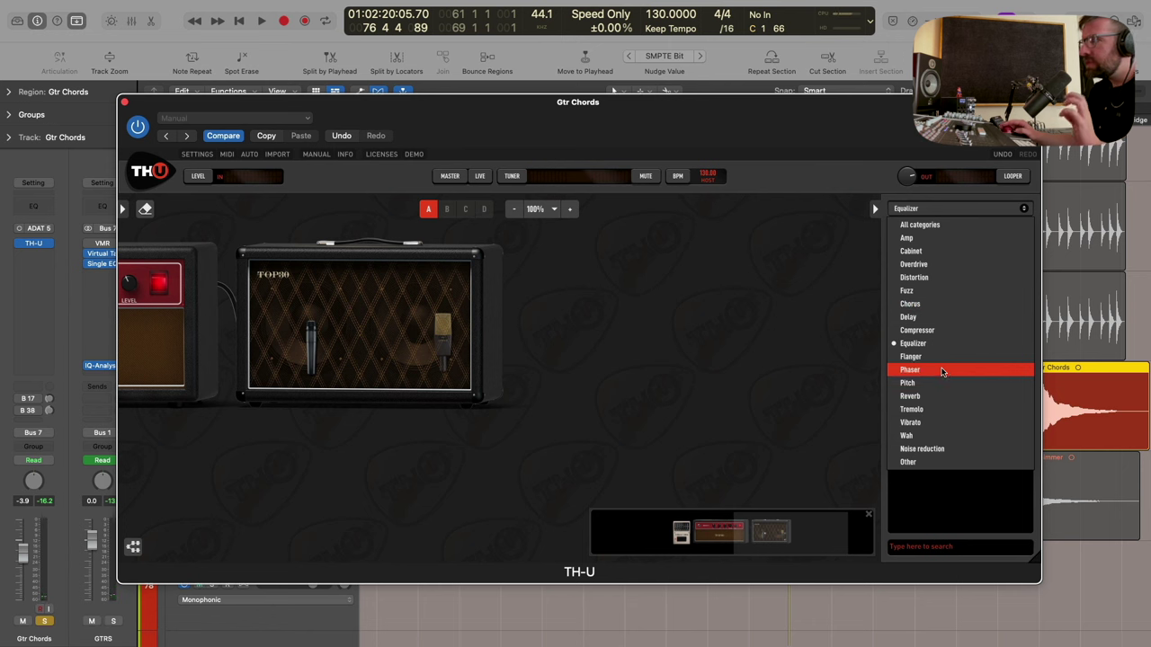
{"action": "left_click", "coordinate": [942, 357]}
{"action": "left_click_drag", "start_coordinate": [963, 374], "coordinate": [620, 369]}
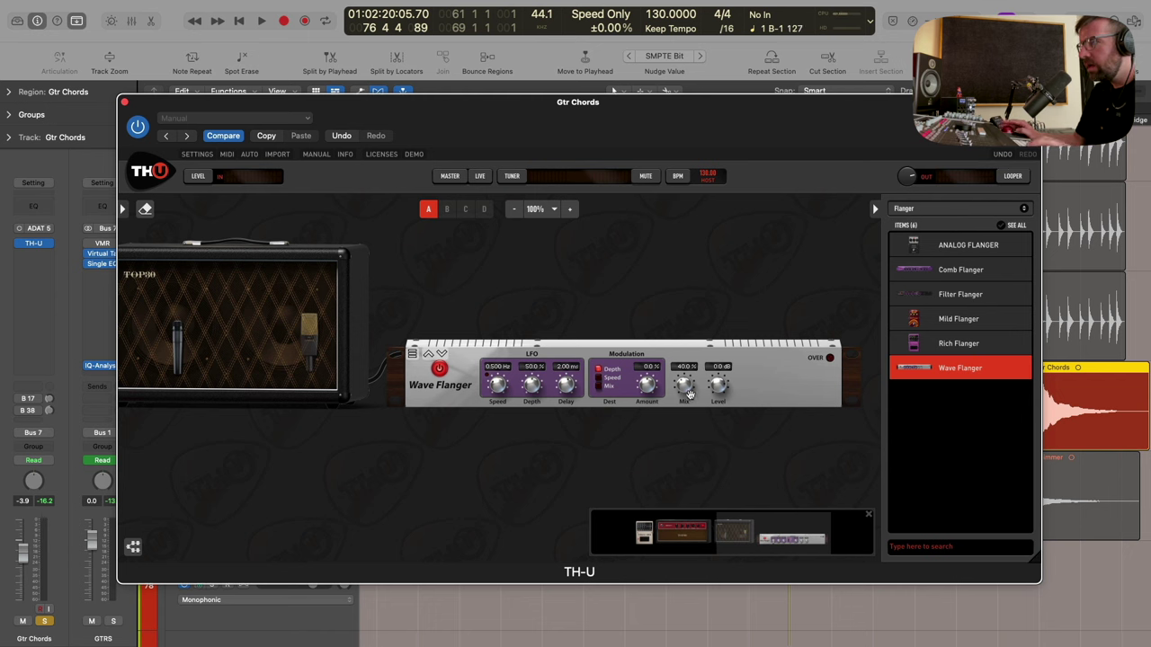
Set the Wave Flanger to 57.3% mix and 0.926 Hz speed, with modulation destination Speed and amount 7.33%, during playback.
{"action": "key", "text": "space"}
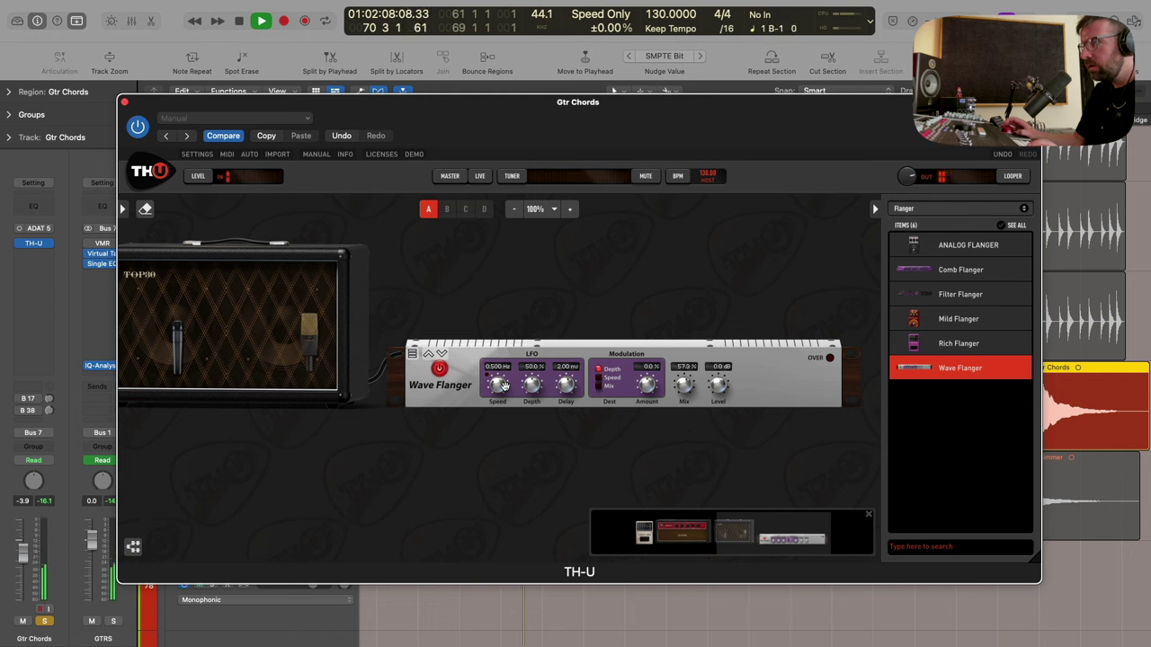
{"action": "mouse_move", "coordinate": [500, 385]}
{"action": "left_click_drag", "start_coordinate": [497, 385], "coordinate": [501, 388]}
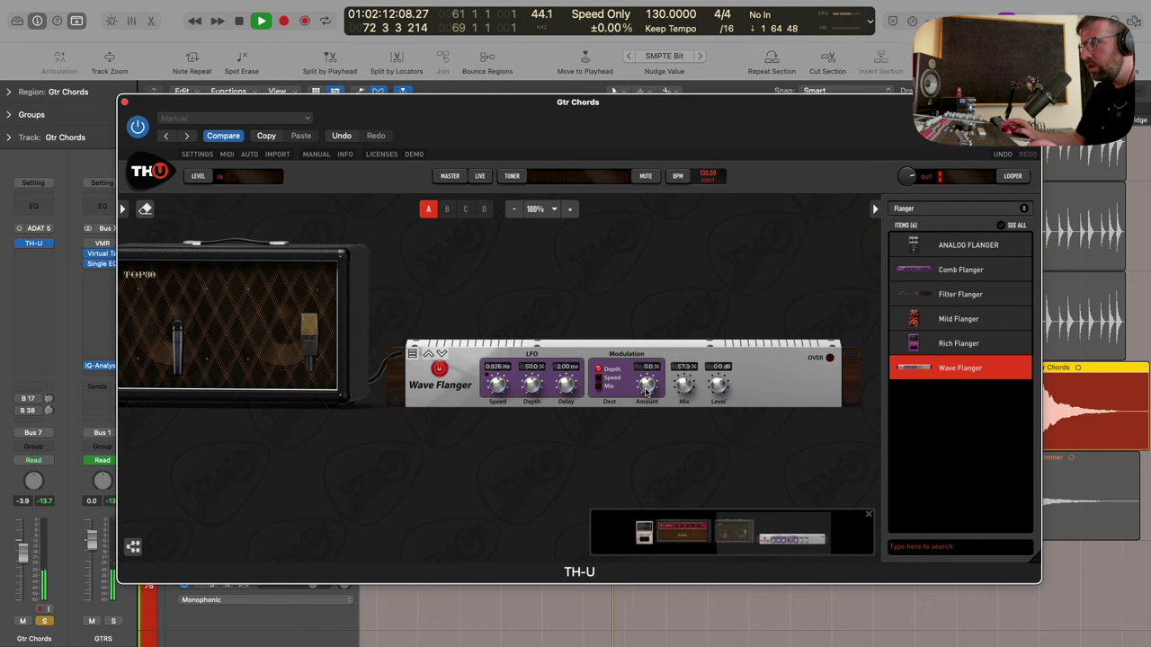
{"action": "left_click_drag", "start_coordinate": [640, 376], "coordinate": [643, 392]}
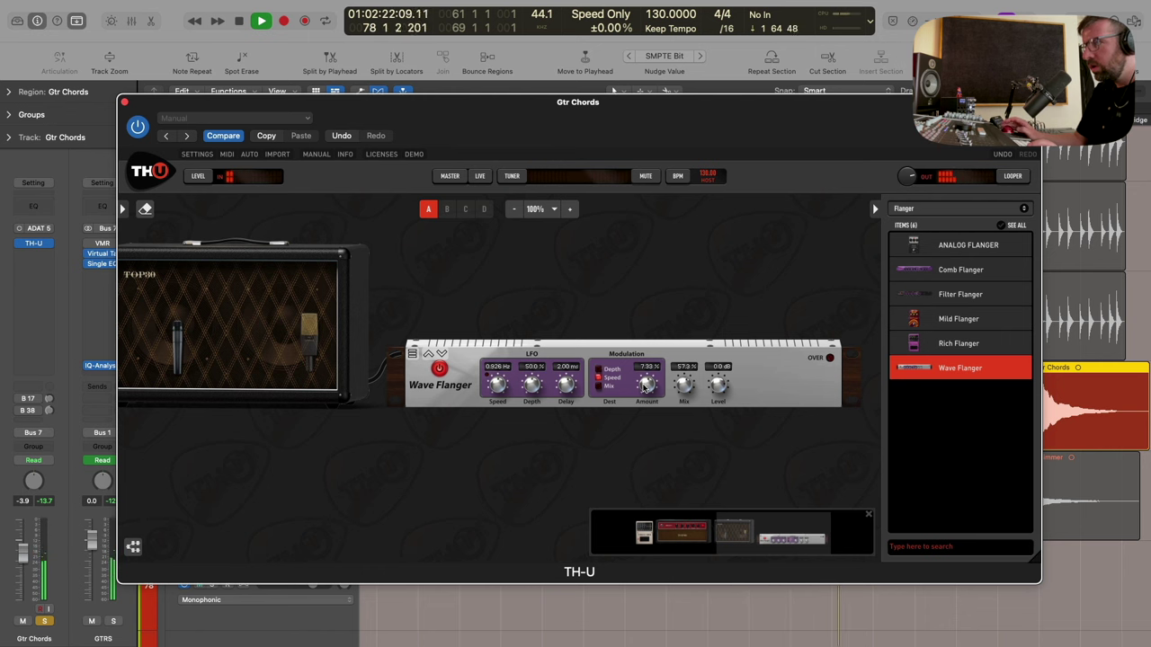
{"action": "key", "text": "space"}
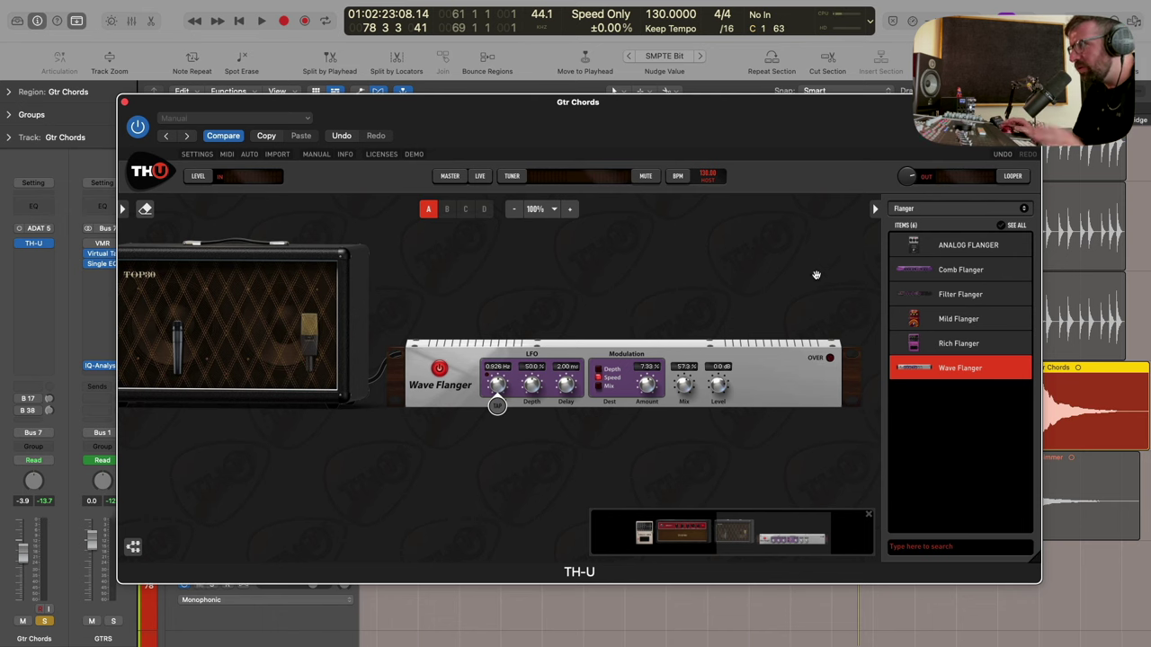
Add a Hall Reverb after the Wave Flanger and raise its time, high and wet settings during playback.
{"action": "left_click", "coordinate": [927, 213]}
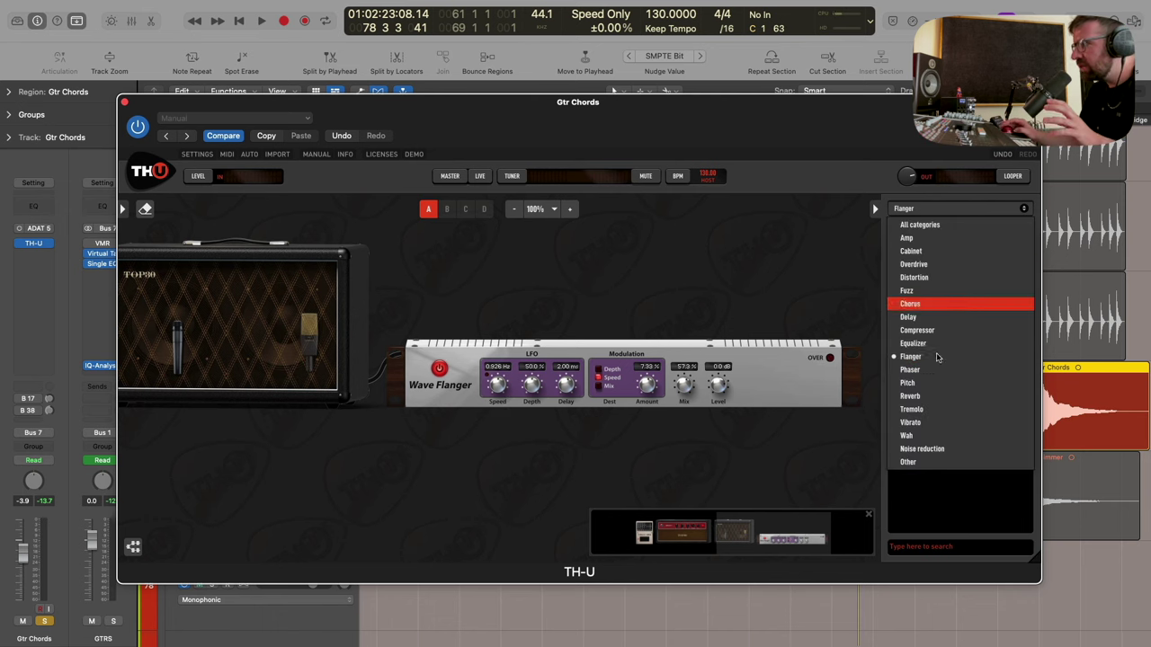
{"action": "left_click", "coordinate": [941, 401]}
{"action": "scroll", "coordinate": [694, 470], "scroll_direction": "right", "scroll_amount": 3}
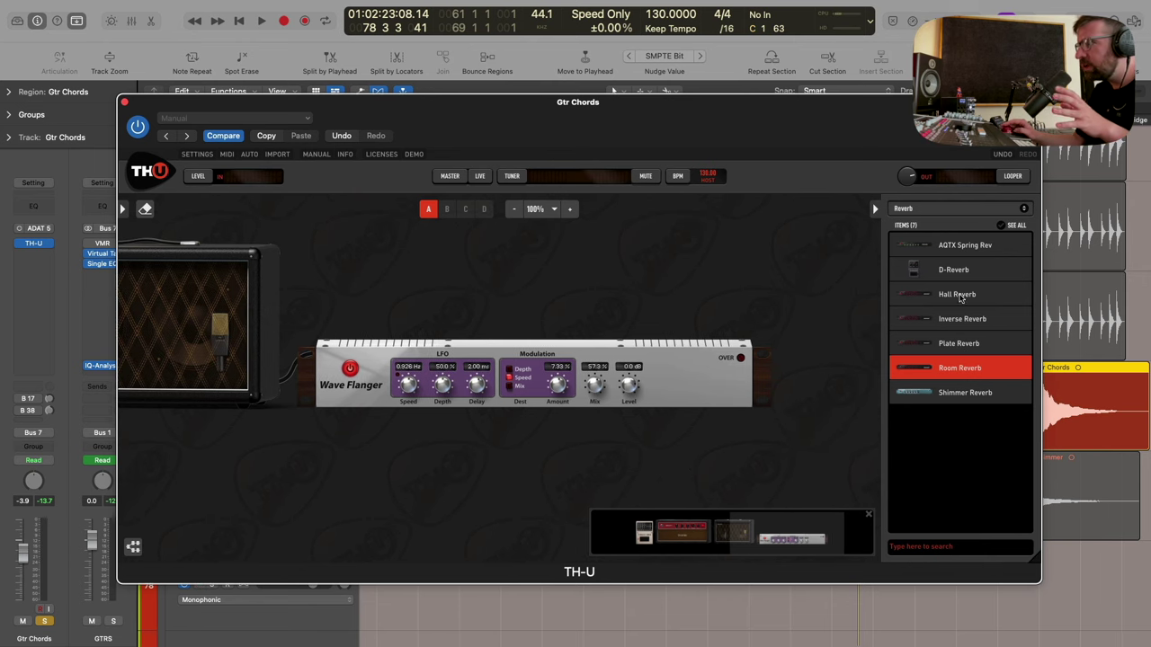
{"action": "left_click_drag", "start_coordinate": [959, 299], "coordinate": [773, 415]}
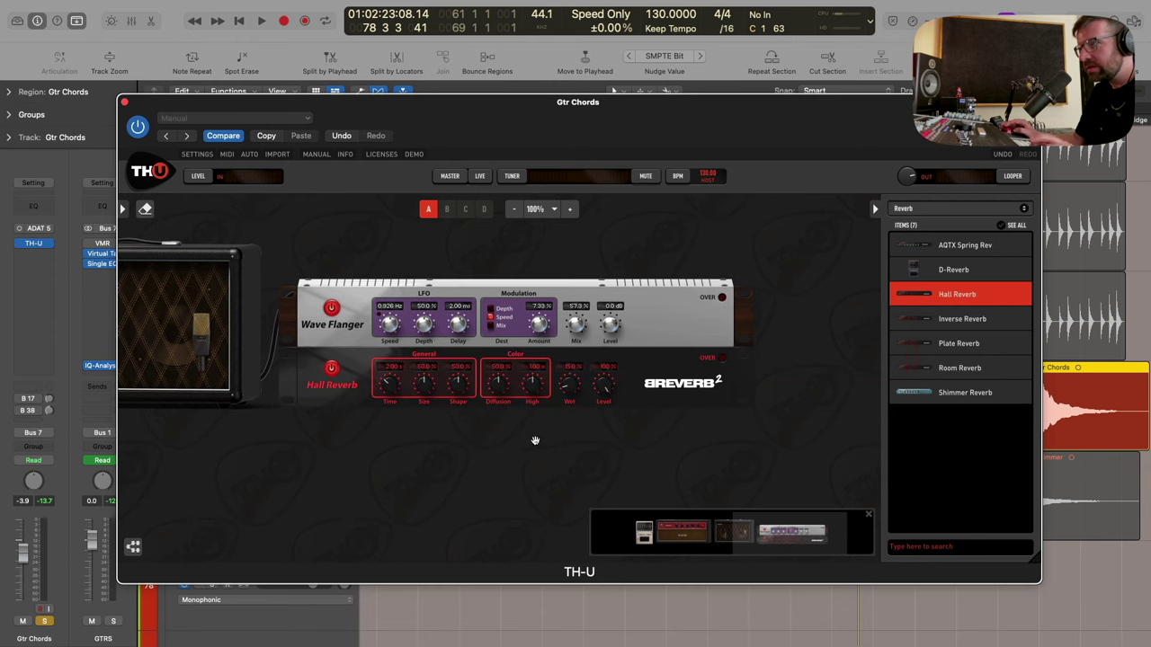
{"action": "key", "text": "space"}
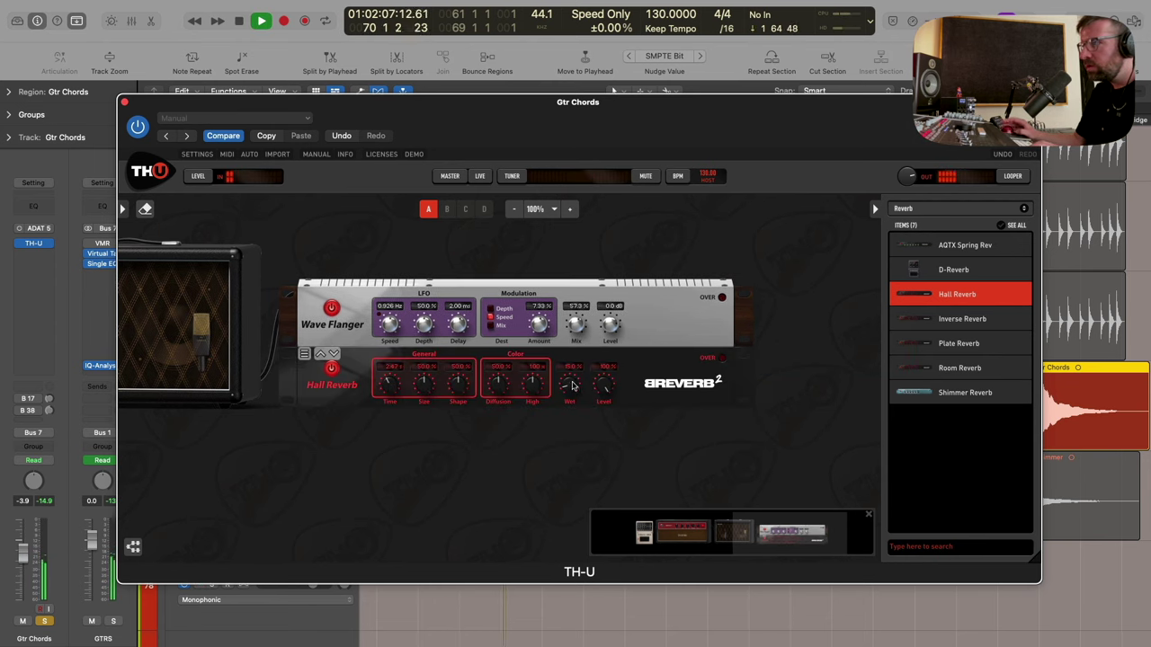
{"action": "left_click_drag", "start_coordinate": [569, 382], "coordinate": [569, 381]}
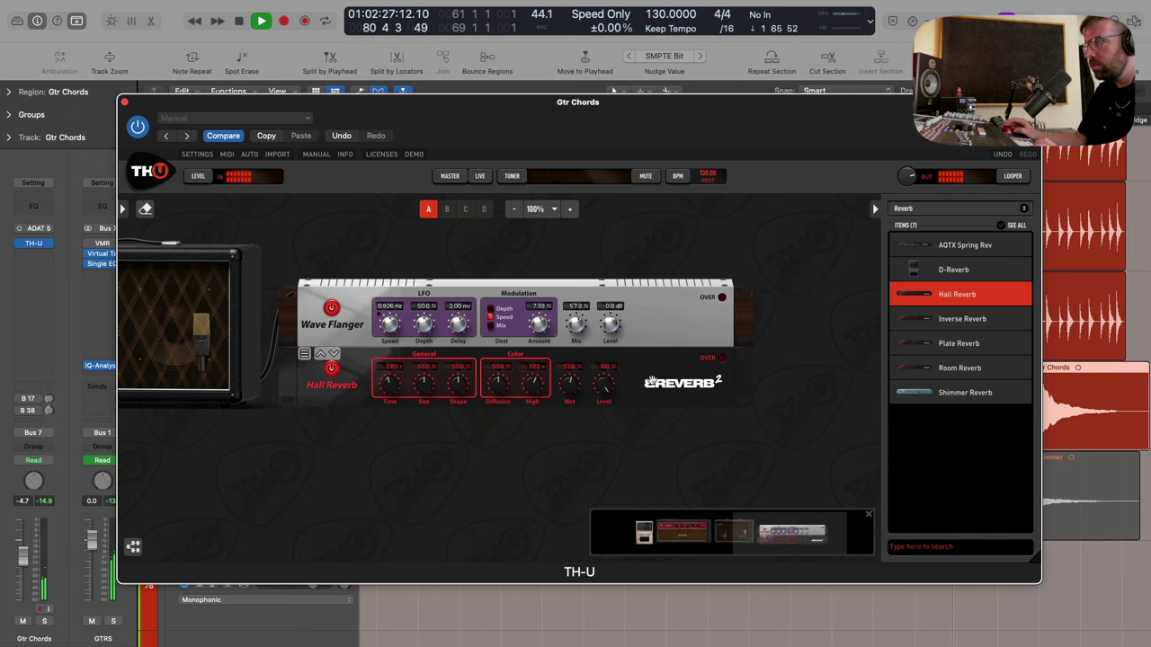
Turn down the Top30 amp's bass while the full mix plays, and stop playback.
{"action": "scroll", "coordinate": [539, 405], "scroll_direction": "left", "scroll_amount": 5}
{"action": "left_click_drag", "start_coordinate": [343, 284], "coordinate": [343, 315]}
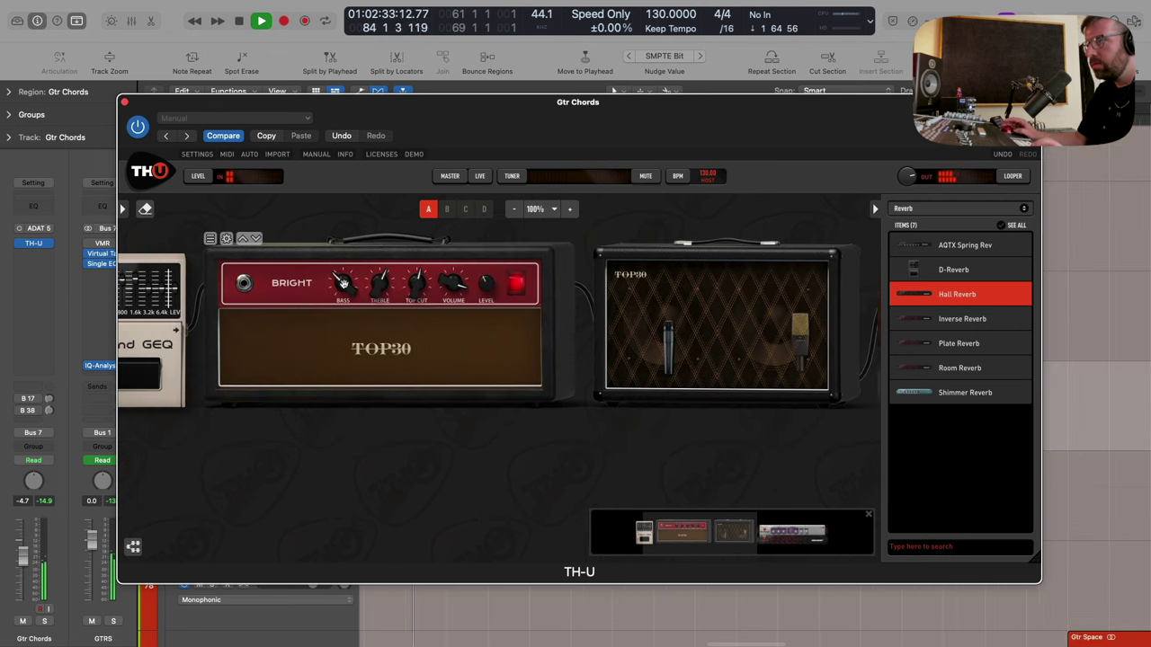
{"action": "key", "text": "space"}
Add a second 7-Band GEQ at the end of the chain and cut its 100 and 200 bands, checking with playback.
{"action": "scroll", "coordinate": [474, 425], "scroll_direction": "right", "scroll_amount": 5}
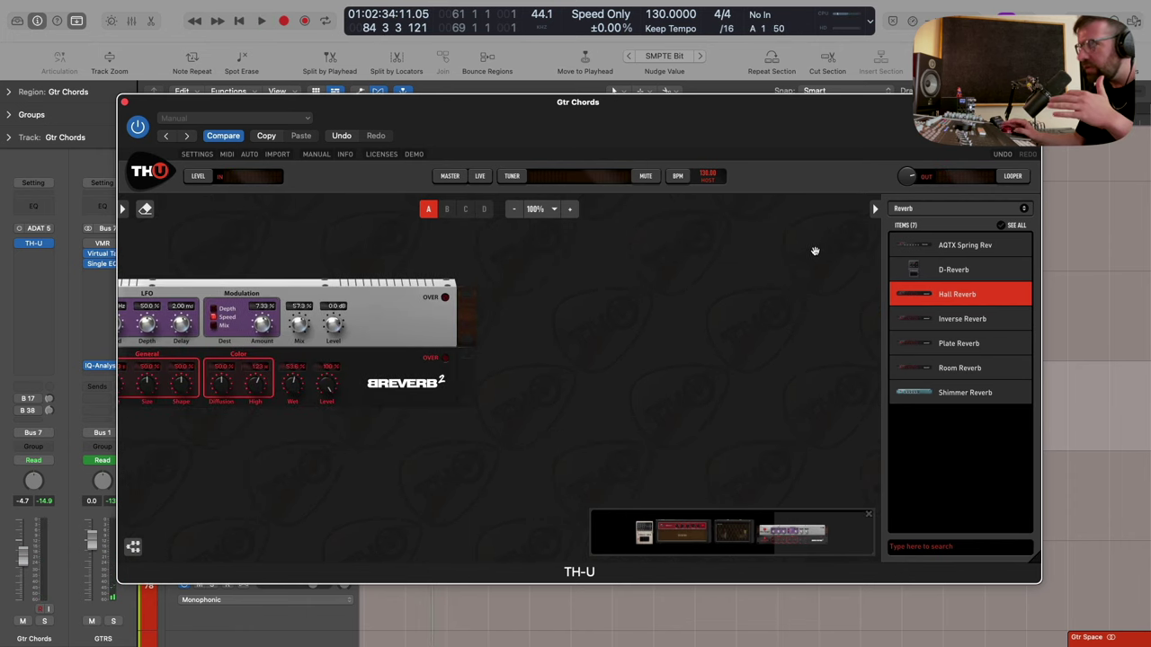
{"action": "left_click", "coordinate": [910, 209]}
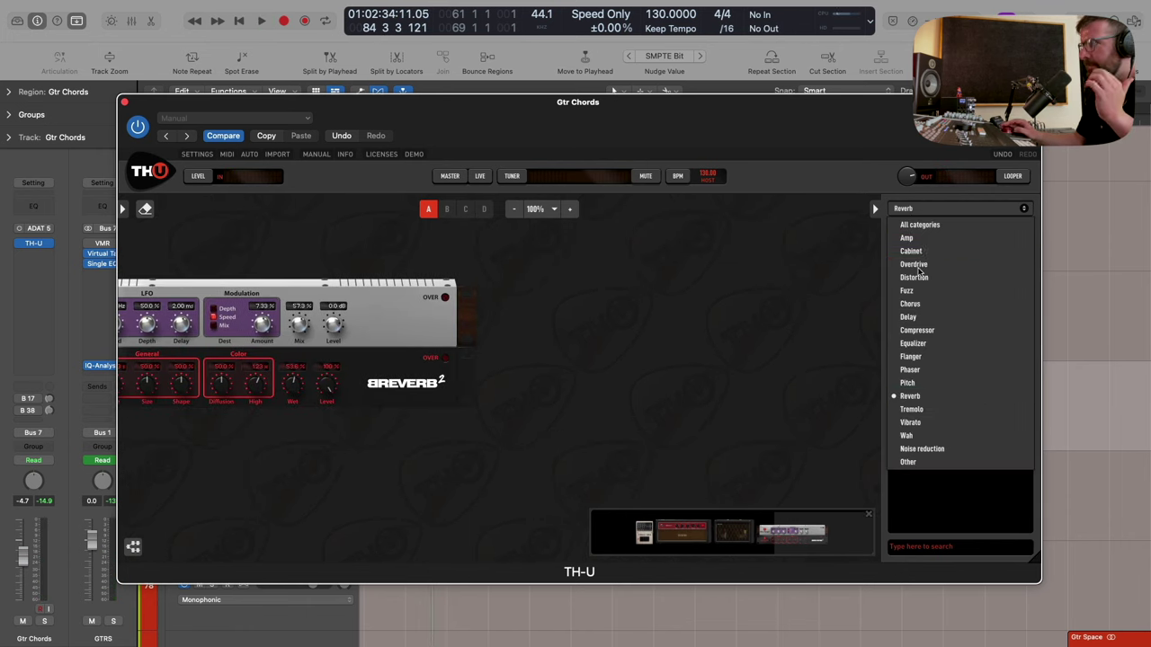
{"action": "left_click", "coordinate": [923, 346]}
{"action": "left_click_drag", "start_coordinate": [961, 295], "coordinate": [384, 254]}
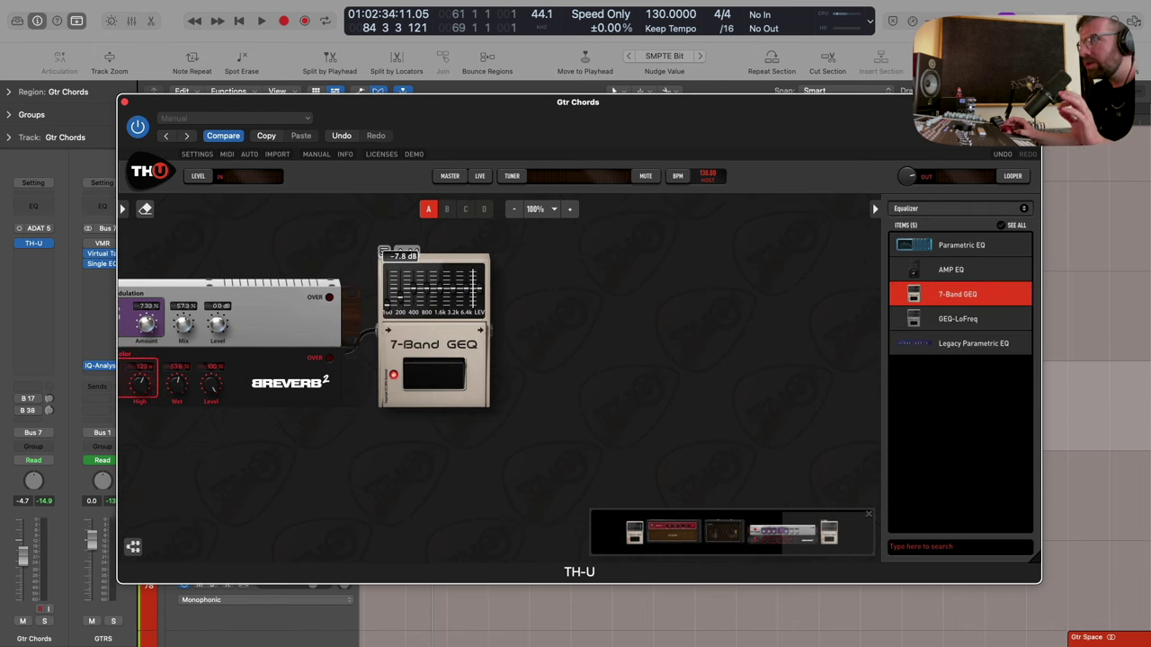
{"action": "key", "text": "space"}
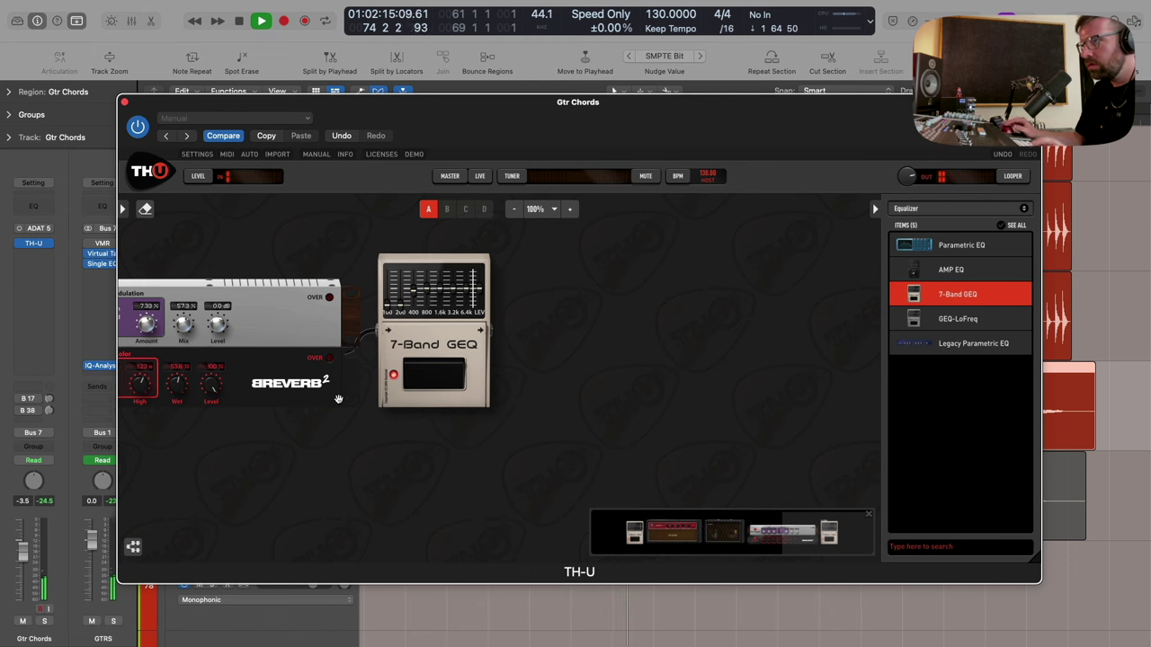
Add a parallel splitter and mixer after the second 7-Band GEQ and set the mixer balance fully to path 1.
{"action": "scroll", "coordinate": [314, 324], "scroll_direction": "left", "scroll_amount": 3}
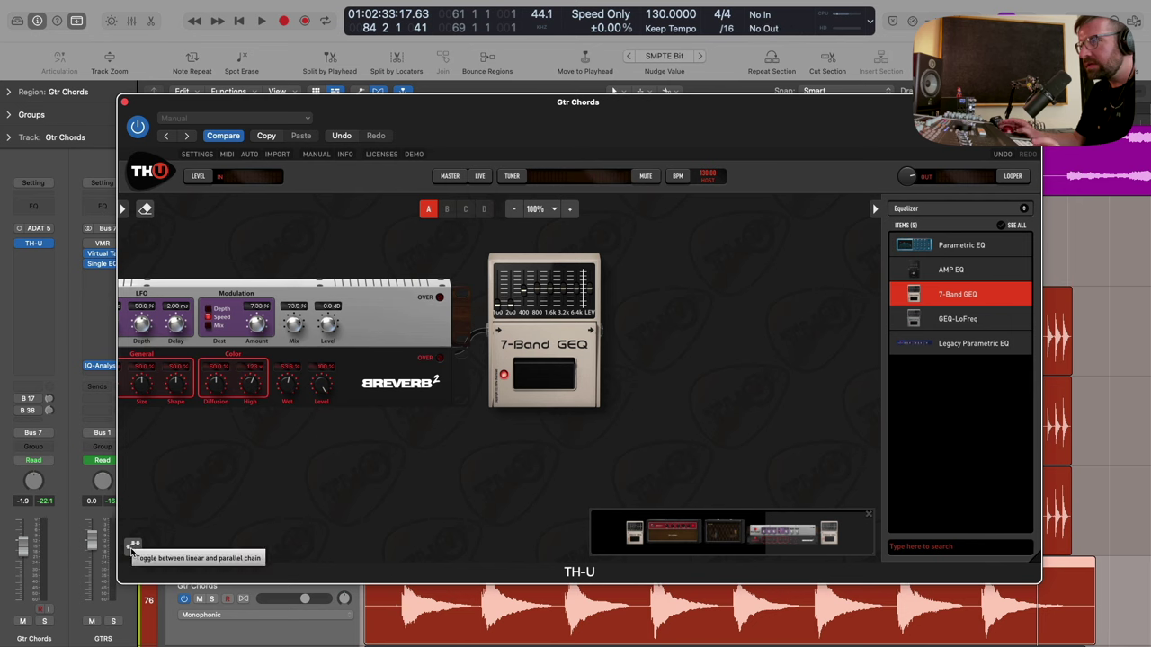
{"action": "left_click", "coordinate": [133, 548]}
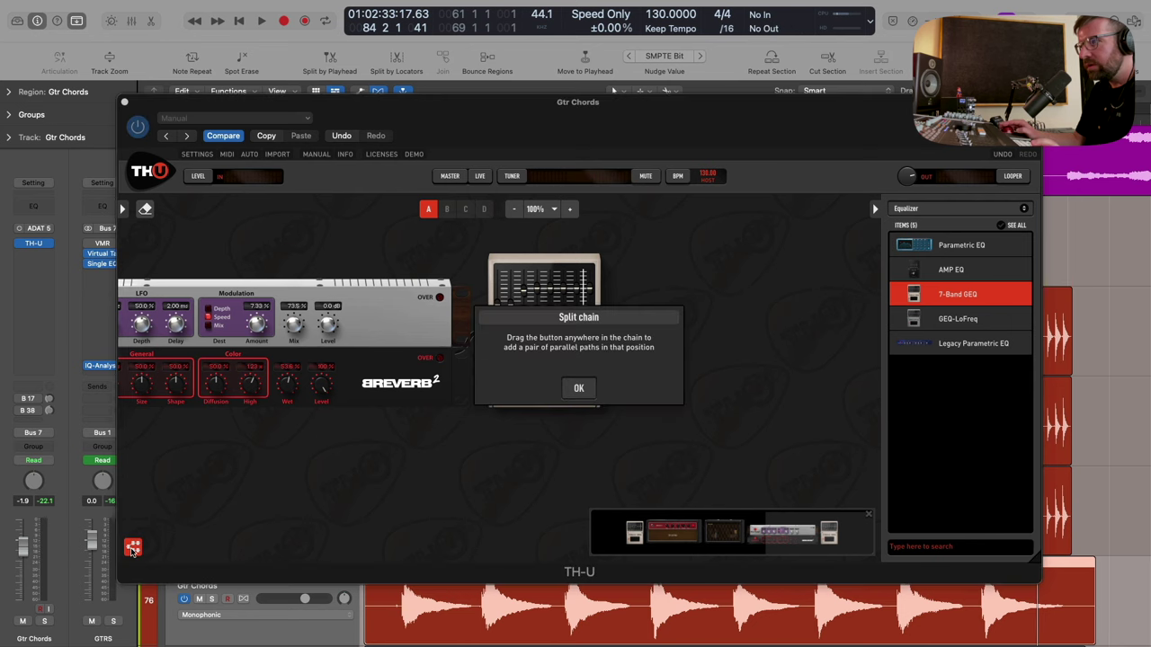
{"action": "left_click", "coordinate": [580, 389]}
{"action": "left_click_drag", "start_coordinate": [127, 552], "coordinate": [644, 328]}
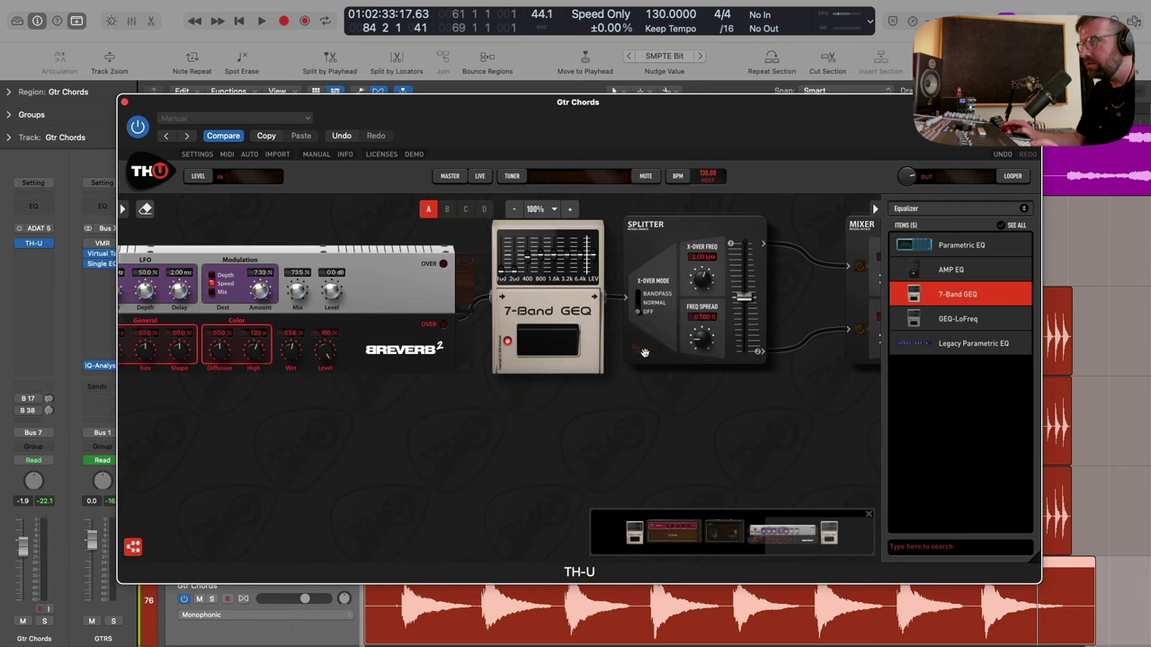
{"action": "scroll", "coordinate": [587, 419], "scroll_direction": "right", "scroll_amount": 3}
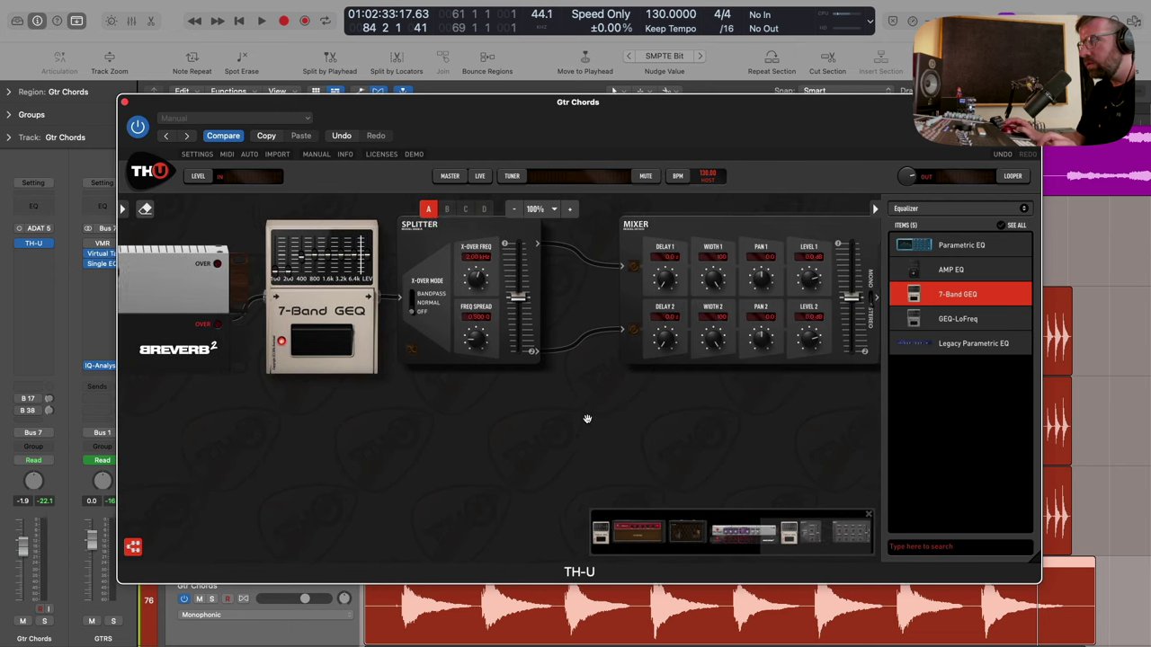
{"action": "scroll", "coordinate": [585, 419], "scroll_direction": "right", "scroll_amount": 2}
{"action": "left_click_drag", "start_coordinate": [805, 297], "coordinate": [799, 243]}
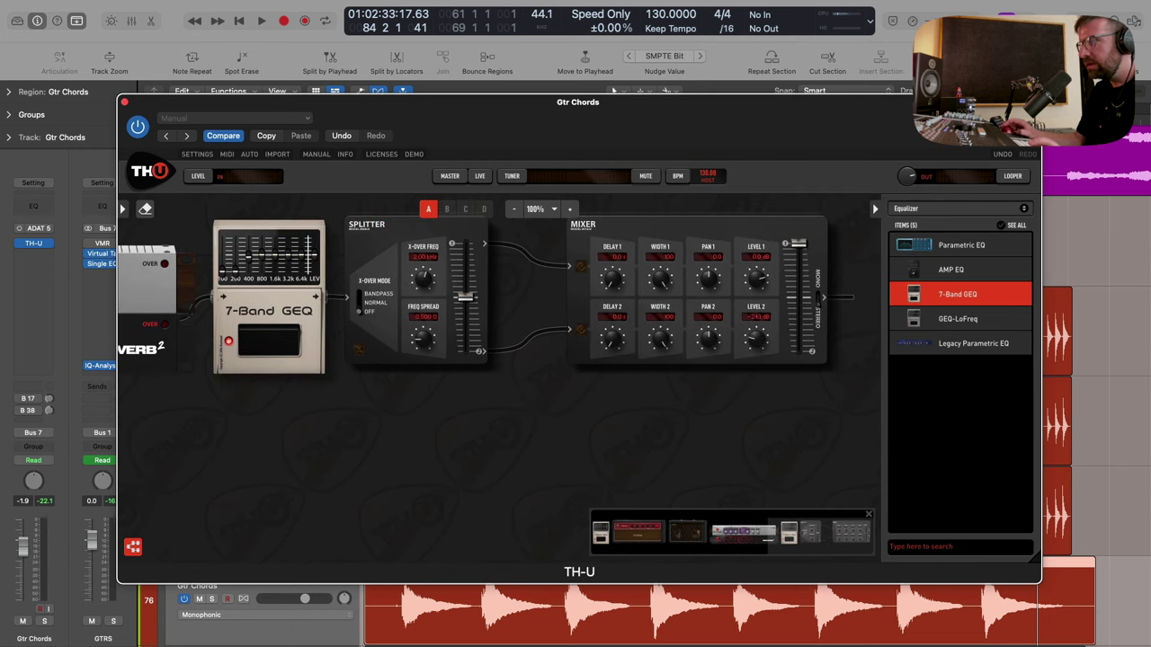
Try different Pan 1 positions on the TH-U mixer during playback, and reset the pan to 0.0.
{"action": "key", "text": "s"}
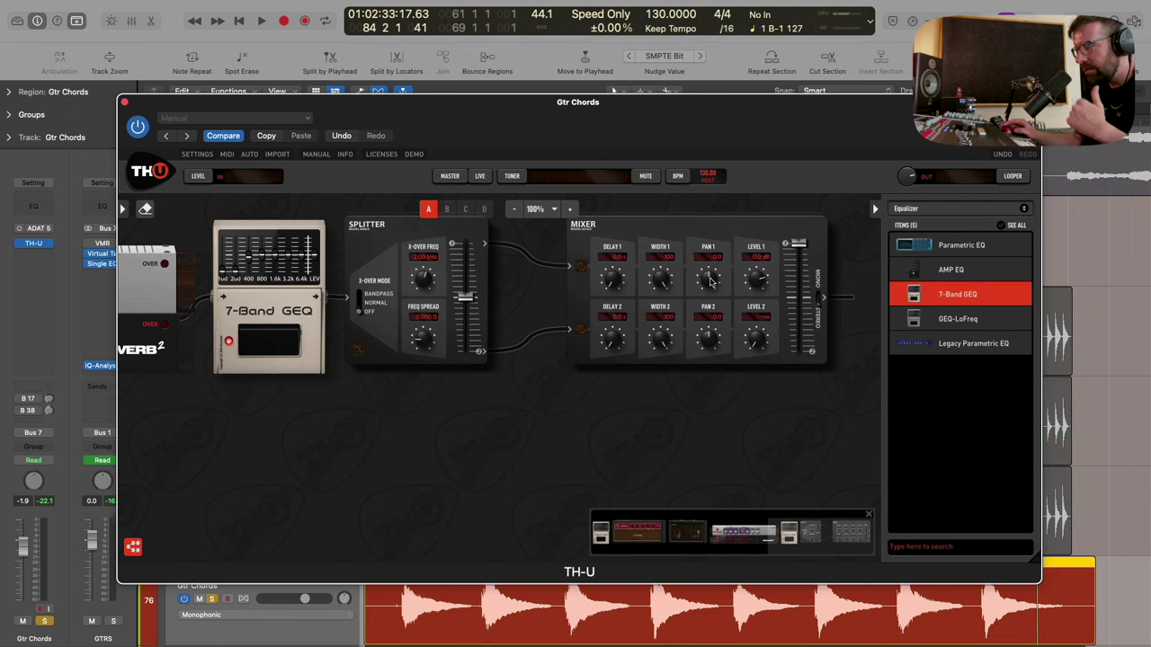
{"action": "key", "text": "space"}
{"action": "left_click_drag", "start_coordinate": [708, 275], "coordinate": [710, 272]}
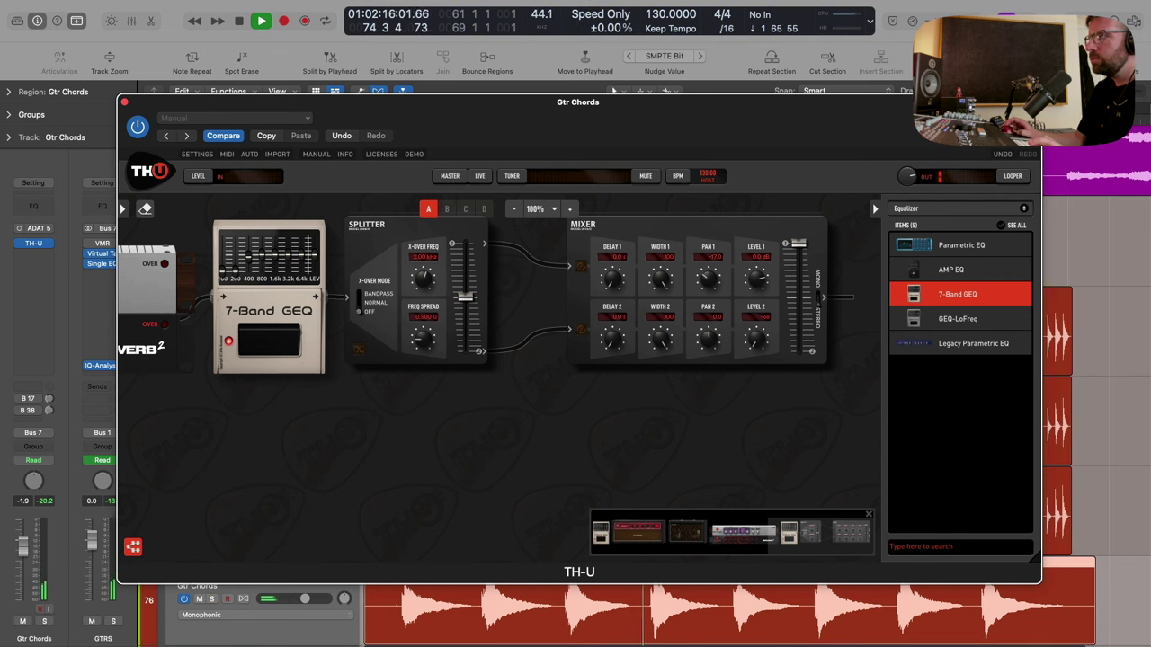
{"action": "scroll", "coordinate": [499, 297], "scroll_direction": "down", "scroll_amount": 1}
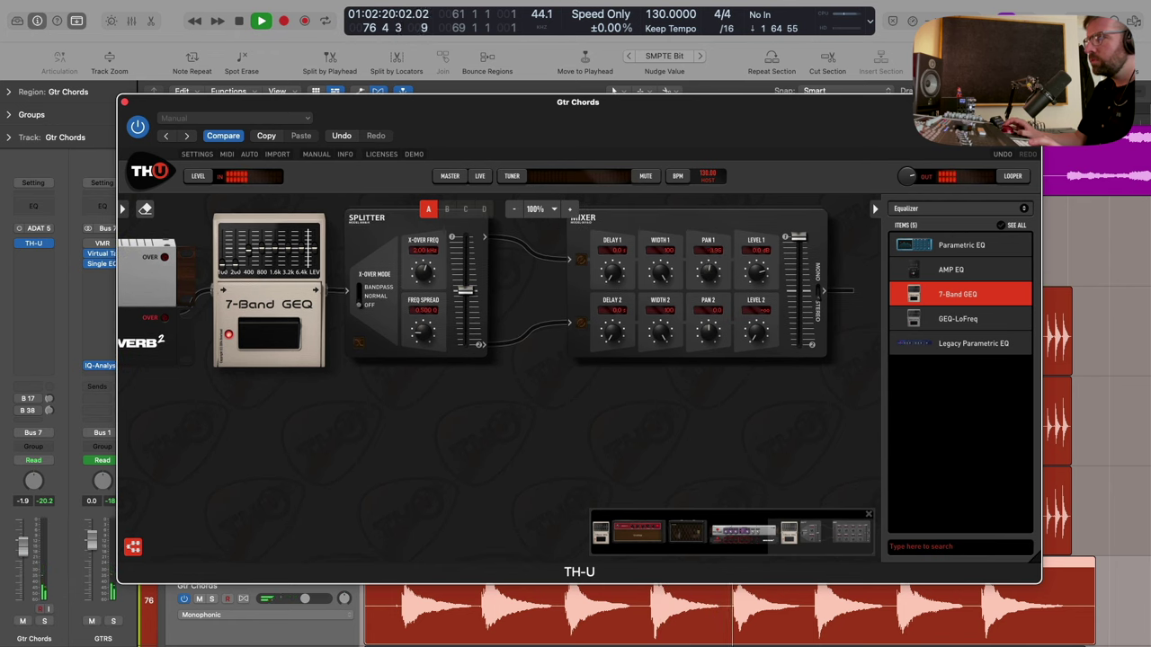
{"action": "scroll", "coordinate": [710, 279], "scroll_direction": "up", "scroll_amount": 1}
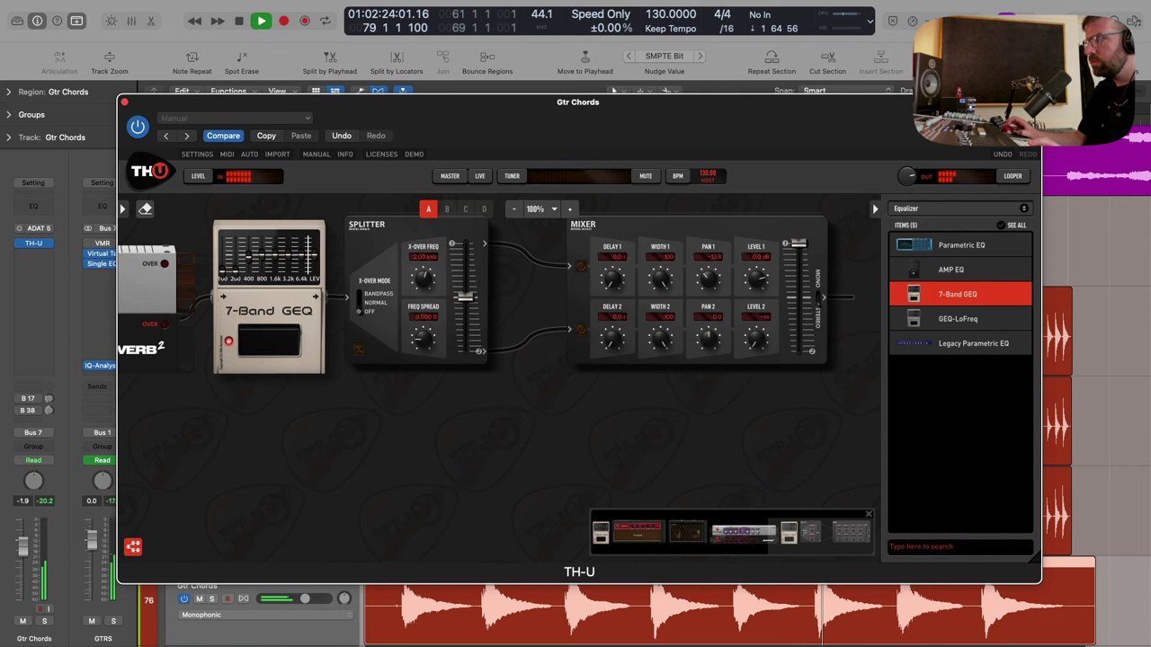
{"action": "key", "text": "space"}
{"action": "left_click", "coordinate": [708, 282]}
{"action": "key", "text": "Return"}
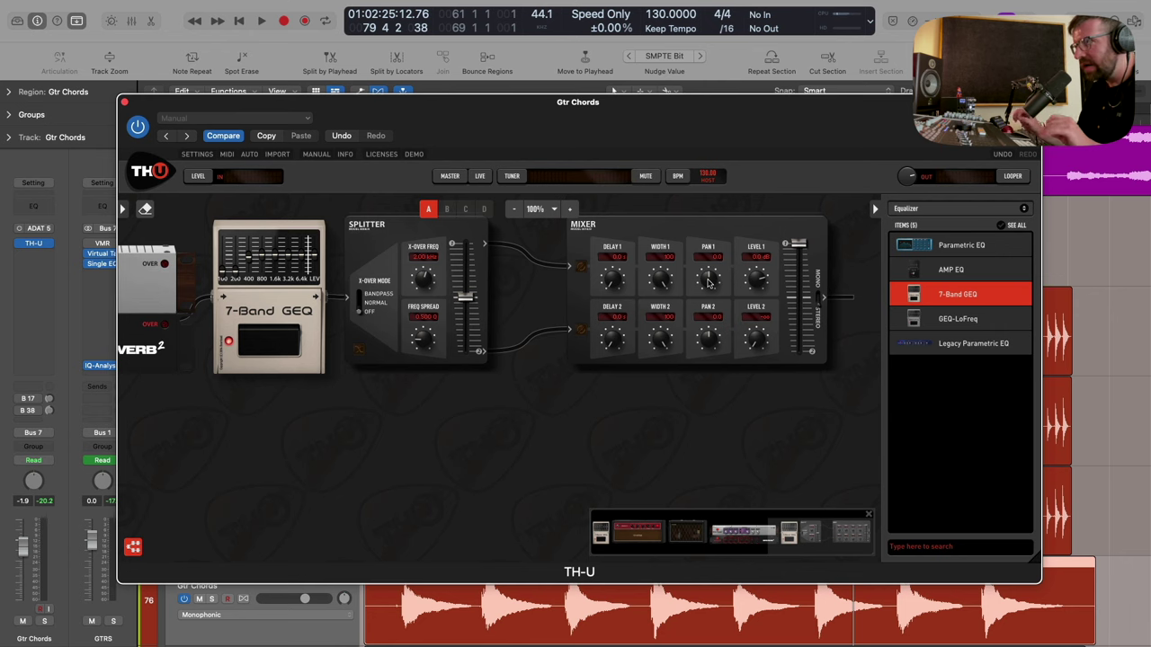
Set the Gtr Chords automation mode to Latch and place the playhead just before the Chorus at bar 69.
{"action": "key", "text": "super+w"}
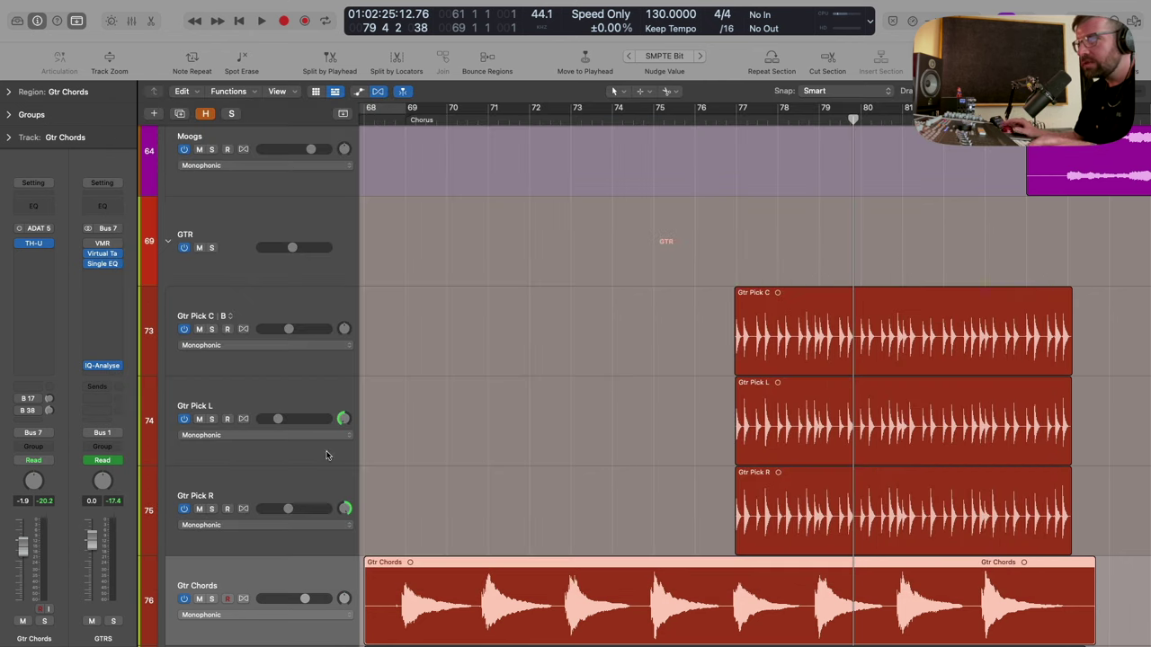
{"action": "scroll", "coordinate": [327, 455], "scroll_direction": "down", "scroll_amount": 5}
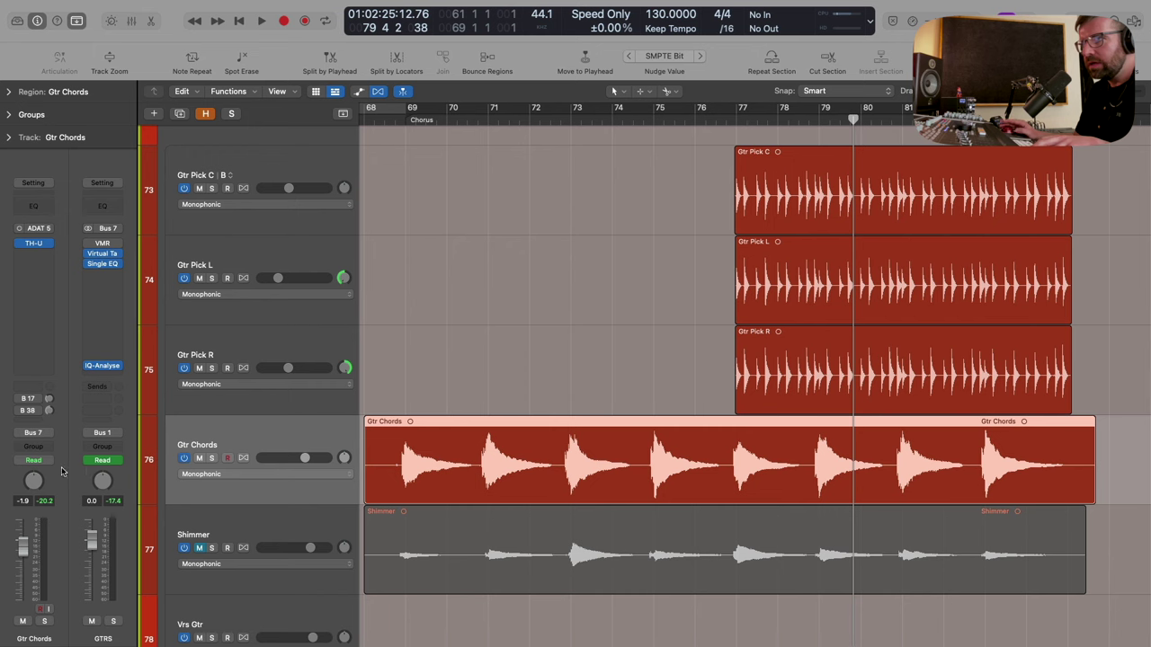
{"action": "left_click", "coordinate": [47, 461]}
{"action": "left_click", "coordinate": [53, 487]}
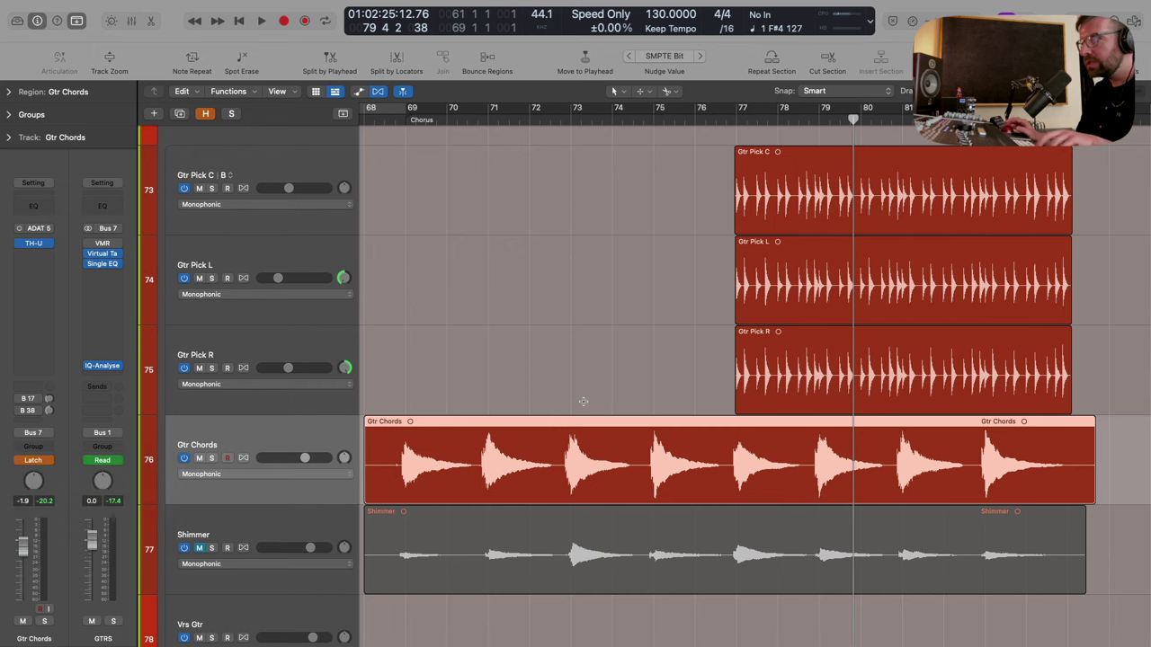
{"action": "scroll", "coordinate": [593, 396], "scroll_direction": "left", "scroll_amount": 1}
{"action": "left_click", "coordinate": [396, 118]}
{"action": "key", "text": "v"}
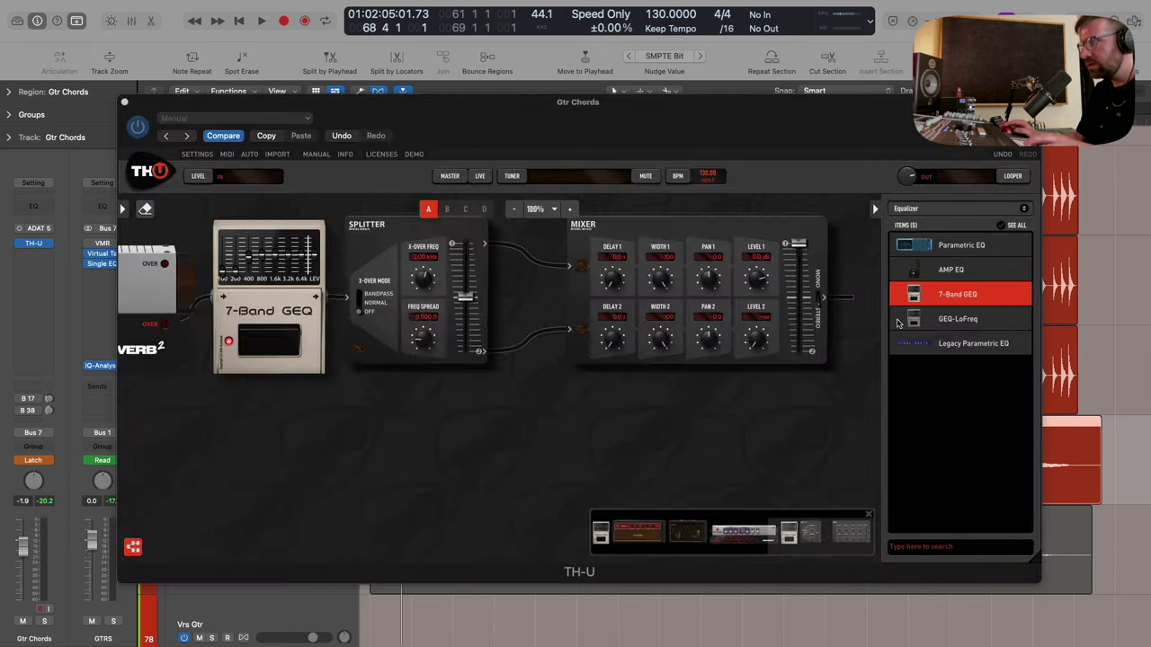
Record Pan 1 movements of the TH-U mixer as automation through the chorus, and return Gtr Chords to Read mode.
{"action": "left_click_drag", "start_coordinate": [710, 284], "coordinate": [711, 277]}
{"action": "key", "text": "space"}
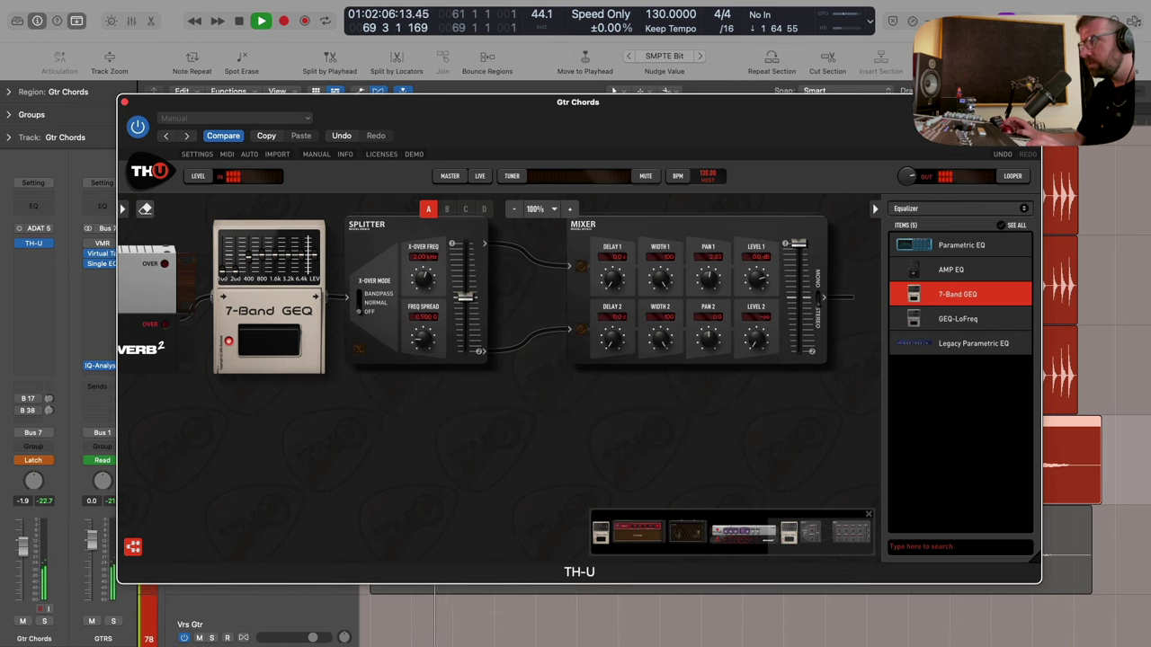
{"action": "left_click_drag", "start_coordinate": [711, 282], "coordinate": [711, 250]}
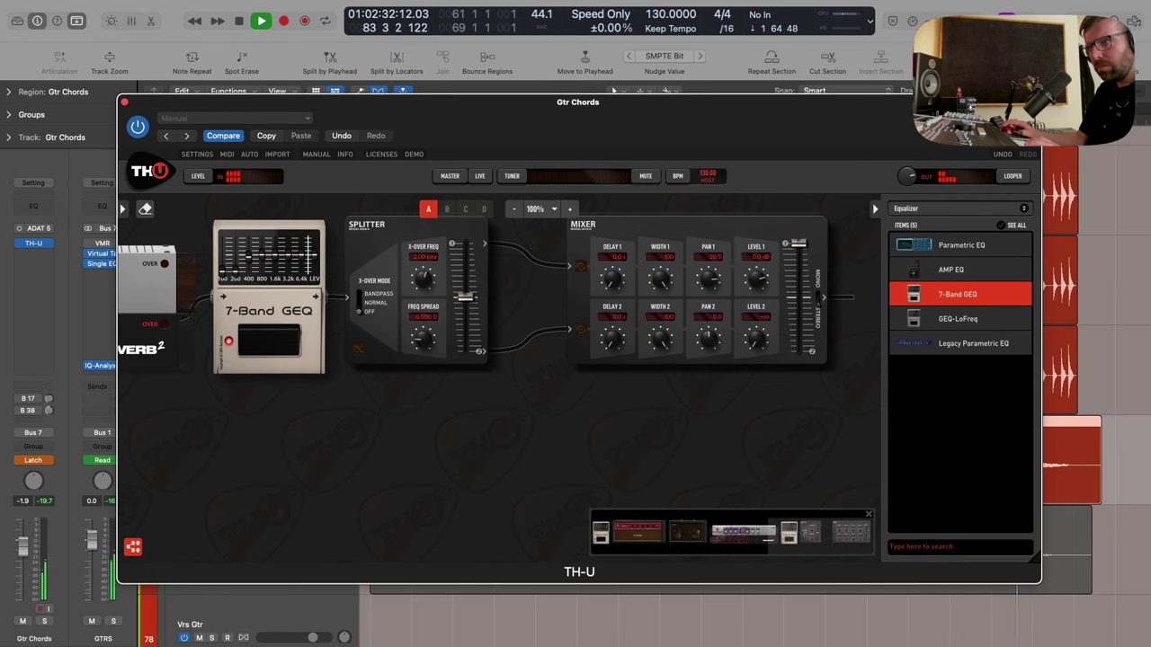
{"action": "left_click_drag", "start_coordinate": [712, 278], "coordinate": [712, 288]}
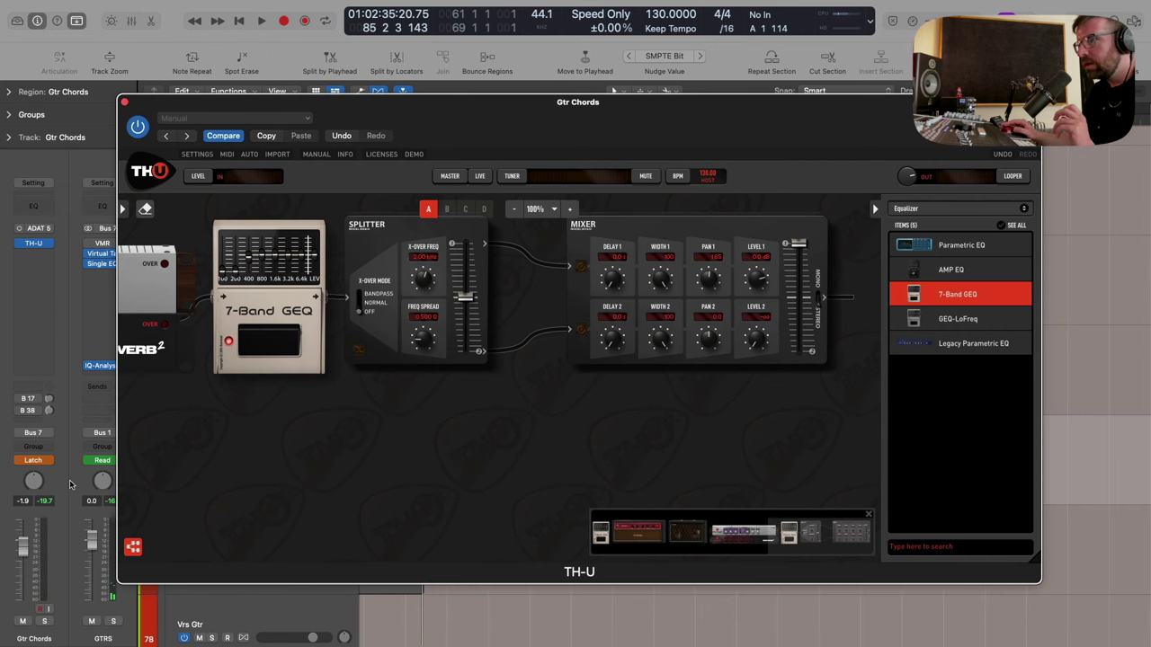
{"action": "left_click", "coordinate": [47, 463]}
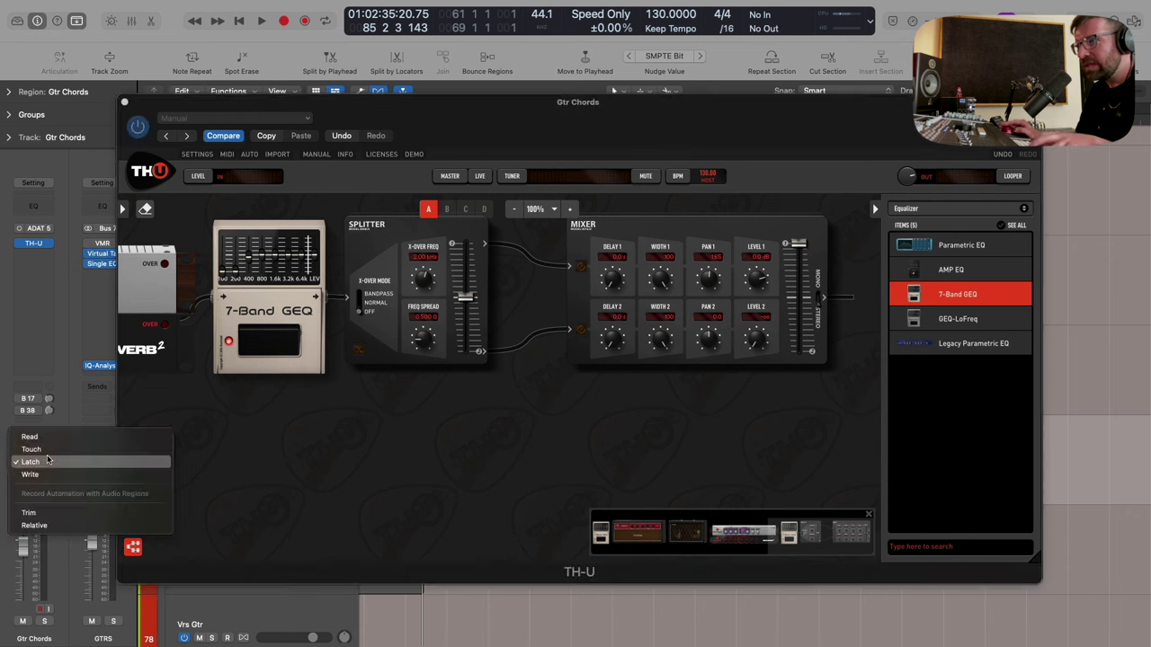
{"action": "left_click", "coordinate": [36, 436]}
Play back the recorded pan automation and show the automation lanes to check the curve on Gtr Chords.
{"action": "key", "text": "space"}
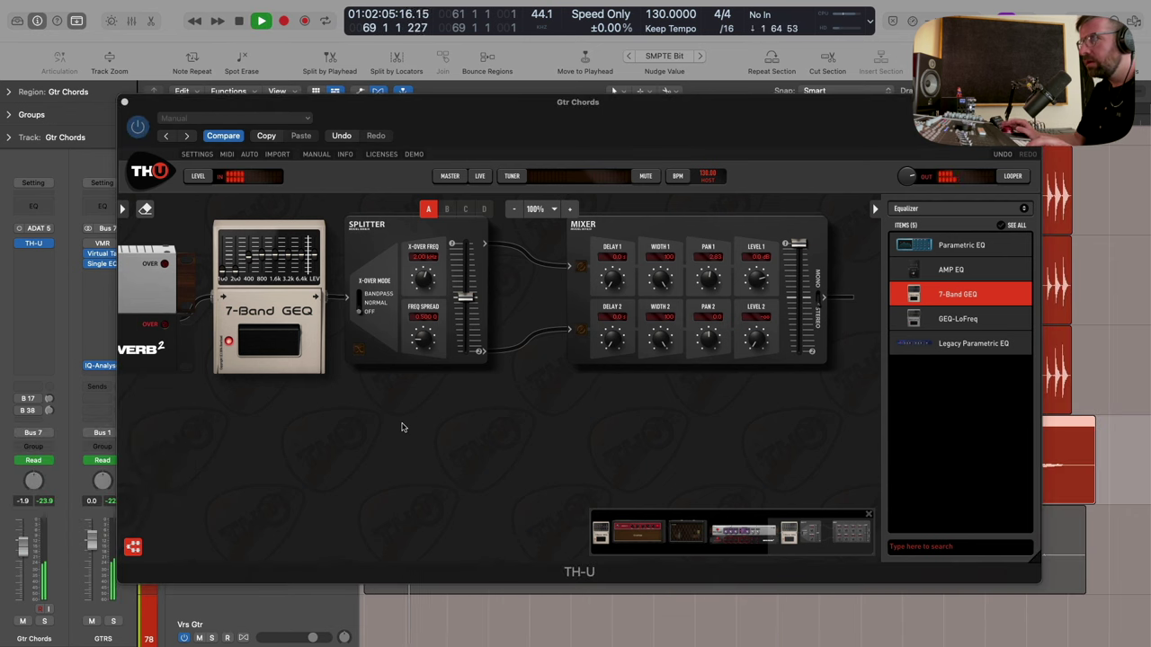
{"action": "key", "text": "v"}
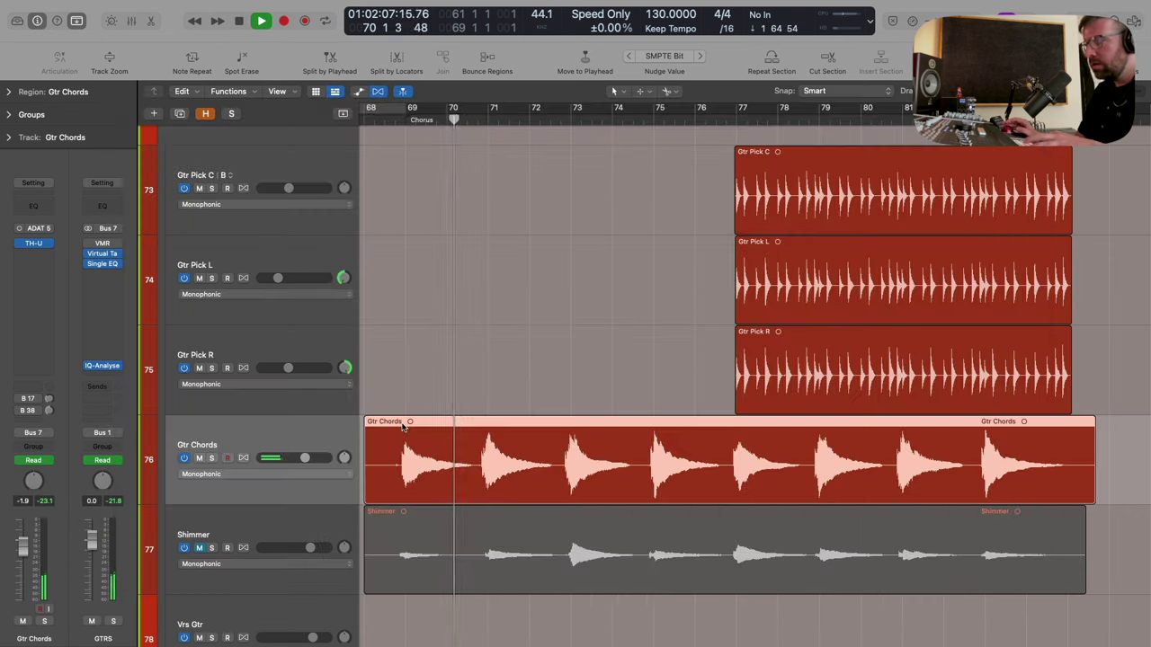
{"action": "key", "text": "a"}
{"action": "scroll", "coordinate": [470, 467], "scroll_direction": "down", "scroll_amount": 1}
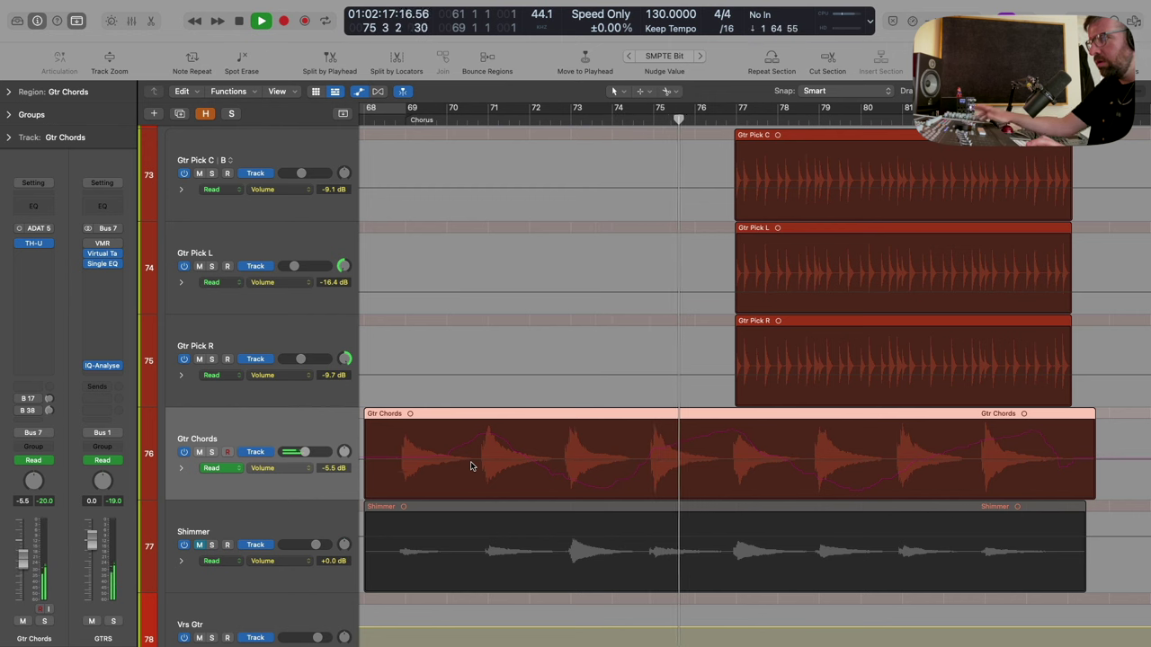
{"action": "key", "text": "space"}
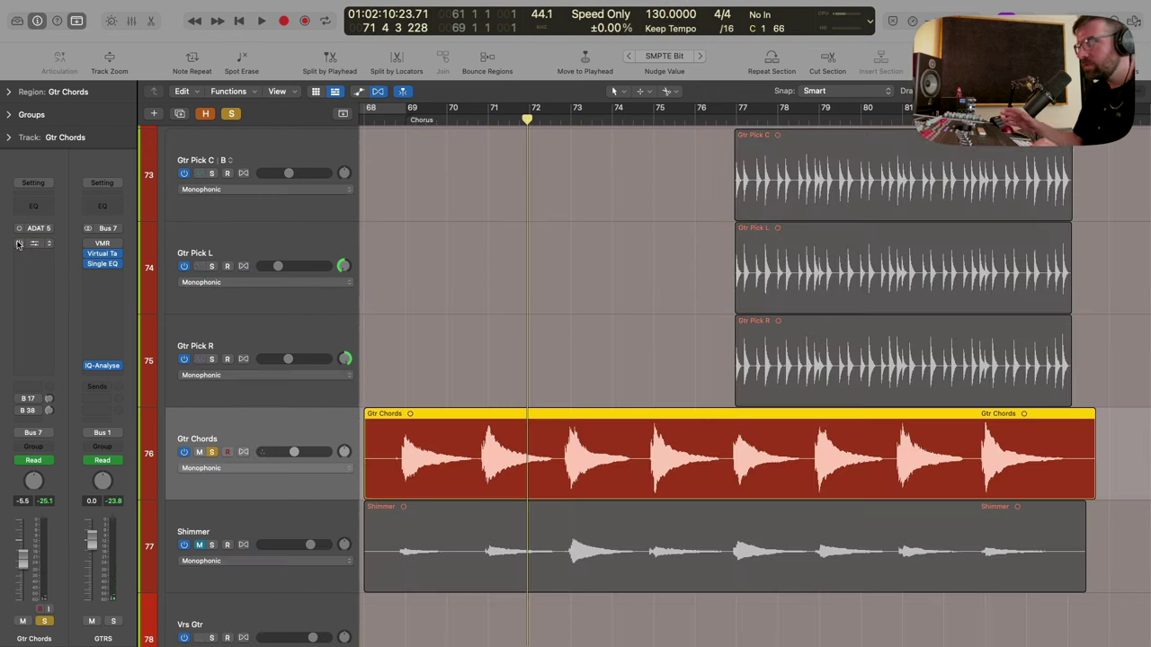
Compare the soloed Gtr Chords with TH-U bypassed and enabled, reviewing the chain back to the Top30 amp.
{"action": "key", "text": "space"}
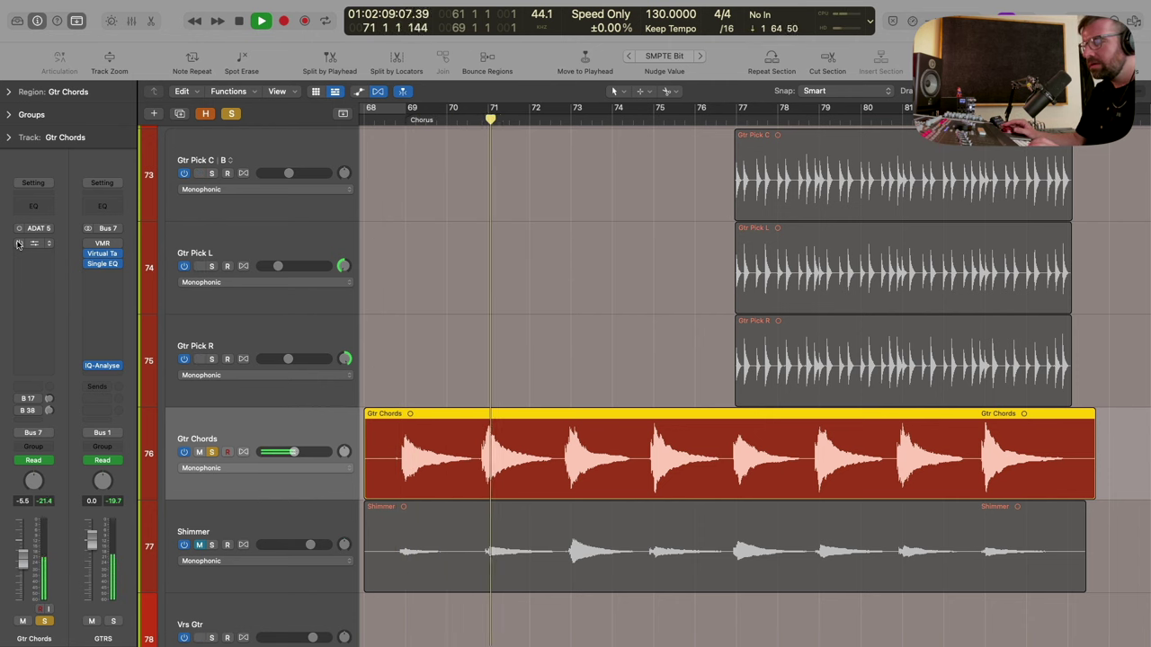
{"action": "key", "text": "space"}
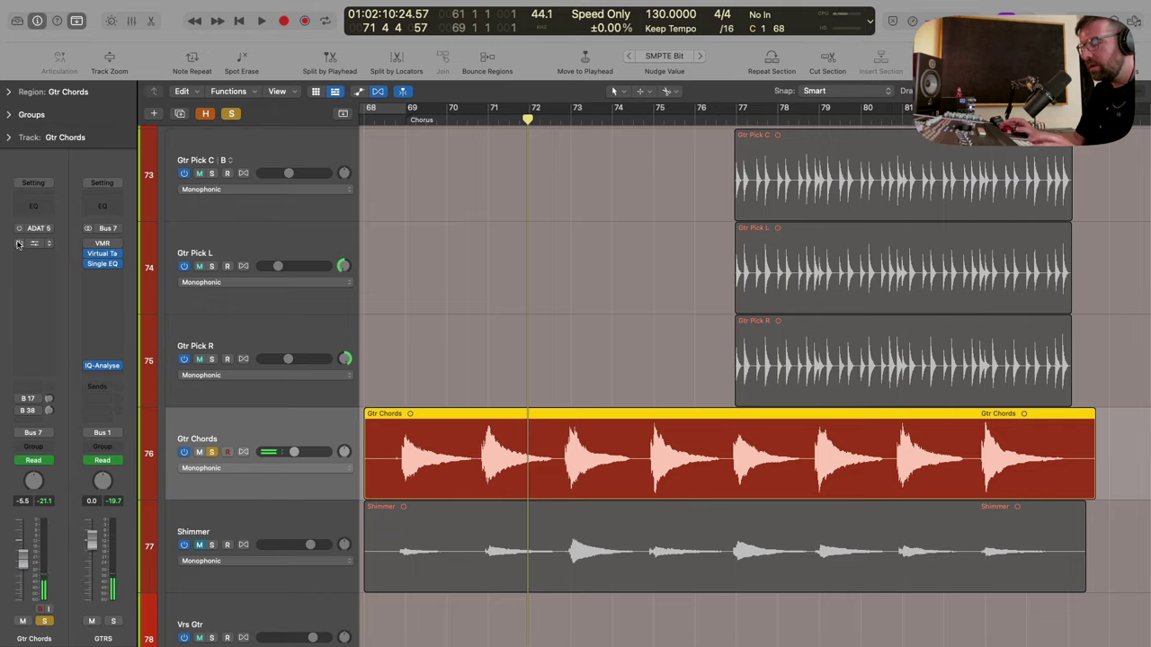
{"action": "left_click", "coordinate": [18, 244]}
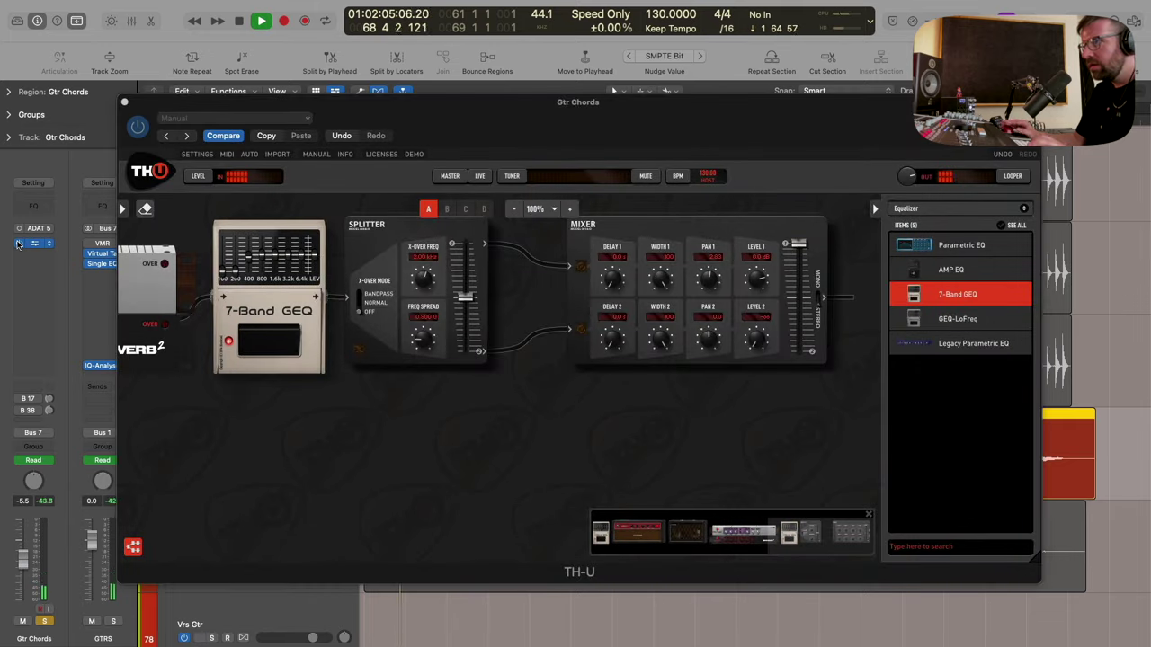
{"action": "scroll", "coordinate": [361, 462], "scroll_direction": "left", "scroll_amount": 15}
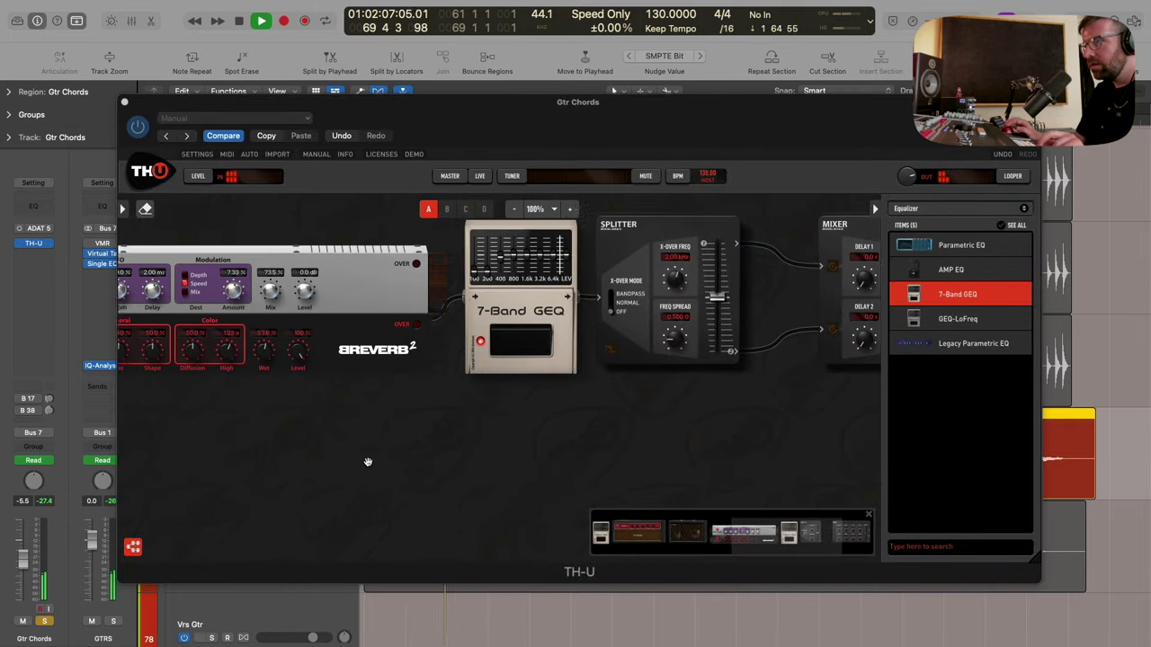
{"action": "scroll", "coordinate": [368, 462], "scroll_direction": "left", "scroll_amount": 5}
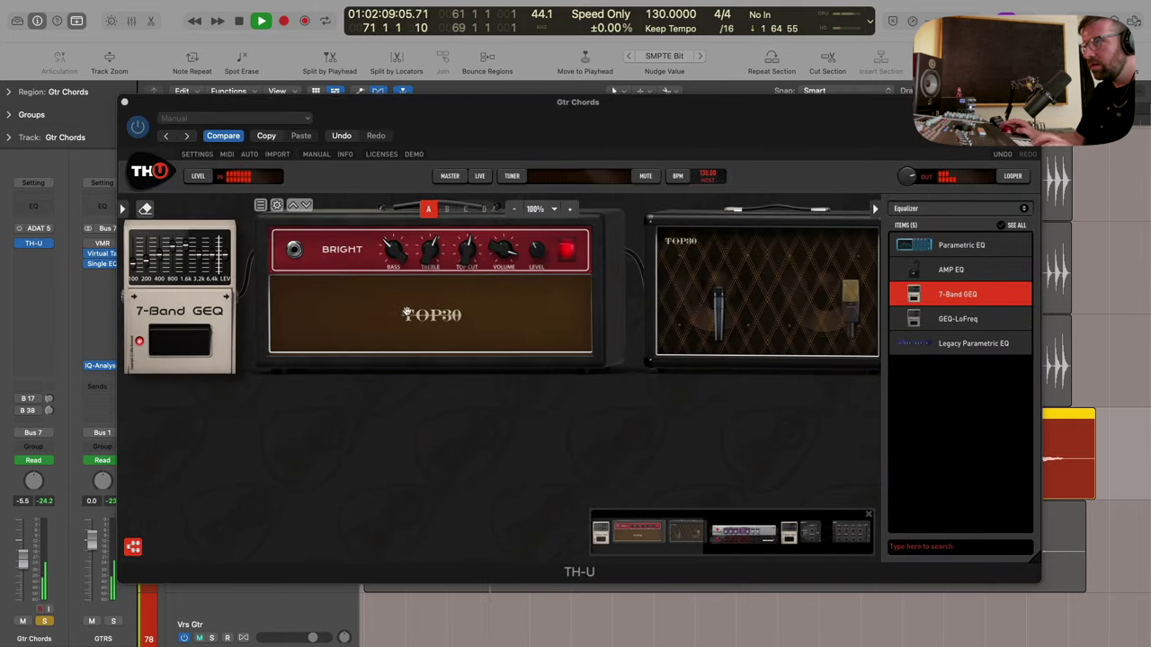
{"action": "left_click", "coordinate": [500, 257]}
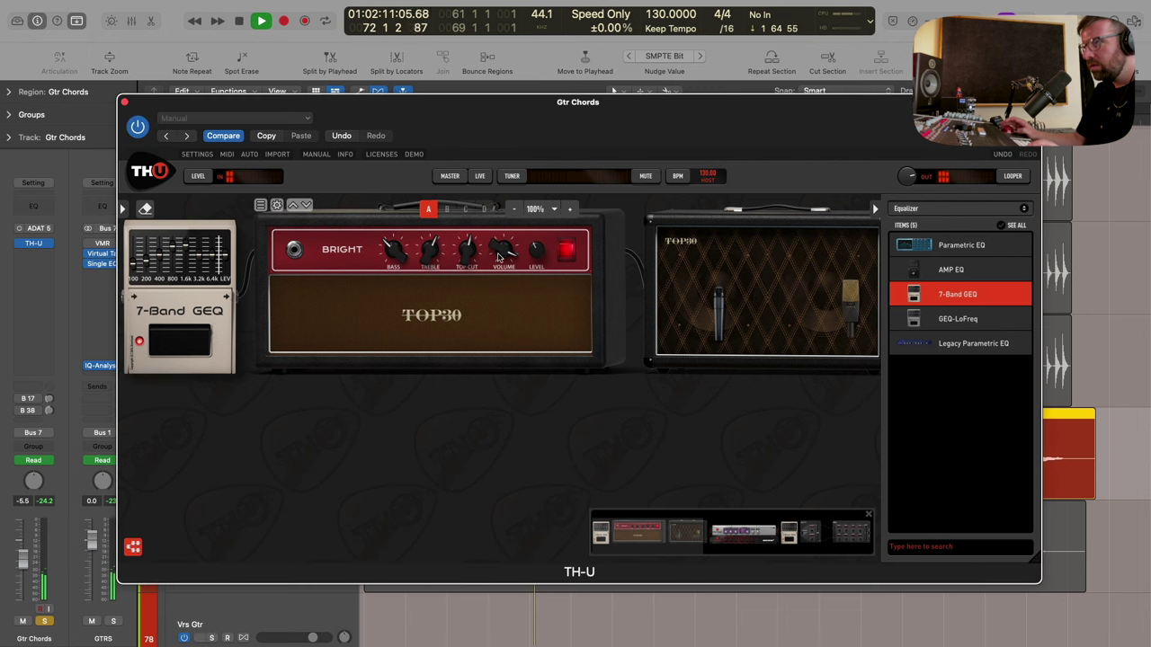
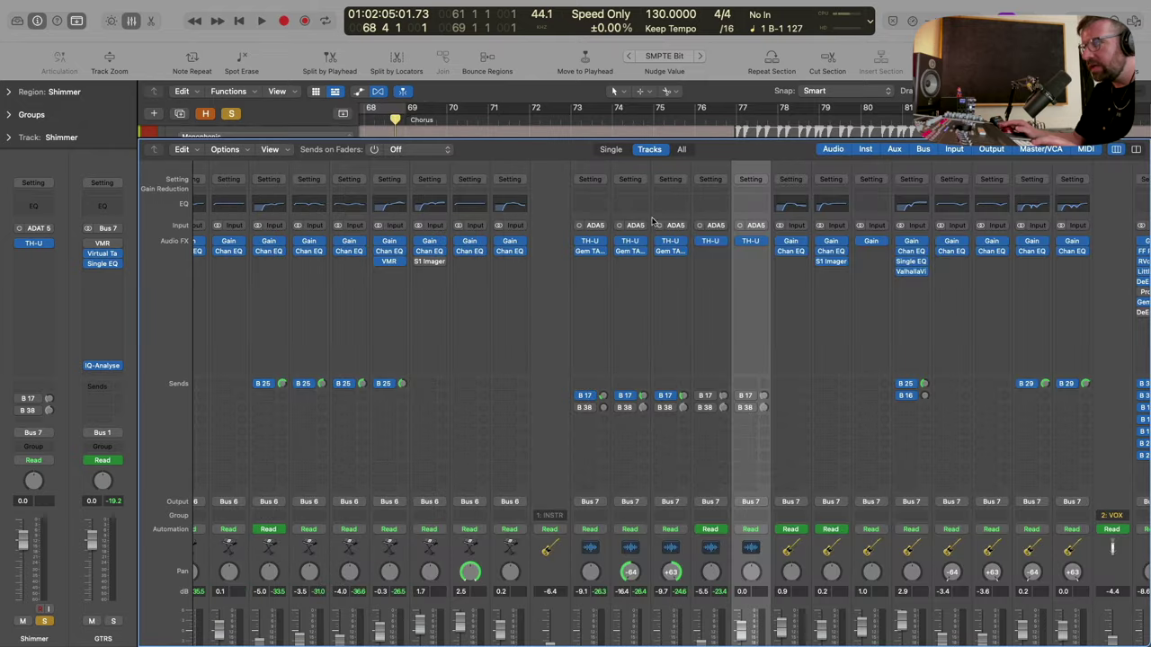
Play the soloed Shimmer track from the start of the chorus and open its TH-U amp chain.
{"action": "scroll", "coordinate": [676, 480], "scroll_direction": "down", "scroll_amount": 5}
{"action": "key", "text": "space"}
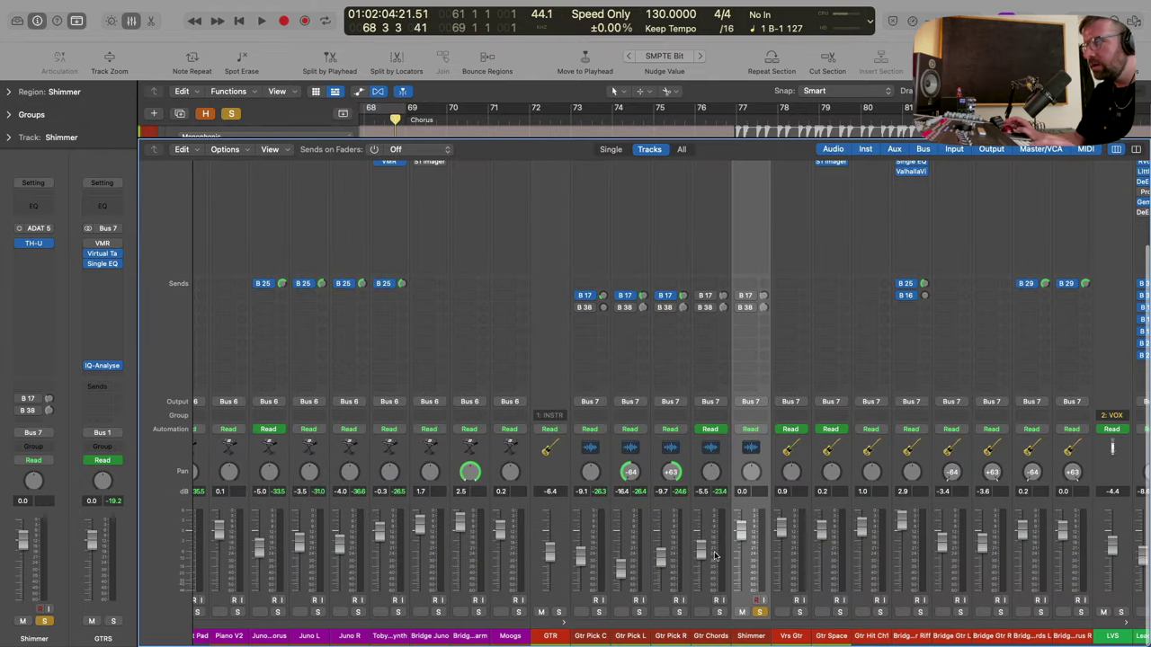
{"action": "key", "text": "x"}
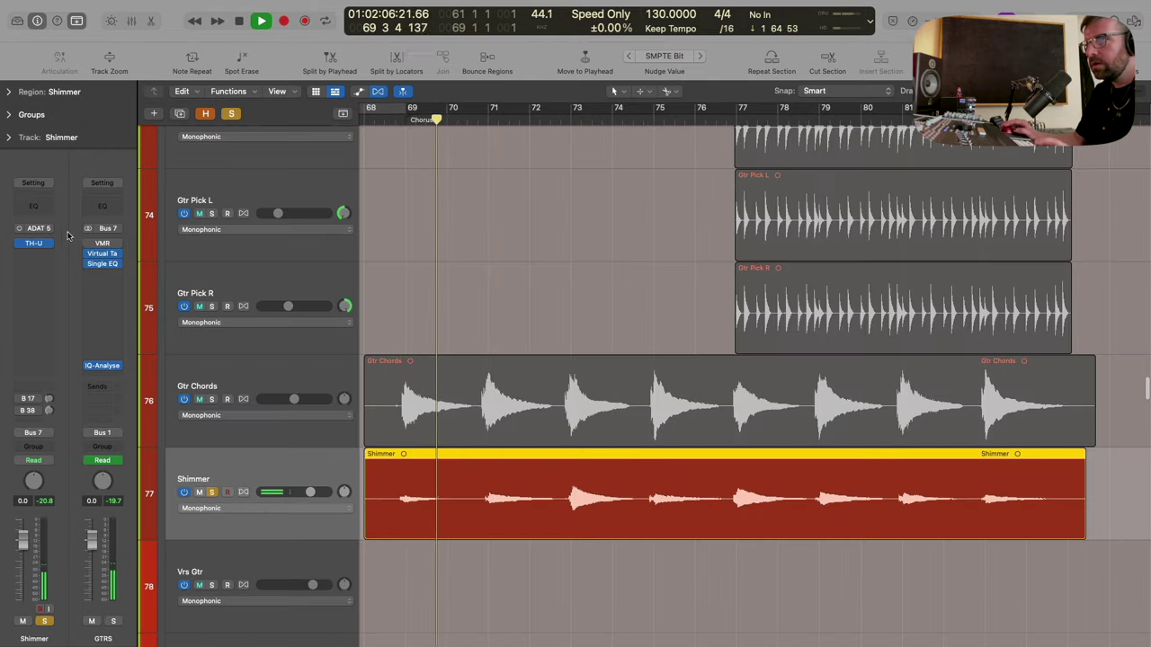
{"action": "left_click", "coordinate": [33, 243]}
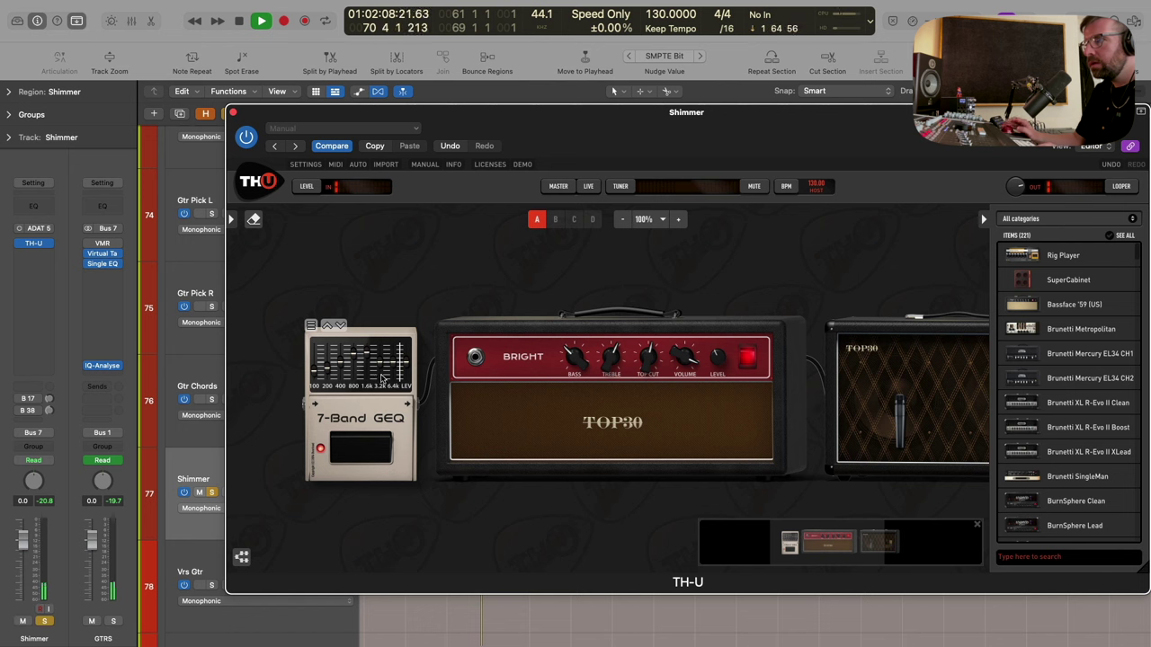
Reshape the bands of the 7-Band GEQ and fine-tune the Top30 amp's Top Cut while the soloed Shimmer track plays.
{"action": "left_click_drag", "start_coordinate": [366, 354], "coordinate": [327, 374]}
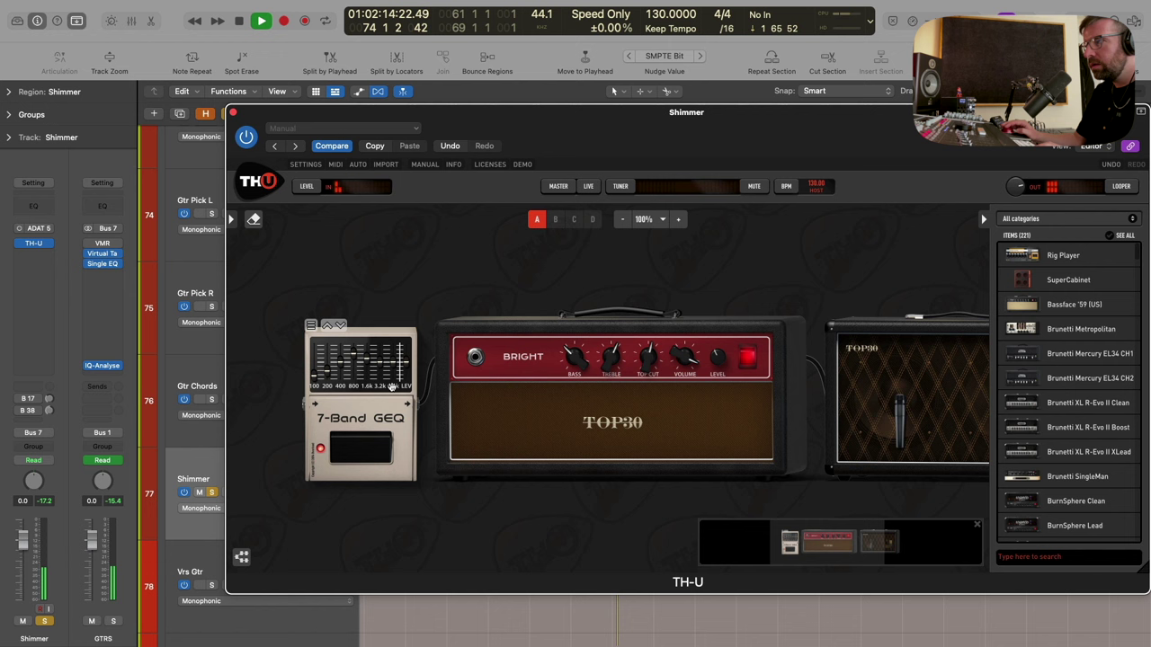
{"action": "mouse_move", "coordinate": [648, 358]}
{"action": "left_mouse_down"}
{"action": "mouse_move", "coordinate": [648, 381]}
{"action": "mouse_move", "coordinate": [652, 358]}
{"action": "left_mouse_up"}
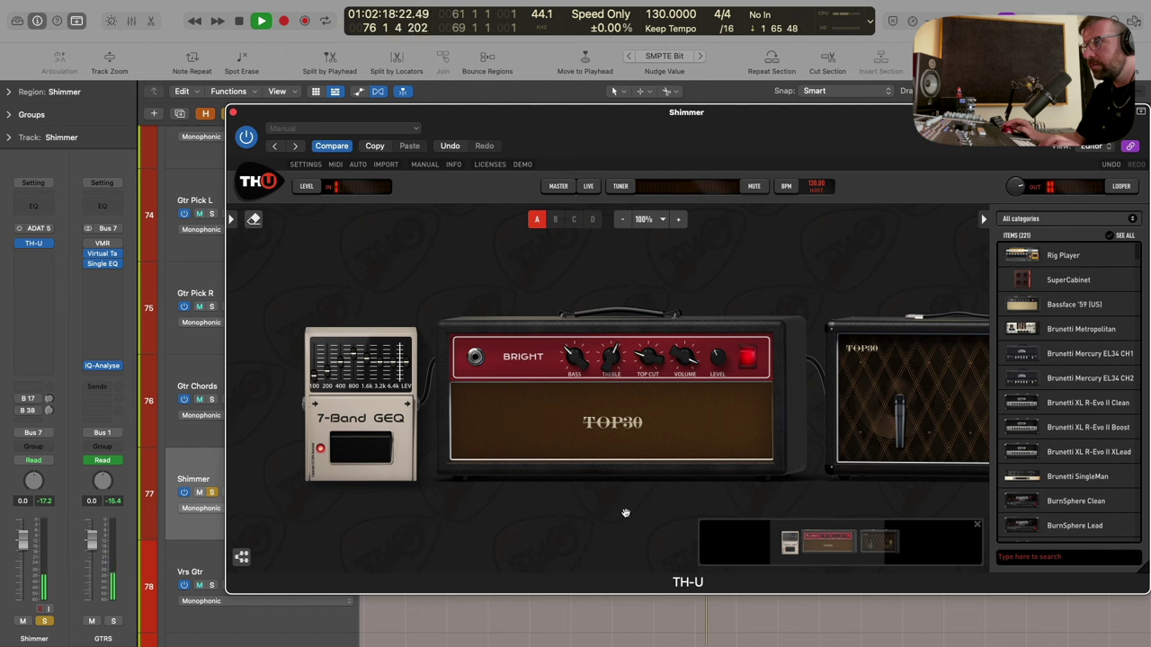
{"action": "scroll", "coordinate": [624, 514], "scroll_direction": "right", "scroll_amount": 5}
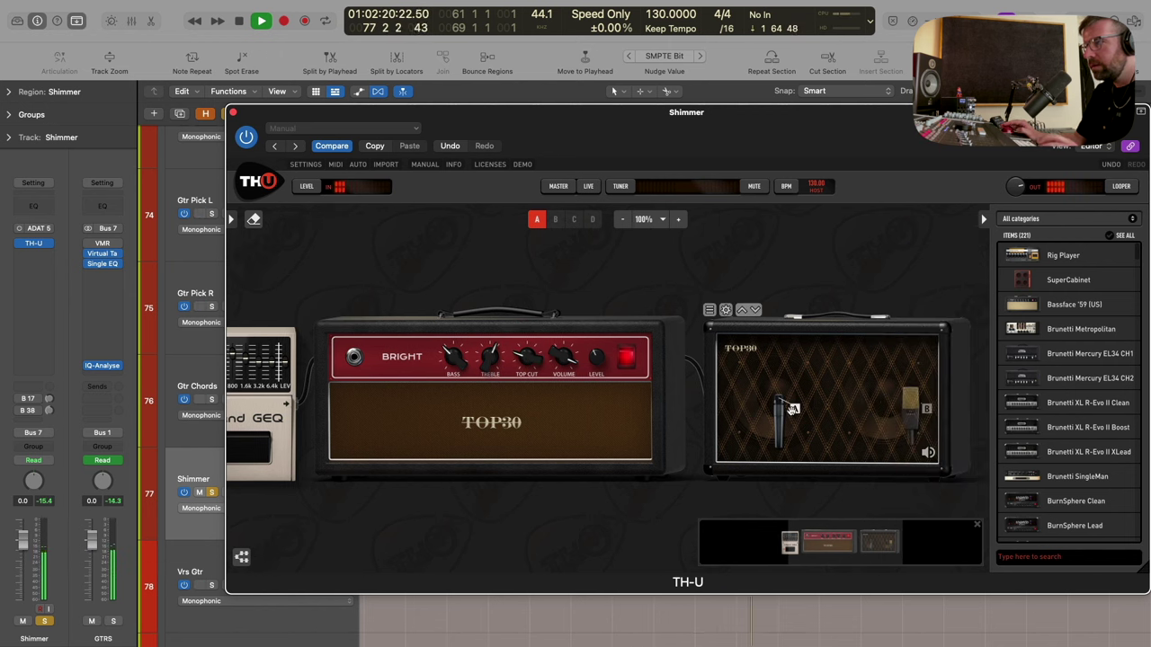
{"action": "key", "text": "space"}
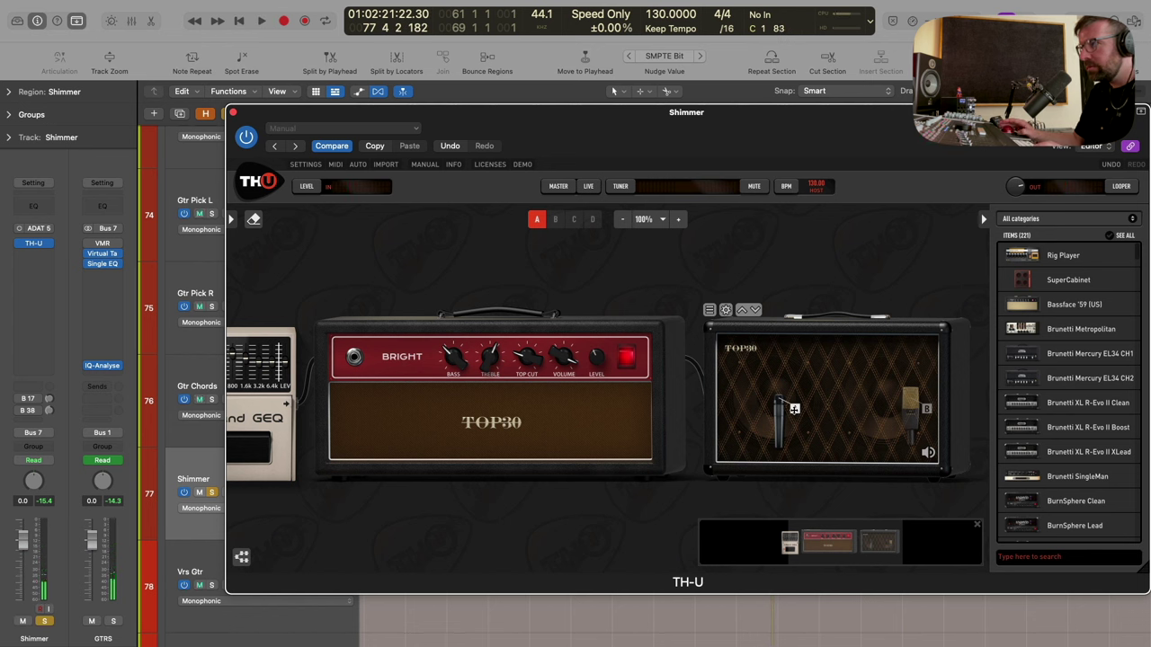
Switch microphone A on the Top30 cabinet to California121 and reposition it in front of the speaker by ear.
{"action": "left_click", "coordinate": [794, 409]}
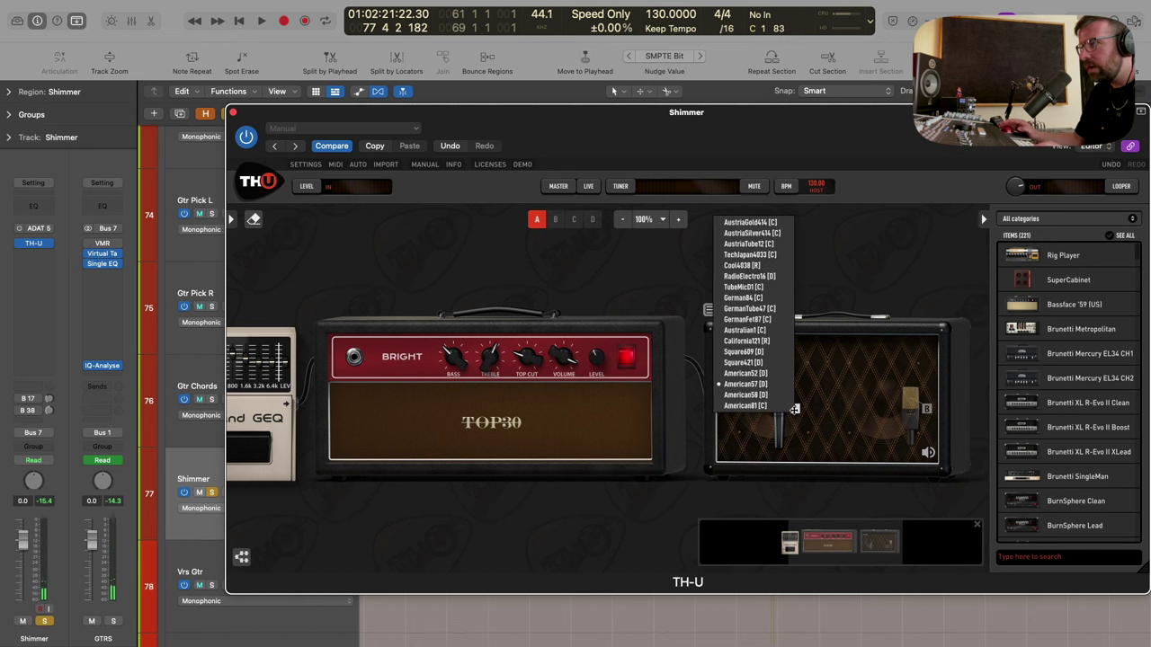
{"action": "left_click", "coordinate": [760, 341]}
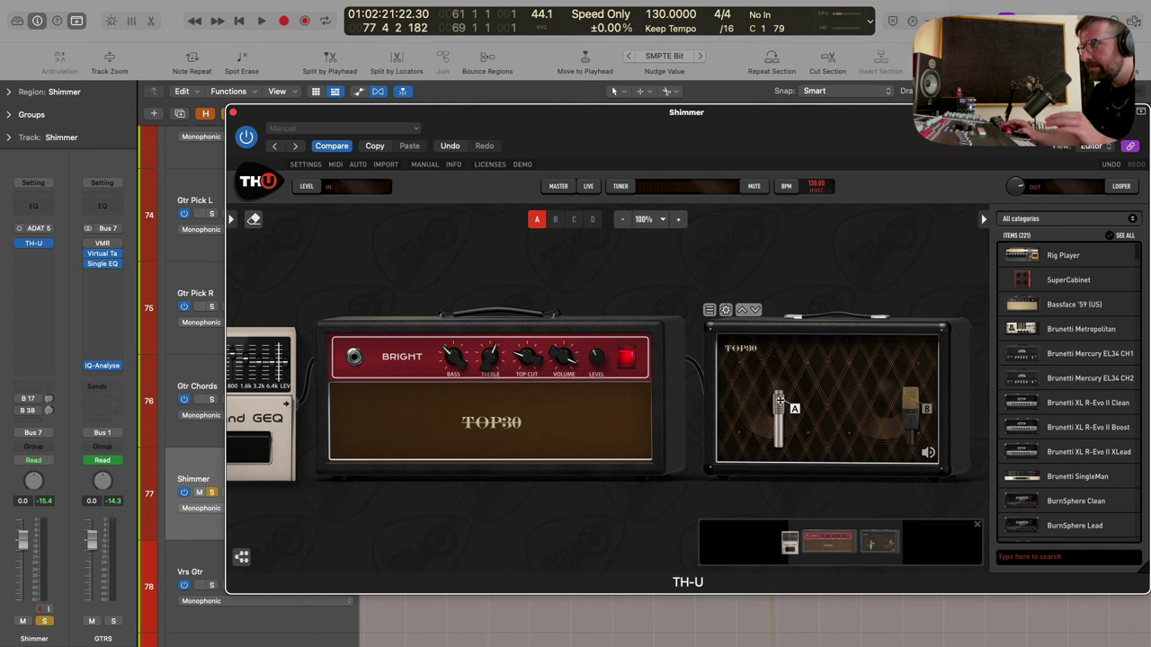
{"action": "left_click_drag", "start_coordinate": [779, 400], "coordinate": [773, 445]}
{"action": "key", "text": "space"}
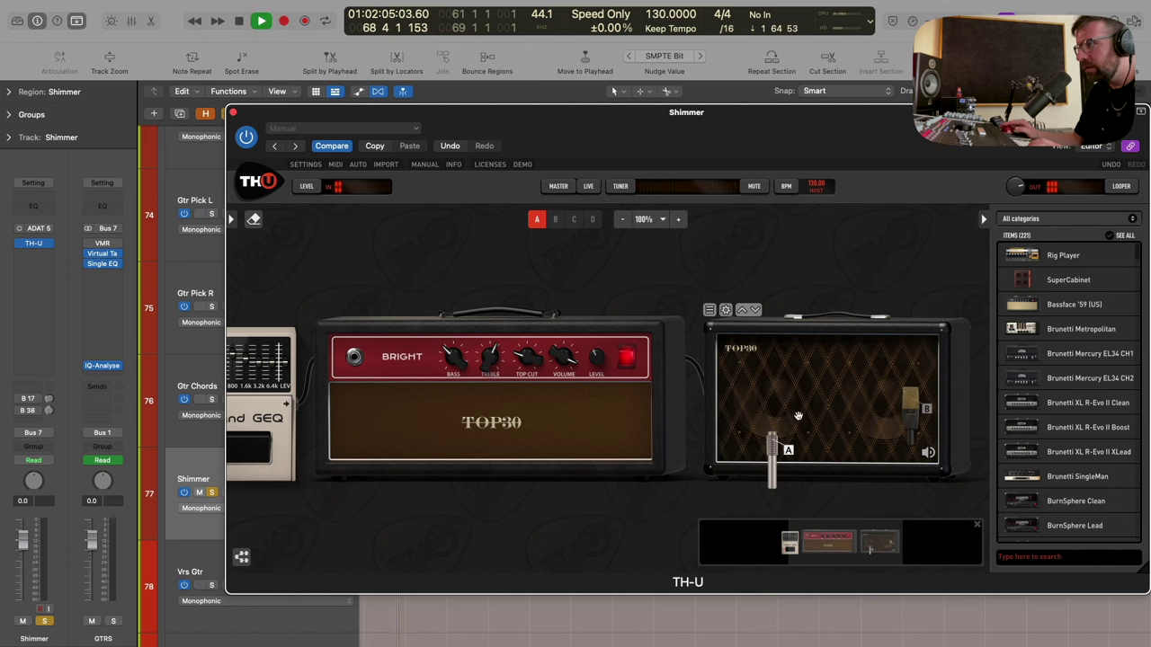
{"action": "left_click_drag", "start_coordinate": [772, 445], "coordinate": [780, 433]}
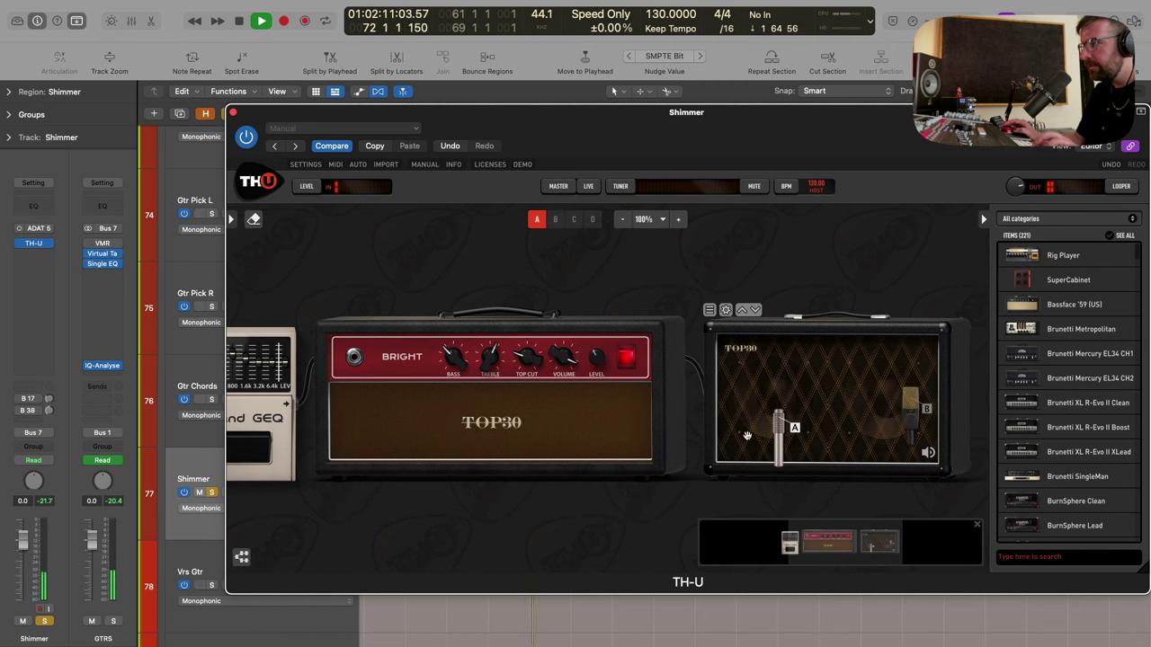
{"action": "scroll", "coordinate": [639, 468], "scroll_direction": "up", "scroll_amount": 3}
{"action": "key", "text": "space"}
{"action": "mouse_move", "coordinate": [794, 417]}
{"action": "left_mouse_down"}
{"action": "mouse_move", "coordinate": [788, 460]}
{"action": "mouse_move", "coordinate": [793, 403]}
{"action": "mouse_move", "coordinate": [793, 413]}
{"action": "left_mouse_up"}
{"action": "key", "text": "space"}
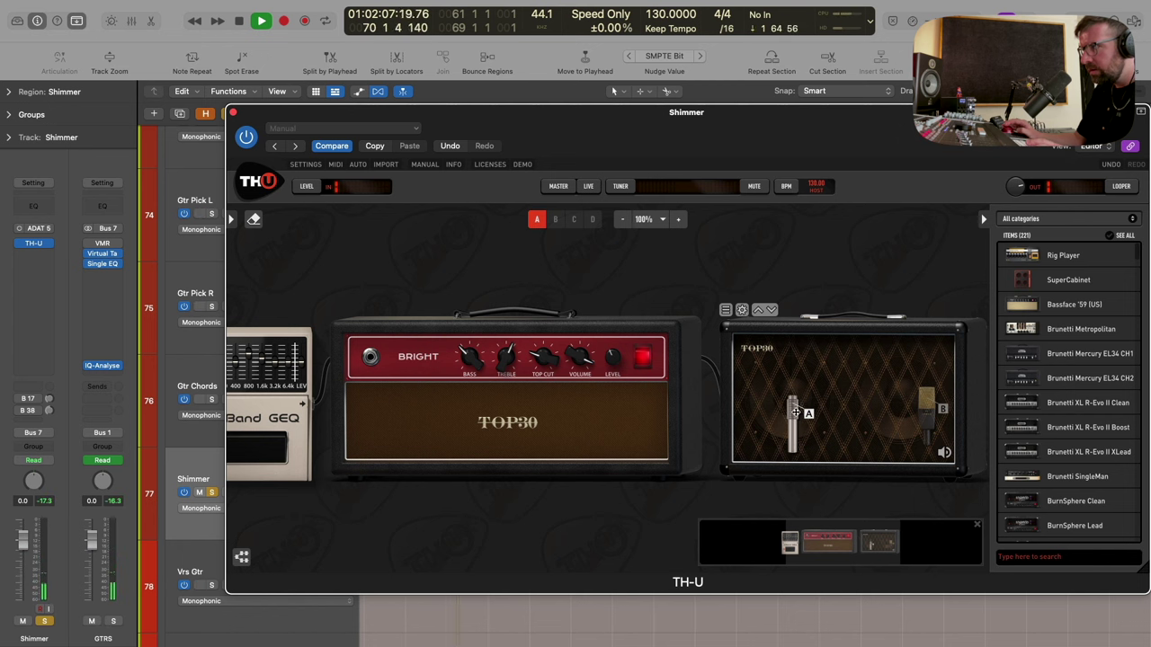
Audition the GermanFet87 as microphone A on the Top30 cabinet and go back to California121.
{"action": "left_click", "coordinate": [796, 412]}
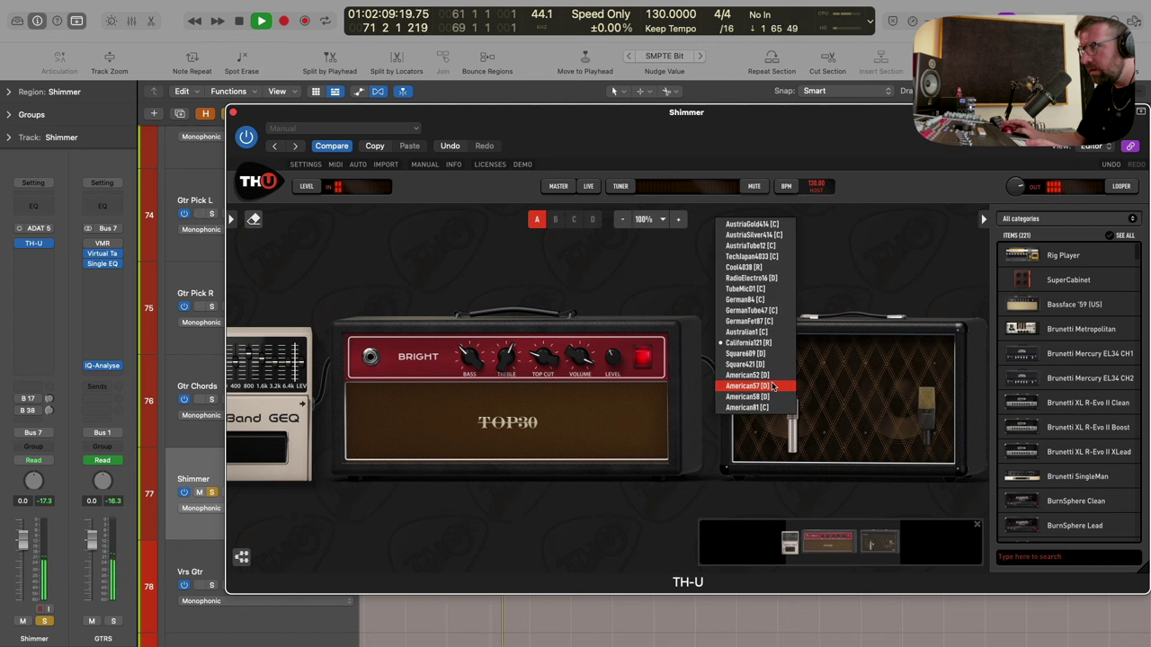
{"action": "left_click", "coordinate": [769, 321]}
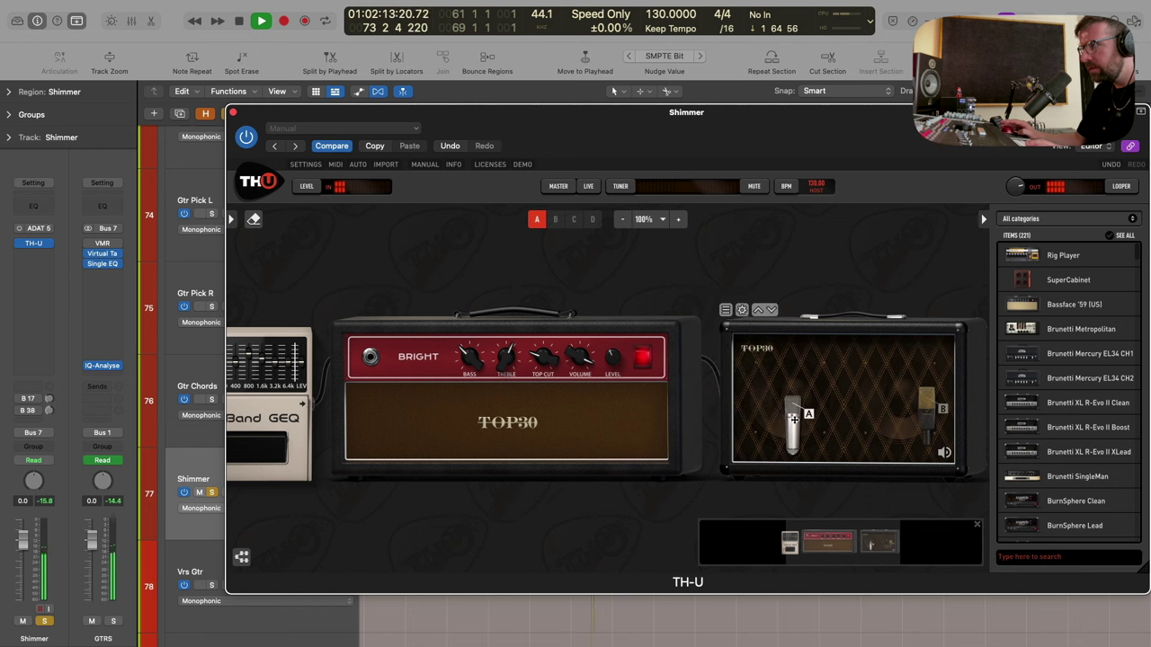
{"action": "left_click", "coordinate": [794, 419]}
{"action": "left_click", "coordinate": [760, 355]}
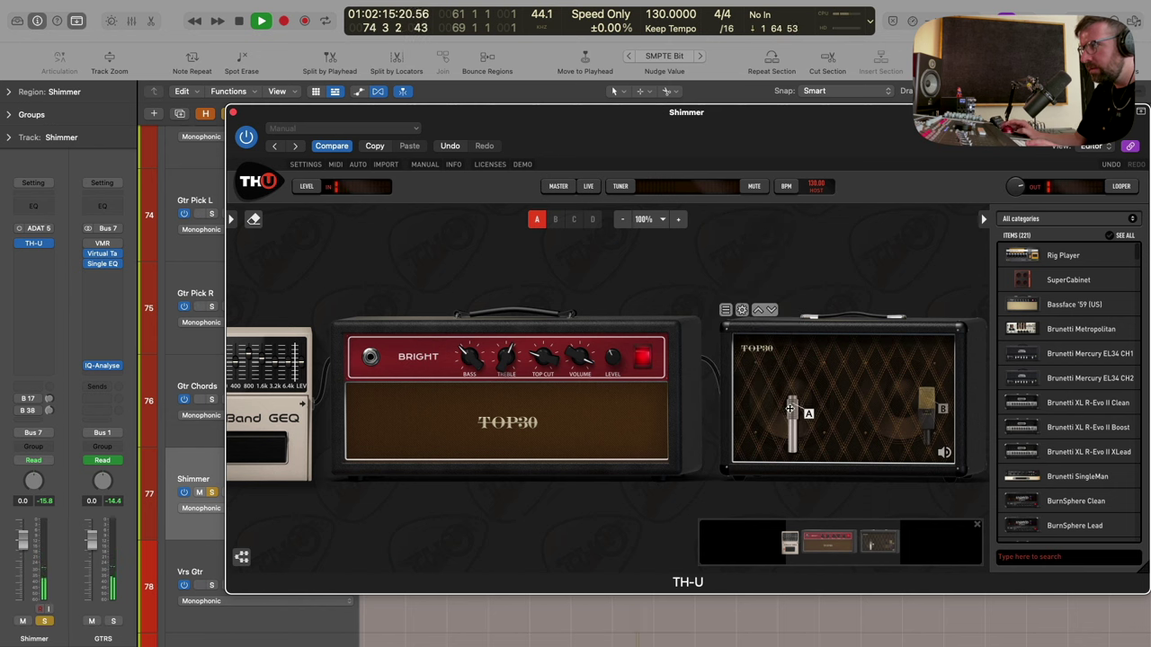
Stop playback and add an RSS Compressor from the Compressor category in front of the 7-Band GEQ.
{"action": "scroll", "coordinate": [513, 391], "scroll_direction": "left", "scroll_amount": 3}
{"action": "key", "text": "space"}
{"action": "left_click", "coordinate": [657, 401]}
{"action": "scroll", "coordinate": [653, 412], "scroll_direction": "right", "scroll_amount": 3}
{"action": "scroll", "coordinate": [652, 411], "scroll_direction": "right", "scroll_amount": 2}
{"action": "scroll", "coordinate": [654, 406], "scroll_direction": "left", "scroll_amount": 2}
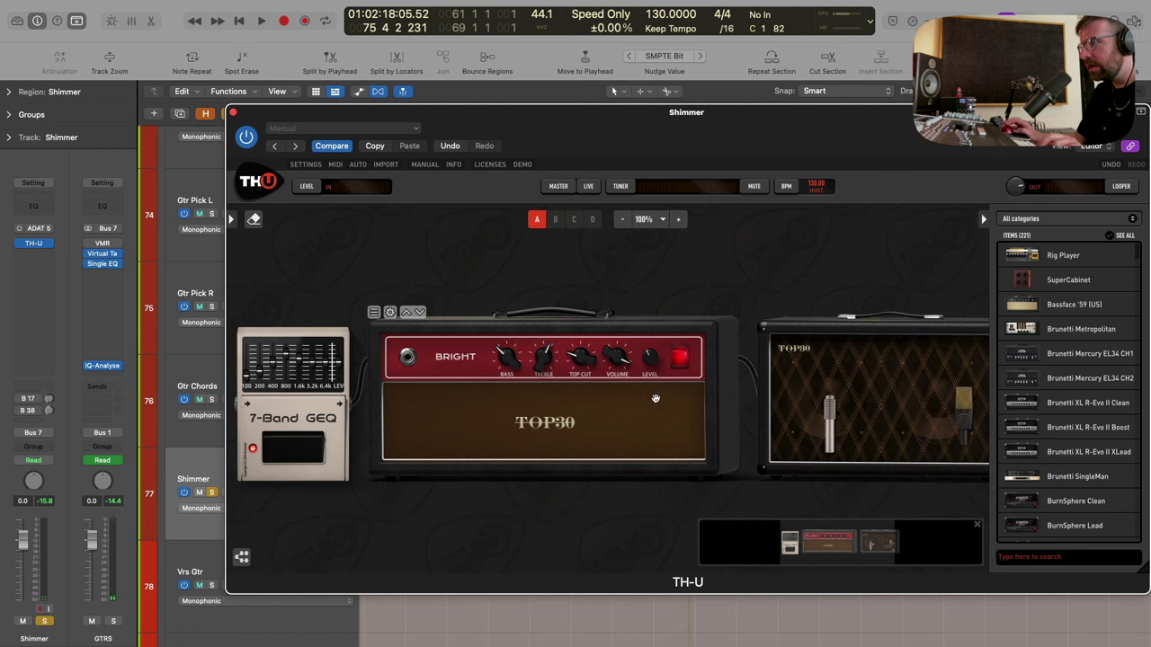
{"action": "left_click", "coordinate": [1030, 218]}
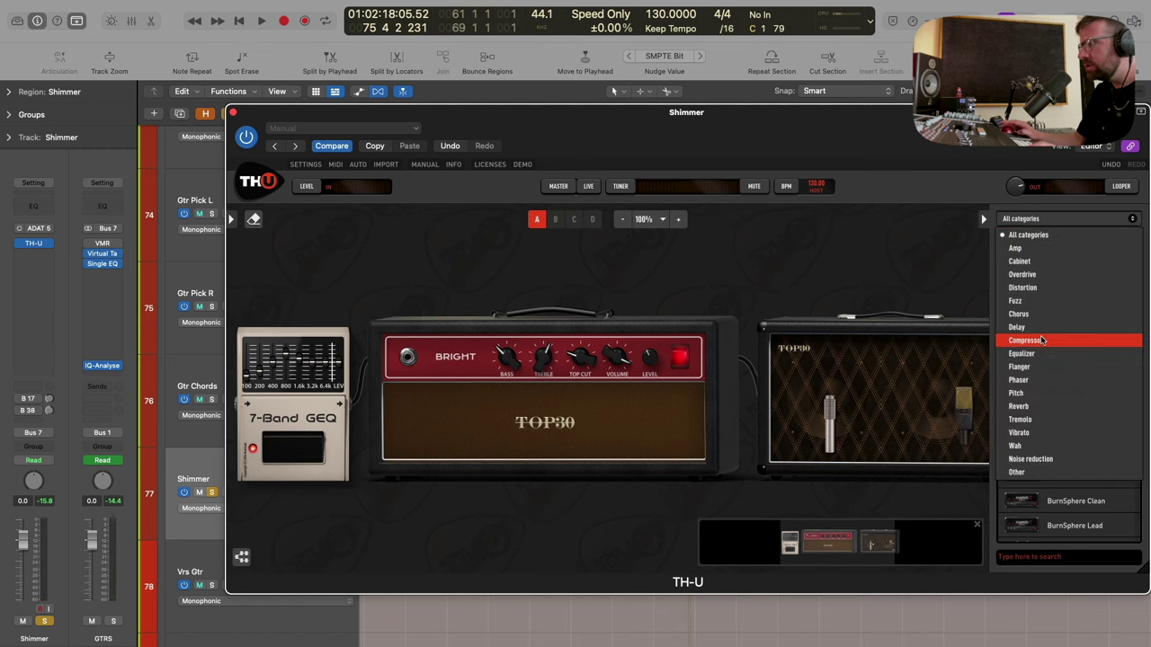
{"action": "left_click", "coordinate": [1042, 340]}
{"action": "left_click_drag", "start_coordinate": [1077, 258], "coordinate": [255, 346]}
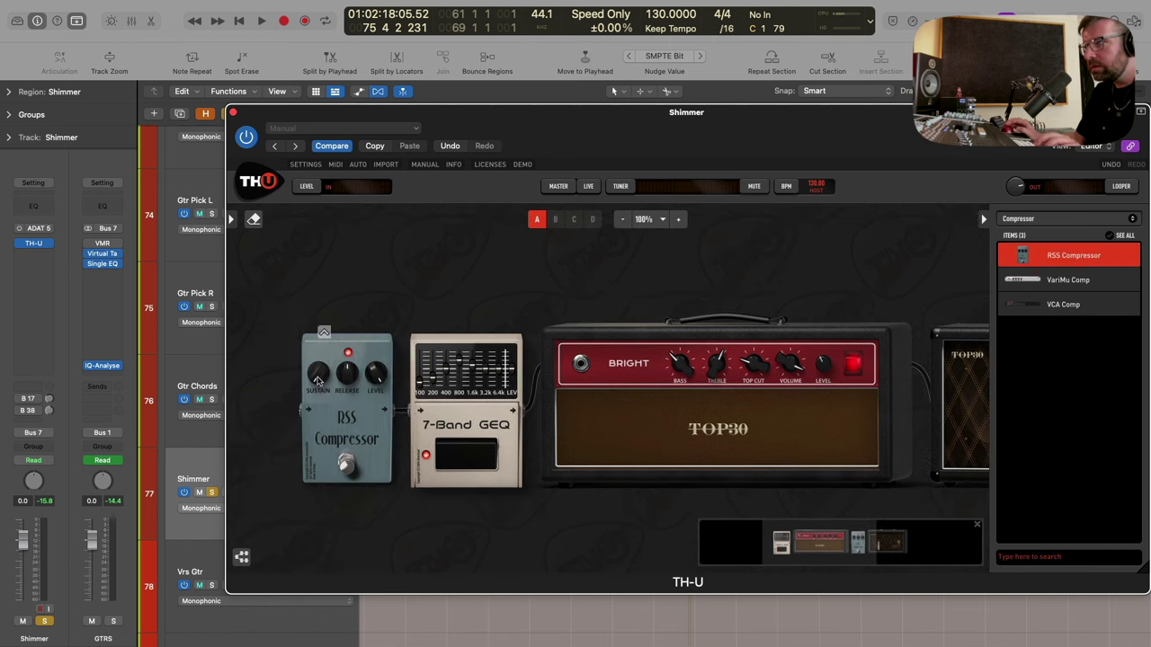
Adjust the RSS Compressor's Level and Sustain during playback, comparing the pedal bypassed and enabled.
{"action": "key", "text": "space"}
{"action": "left_click_drag", "start_coordinate": [376, 373], "coordinate": [375, 405]}
{"action": "left_click_drag", "start_coordinate": [318, 373], "coordinate": [346, 363]}
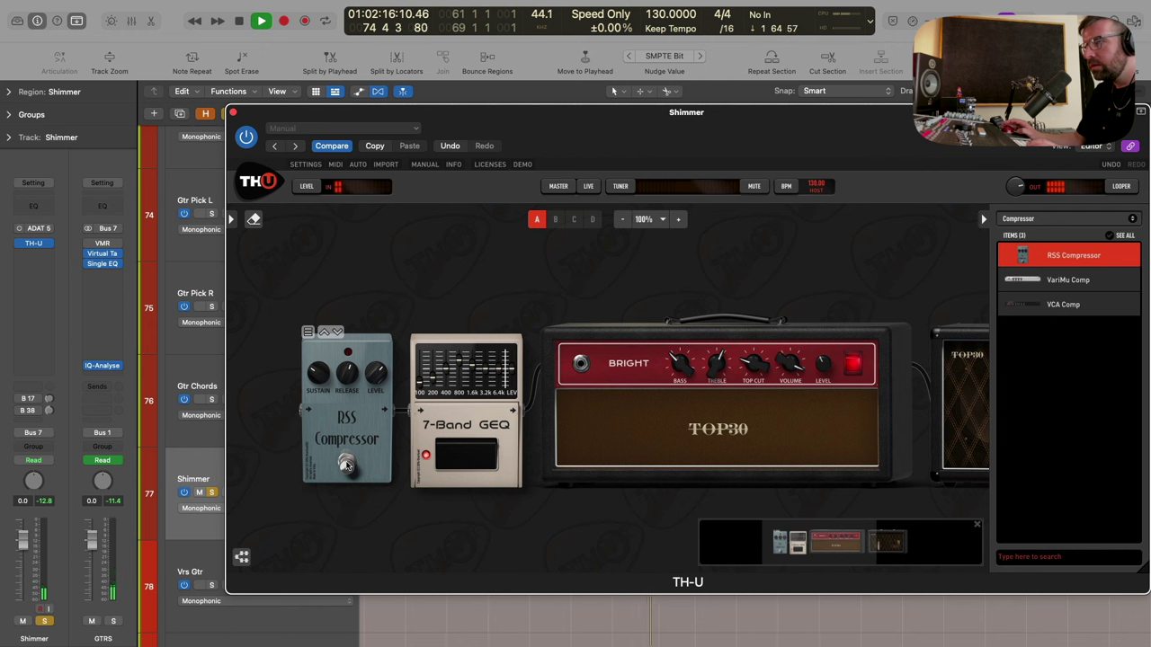
{"action": "mouse_move", "coordinate": [376, 379]}
{"action": "left_mouse_down"}
{"action": "mouse_move", "coordinate": [320, 374]}
{"action": "mouse_move", "coordinate": [376, 381]}
{"action": "left_mouse_up"}
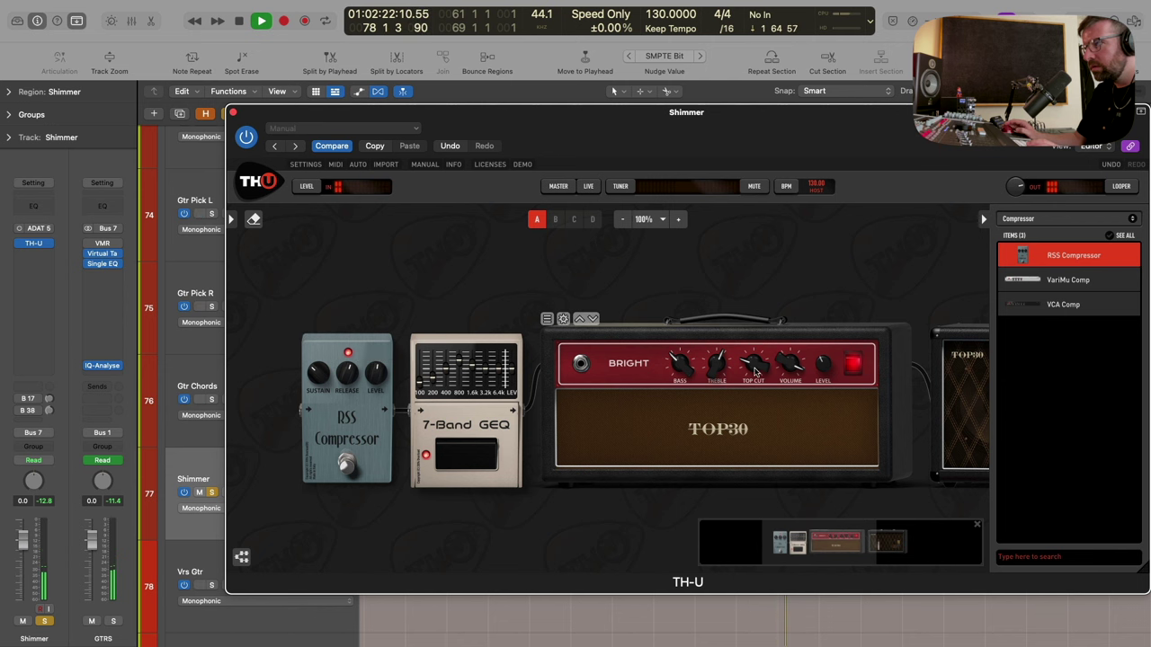
Adjust the Top30 amp's Volume and Bass by ear and stop playback.
{"action": "left_click_drag", "start_coordinate": [795, 360], "coordinate": [795, 351]}
{"action": "left_click_drag", "start_coordinate": [679, 362], "coordinate": [679, 378]}
{"action": "key", "text": "space"}
Add a Shimmer Delay from the Delay category after the Top30 cabinet.
{"action": "scroll", "coordinate": [651, 457], "scroll_direction": "right", "scroll_amount": 1}
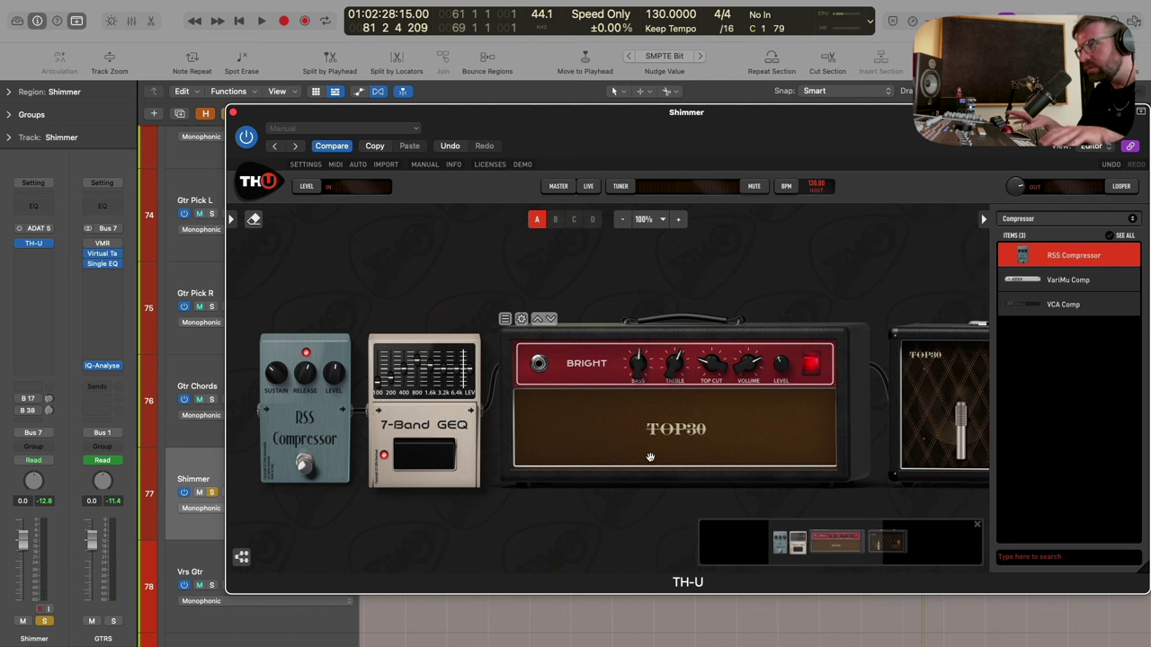
{"action": "scroll", "coordinate": [650, 458], "scroll_direction": "right", "scroll_amount": 10}
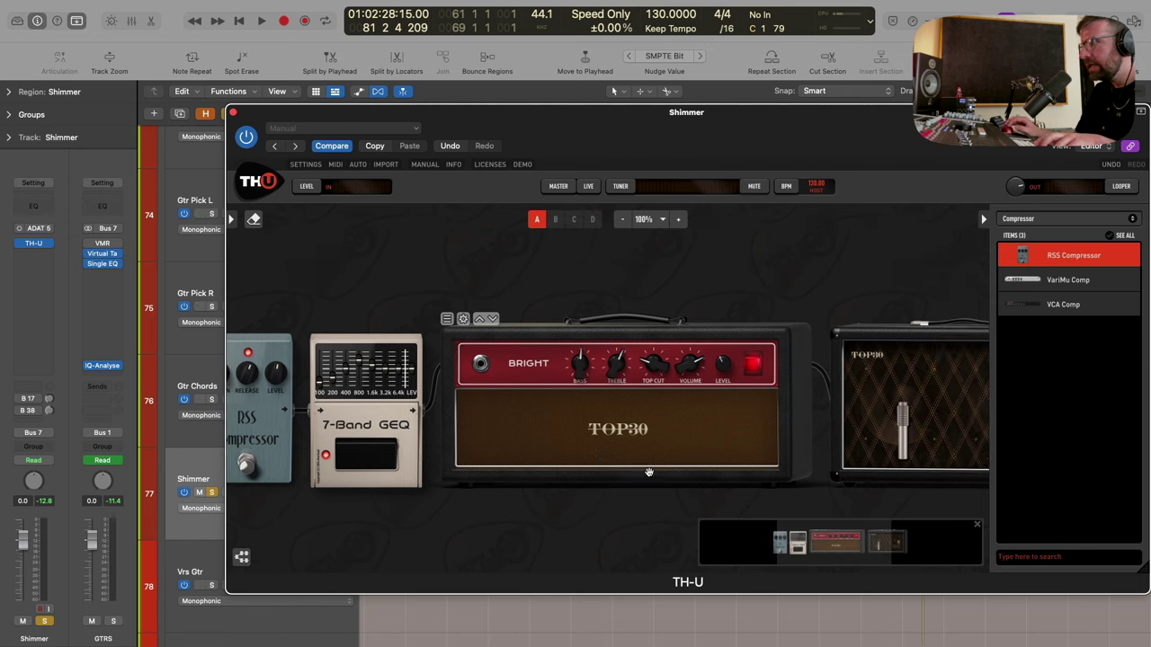
{"action": "scroll", "coordinate": [654, 478], "scroll_direction": "right", "scroll_amount": 5}
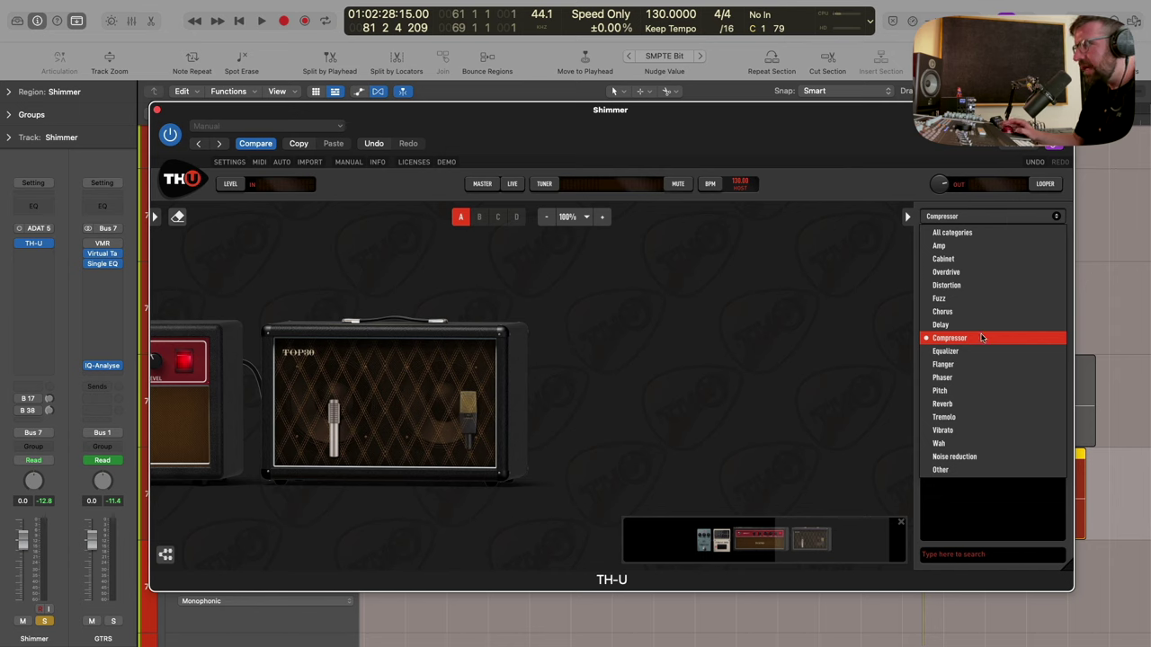
{"action": "left_click", "coordinate": [983, 324]}
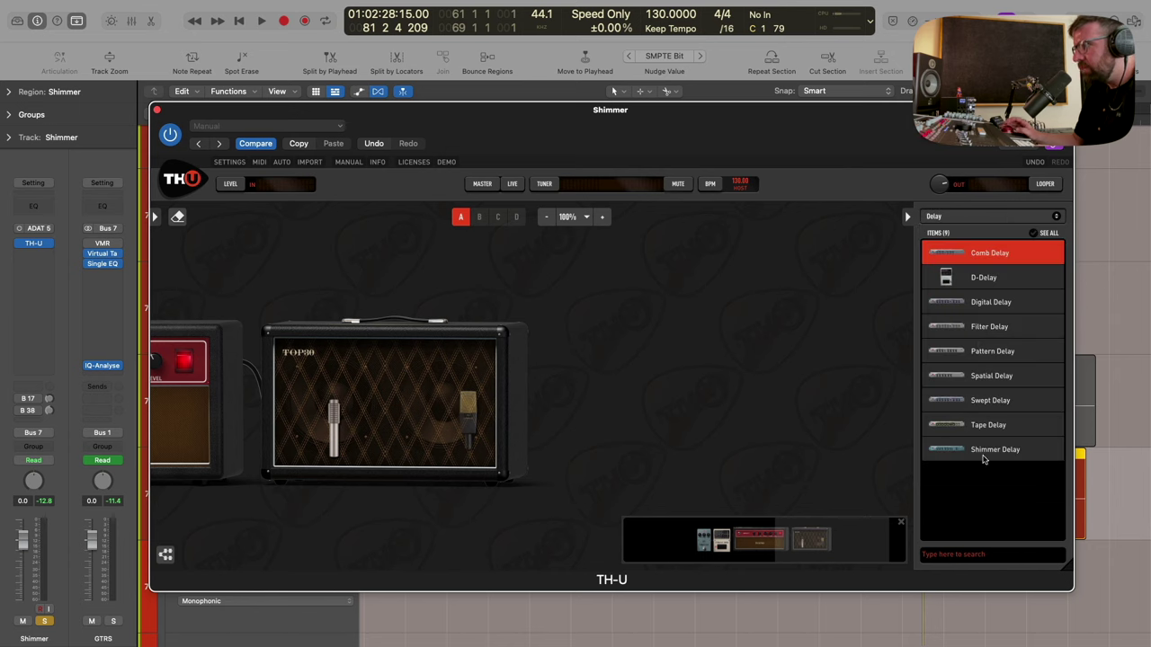
{"action": "left_click_drag", "start_coordinate": [995, 450], "coordinate": [630, 449]}
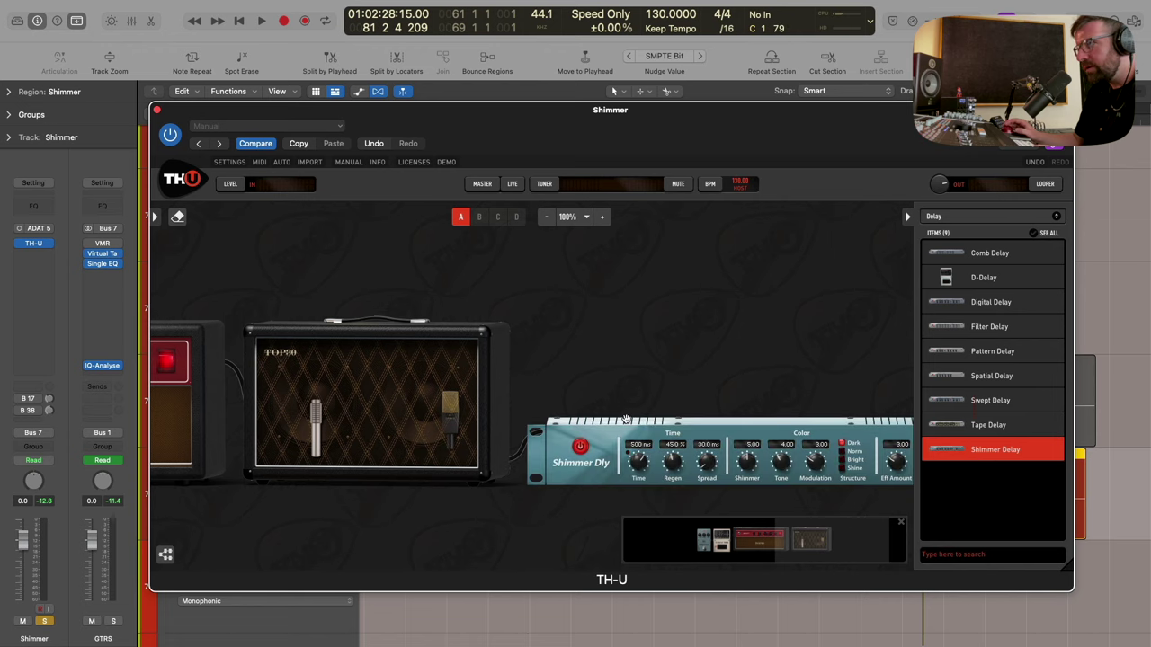
Shorten the Shimmer Delay's Time, then set Shimmer to 2.60 and Eff Amount to 8.75 during playback.
{"action": "mouse_move", "coordinate": [584, 460]}
{"action": "left_mouse_down"}
{"action": "mouse_move", "coordinate": [584, 483]}
{"action": "mouse_move", "coordinate": [583, 465]}
{"action": "left_mouse_up"}
{"action": "key", "text": "space"}
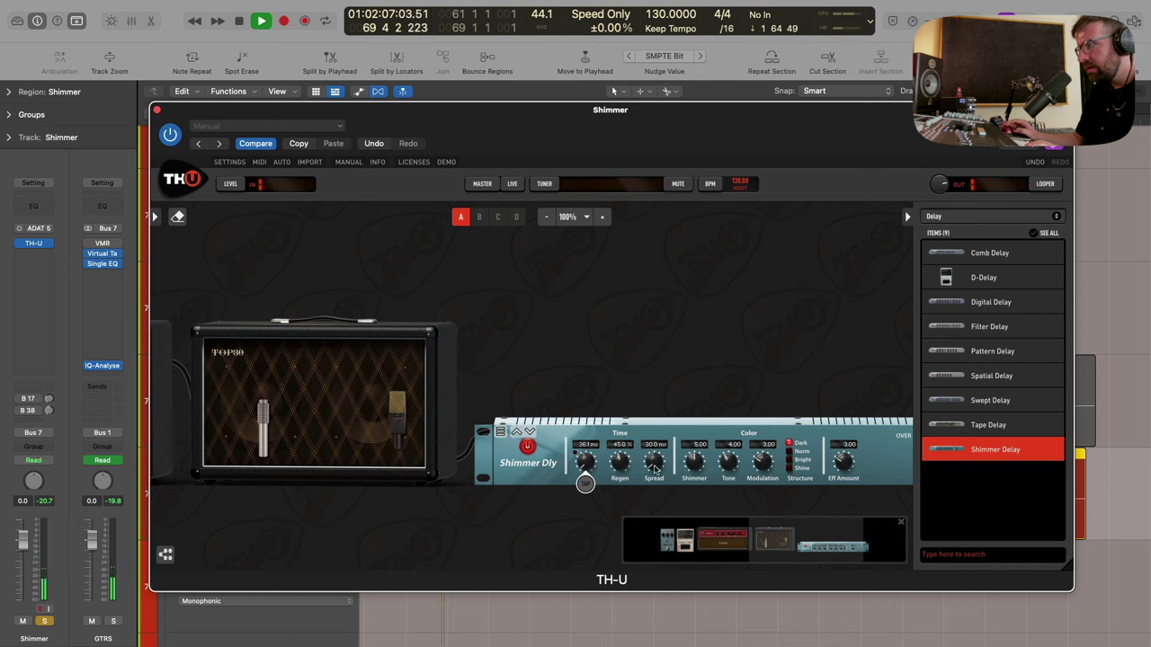
{"action": "left_click_drag", "start_coordinate": [840, 468], "coordinate": [837, 465]}
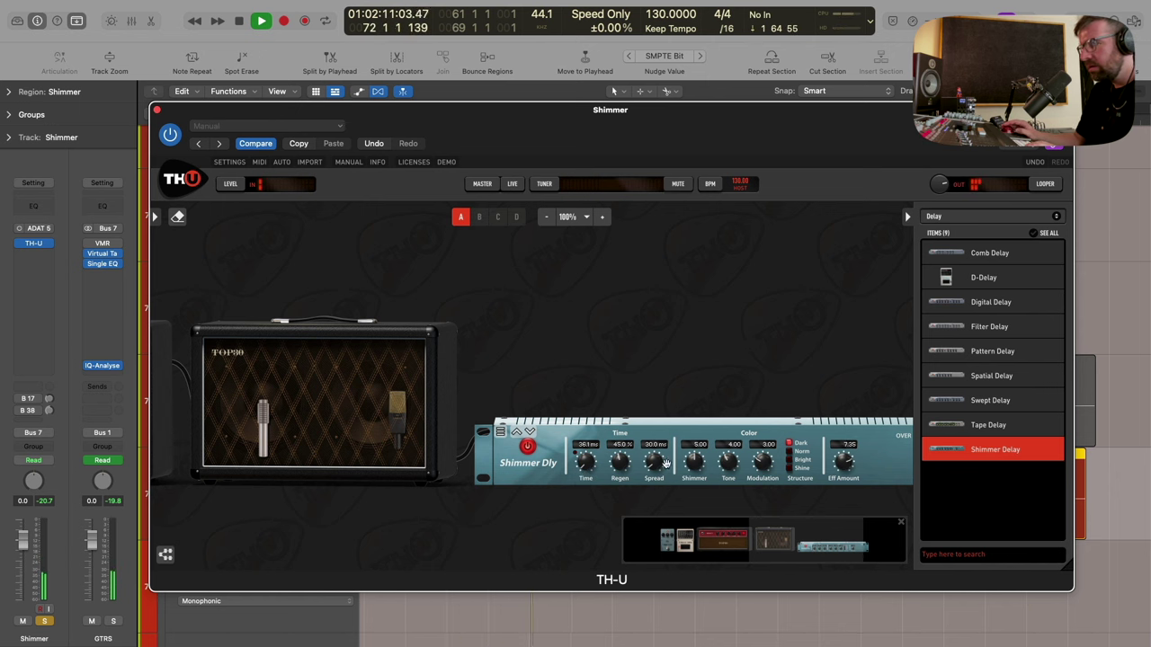
{"action": "left_click_drag", "start_coordinate": [694, 462], "coordinate": [694, 475]}
{"action": "left_click_drag", "start_coordinate": [843, 467], "coordinate": [842, 460]}
Set the Shimmer Delay's Regen to 43.5 % and Spread to 96.6 ms, auditioning the result.
{"action": "left_click_drag", "start_coordinate": [619, 462], "coordinate": [654, 476]}
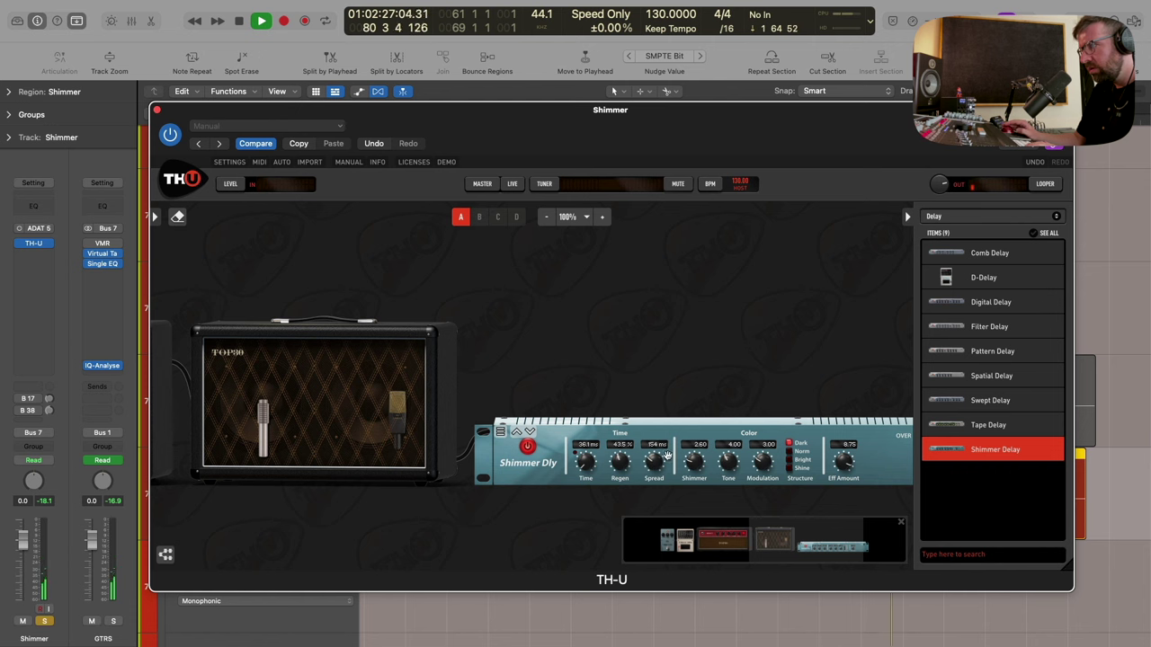
{"action": "key", "text": "space"}
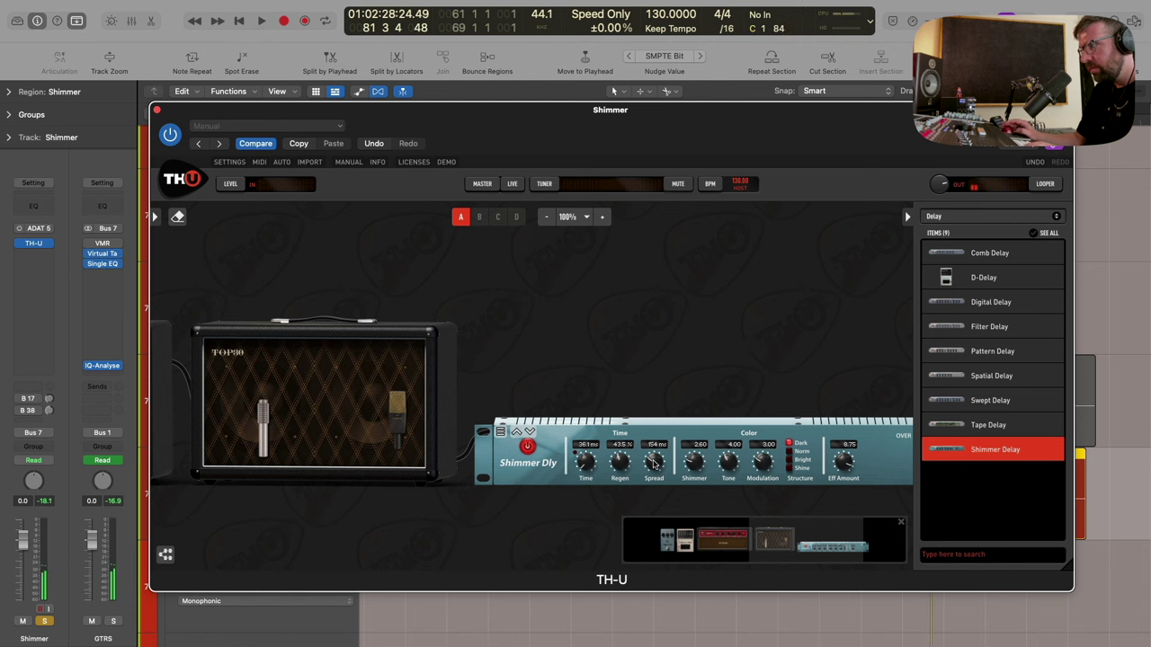
{"action": "key", "text": "space"}
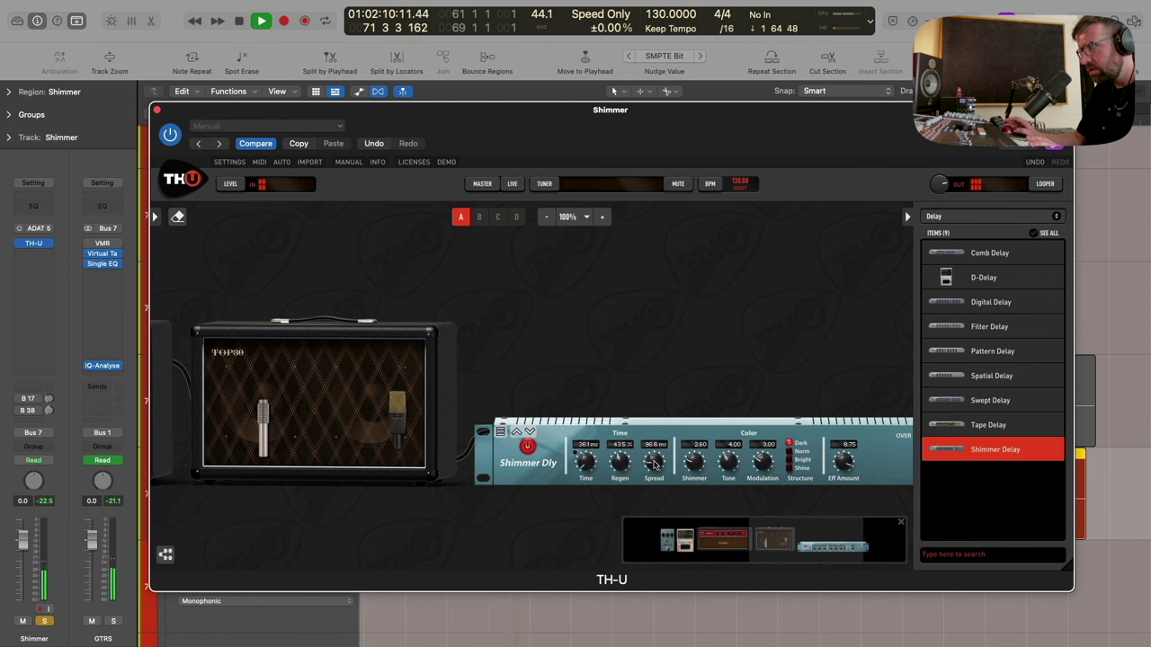
{"action": "scroll", "coordinate": [641, 489], "scroll_direction": "right", "scroll_amount": 2}
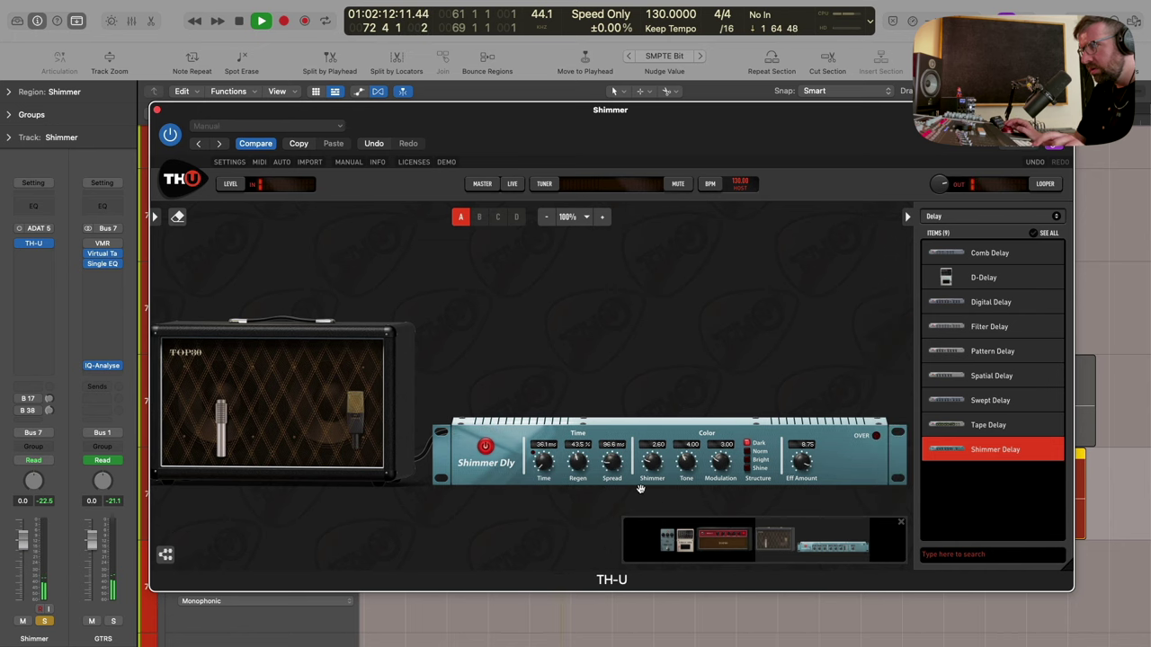
{"action": "key", "text": "space"}
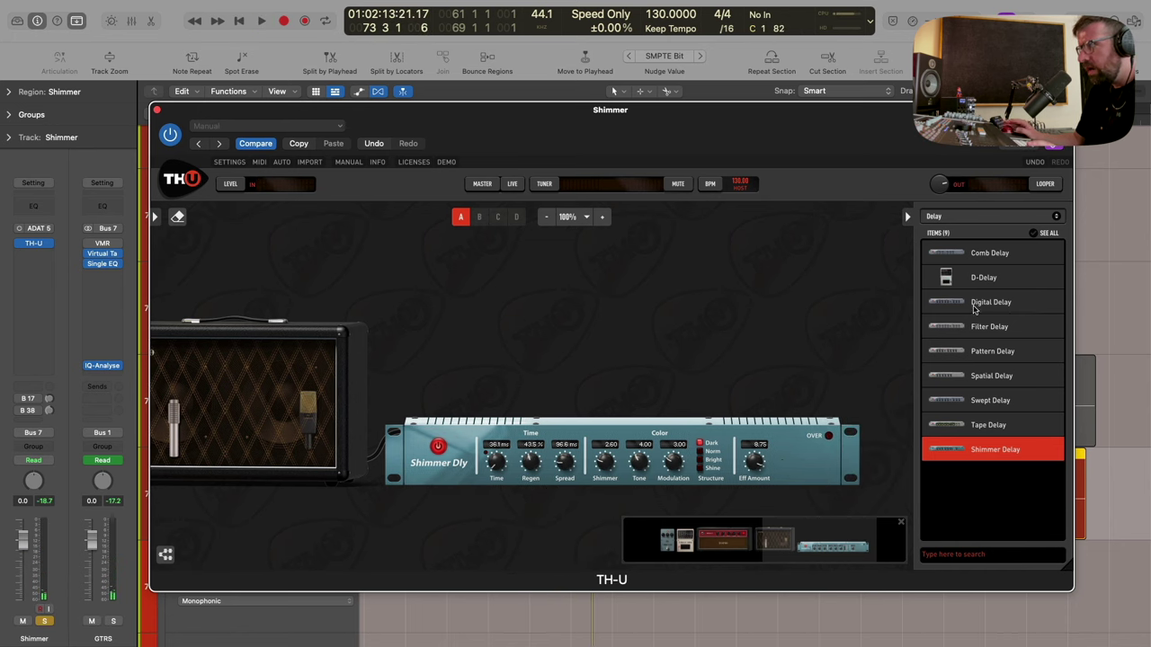
Add a Hall Reverb below the Shimmer Delay and set its Time to 3.02 s and Wet to 60 % during playback.
{"action": "left_click", "coordinate": [980, 216]}
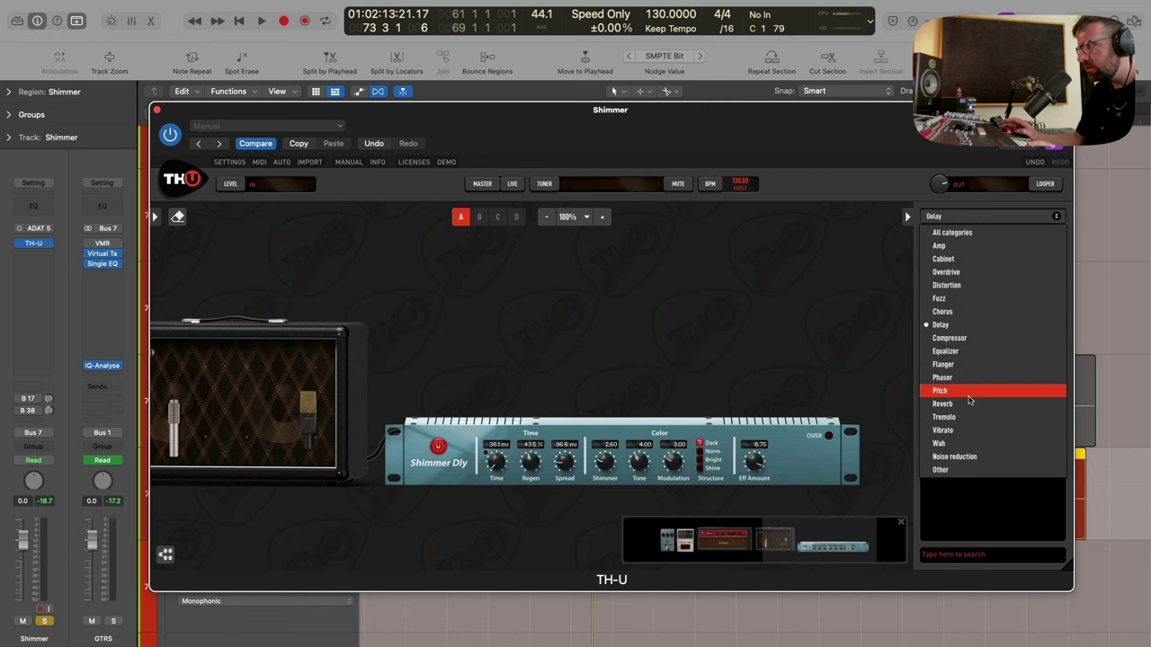
{"action": "left_click", "coordinate": [966, 403]}
{"action": "left_click_drag", "start_coordinate": [989, 302], "coordinate": [704, 511]}
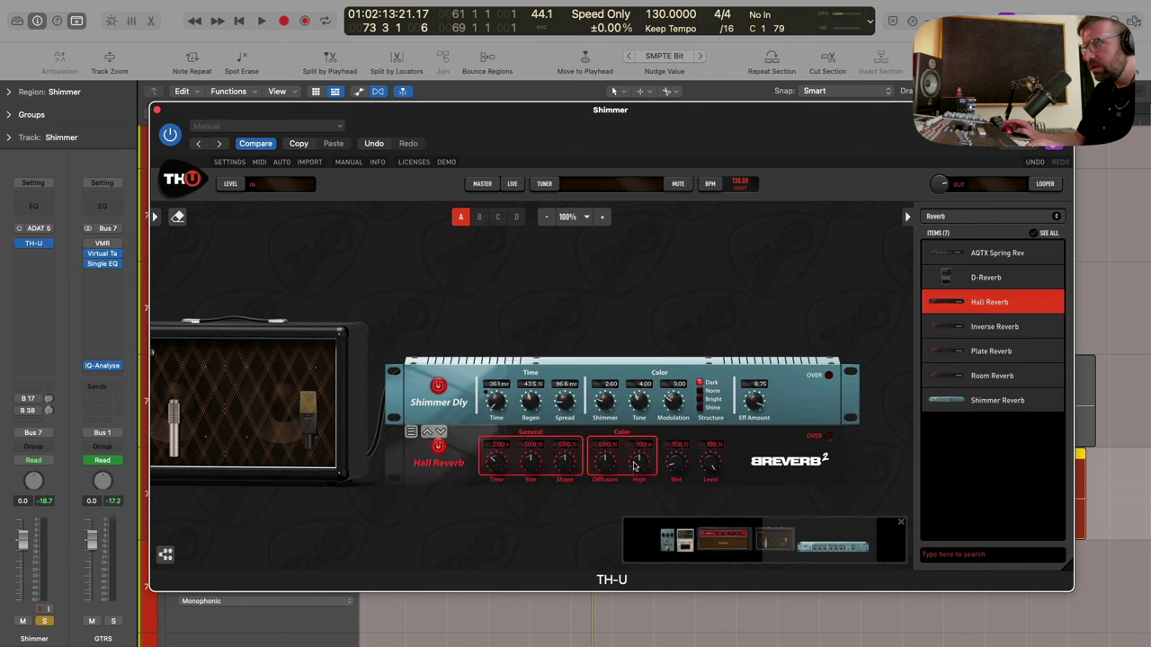
{"action": "key", "text": "space"}
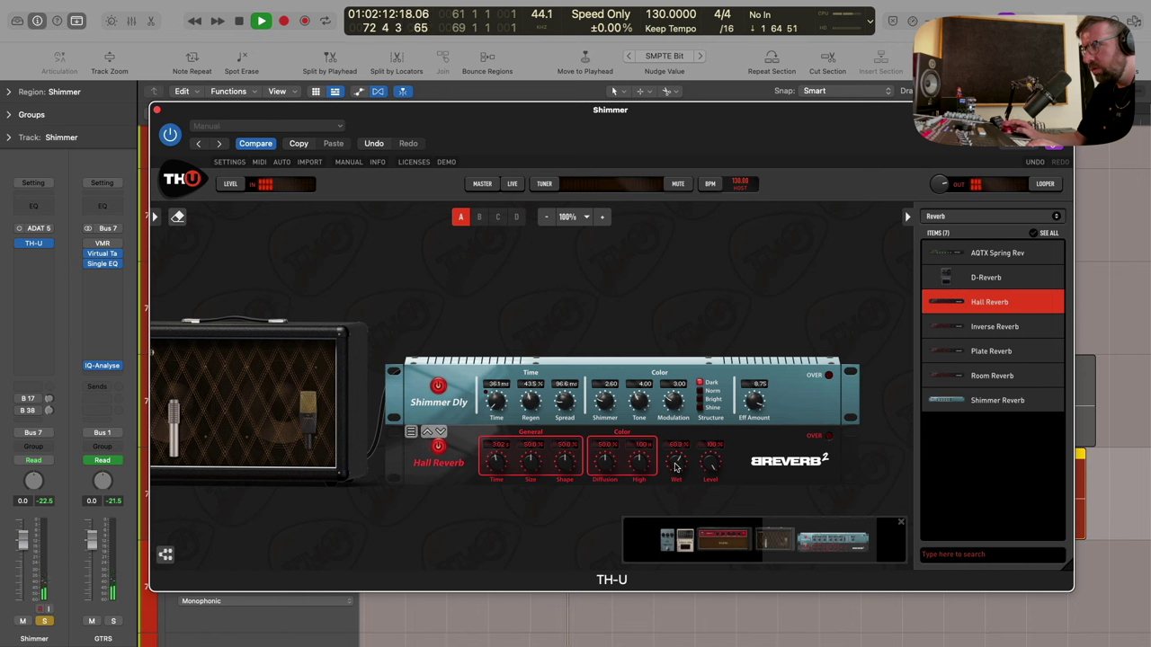
{"action": "key", "text": "space"}
Add a Shimmer Reverb below the Hall Reverb with Shimmer 2.37, Structure 4.18, Tone 4.49 and Eff Amount 7.96.
{"action": "left_click_drag", "start_coordinate": [981, 405], "coordinate": [503, 490]}
{"action": "key", "text": "space"}
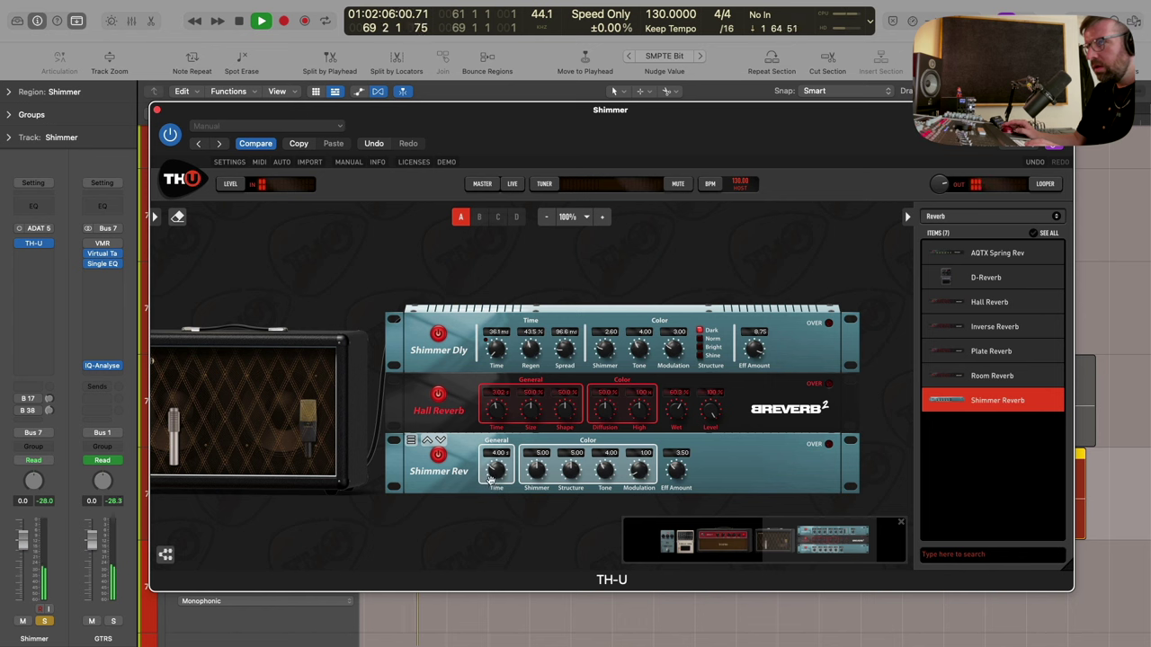
{"action": "left_click_drag", "start_coordinate": [678, 475], "coordinate": [678, 445]}
{"action": "left_click_drag", "start_coordinate": [540, 474], "coordinate": [570, 482]}
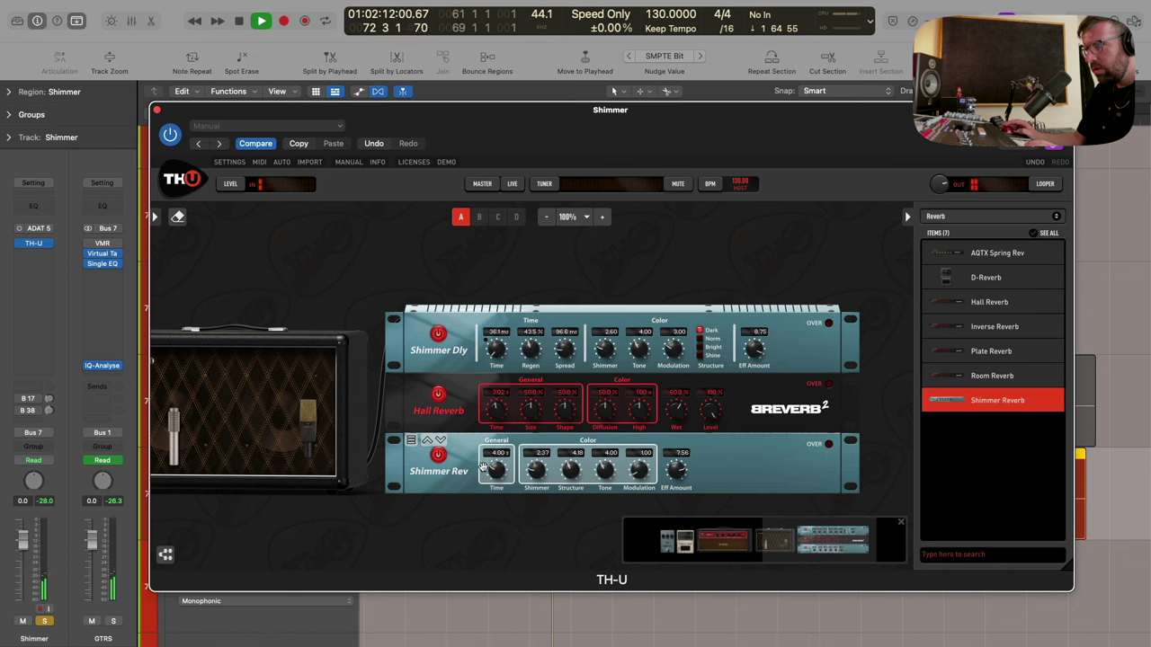
{"action": "left_click_drag", "start_coordinate": [605, 473], "coordinate": [605, 469]}
{"action": "left_click_drag", "start_coordinate": [681, 474], "coordinate": [691, 461]}
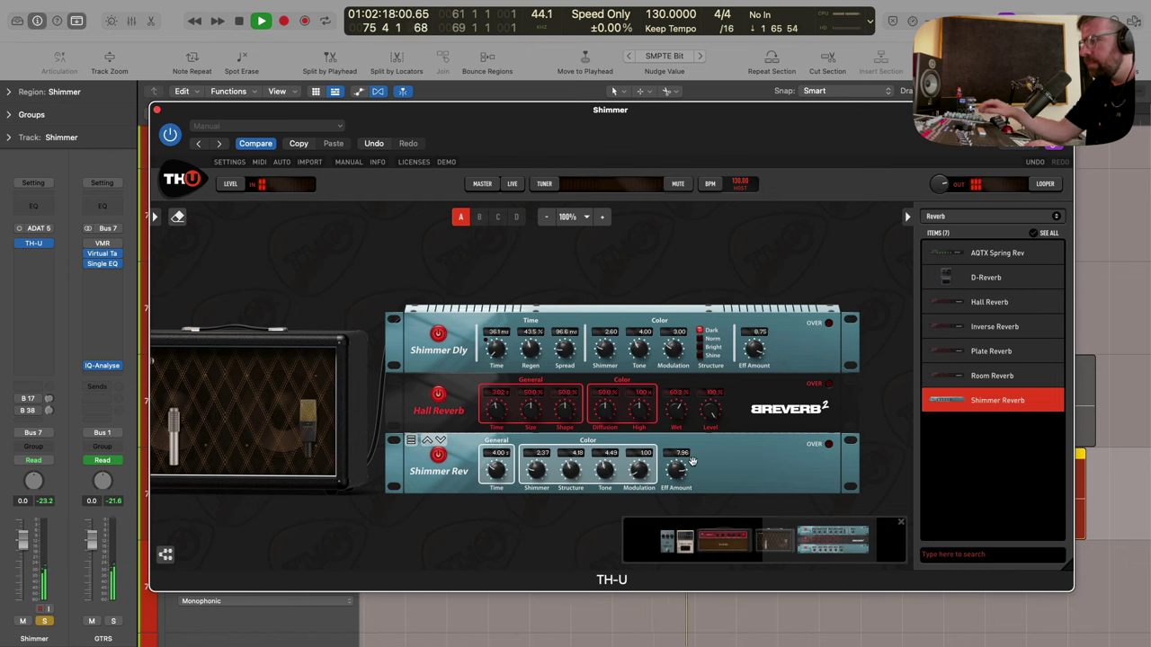
Set the Shimmer Reverb's Shimmer to 2.97 and Eff Amount to 8.60, checking the track soloed and in the mix.
{"action": "key", "text": "space"}
{"action": "key", "text": "space"}
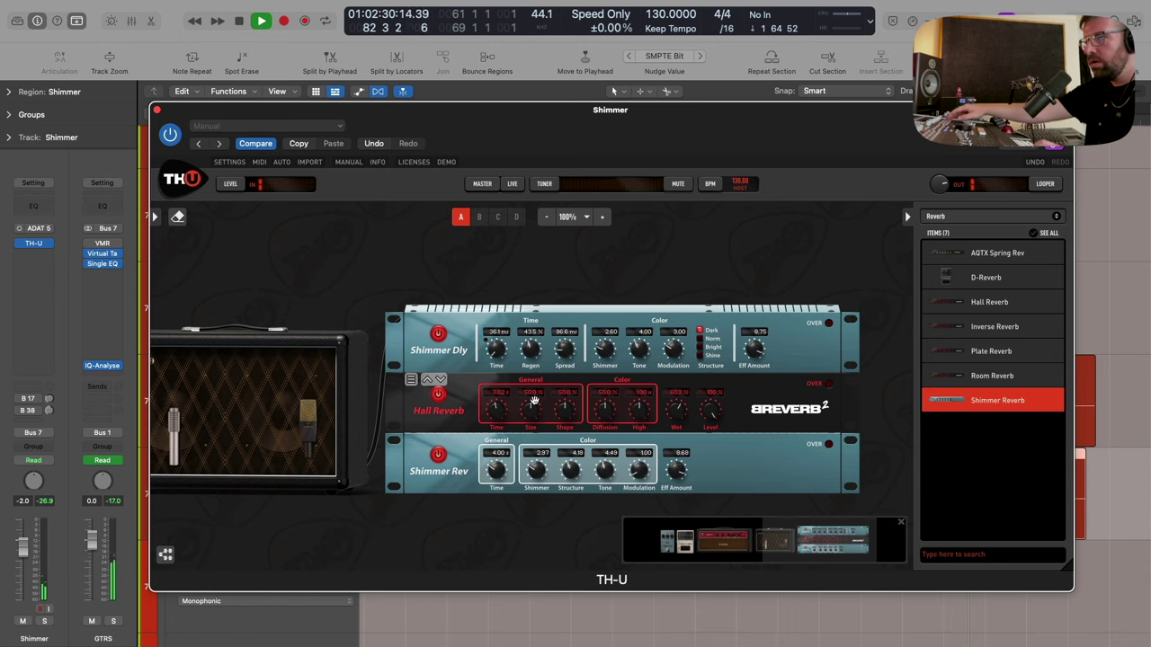
{"action": "key", "text": "s"}
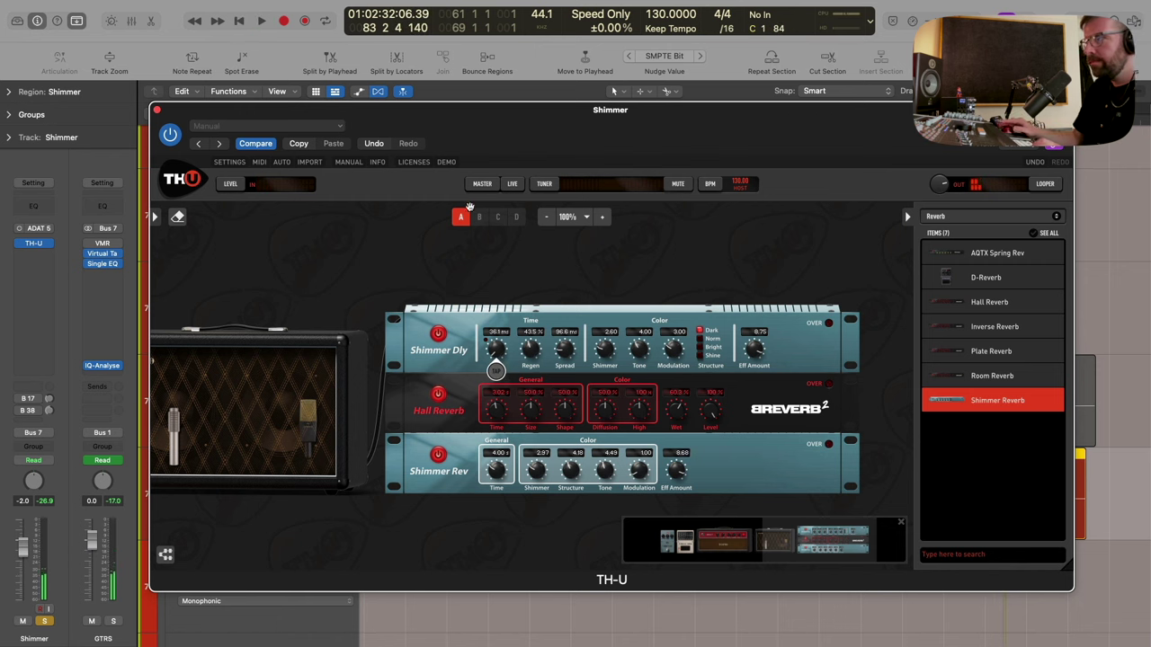
Add a Channel EQ to the Shimmer track with a 560 Hz low cut and a -3.4 dB dip at 615 Hz, then unsolo it.
{"action": "left_click", "coordinate": [26, 208]}
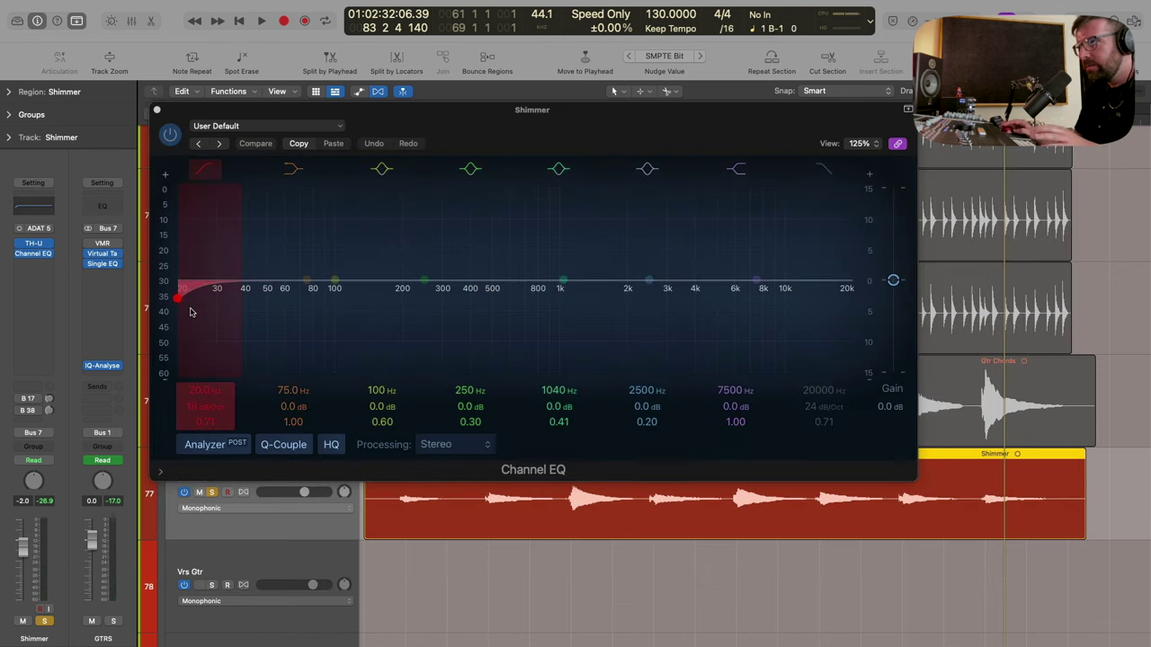
{"action": "left_click_drag", "start_coordinate": [286, 329], "coordinate": [492, 329]}
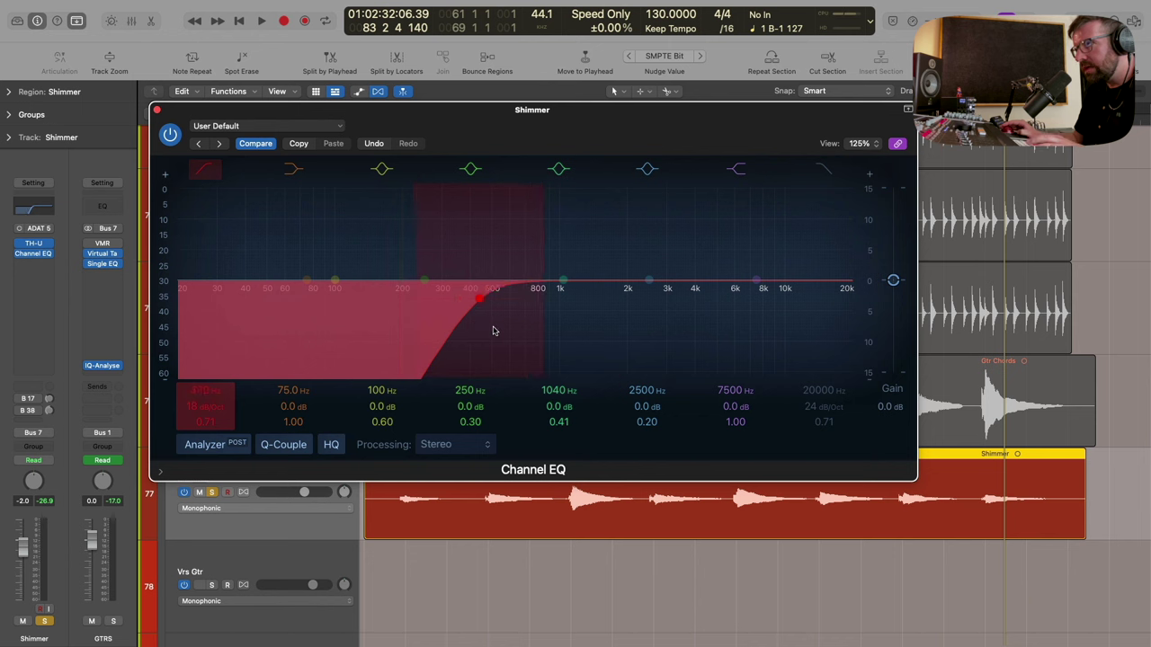
{"action": "left_click_drag", "start_coordinate": [561, 281], "coordinate": [516, 310]}
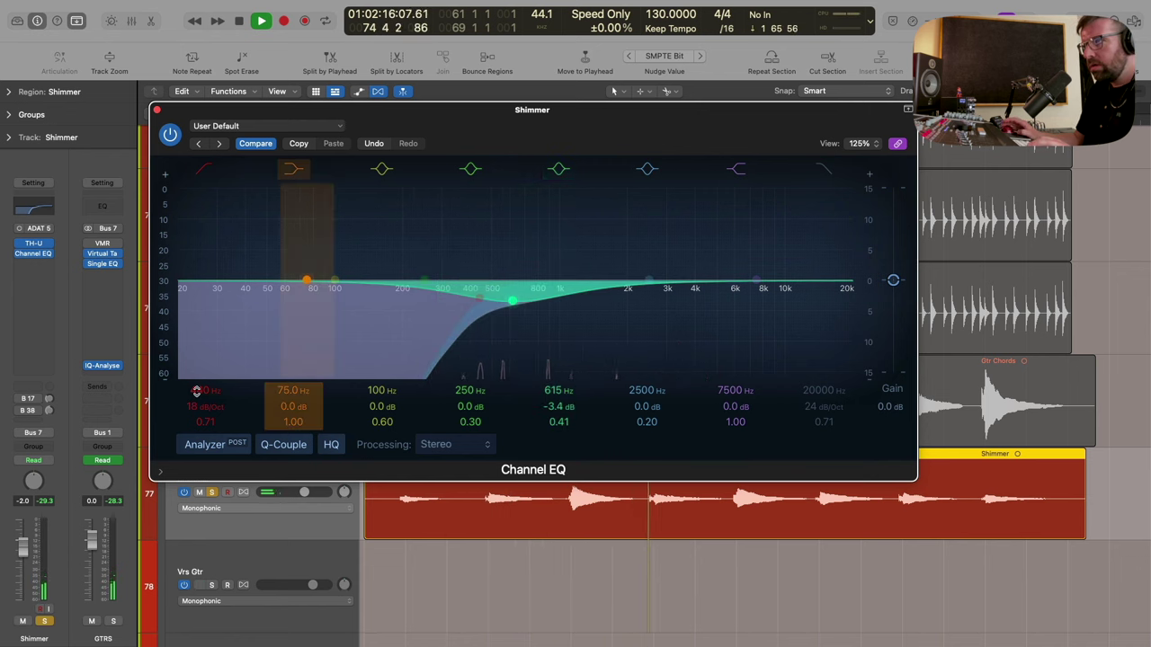
{"action": "left_click_drag", "start_coordinate": [196, 392], "coordinate": [197, 373]}
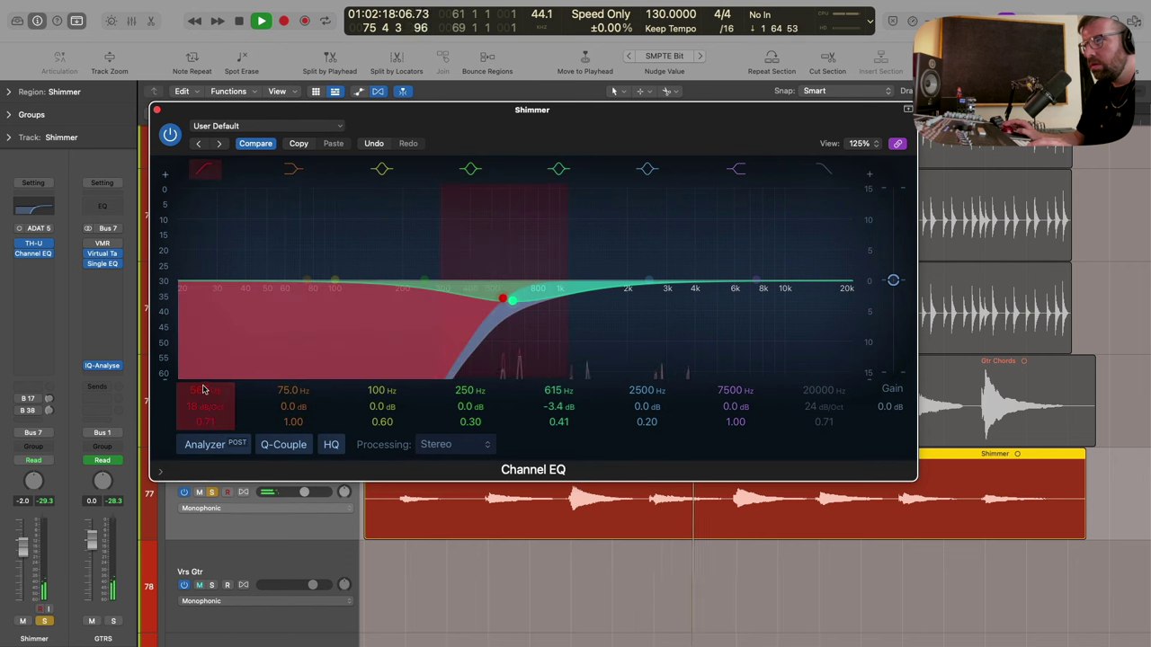
{"action": "key", "text": "s"}
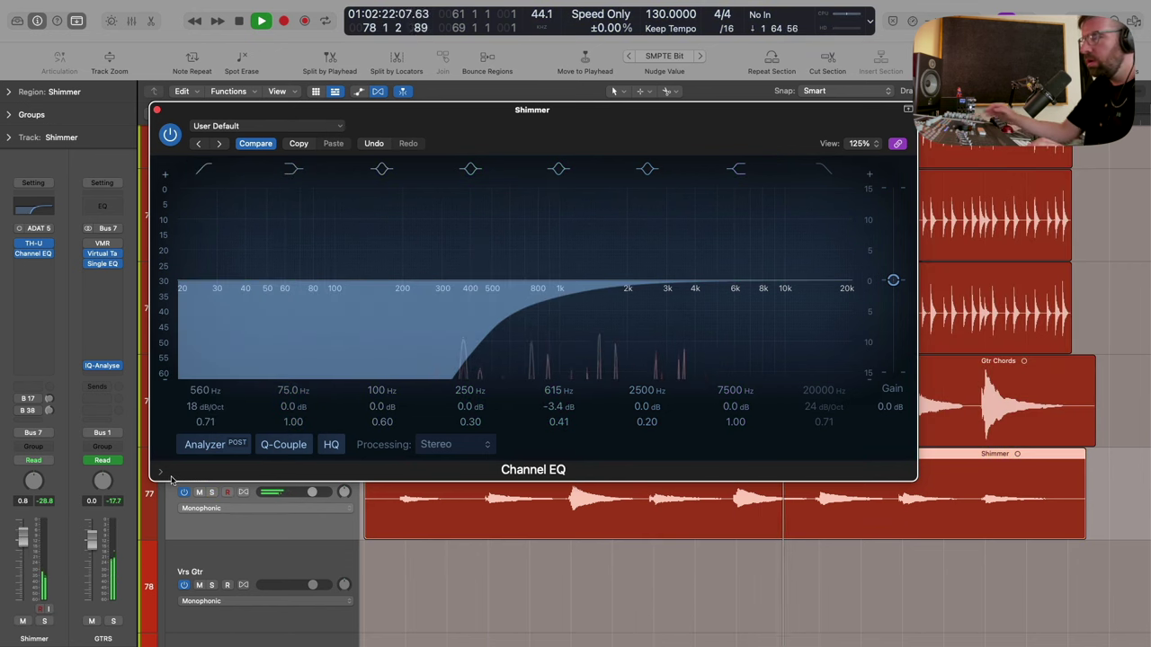
{"action": "left_click", "coordinate": [156, 110]}
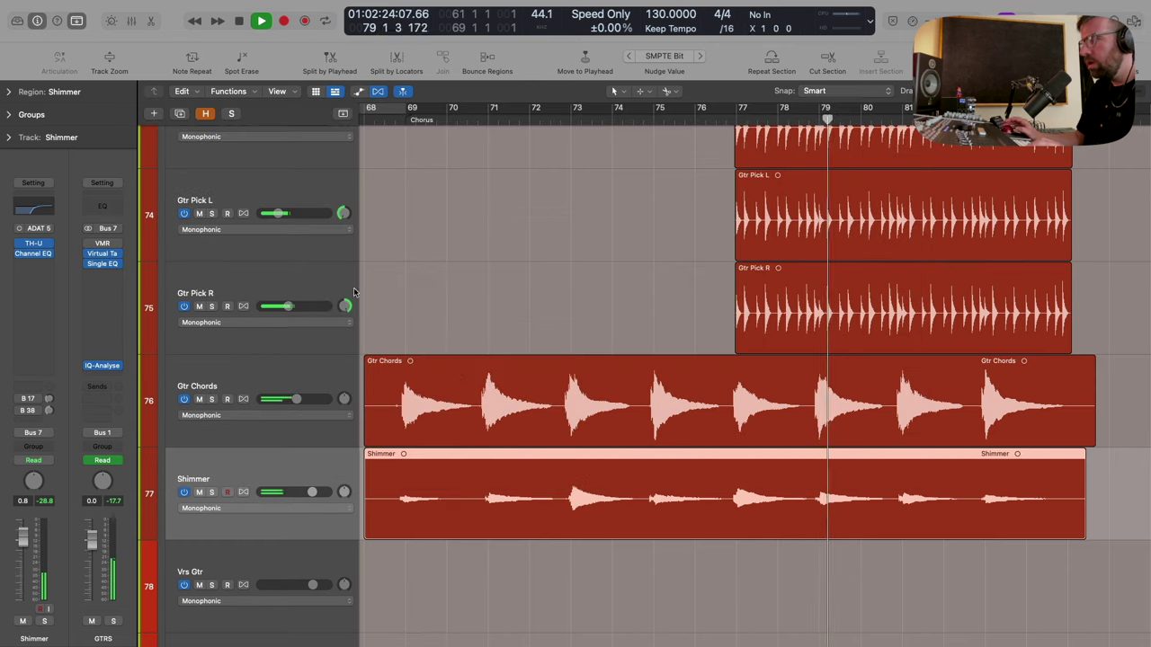
Compare the chorus mix with the Shimmer and Gtr Chords tracks muted and unmuted during playback.
{"action": "key", "text": "ctrl+m"}
{"action": "key", "text": "ctrl+m"}
{"action": "scroll", "coordinate": [527, 296], "scroll_direction": "left", "scroll_amount": 2}
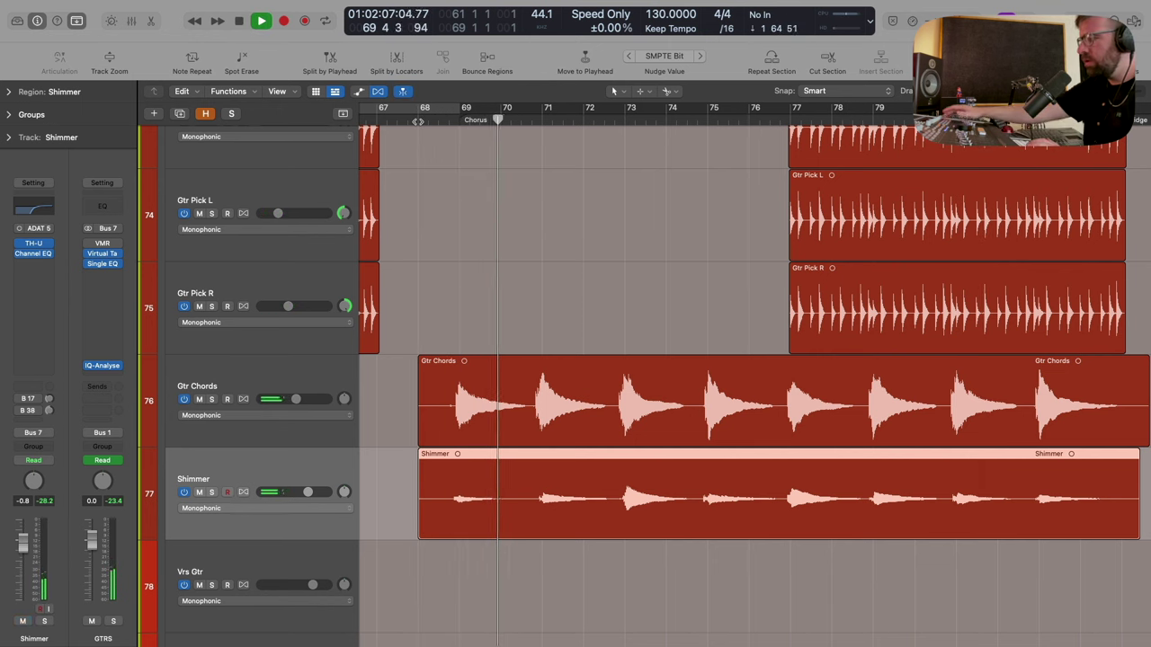
{"action": "key", "text": "ctrl+m"}
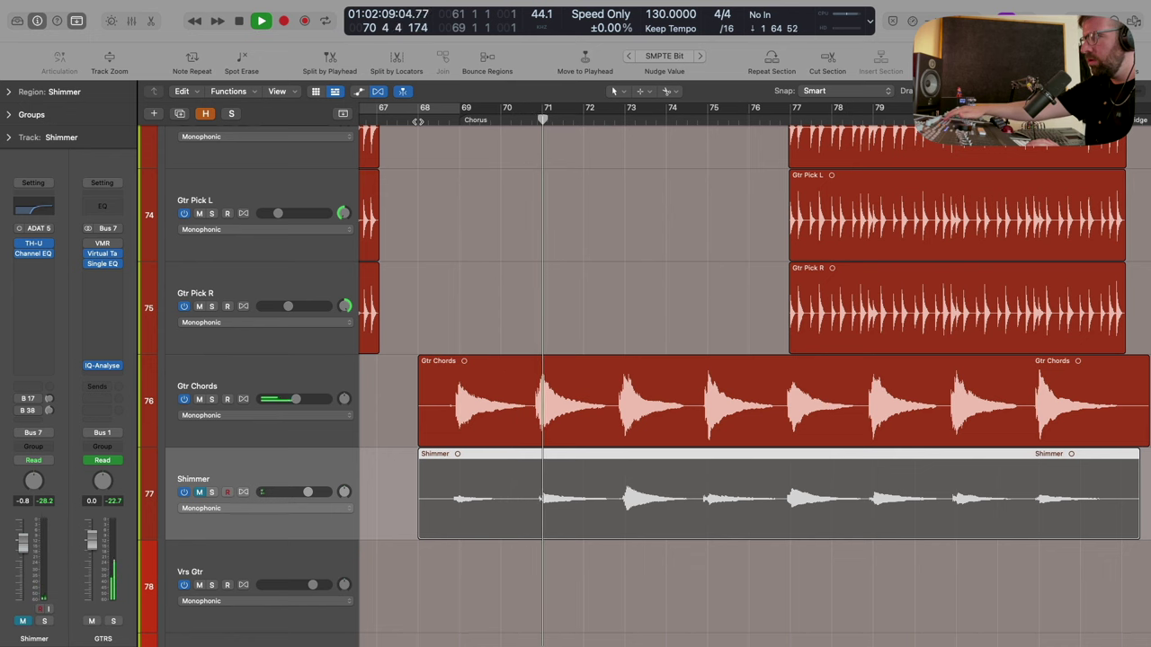
{"action": "key", "text": "ctrl+m"}
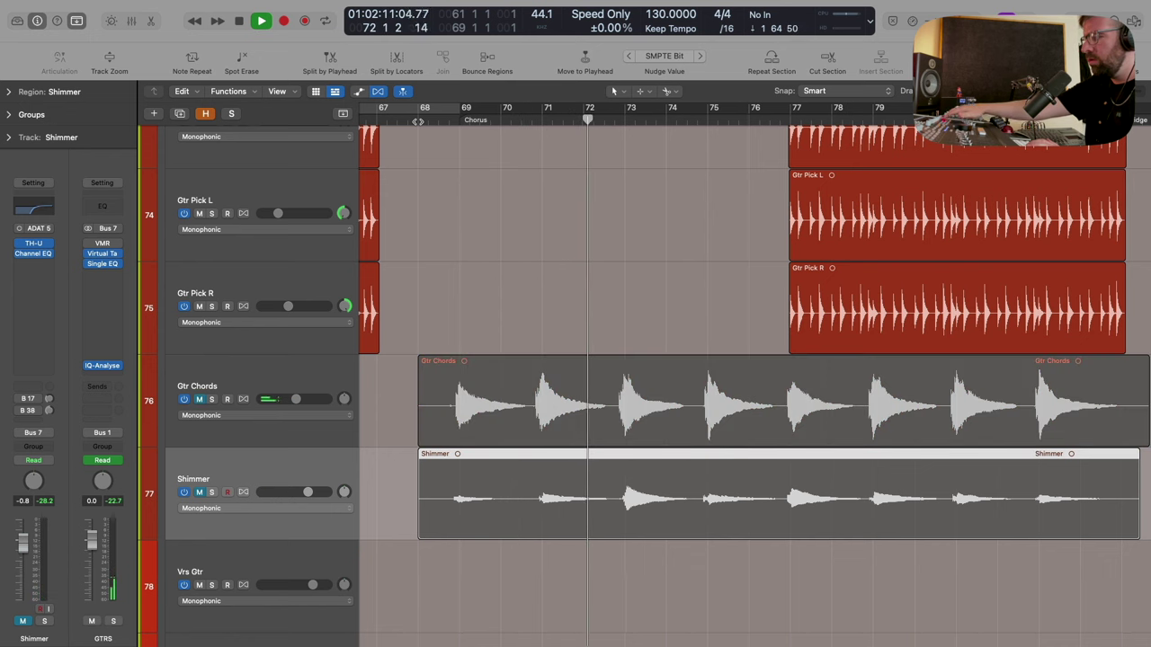
{"action": "key", "text": "m"}
{"action": "key", "text": "m"}
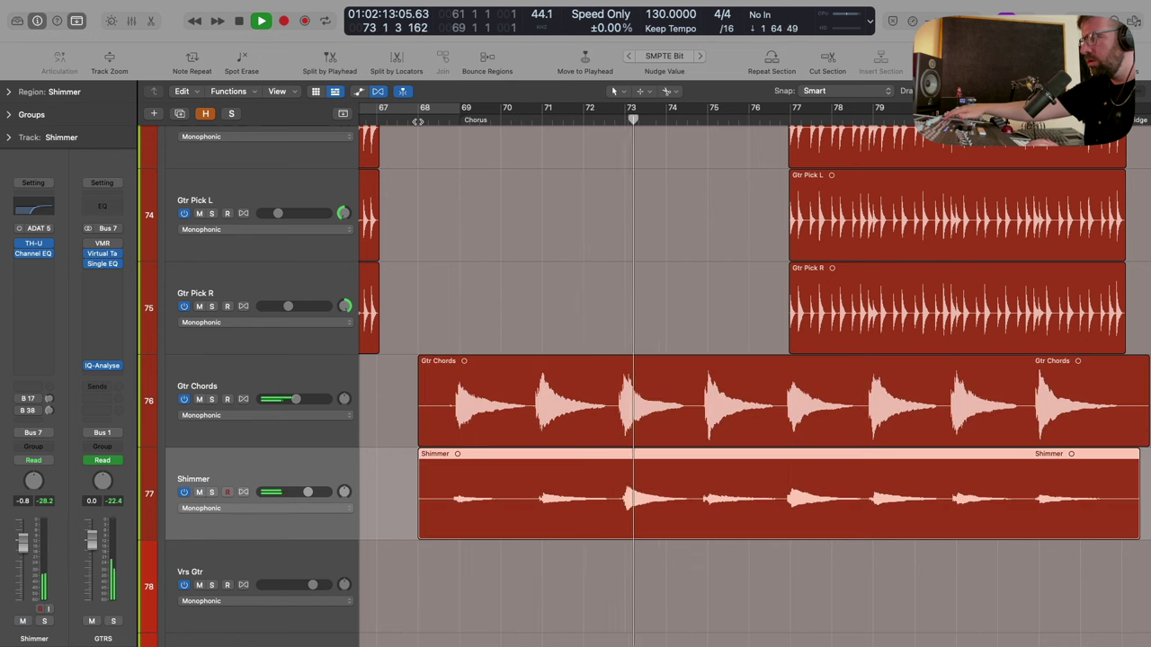
{"action": "key", "text": "ctrl+m"}
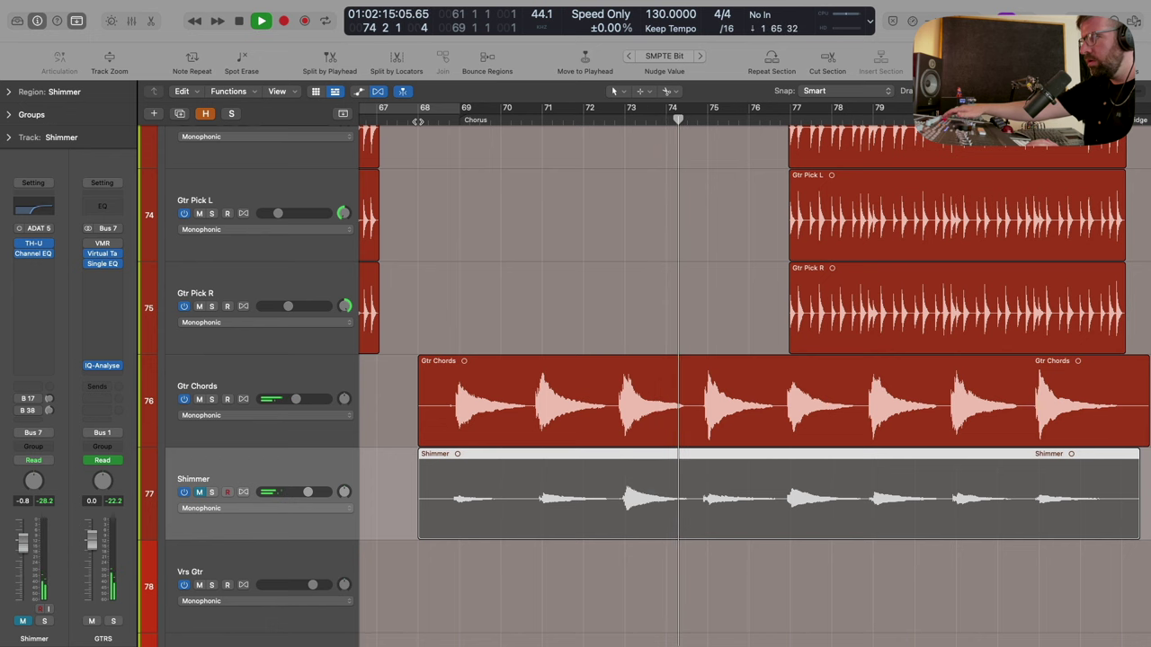
{"action": "key", "text": "ctrl+m"}
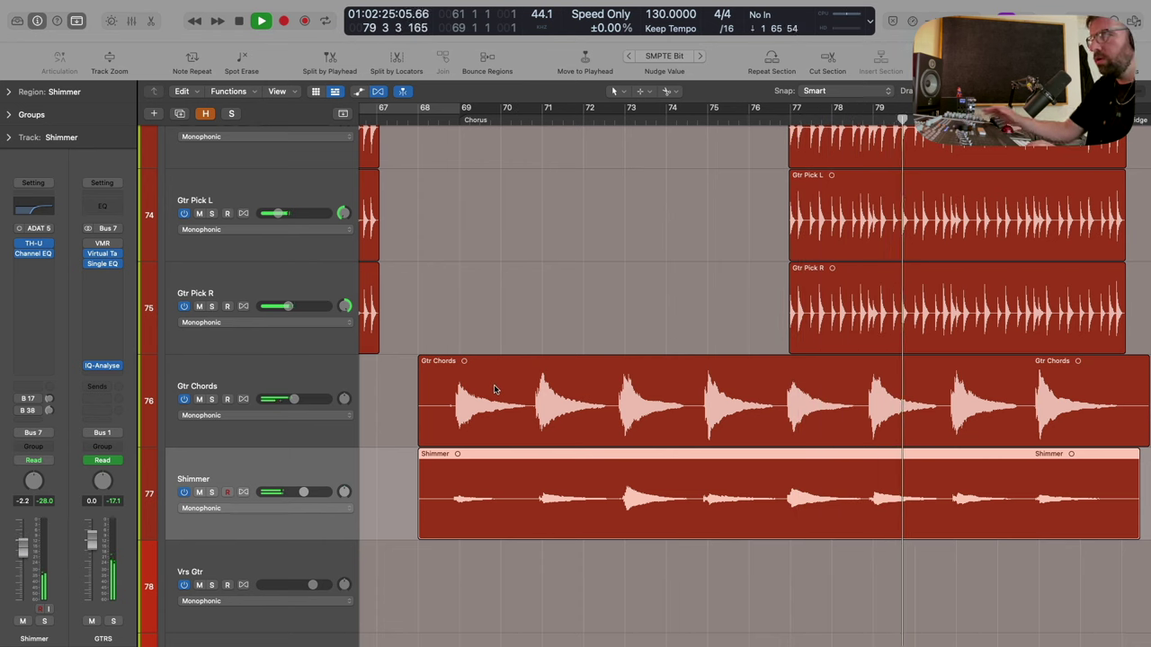
Inspect the TH-U pedal, amp and cabinet chain on the Gtr Chords track.
{"action": "left_click", "coordinate": [297, 378]}
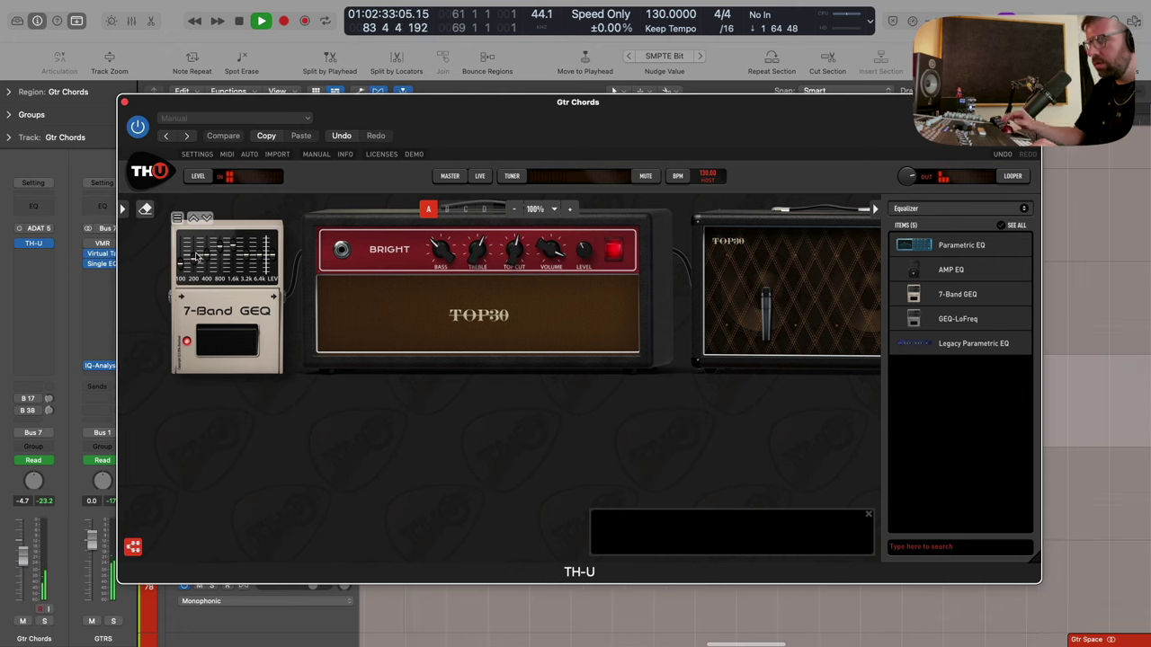
{"action": "key", "text": "super+w"}
{"action": "key", "text": "space"}
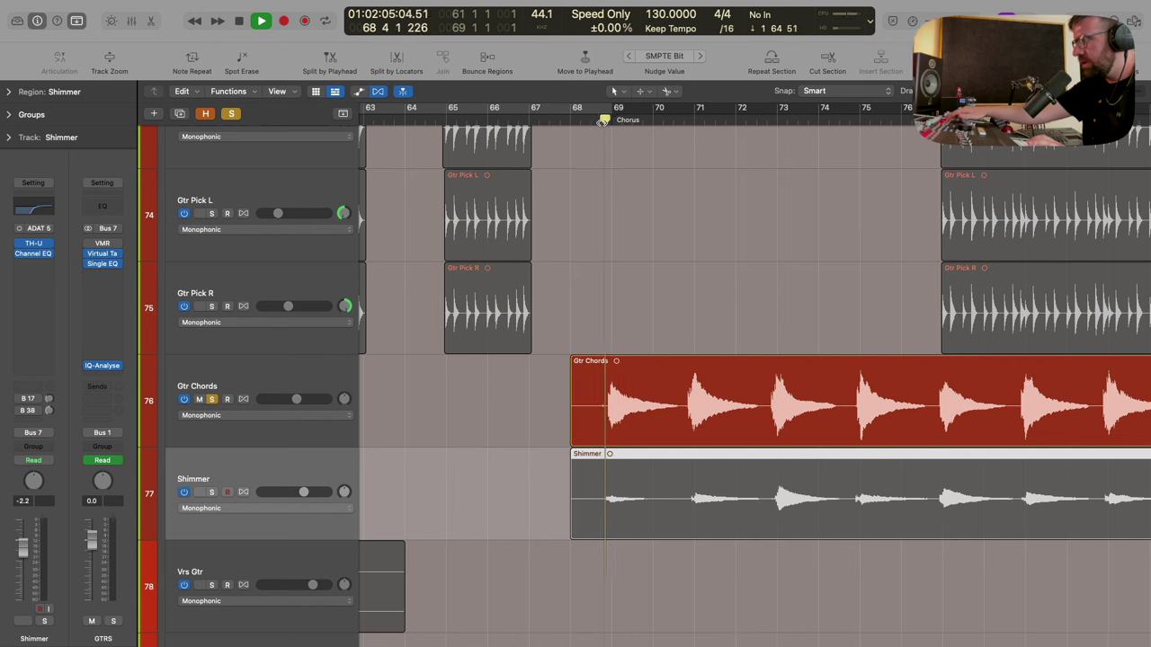
Audition Gtr Chords and Shimmer soloed together, comparing with Shimmer muted and unmuted, then clear the solos.
{"action": "key", "text": "ctrl+s"}
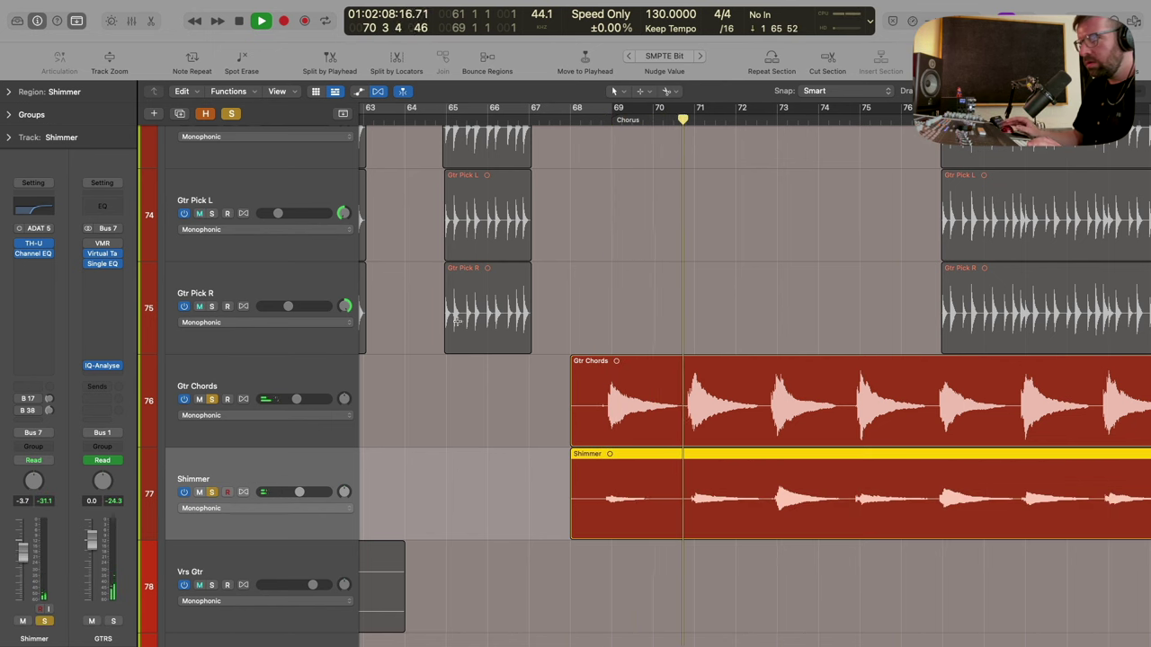
{"action": "left_click", "coordinate": [200, 493]}
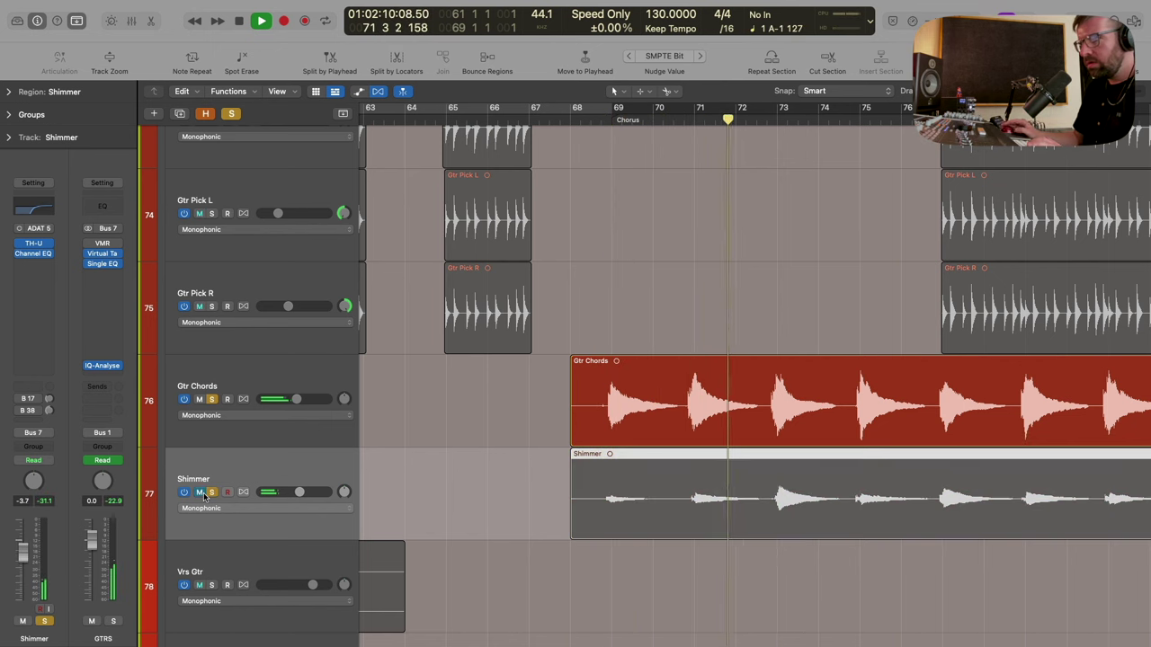
{"action": "left_click", "coordinate": [200, 492]}
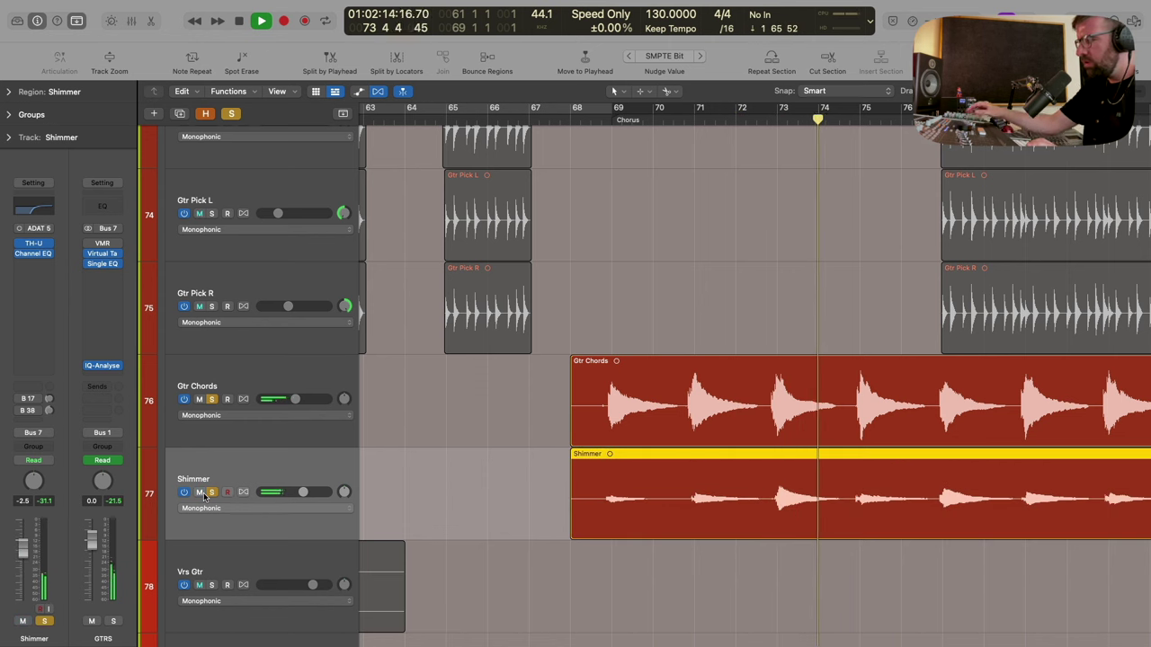
{"action": "key", "text": "space"}
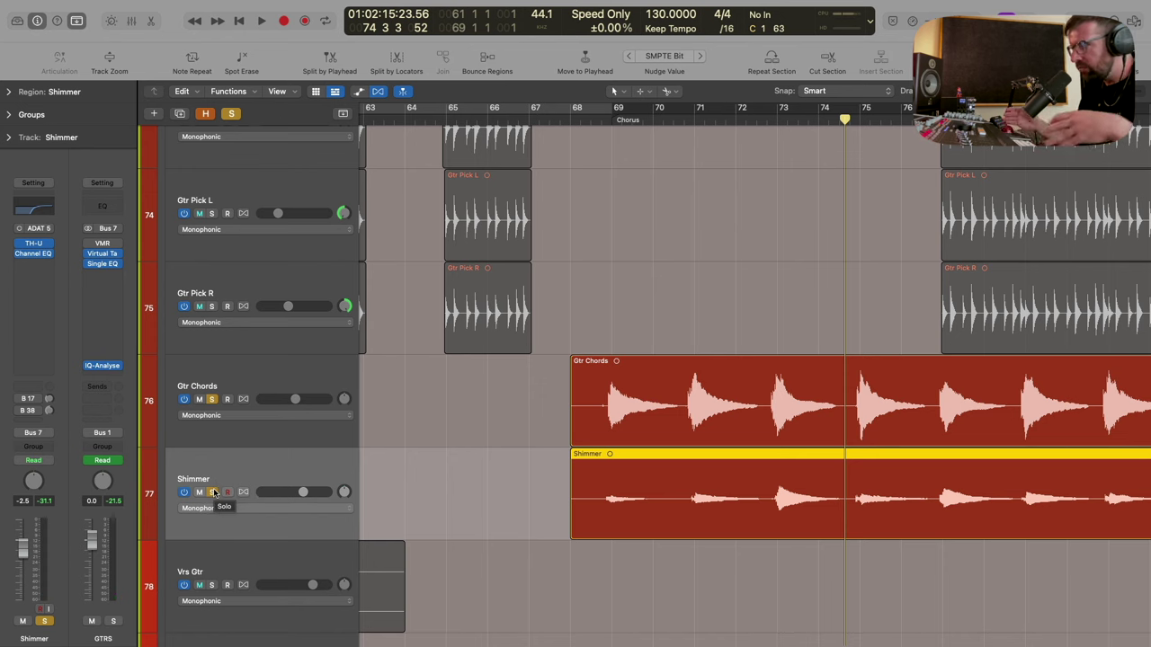
{"action": "left_click", "coordinate": [213, 491]}
Open the Gtr Pick C track's TH-U and review its chain from the pedal through the amp and cabinet to the chorus.
{"action": "key", "text": "super+Up"}
{"action": "key", "text": "super+Up"}
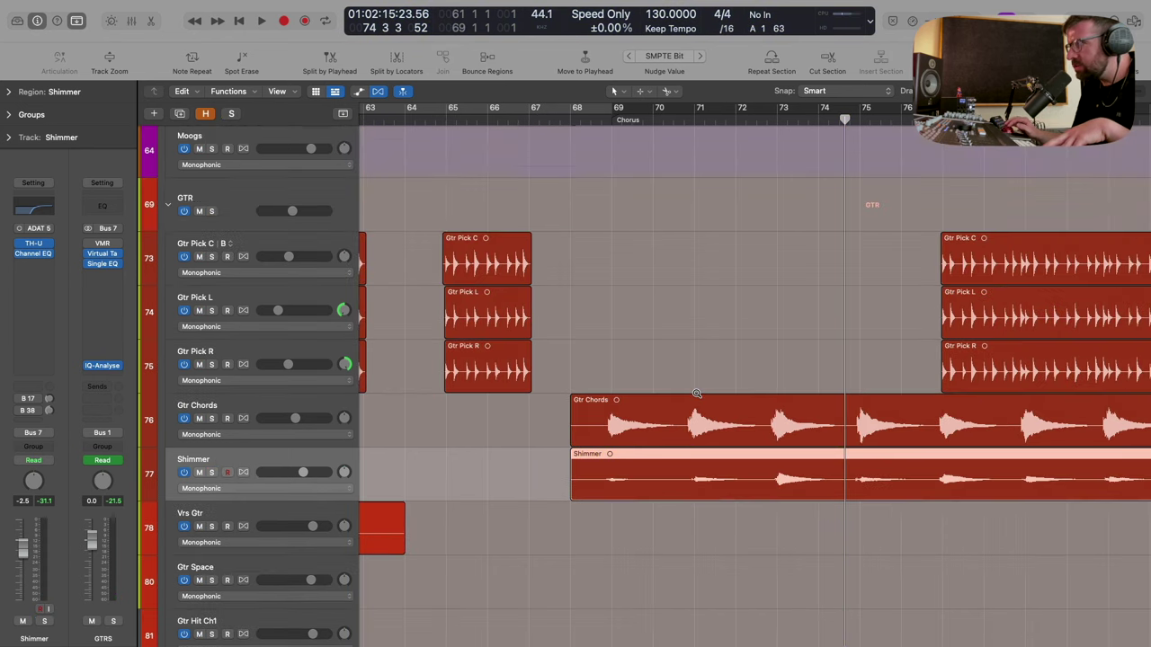
{"action": "scroll", "coordinate": [696, 393], "scroll_direction": "right", "scroll_amount": 3}
{"action": "scroll", "coordinate": [695, 392], "scroll_direction": "left", "scroll_amount": 5}
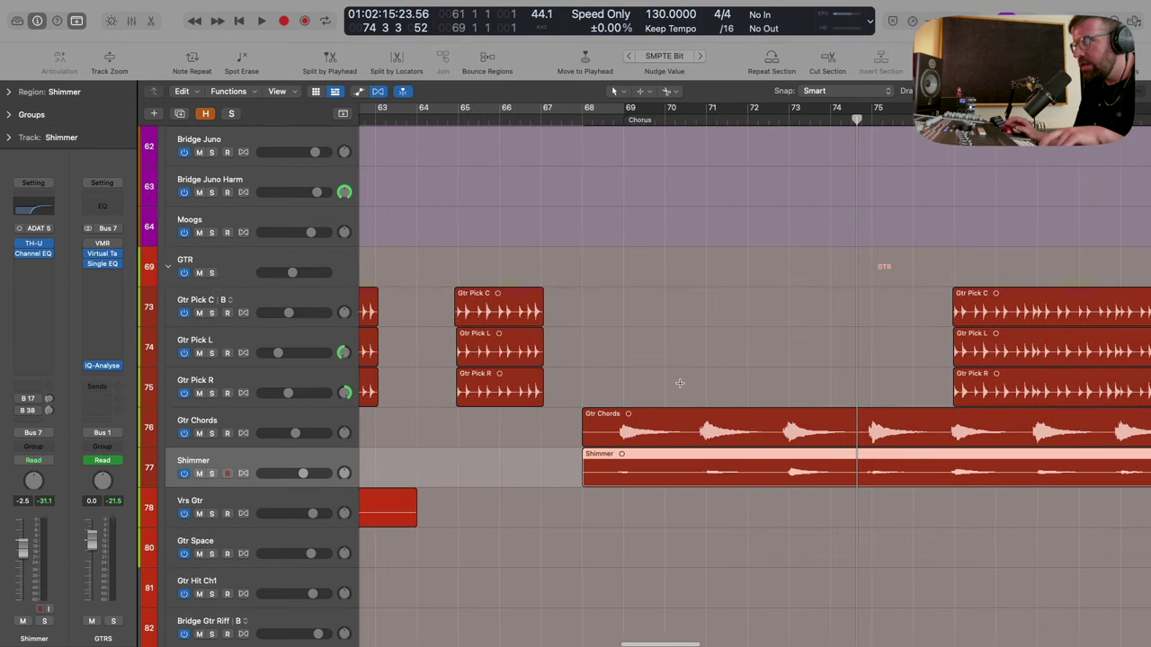
{"action": "left_click", "coordinate": [275, 299]}
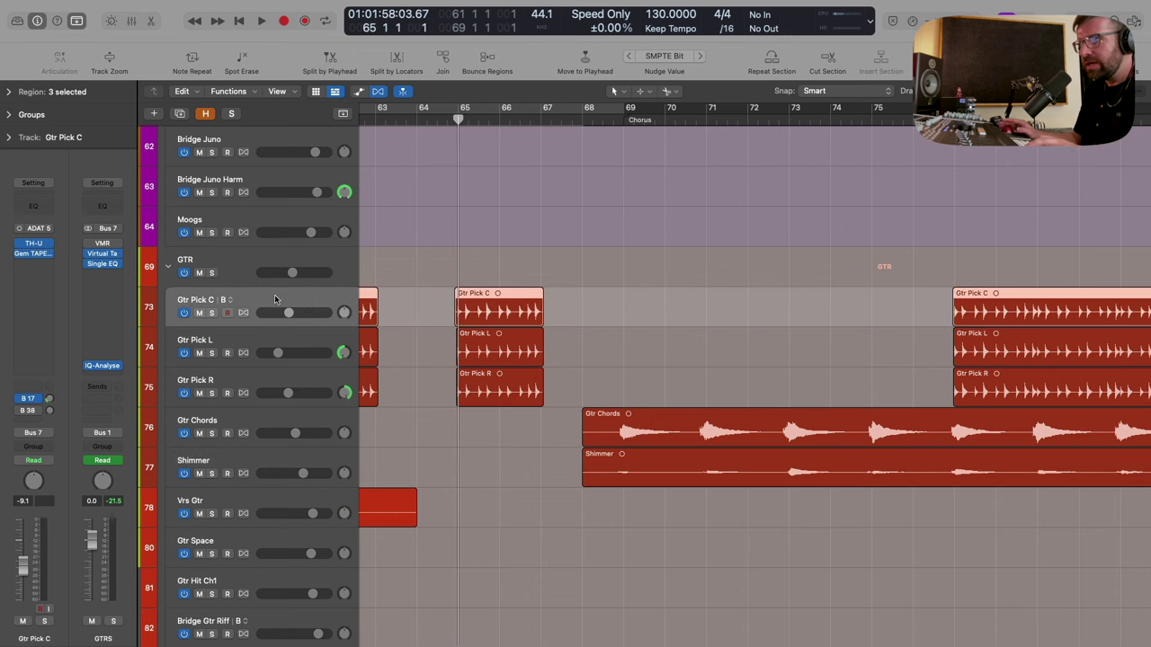
{"action": "left_click", "coordinate": [32, 245]}
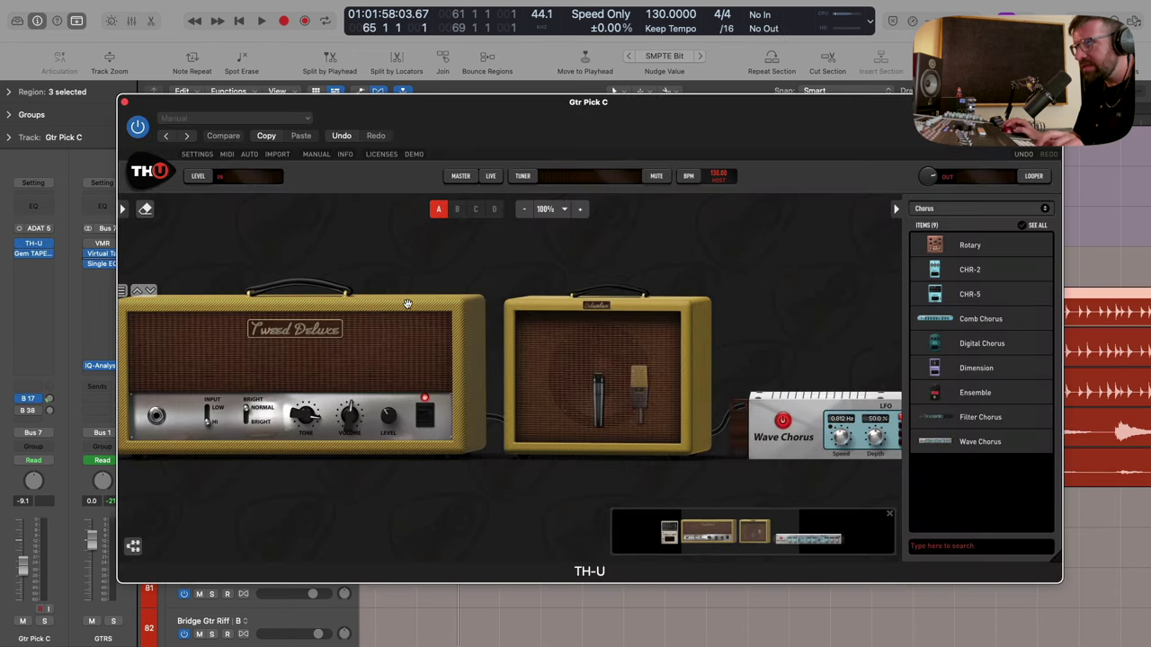
{"action": "scroll", "coordinate": [408, 303], "scroll_direction": "left", "scroll_amount": 5}
{"action": "scroll", "coordinate": [409, 302], "scroll_direction": "right", "scroll_amount": 15}
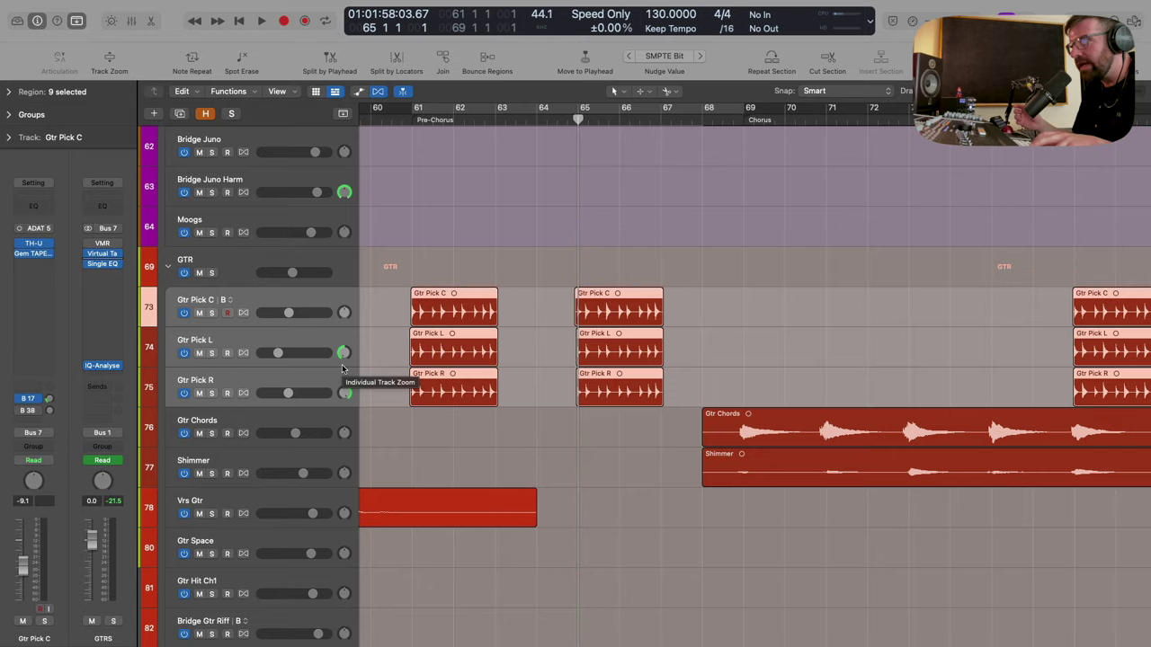
Solo the Gtr Pick C, L and R tracks during playback and add Gtr Chords to the solo.
{"action": "key", "text": "s"}
{"action": "key", "text": "space"}
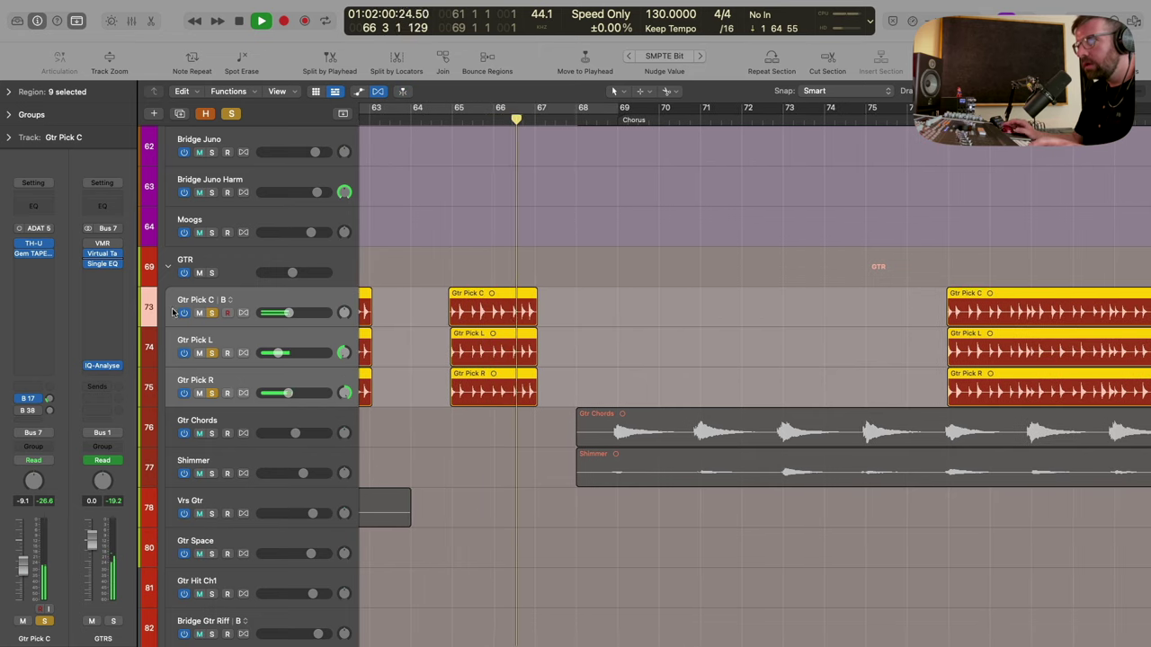
{"action": "left_click", "coordinate": [255, 429]}
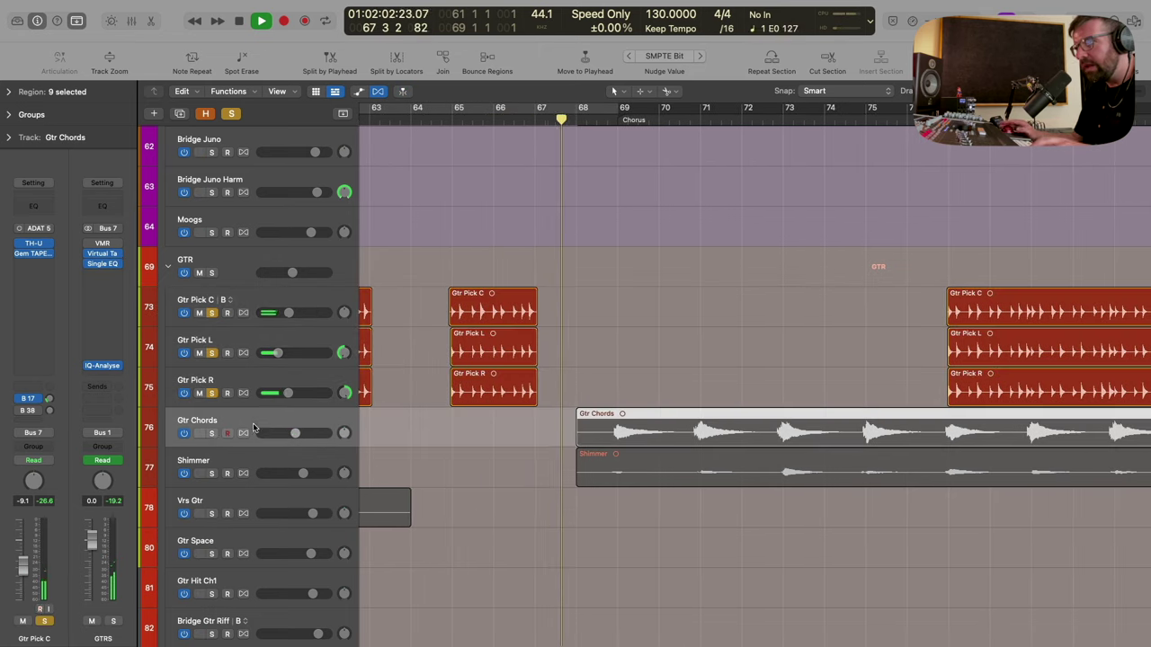
{"action": "key", "text": "s"}
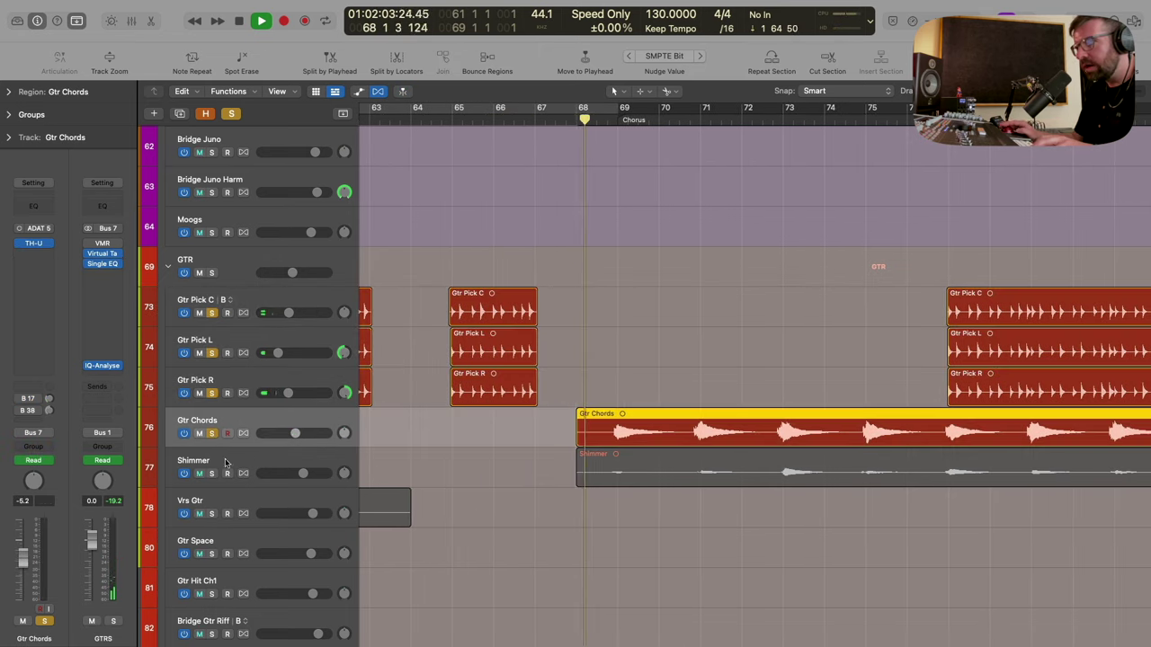
Review the Gtr Chords TH-U chain across the amp, cabinet, Wave Flanger and Hall Reverb during soloed playback.
{"action": "left_click", "coordinate": [33, 243]}
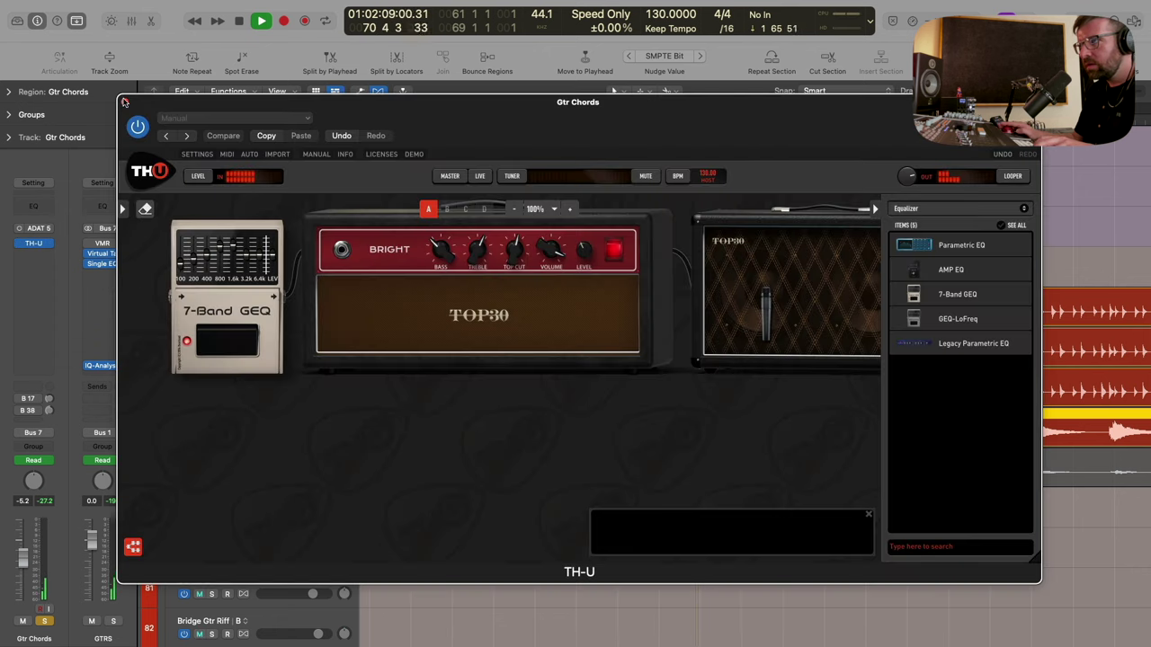
{"action": "scroll", "coordinate": [344, 296], "scroll_direction": "right", "scroll_amount": 10}
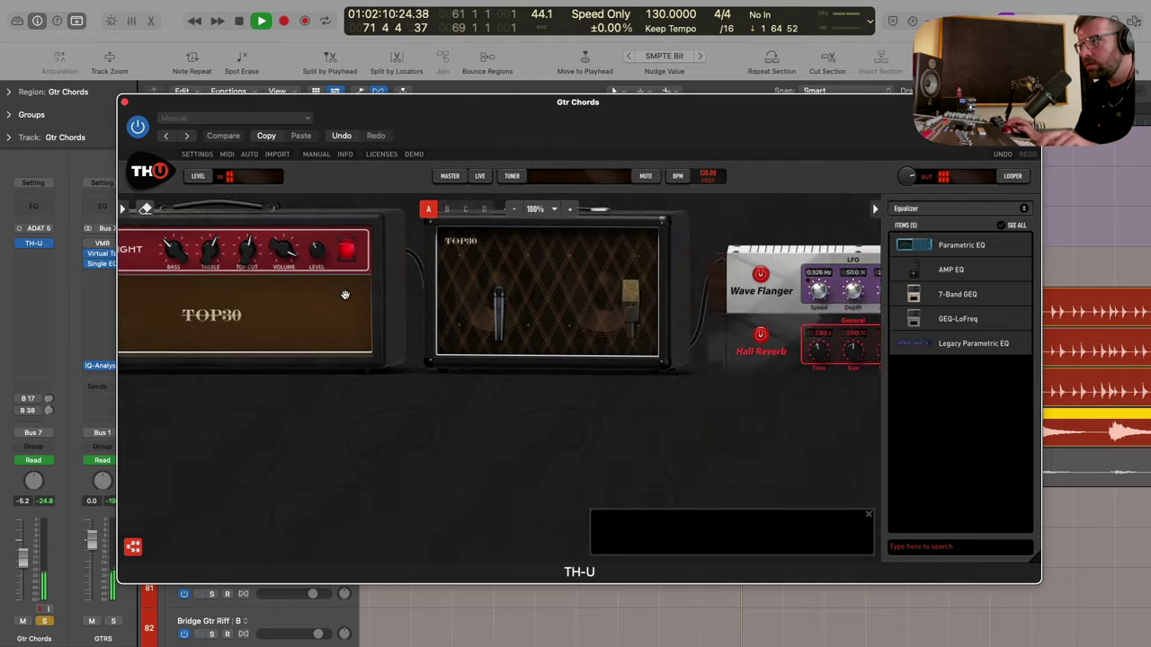
{"action": "left_click", "coordinate": [124, 104]}
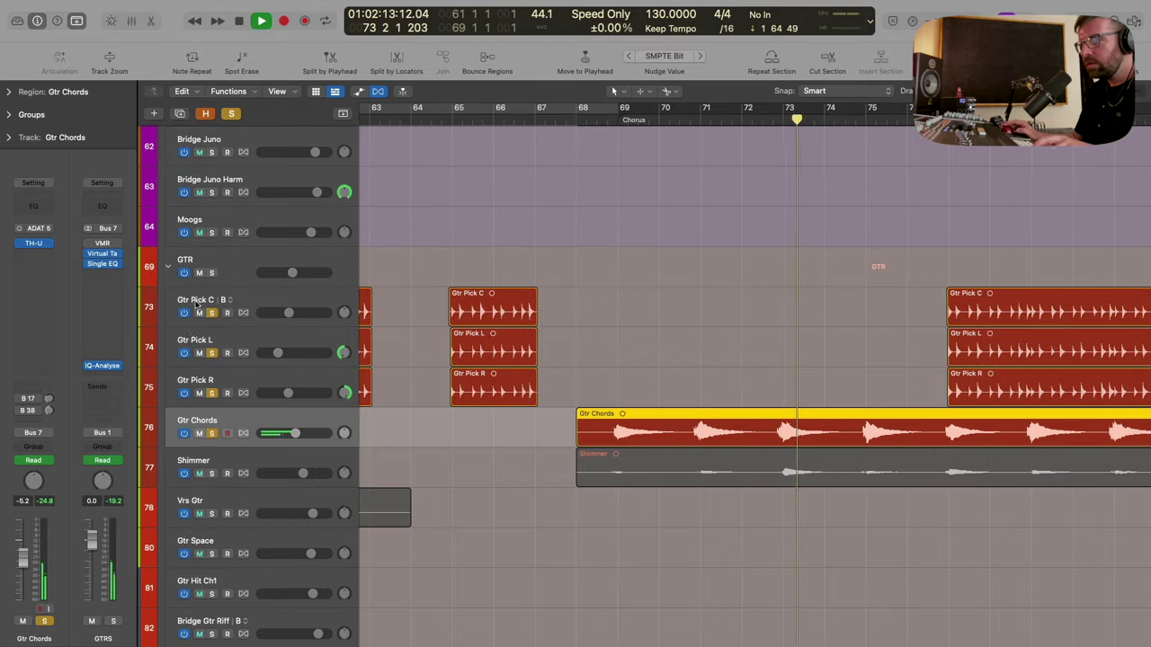
Add Shimmer to the soloed guitars and raise its track volume to 0.1 dB.
{"action": "left_click", "coordinate": [212, 473]}
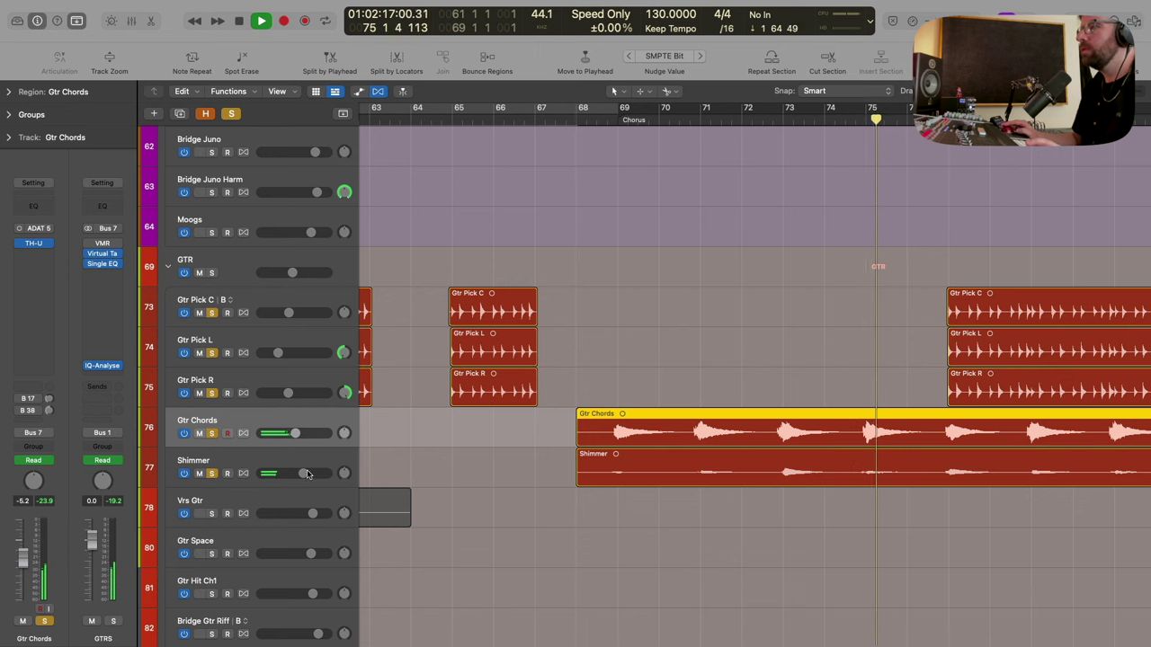
{"action": "left_click_drag", "start_coordinate": [303, 473], "coordinate": [310, 473]}
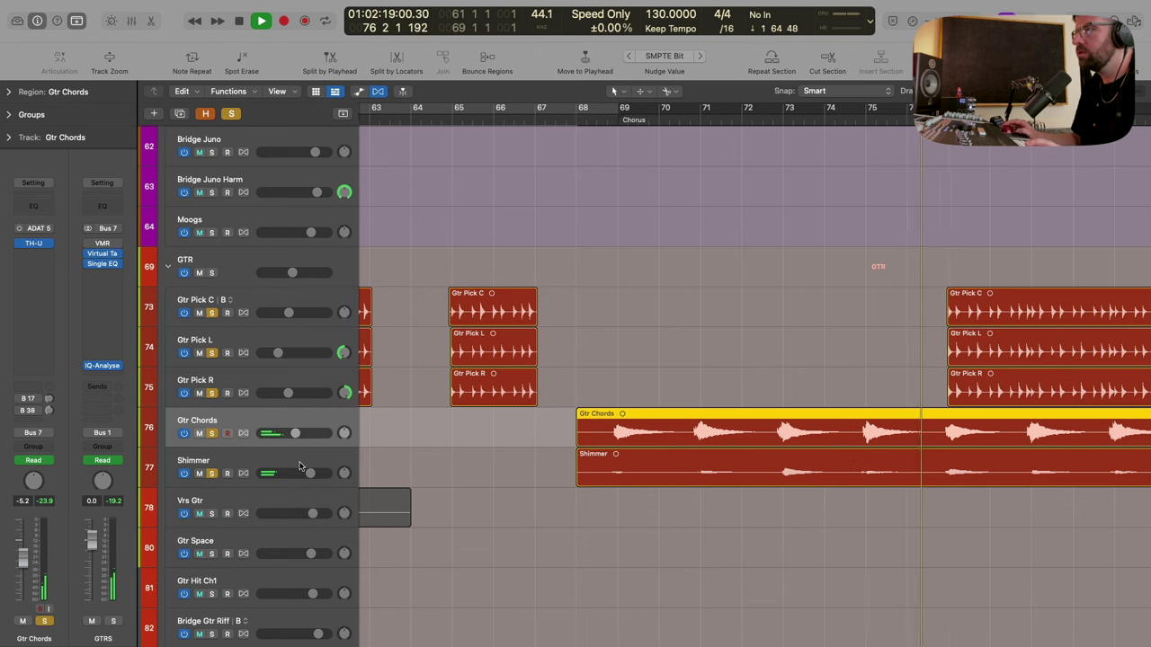
{"action": "left_click", "coordinate": [300, 464]}
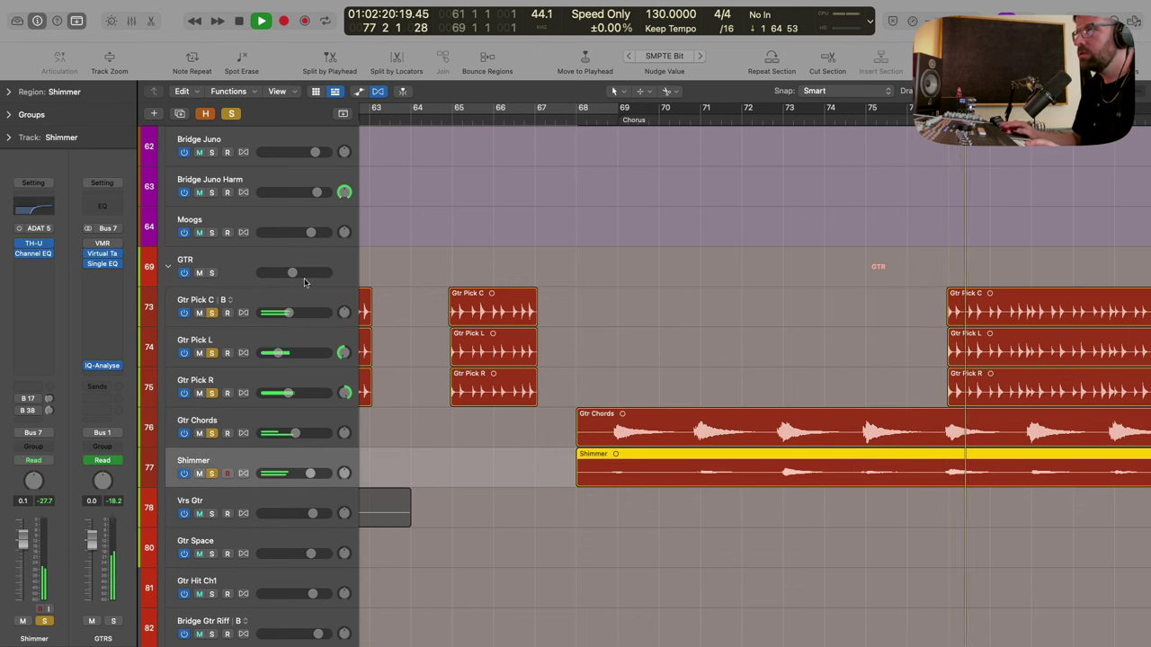
Cut the 2500 Hz band in the Shimmer track's Channel EQ, moving it higher in frequency and raising its Q.
{"action": "left_click", "coordinate": [33, 205]}
{"action": "left_click_drag", "start_coordinate": [650, 286], "coordinate": [698, 324]}
{"action": "left_click_drag", "start_coordinate": [651, 424], "coordinate": [651, 400]}
{"action": "left_click", "coordinate": [156, 110]}
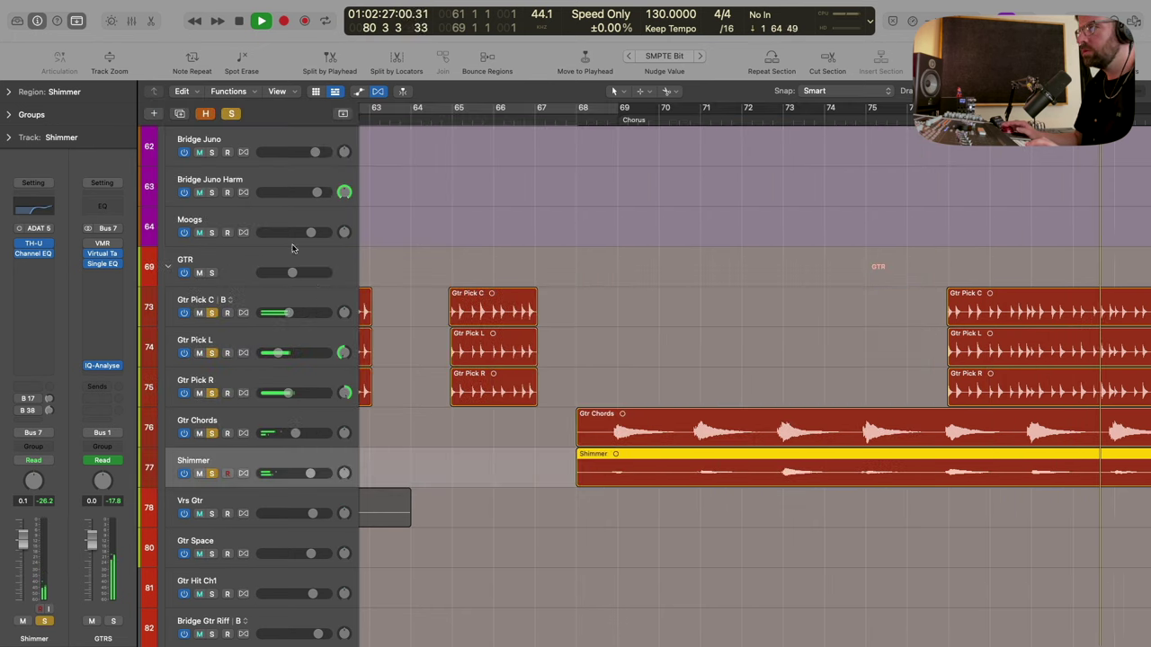
Clear the guitar solos and listen to the chorus guitars in the full mix.
{"action": "left_click", "coordinate": [212, 312]}
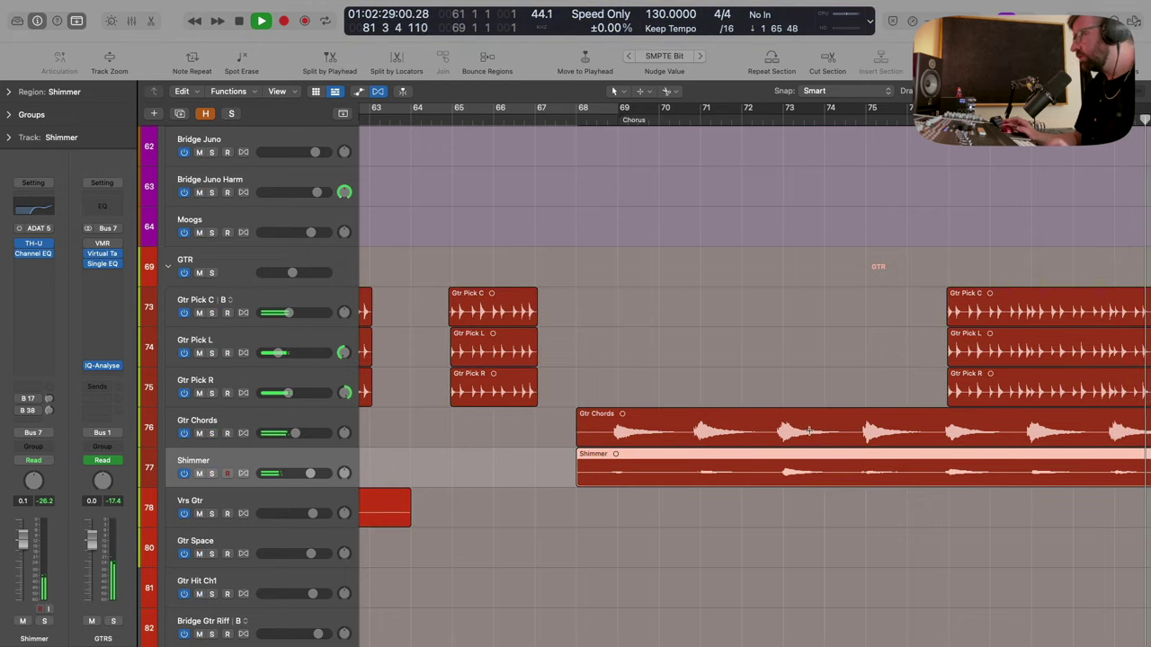
{"action": "scroll", "coordinate": [810, 430], "scroll_direction": "right", "scroll_amount": 6}
{"action": "scroll", "coordinate": [807, 429], "scroll_direction": "left", "scroll_amount": 2}
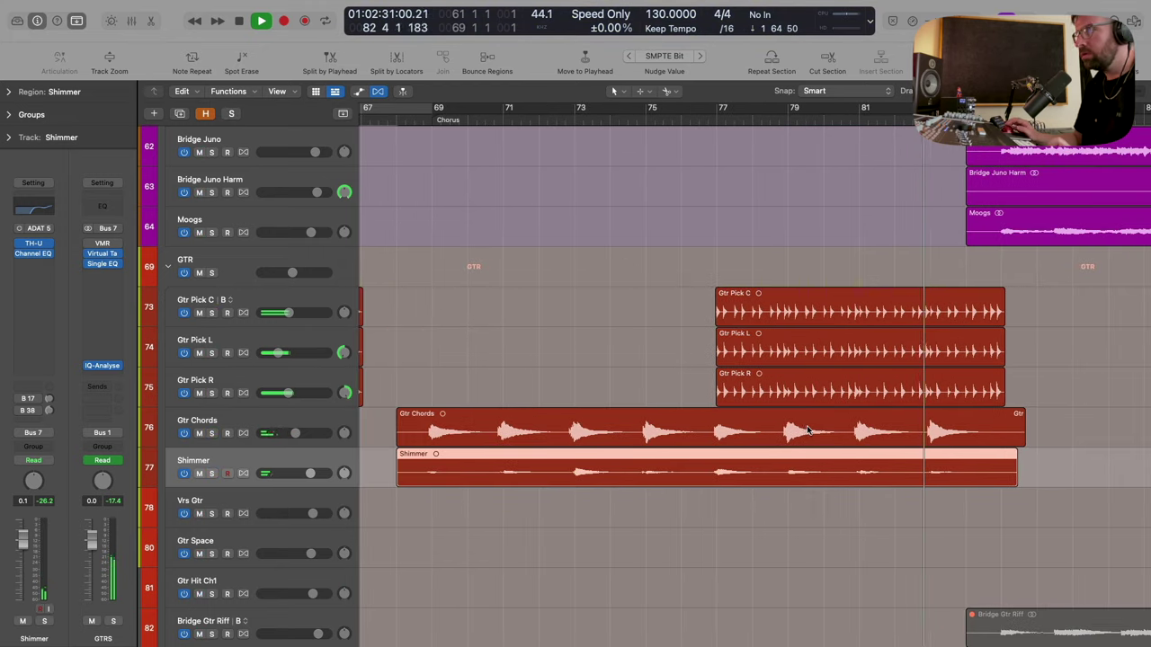
{"action": "scroll", "coordinate": [807, 430], "scroll_direction": "left", "scroll_amount": 1}
{"action": "scroll", "coordinate": [807, 432], "scroll_direction": "up", "scroll_amount": 3}
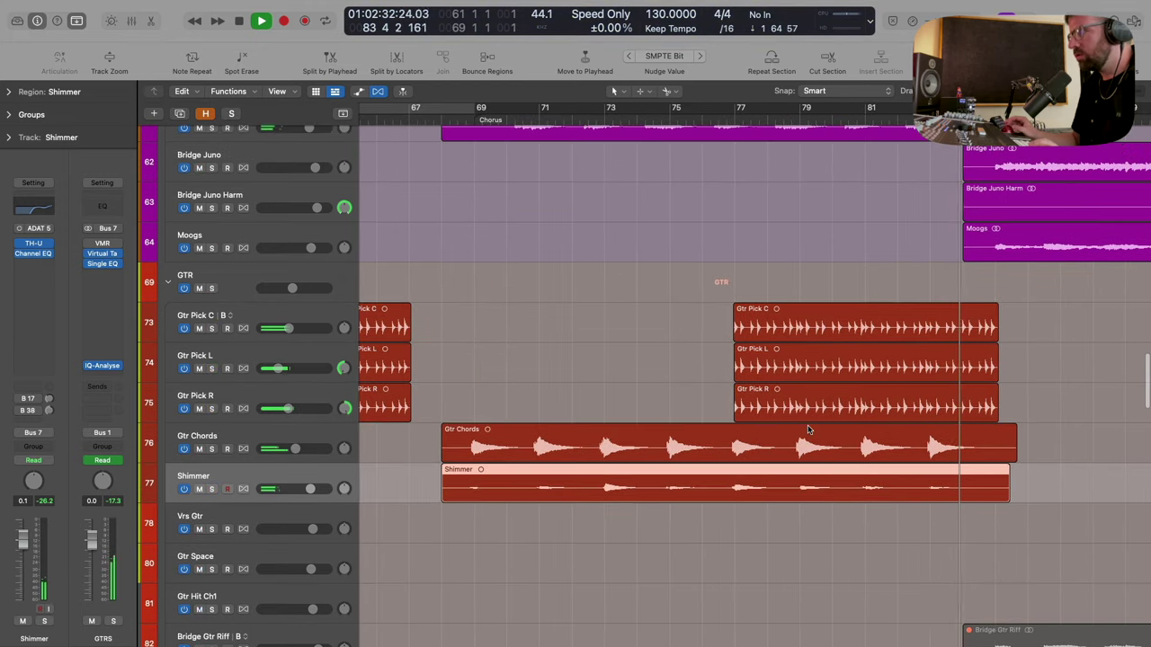